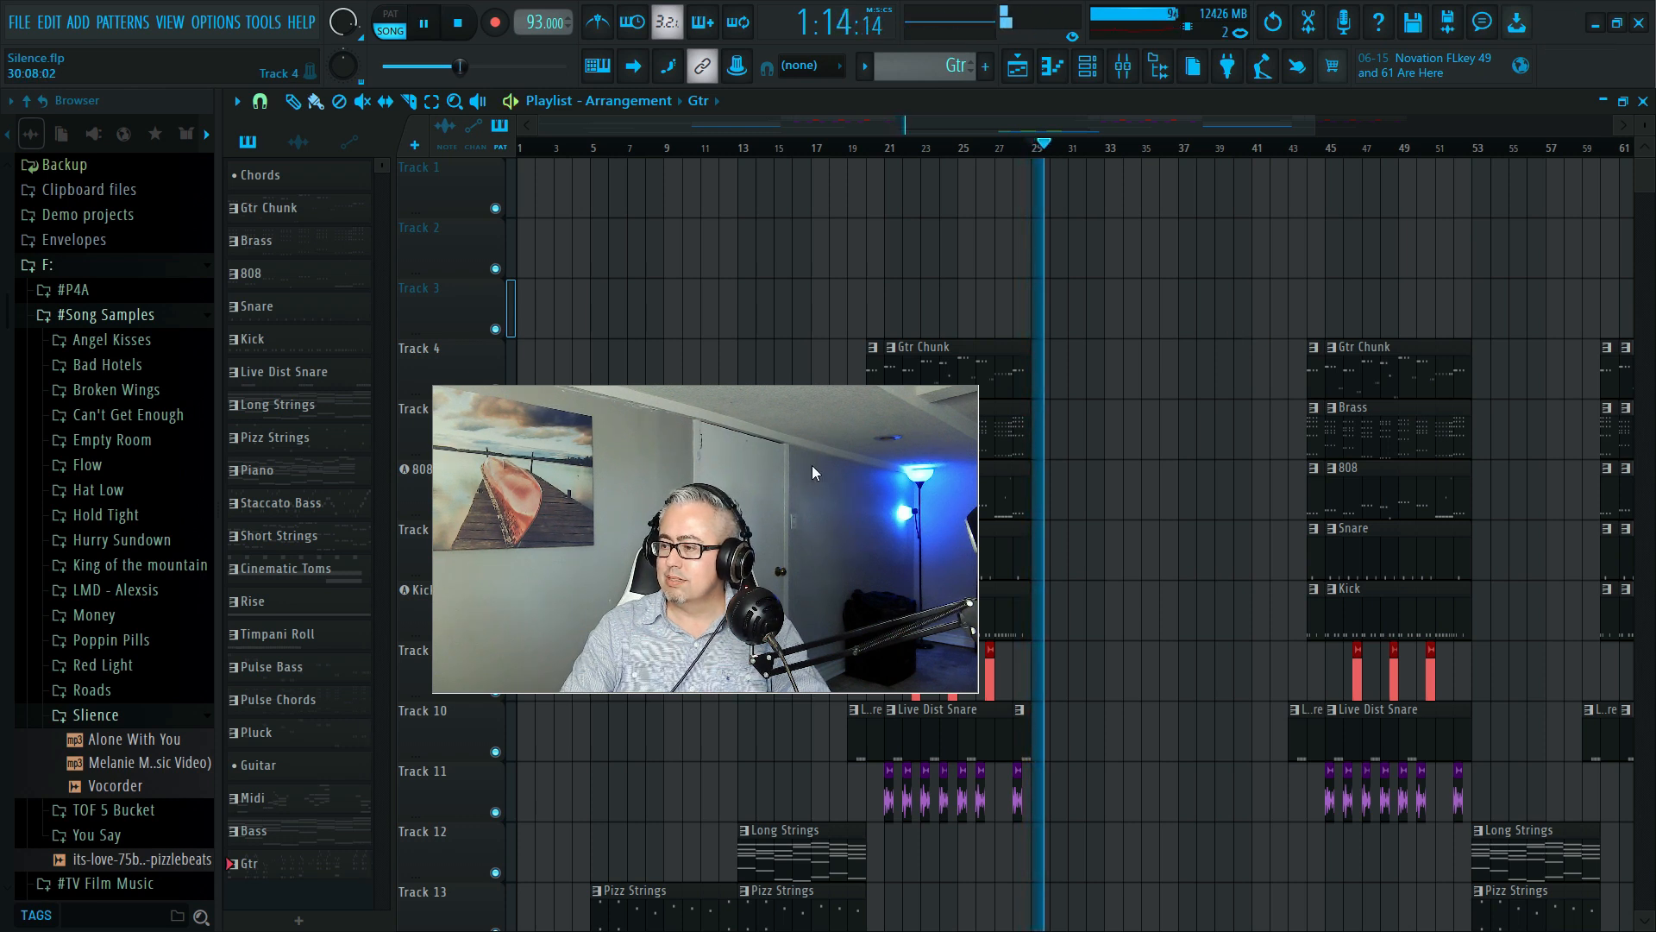
Pause the song playback
key("space")
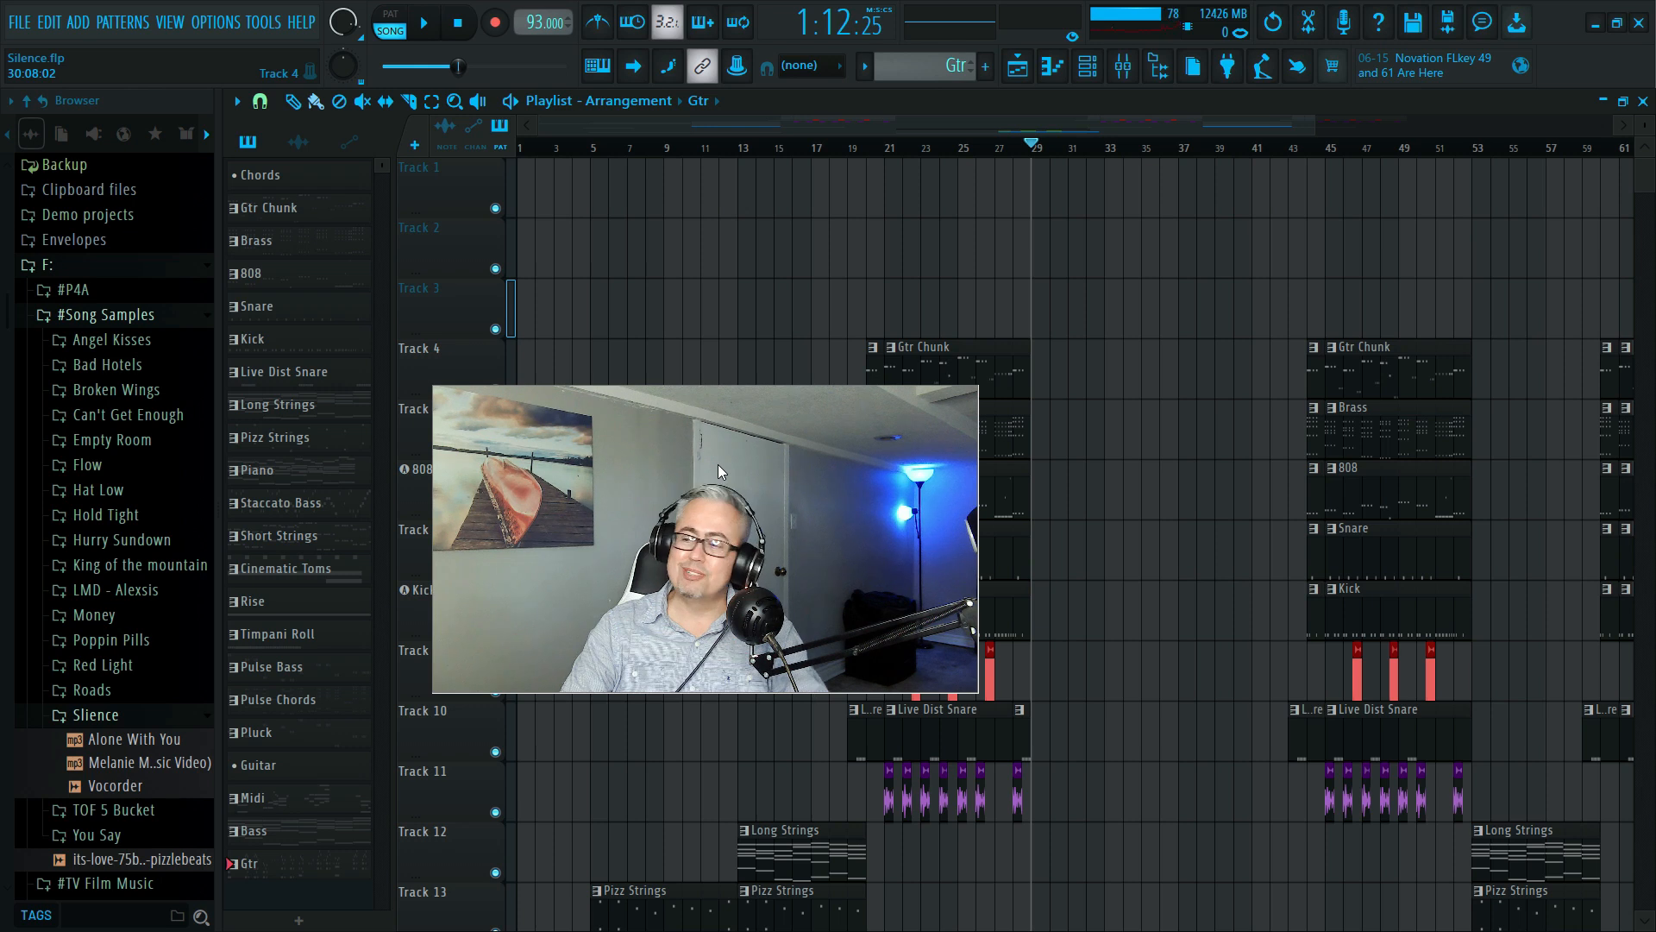
left_click_drag(709, 472, 1308, 683)
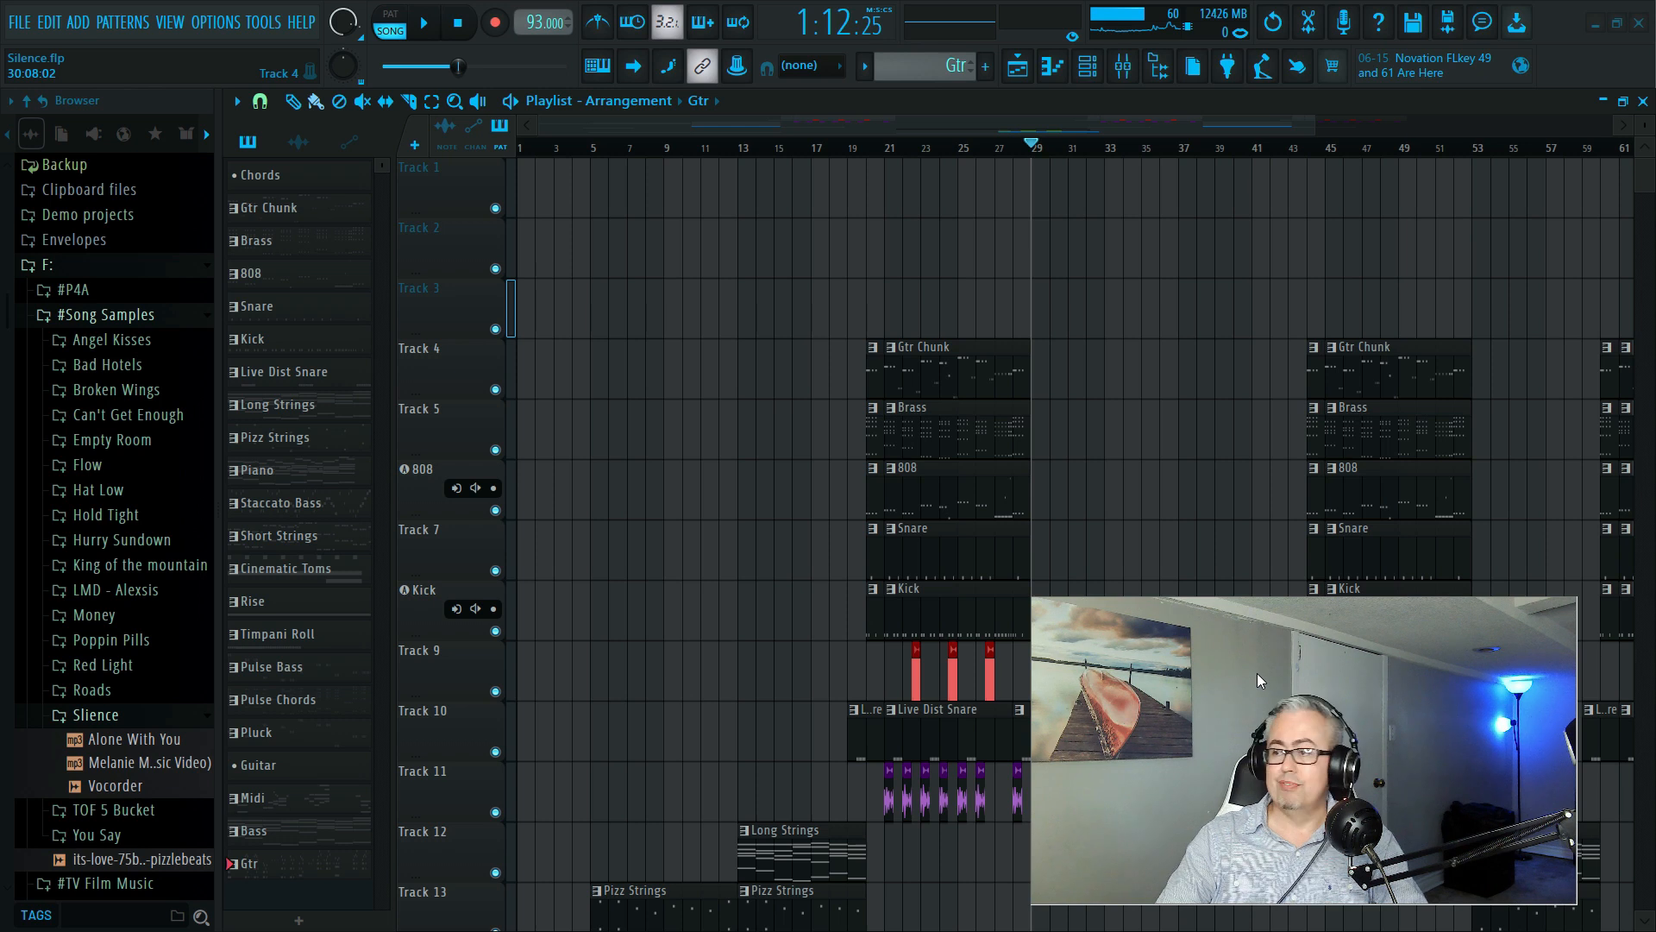
left_click_drag(1202, 769, 1190, 551)
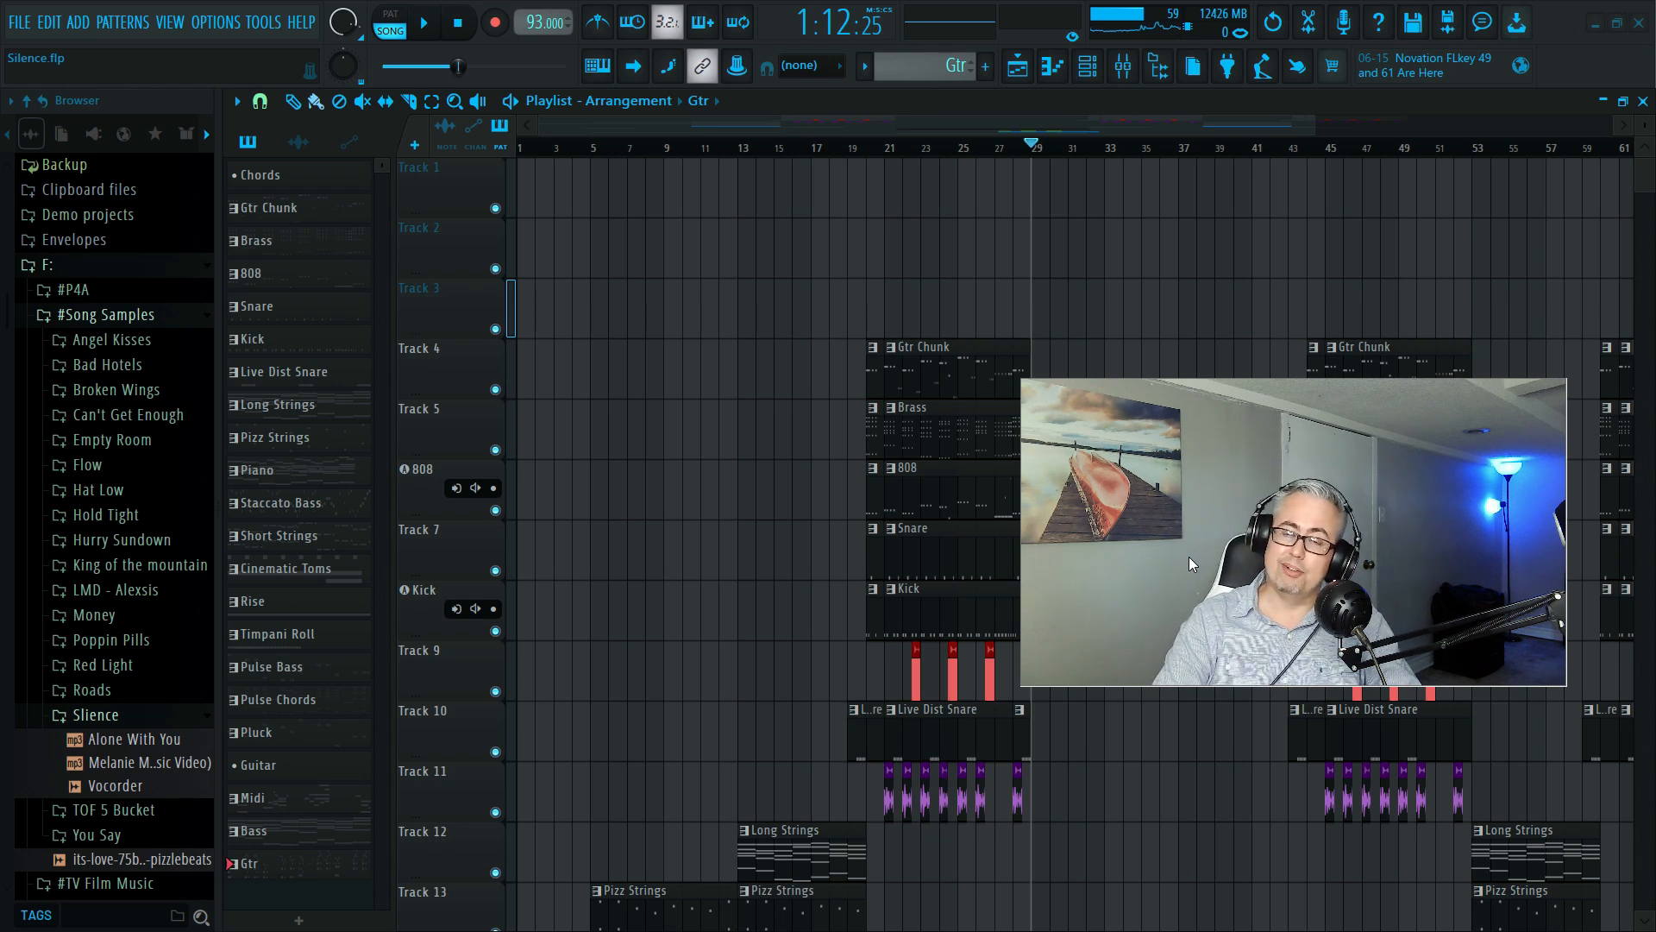
left_click_drag(1380, 486, 618, 449)
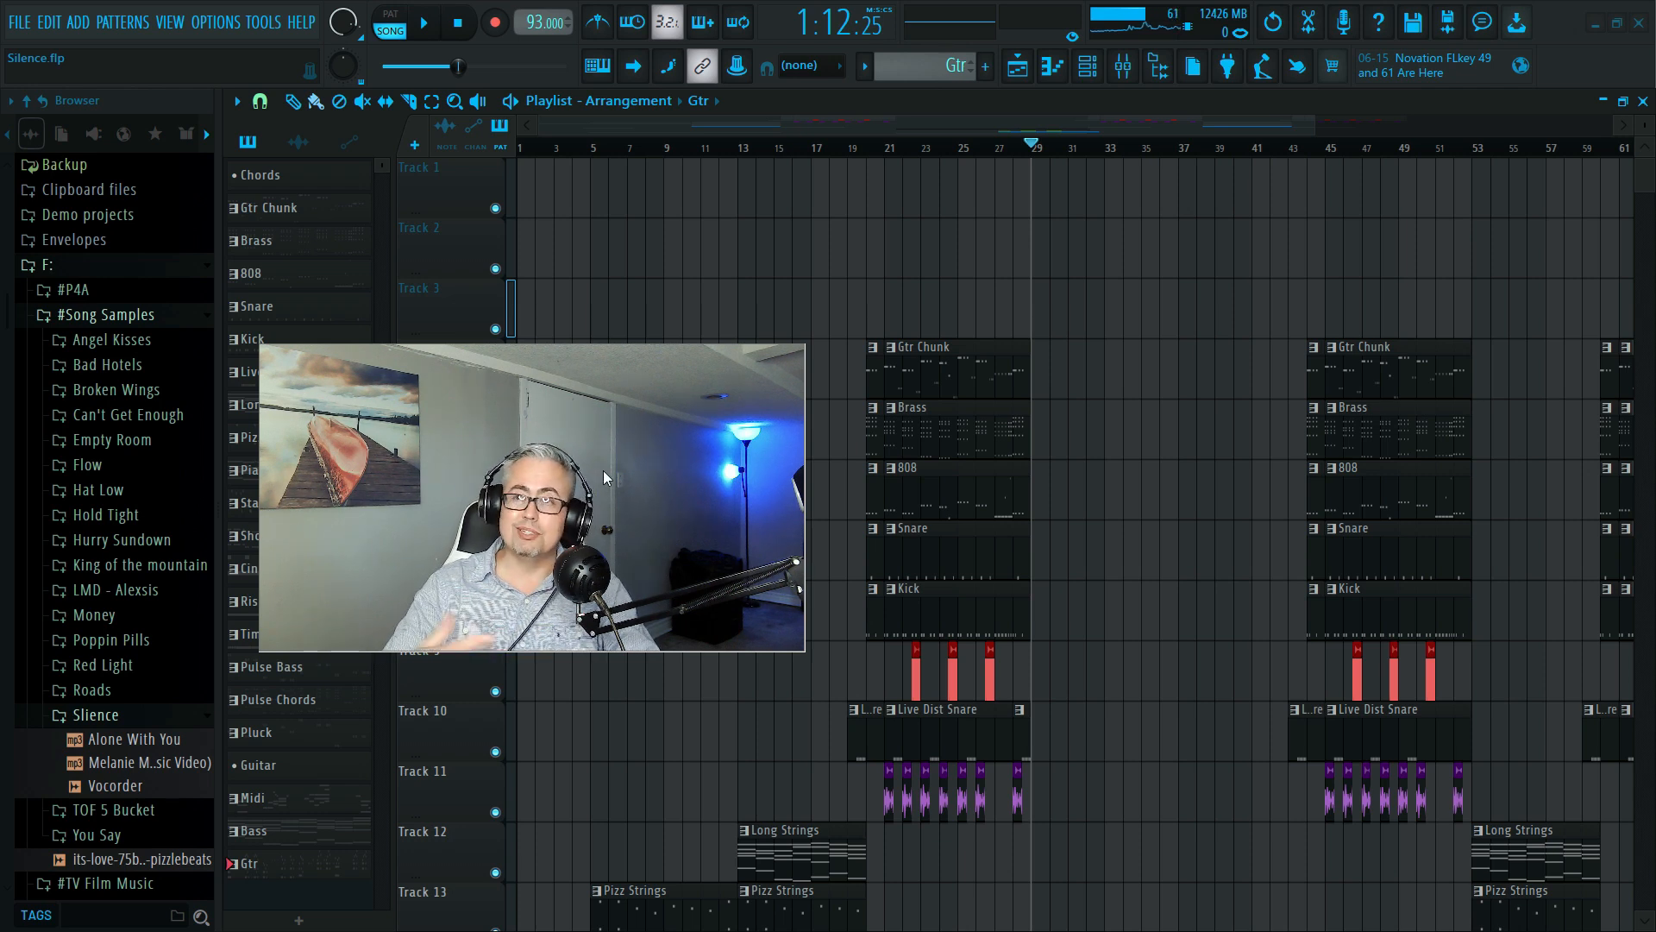
left_click_drag(690, 454, 1079, 504)
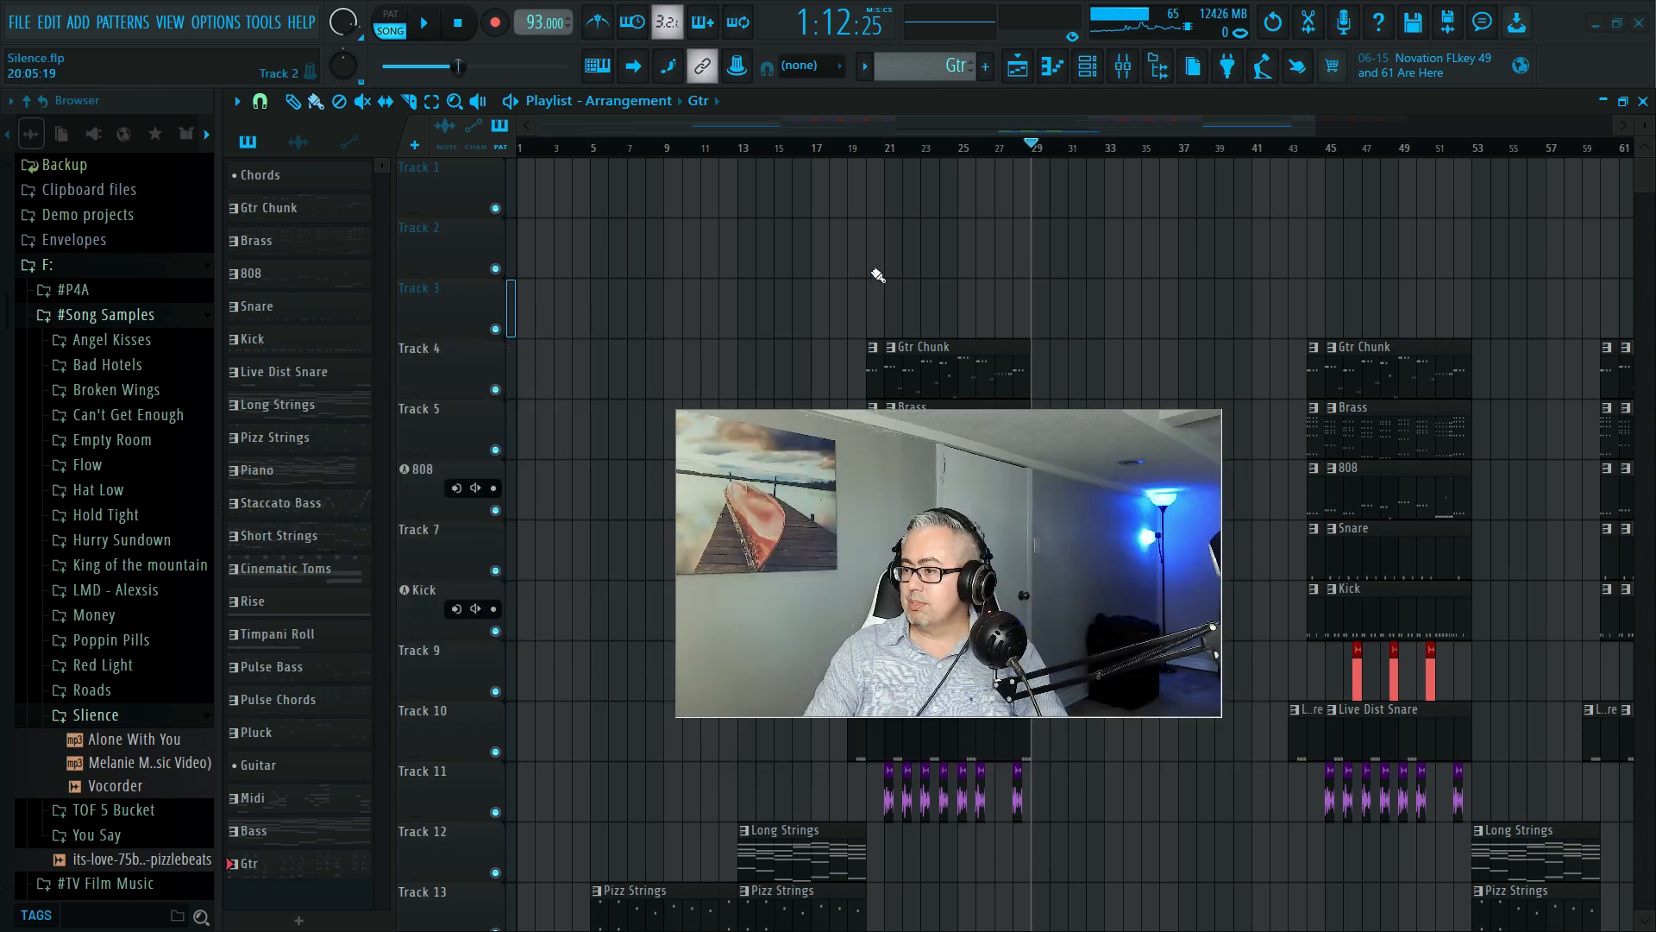
left_click_drag(960, 524, 579, 564)
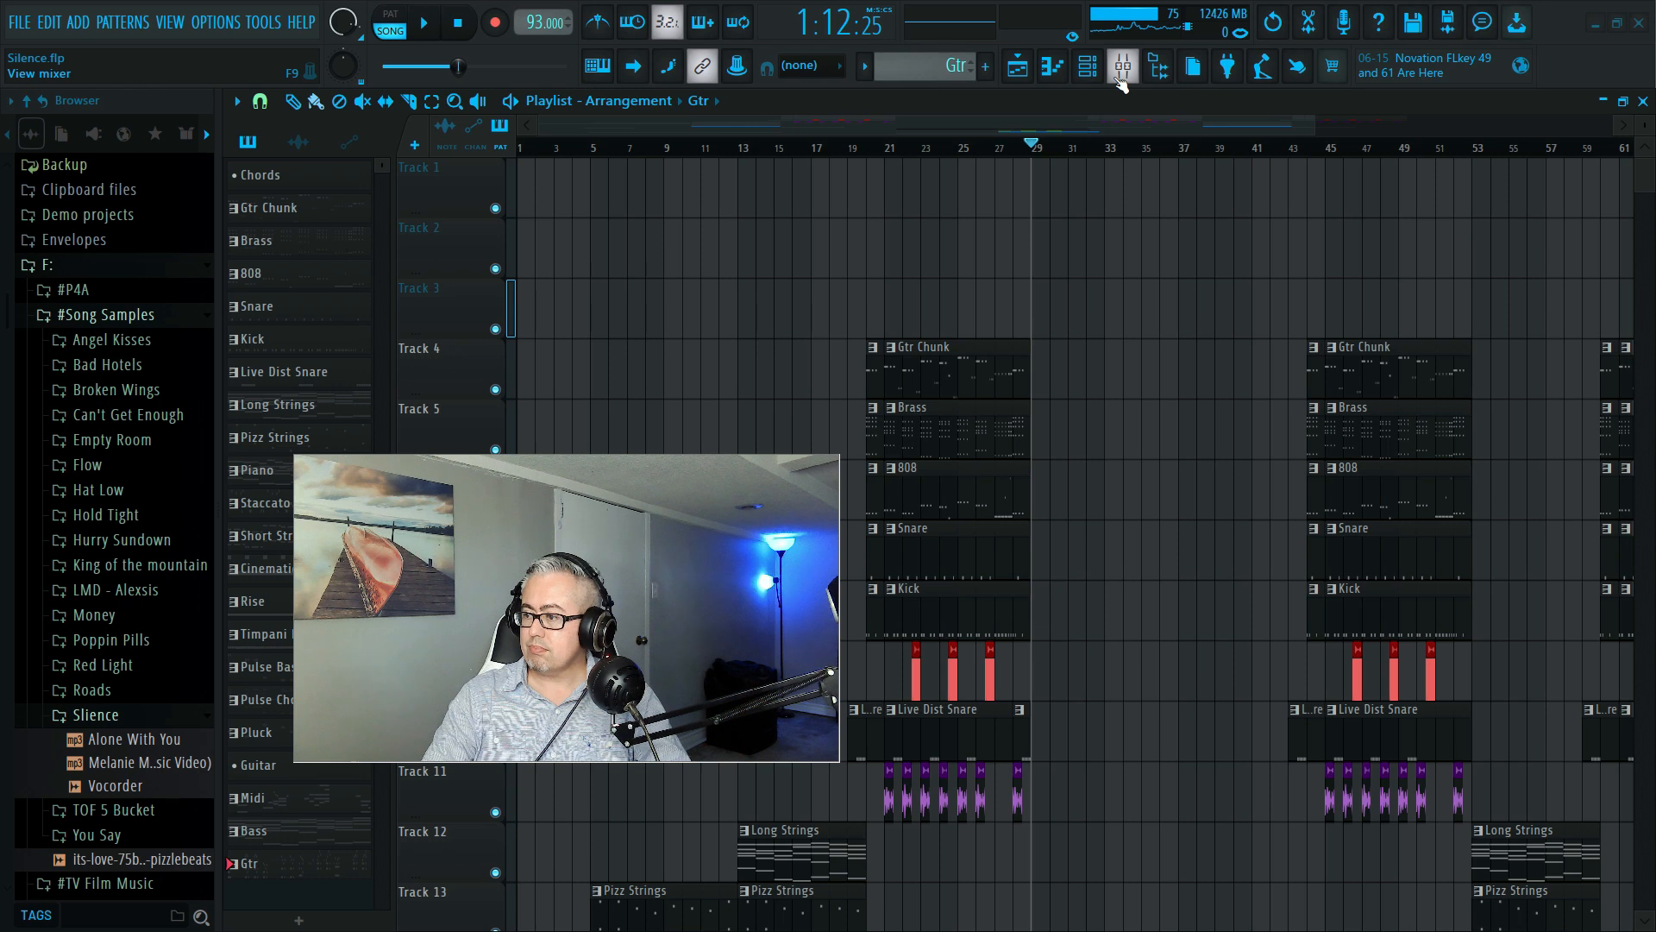
left_click_drag(663, 525, 520, 614)
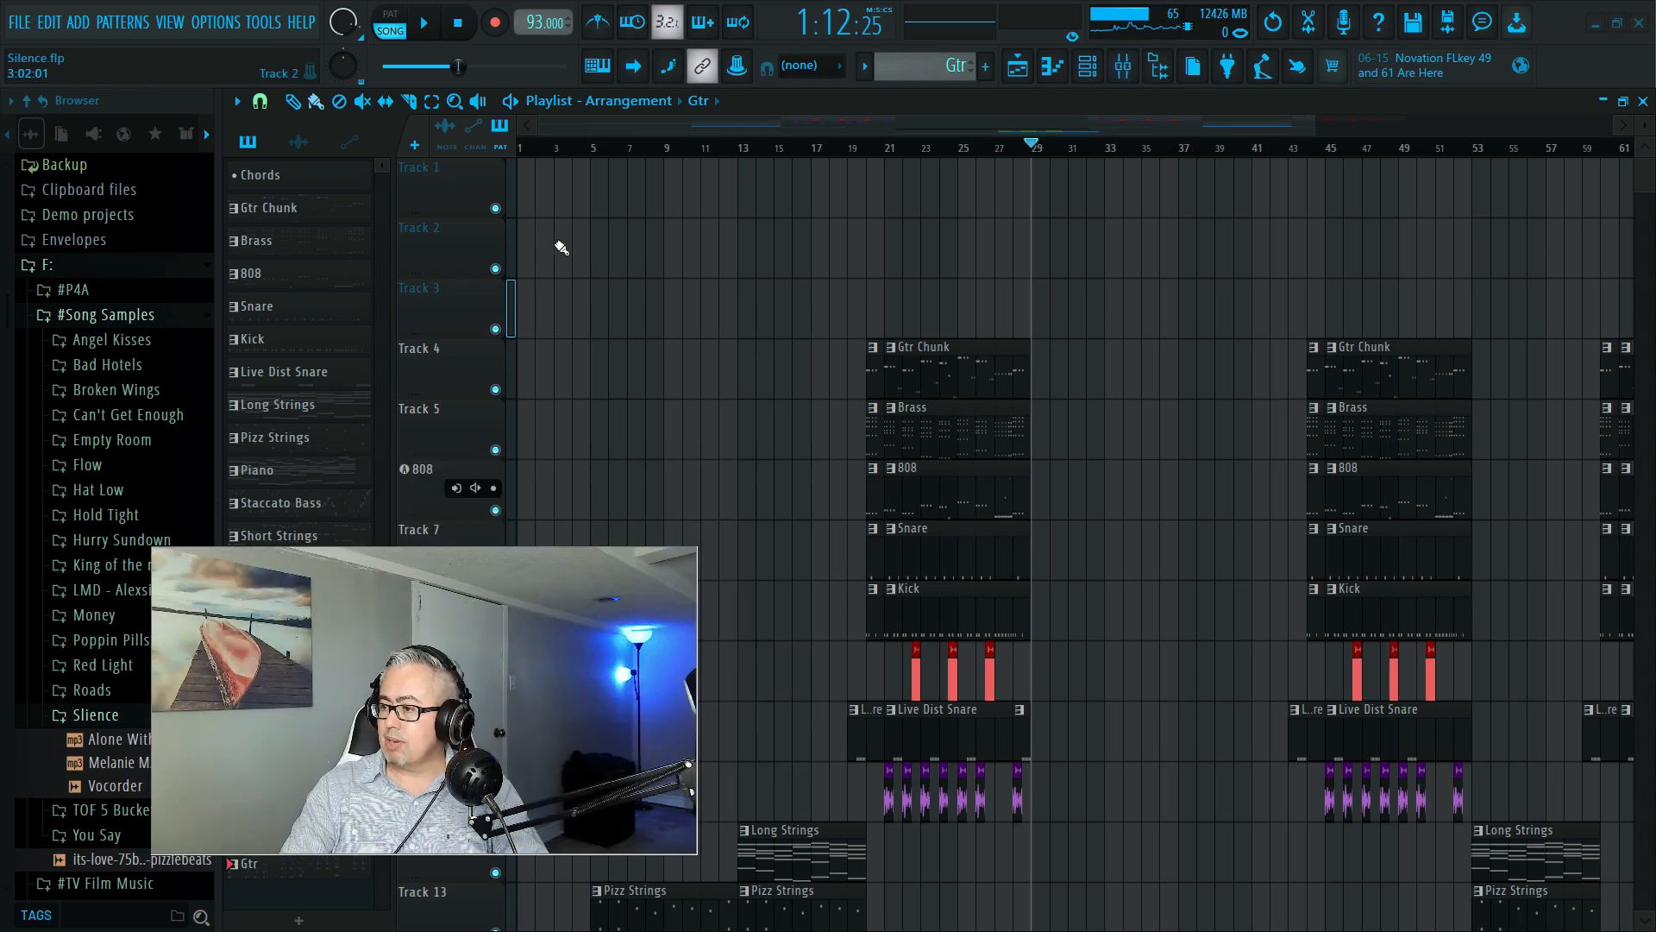
scroll(662, 248, "down", 5)
scroll(663, 248, "up", 5)
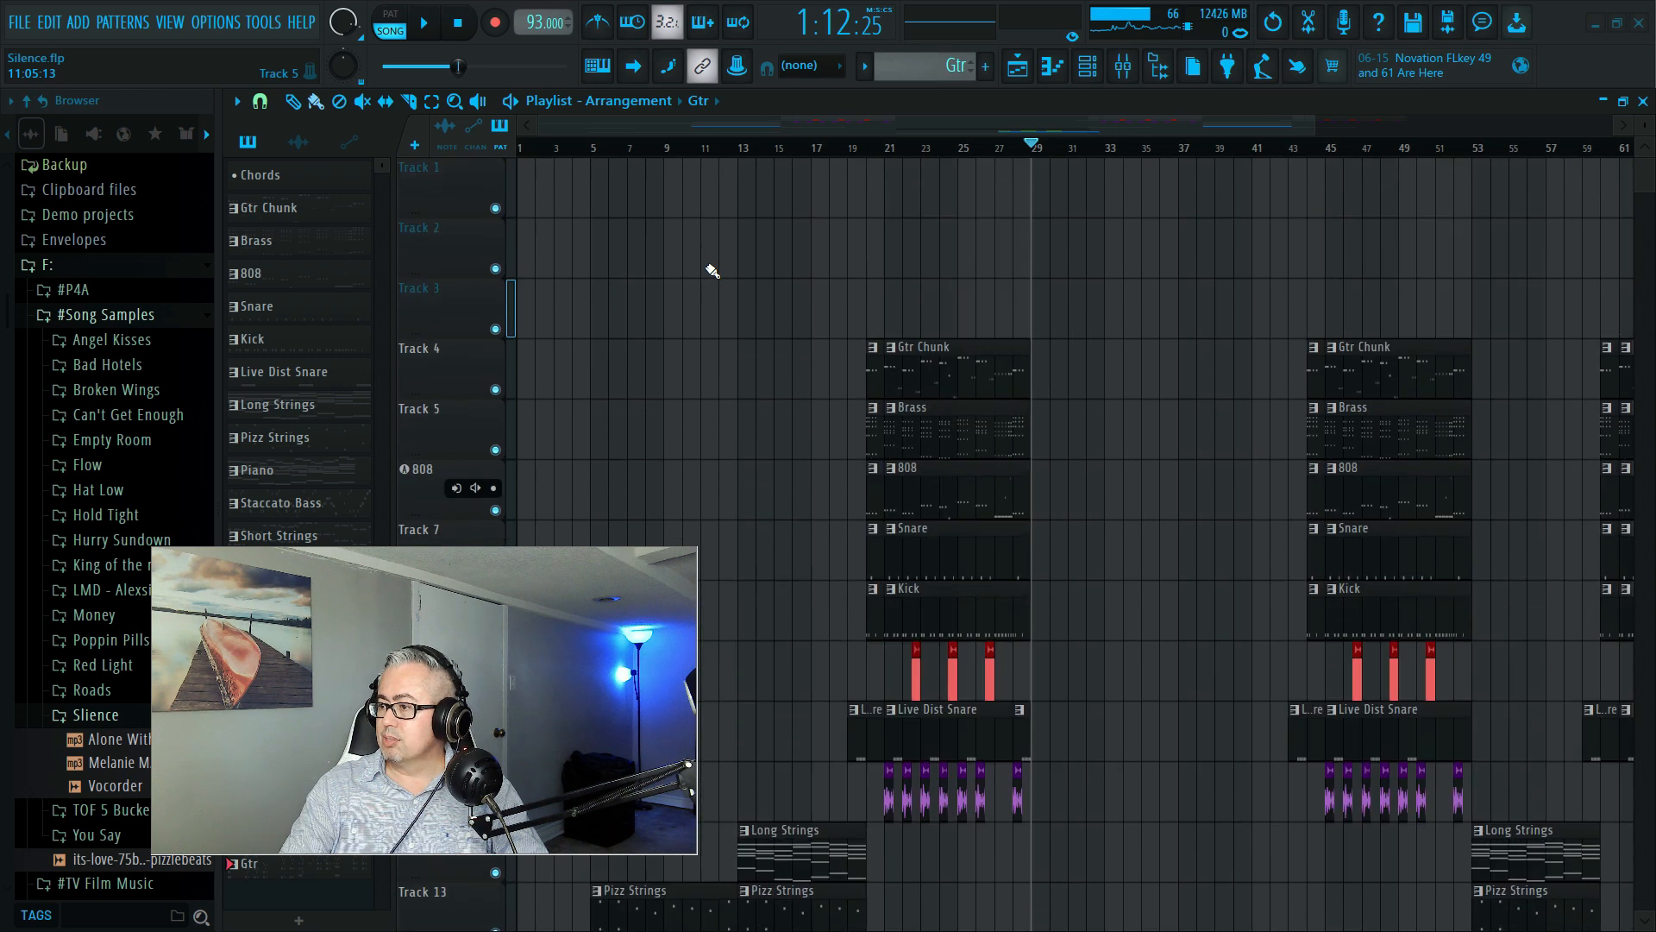
Delete the three empty tracks above the Gtr Chunk clips in the playlist
left_click(435, 178)
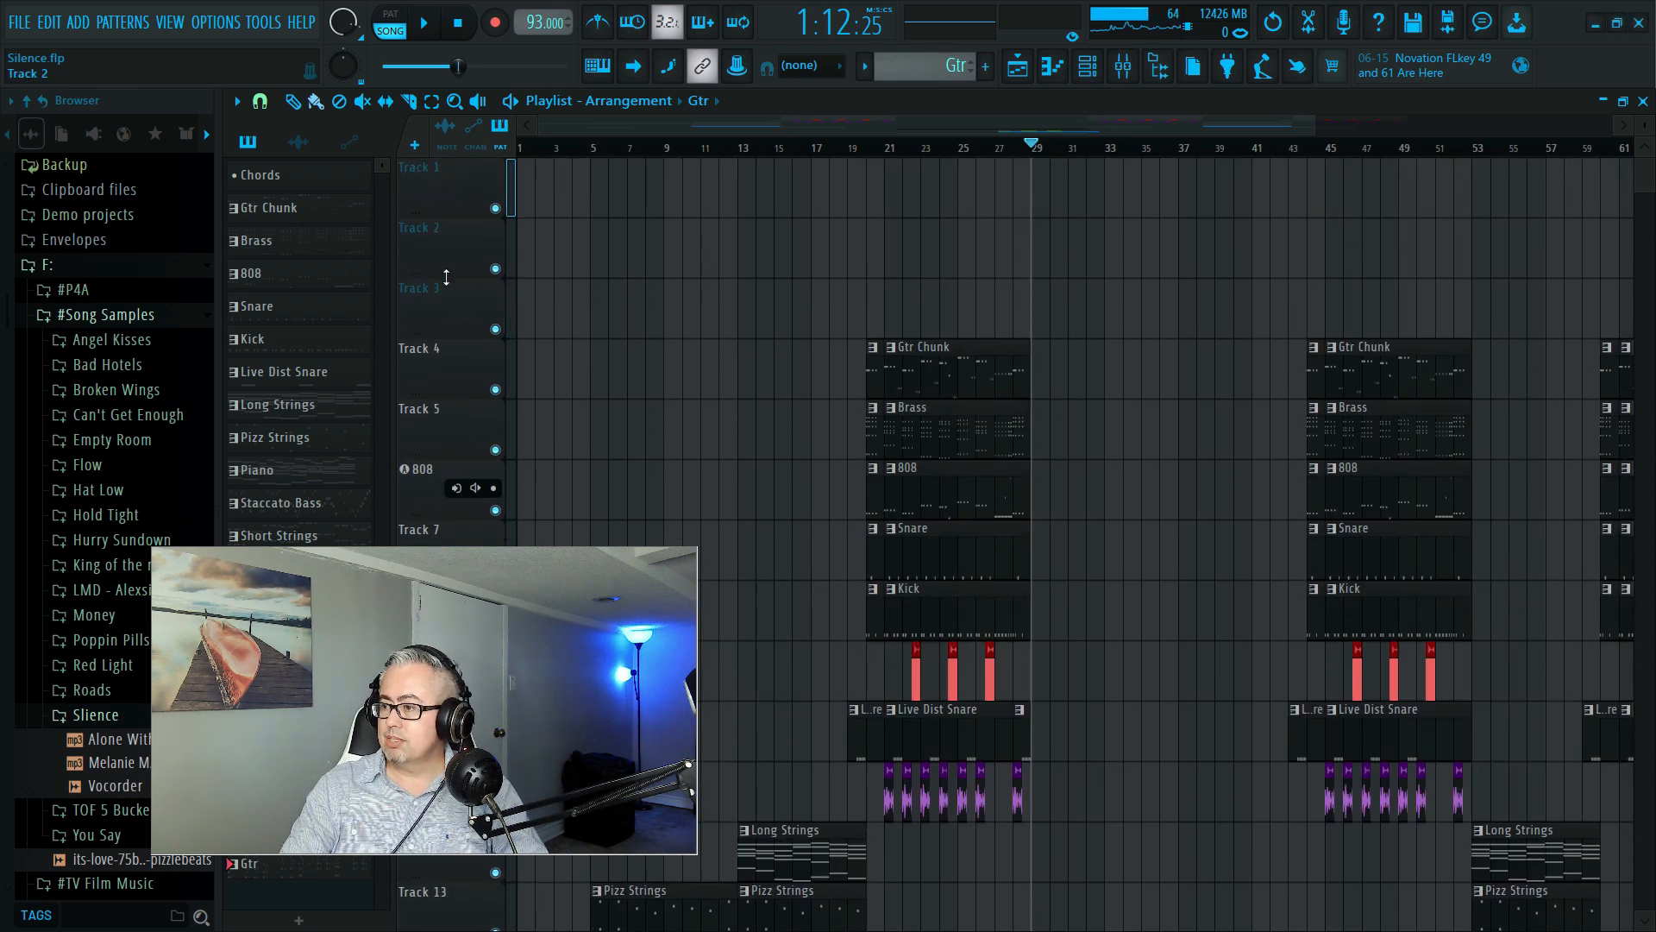
right_click(431, 196)
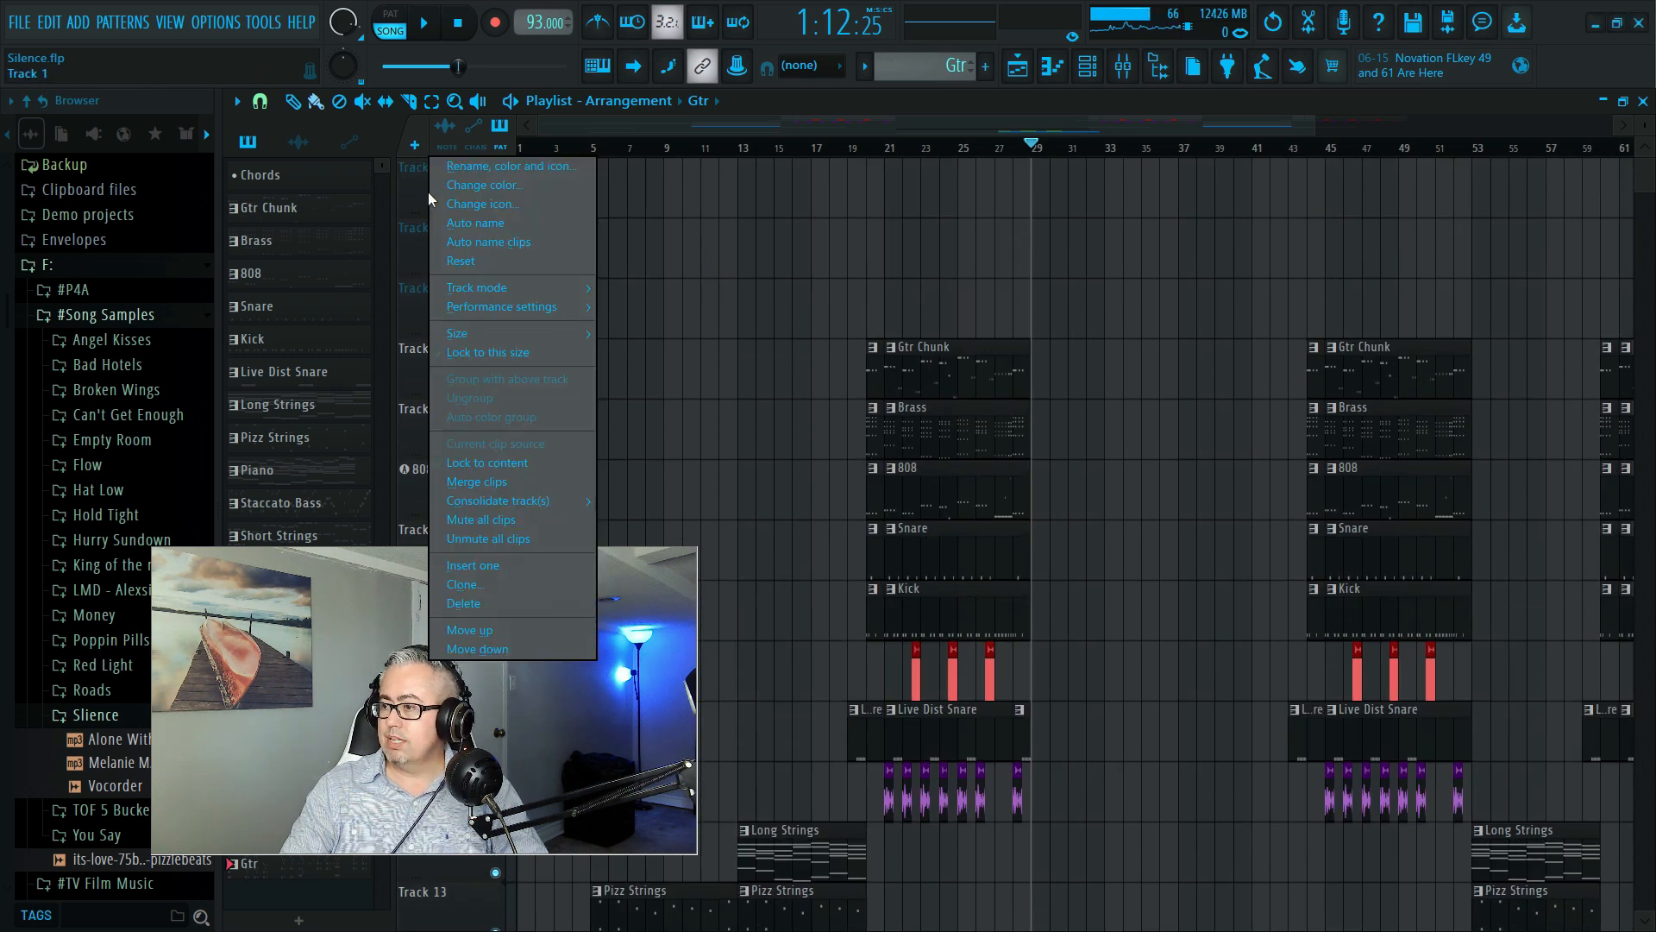
left_click(546, 601)
left_click(893, 546)
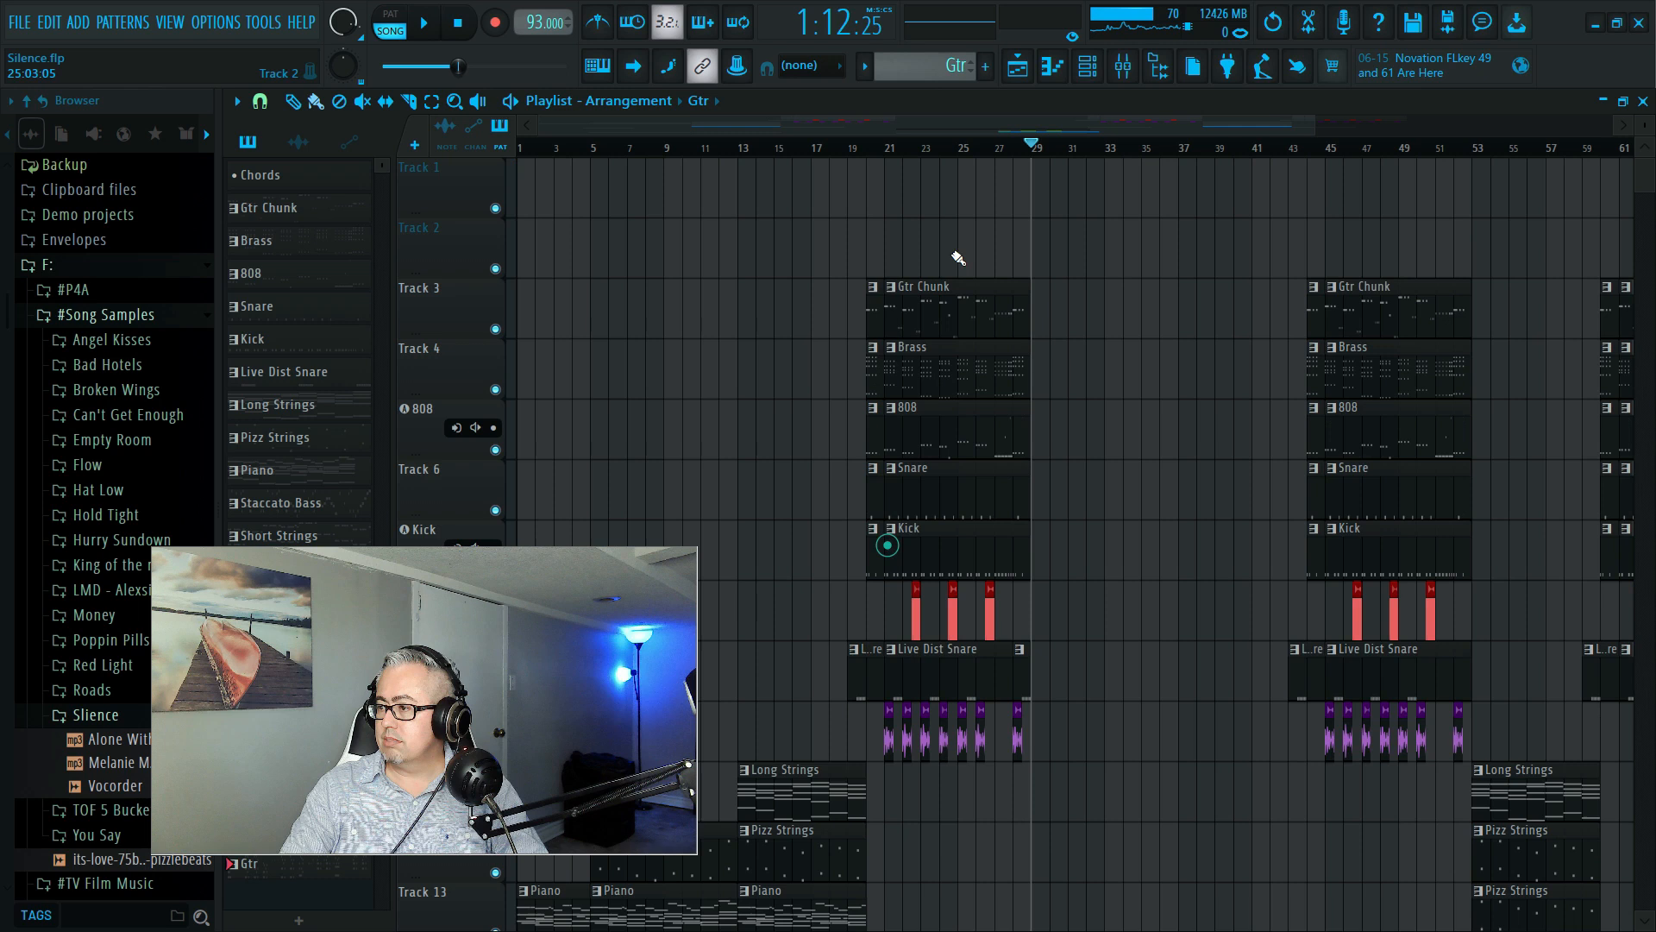
right_click(431, 183)
left_click(560, 602)
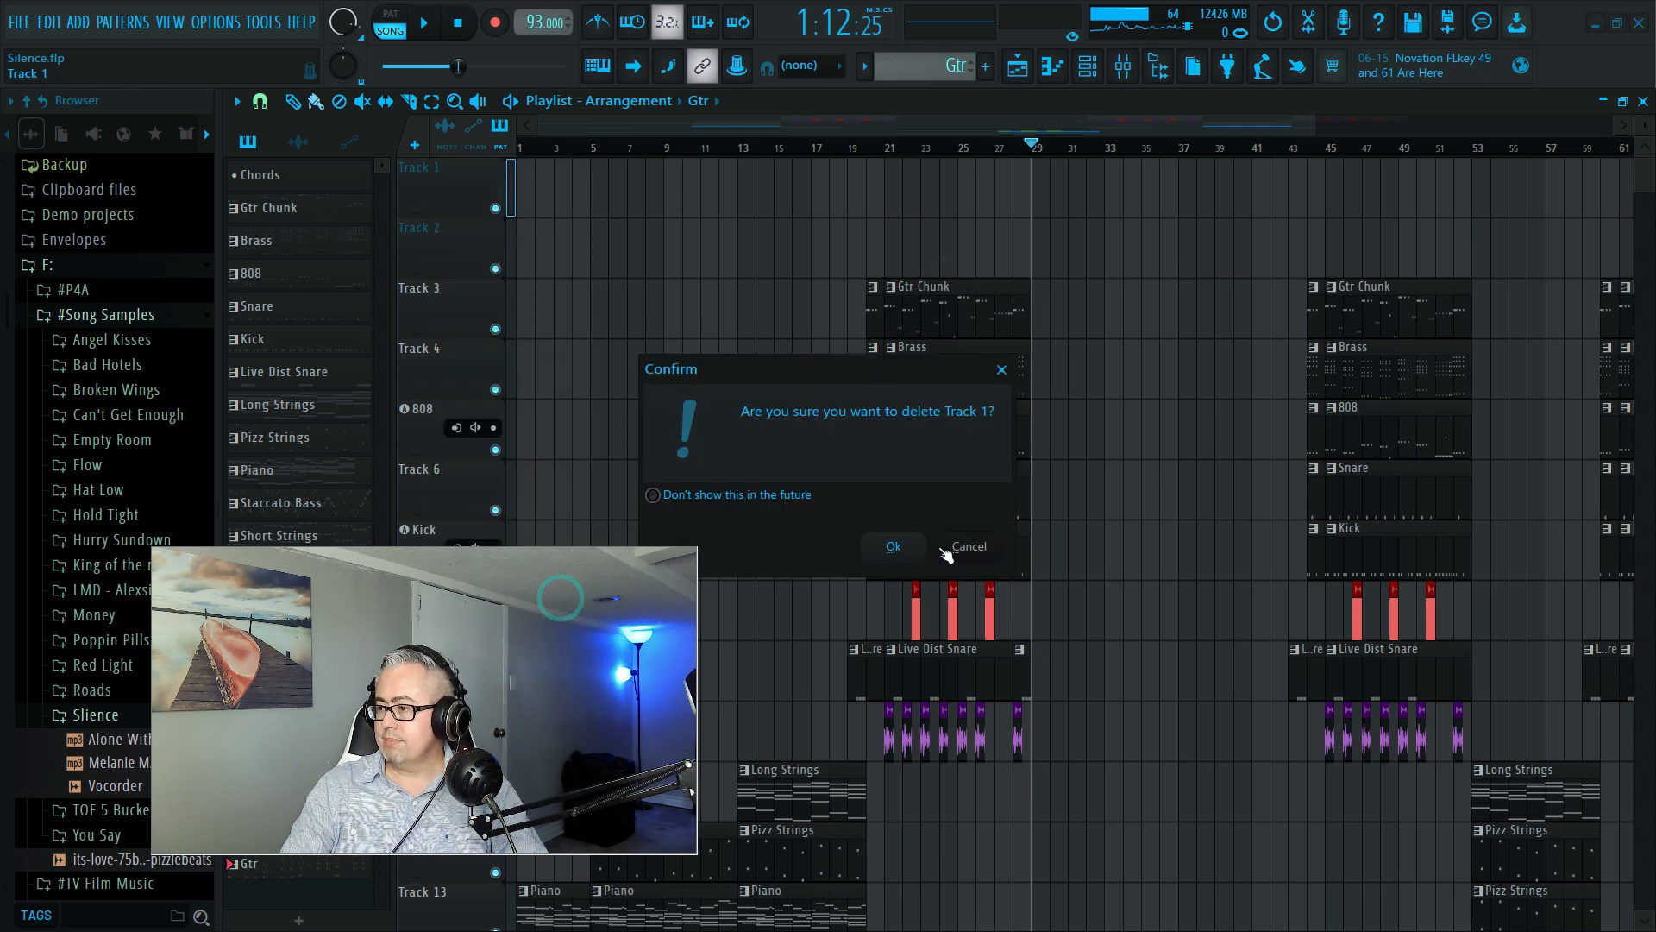
left_click(904, 545)
right_click(452, 183)
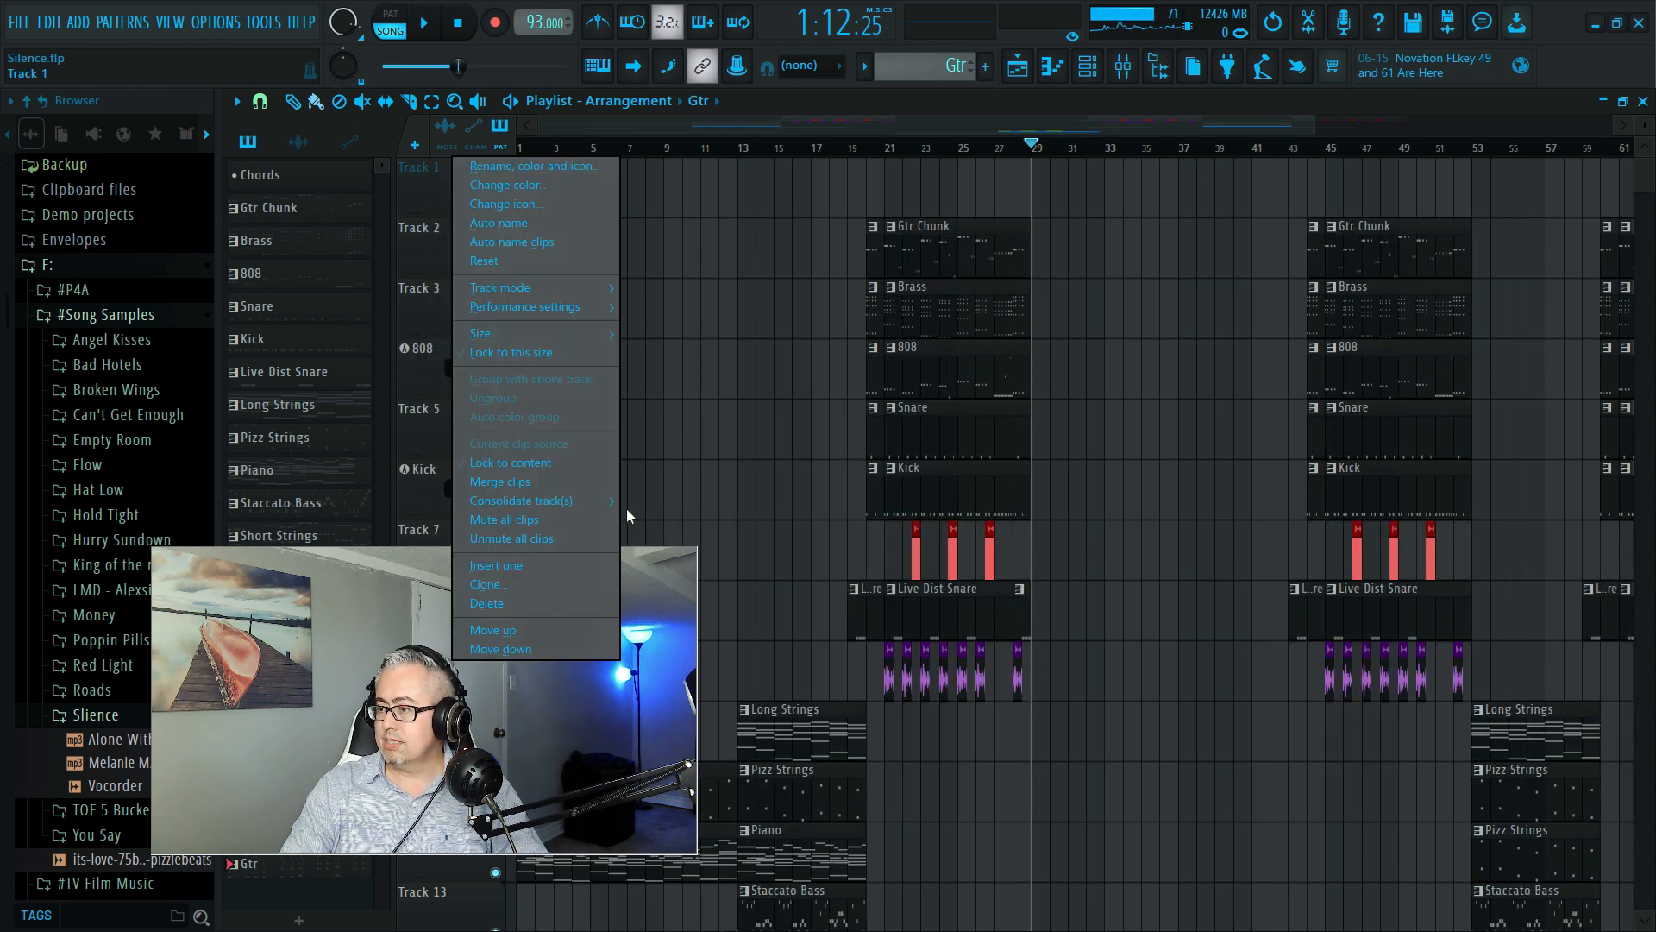
left_click(548, 602)
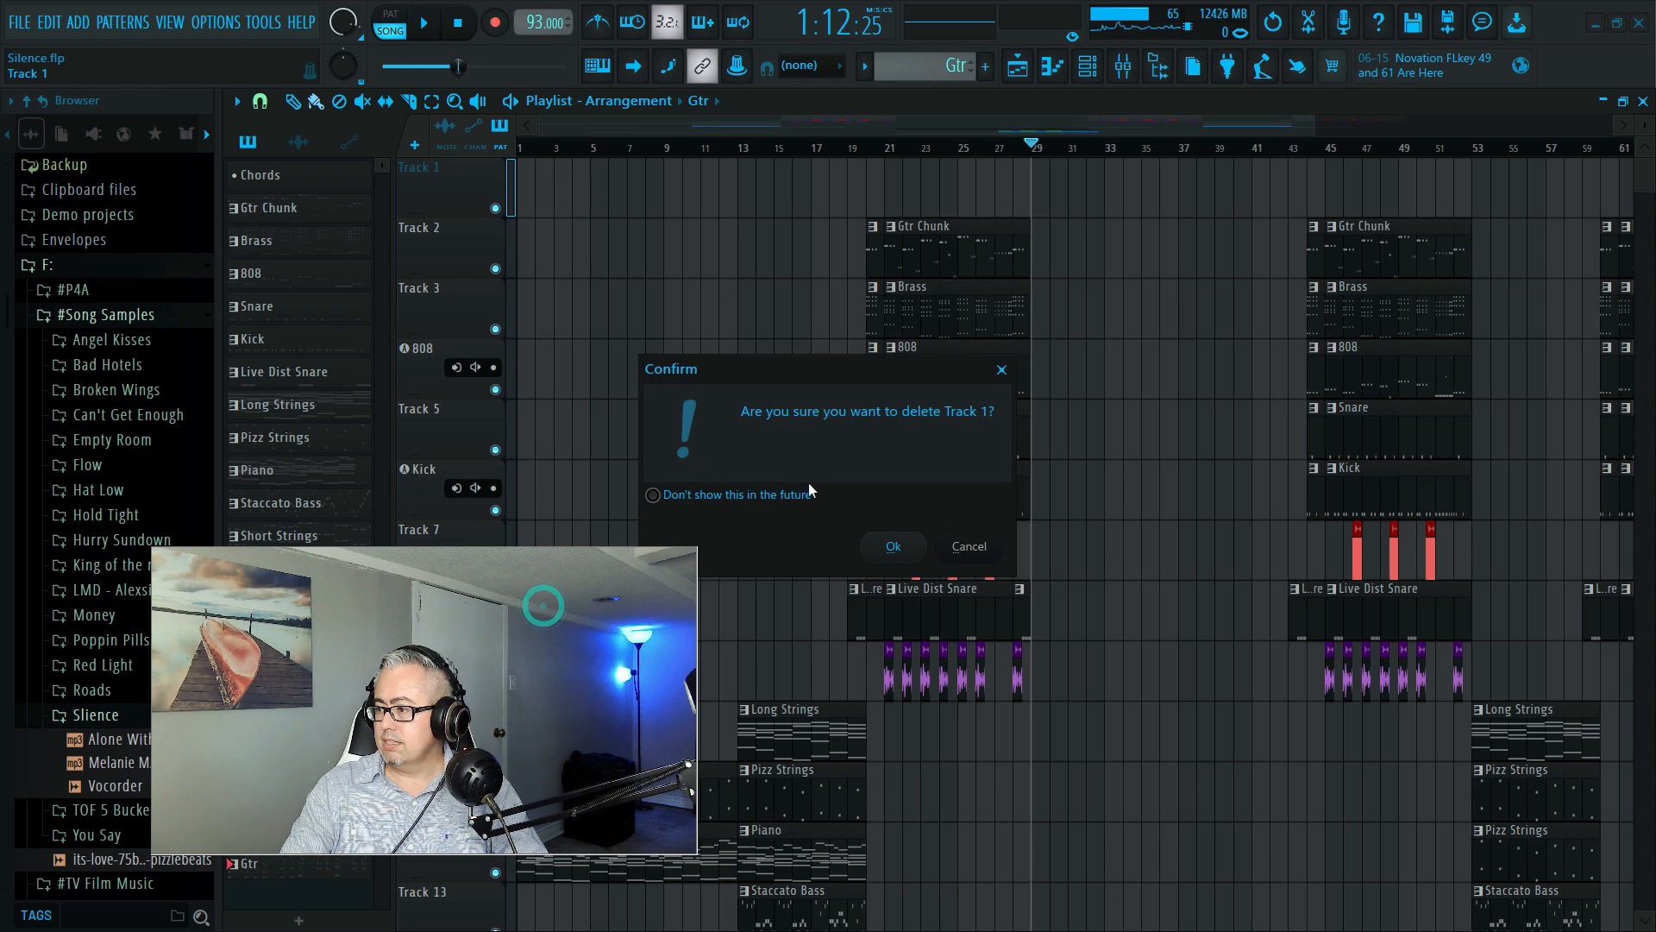
left_click(888, 547)
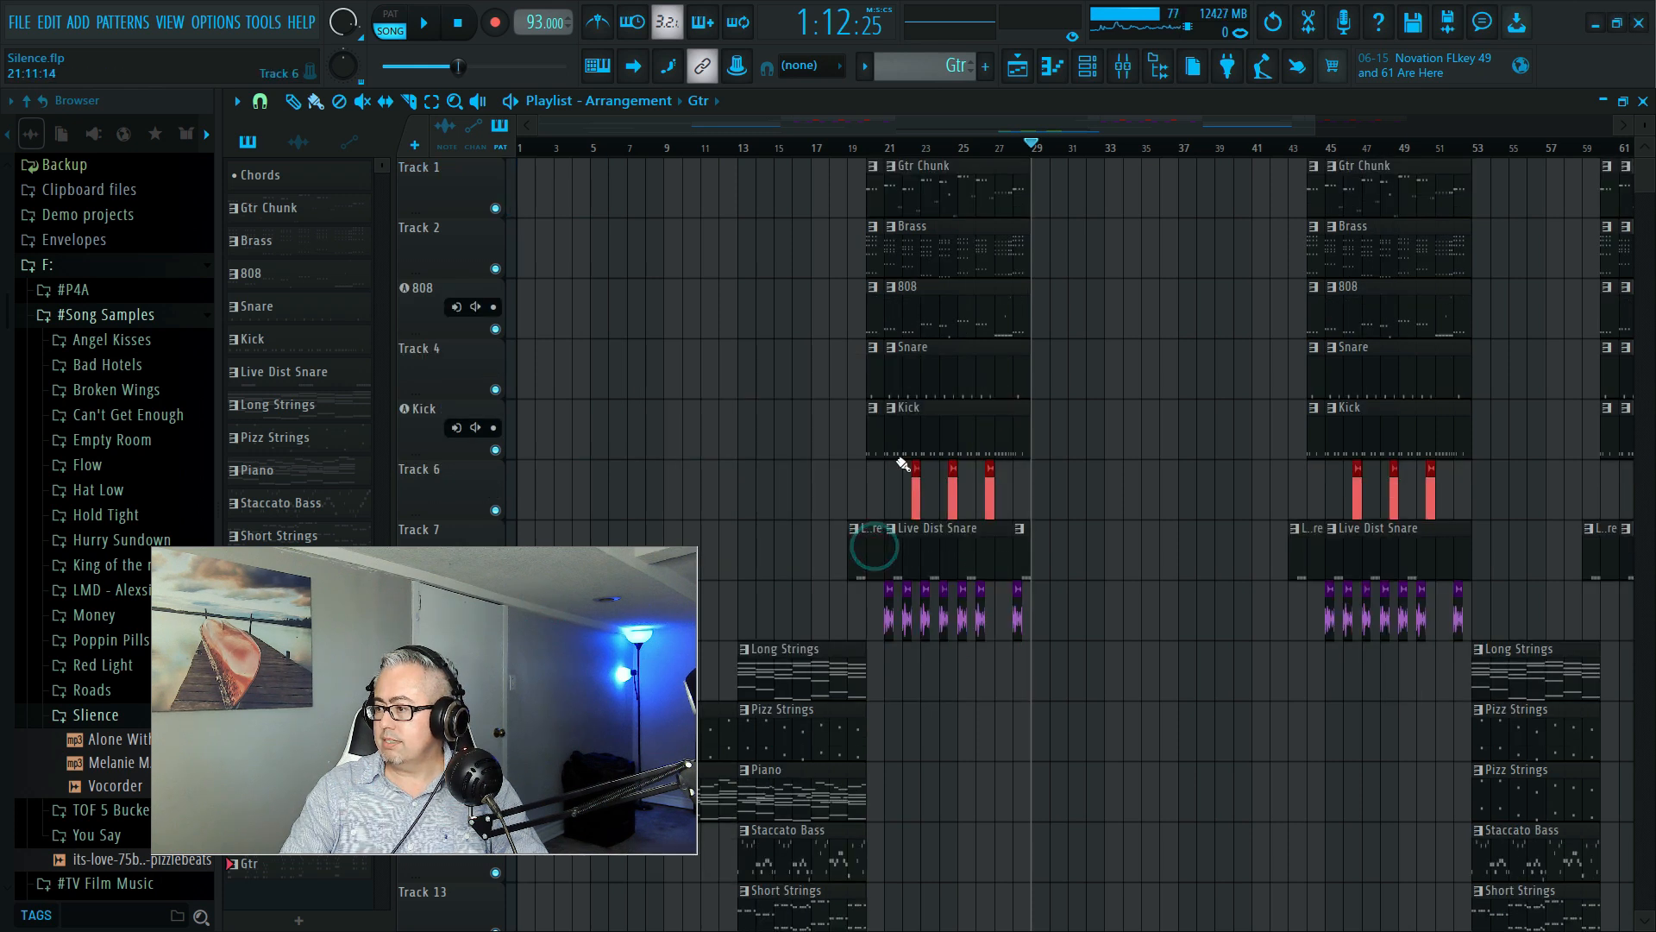
scroll(904, 470, "down", 5)
scroll(903, 465, "down", 6)
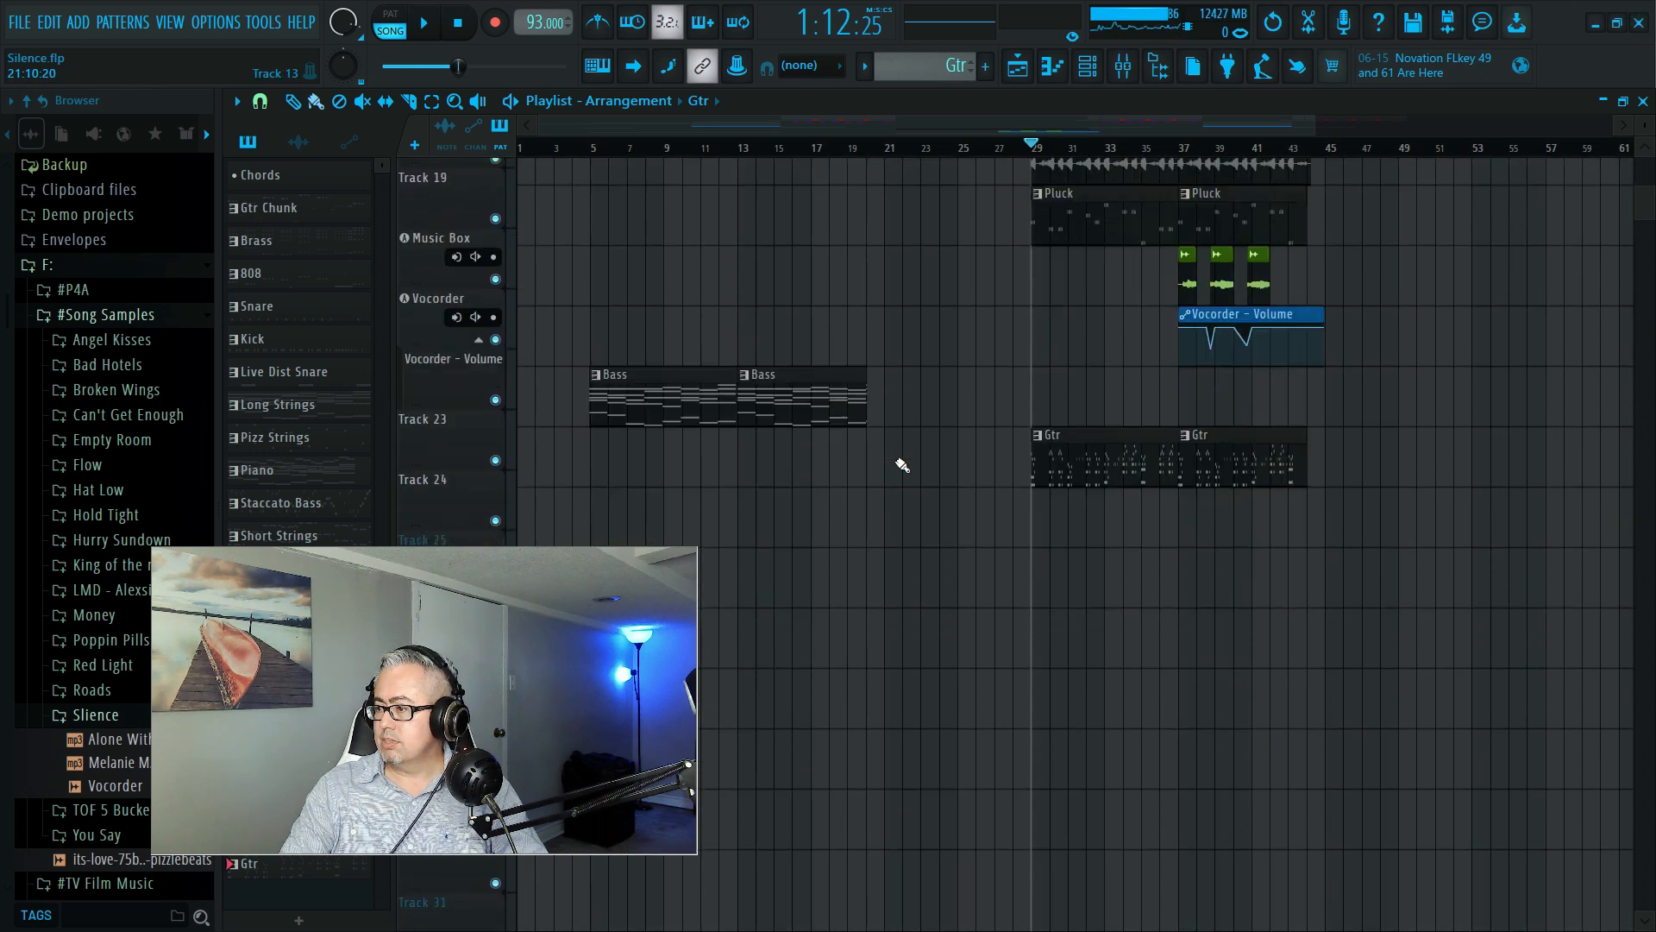
scroll(902, 466, "up", 10)
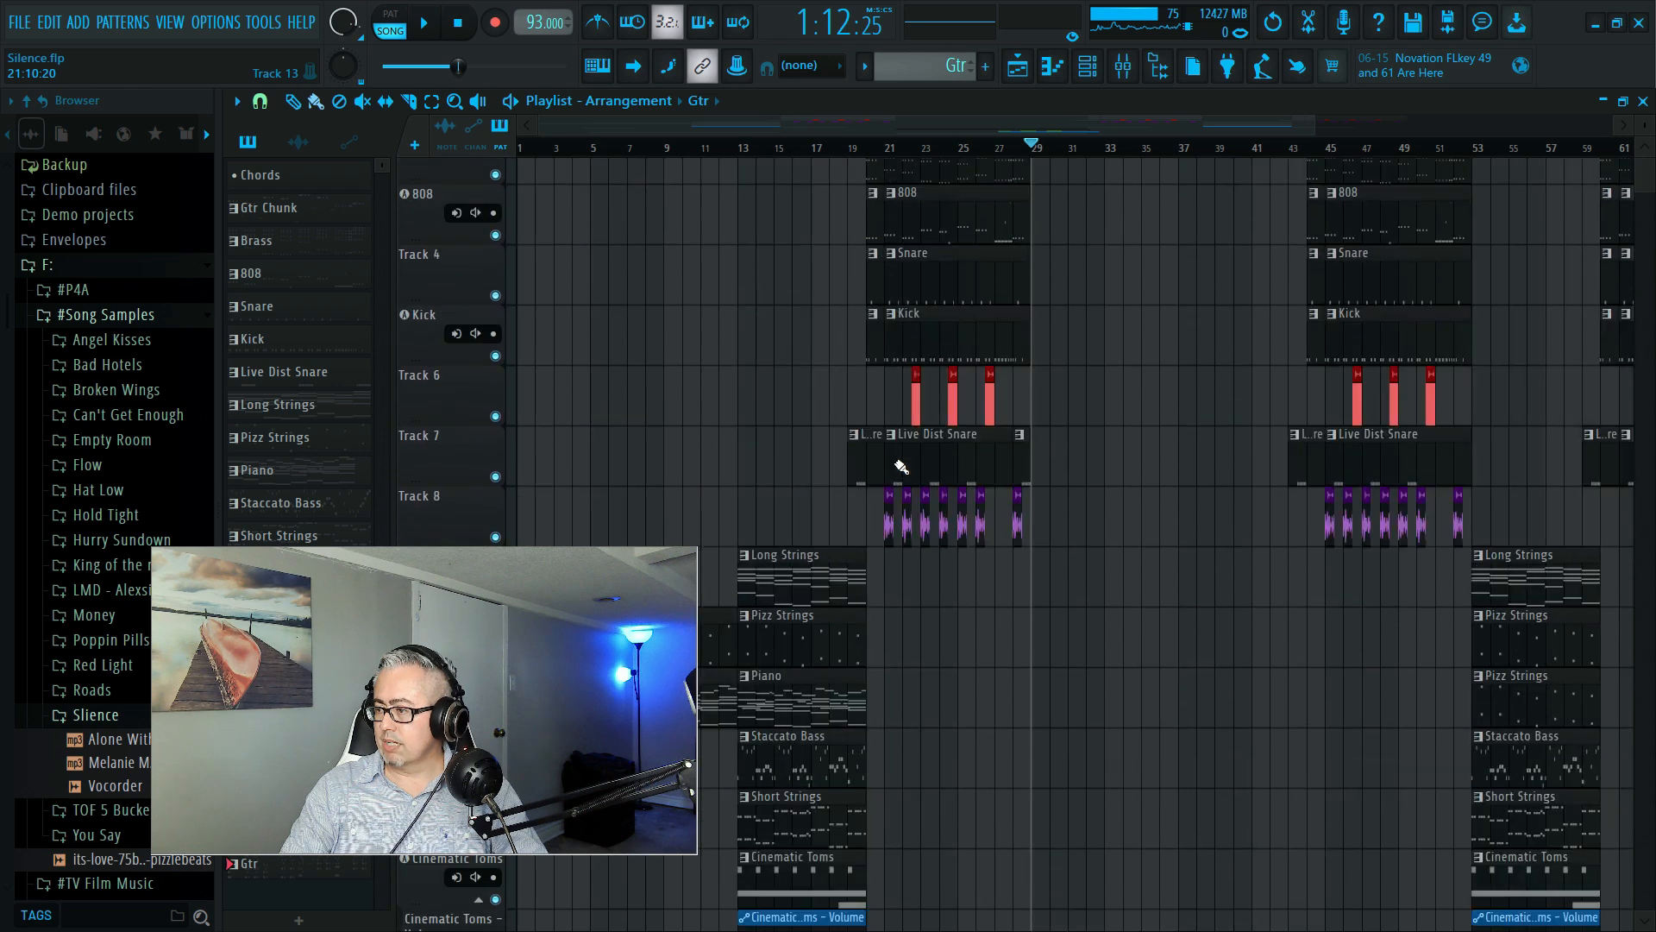
left_click_drag(489, 640, 435, 562)
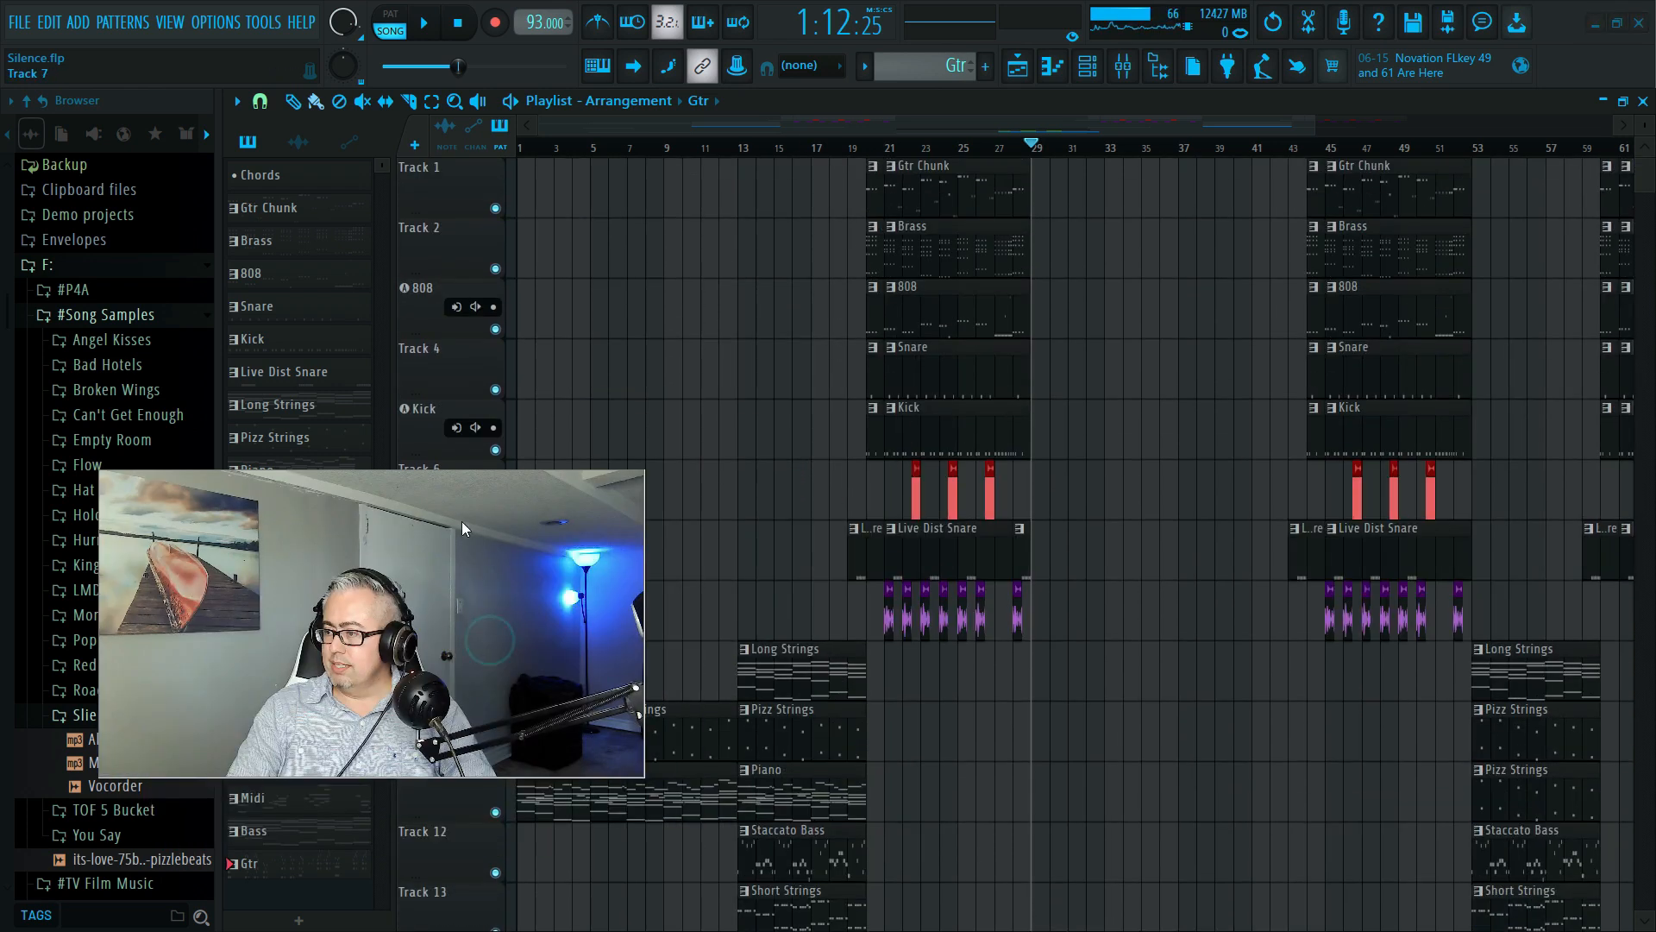
Check the Gtr Chunk pattern's mixer routing in the channel rack and link its playlist track to mixer Insert 4 as an audio track
left_click(934, 189)
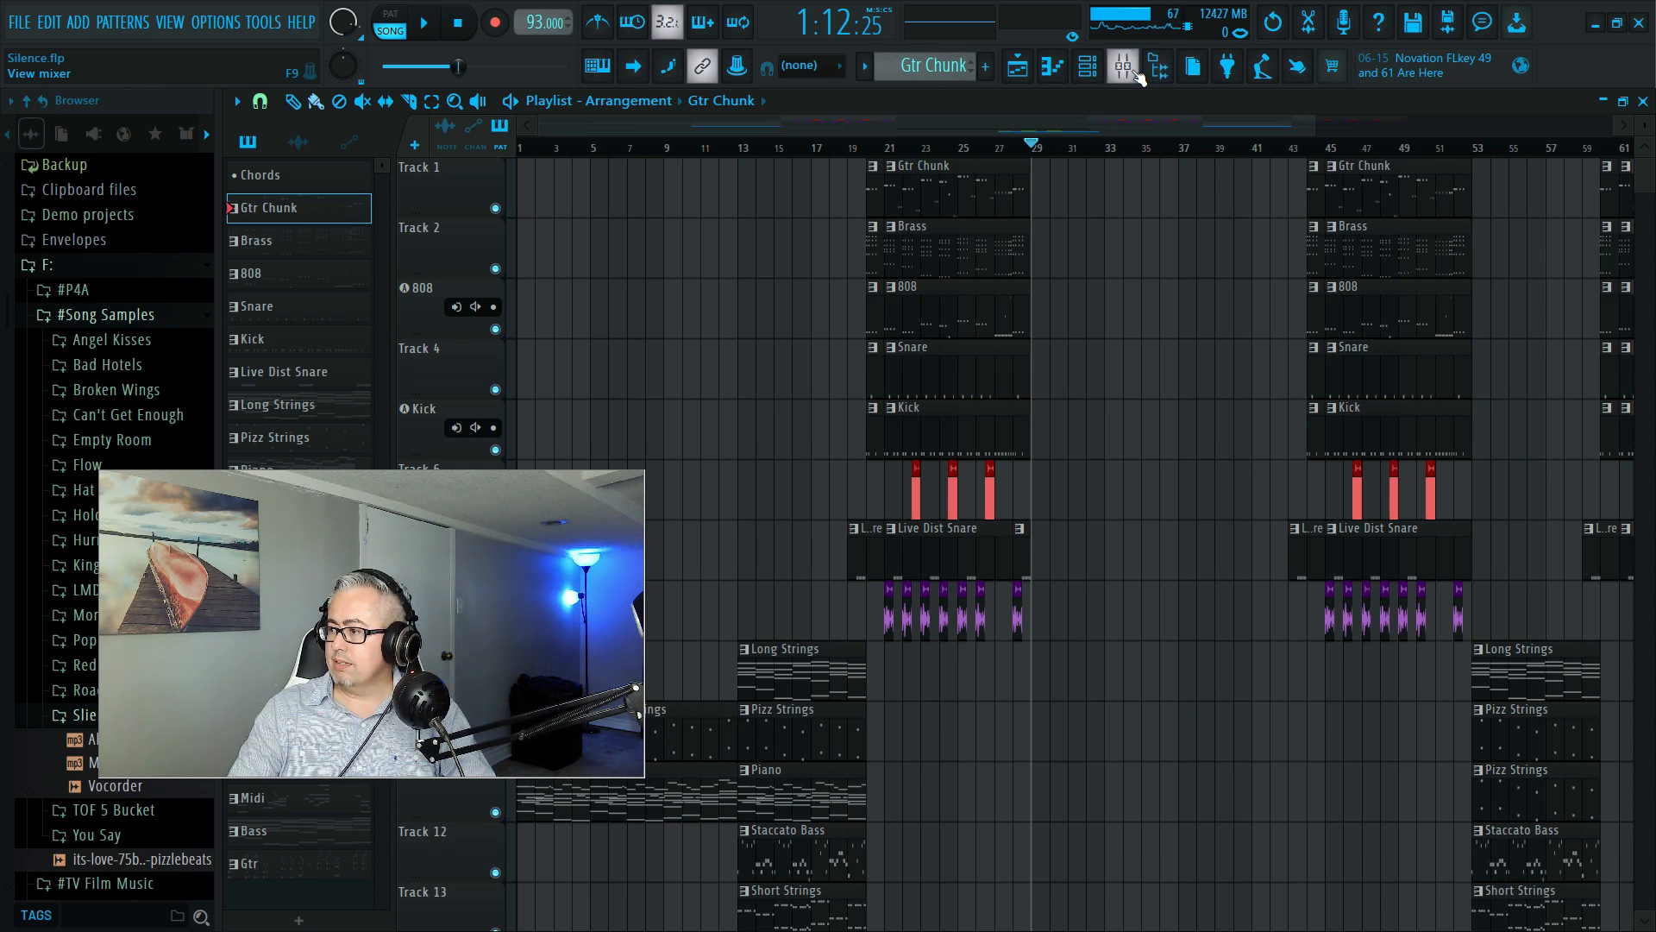
left_click(1089, 69)
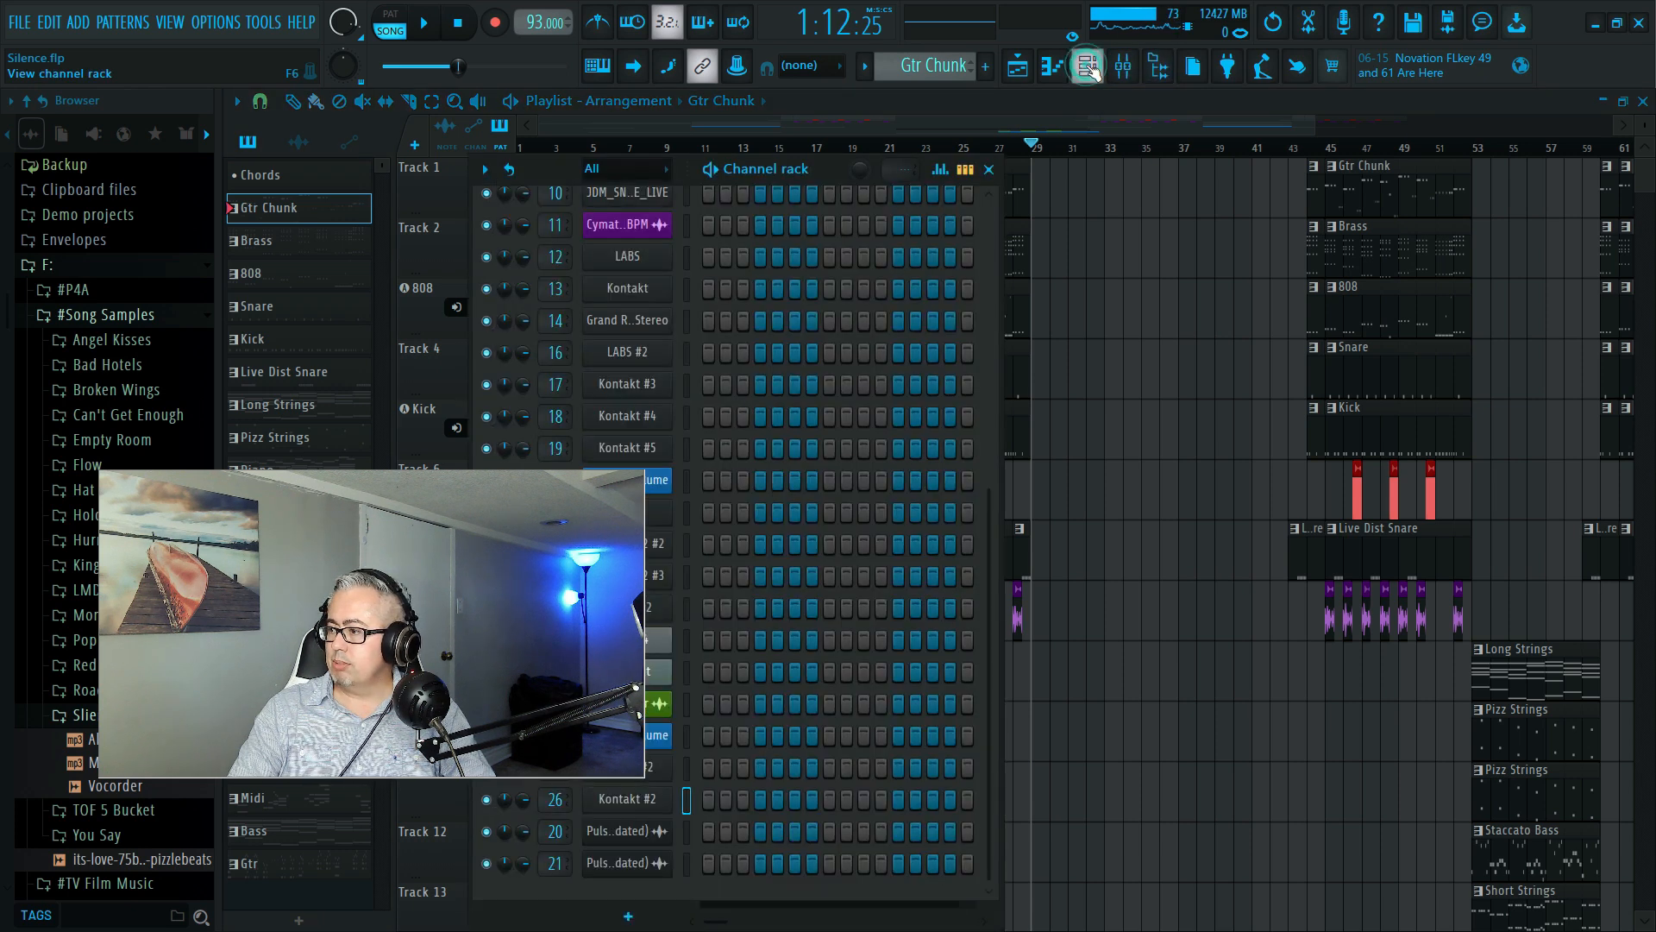
left_click_drag(830, 164, 954, 164)
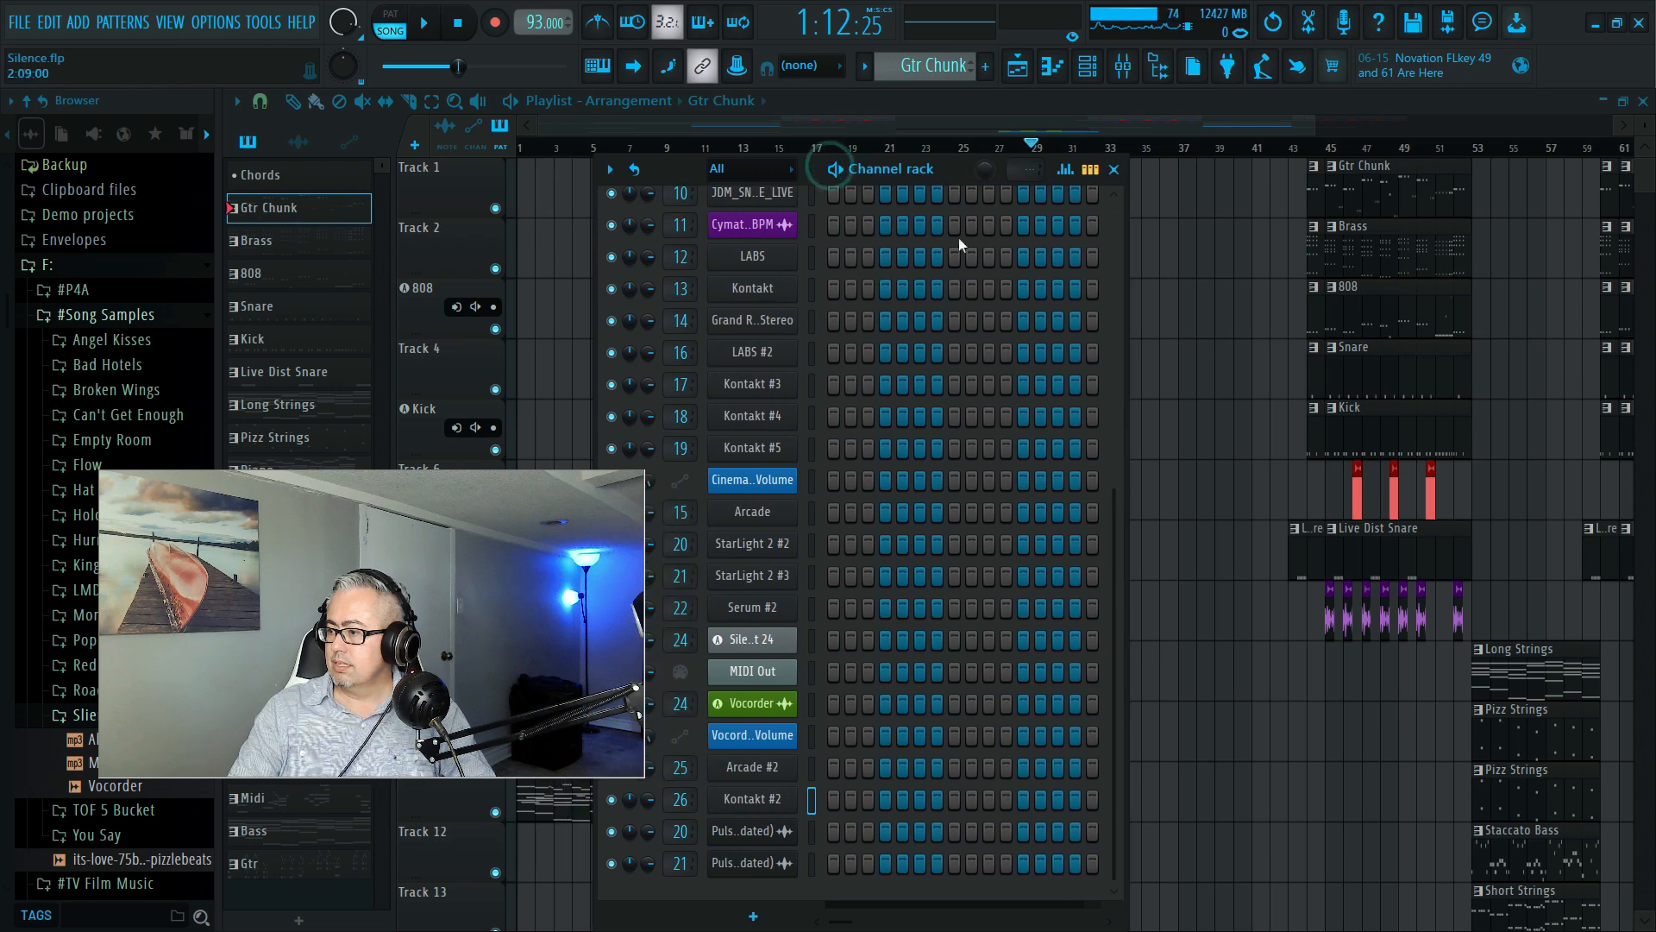
scroll(944, 410, "up", 3)
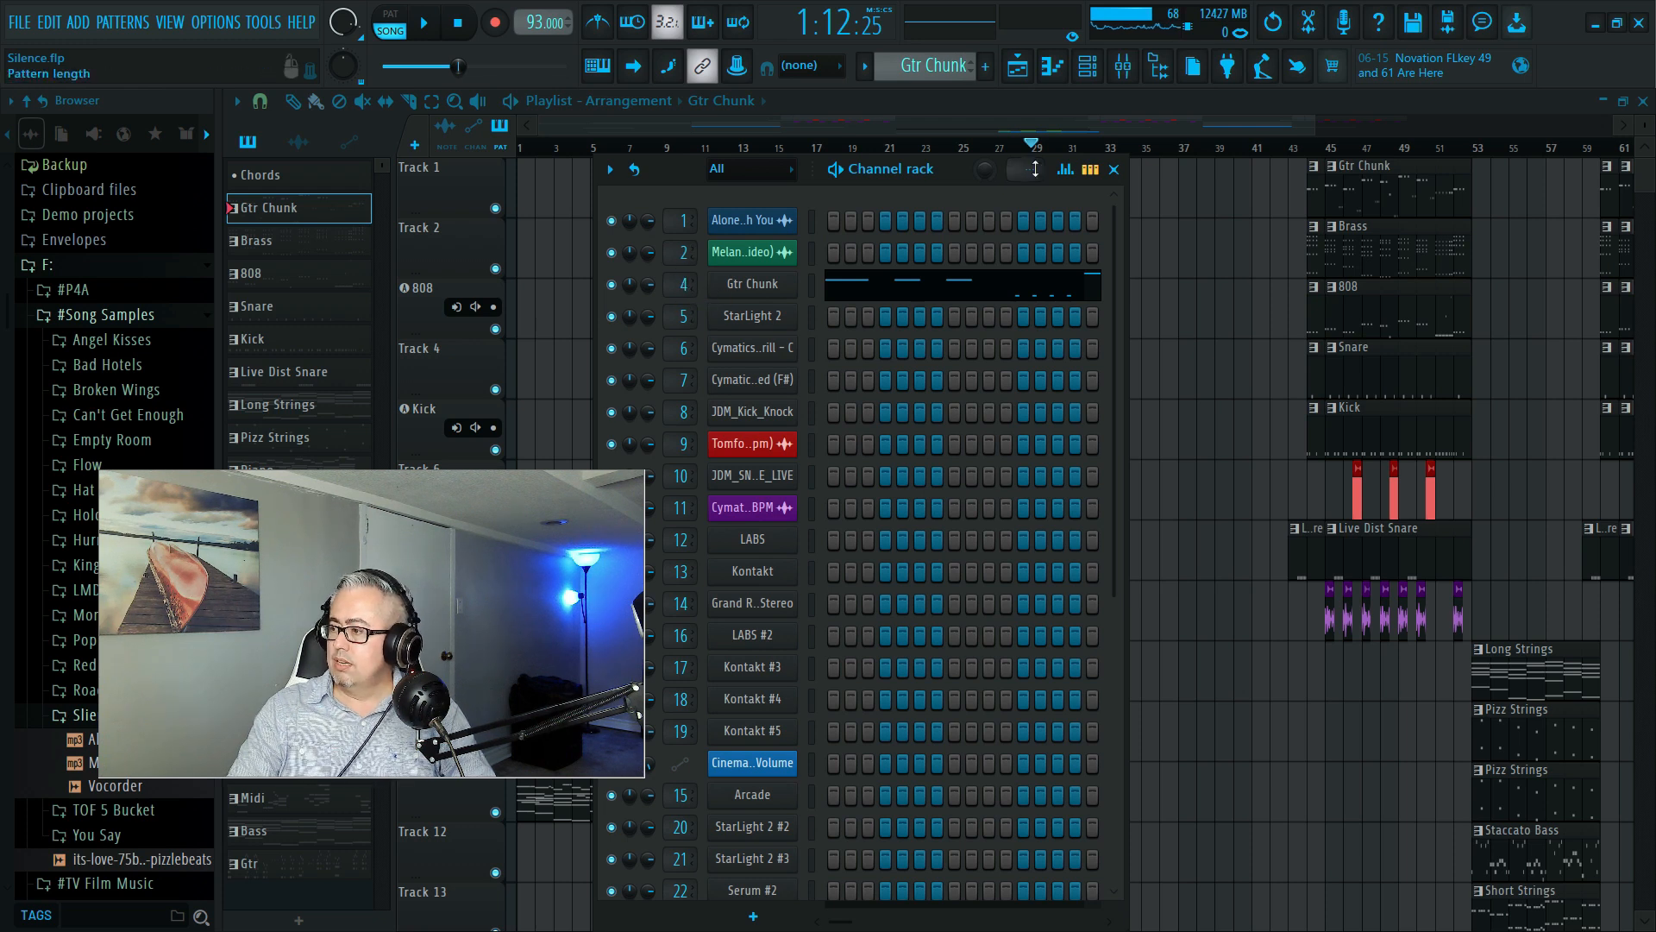
left_click(1114, 170)
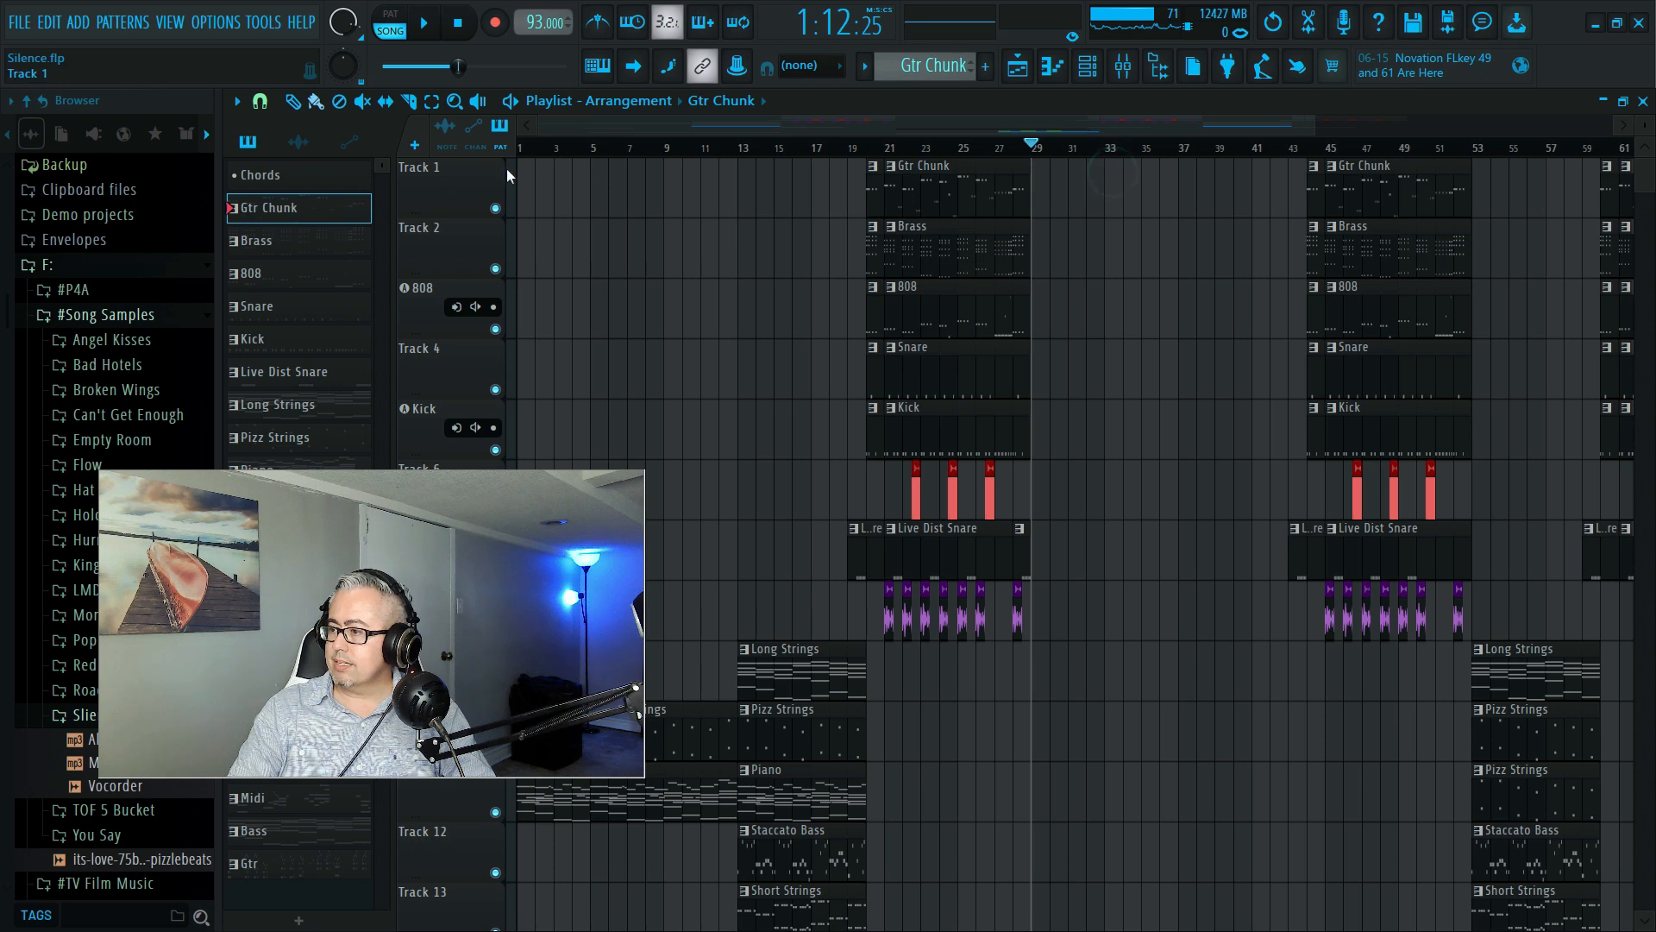
right_click(438, 176)
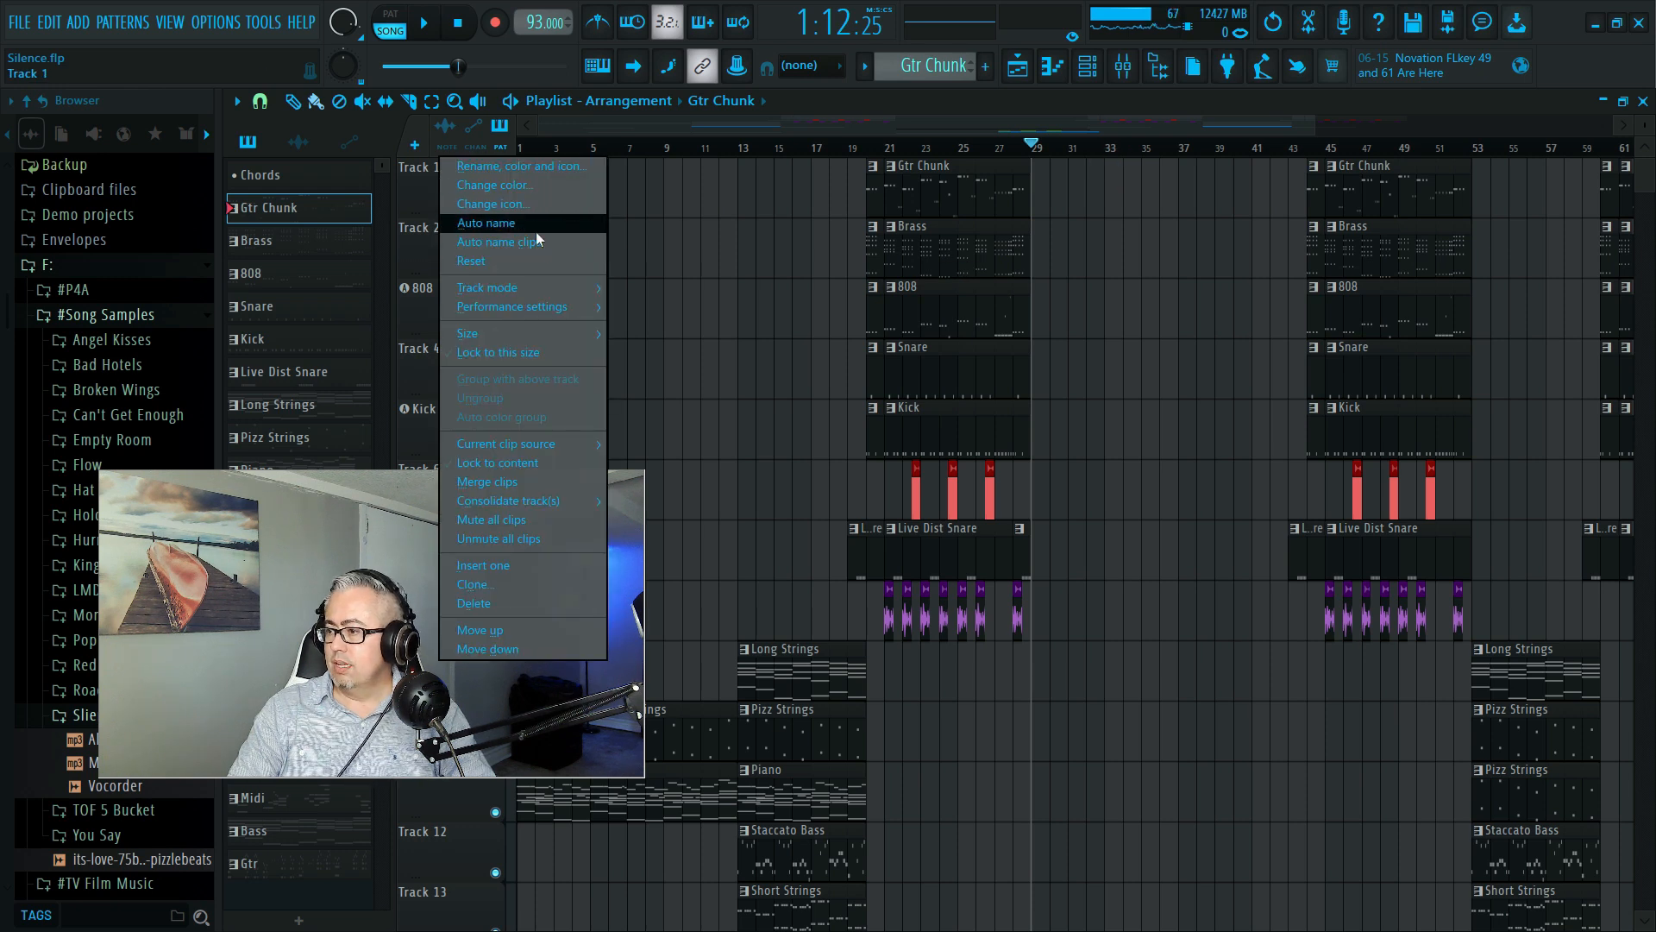
mouse_move(545, 289)
mouse_move(699, 310)
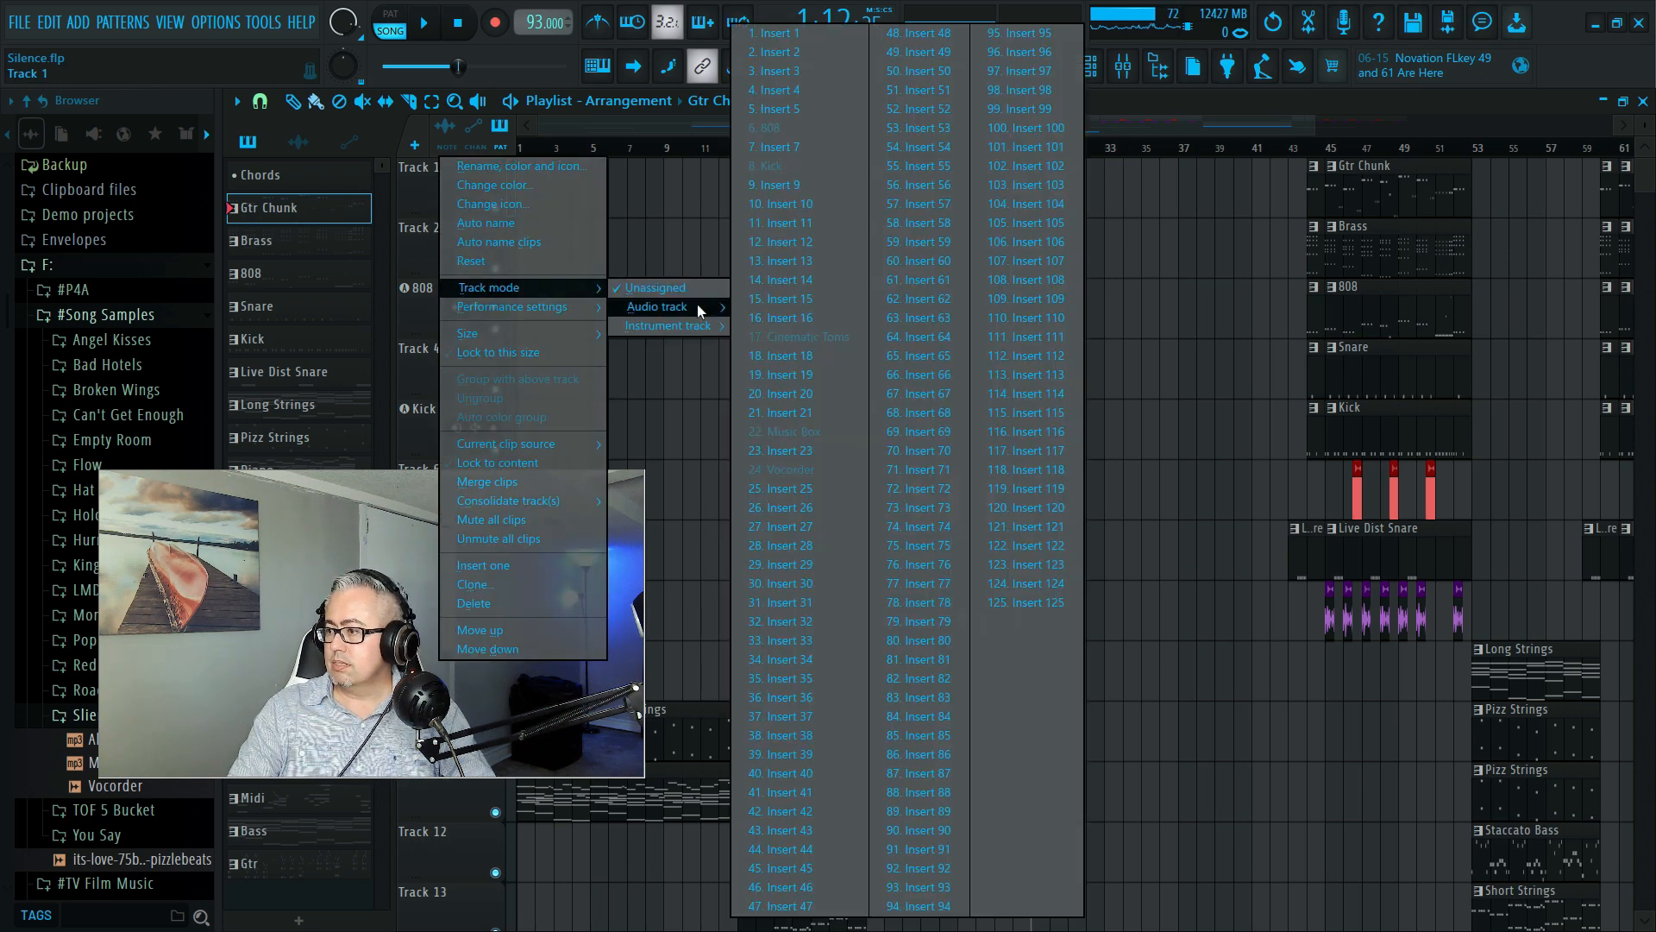
left_click(793, 97)
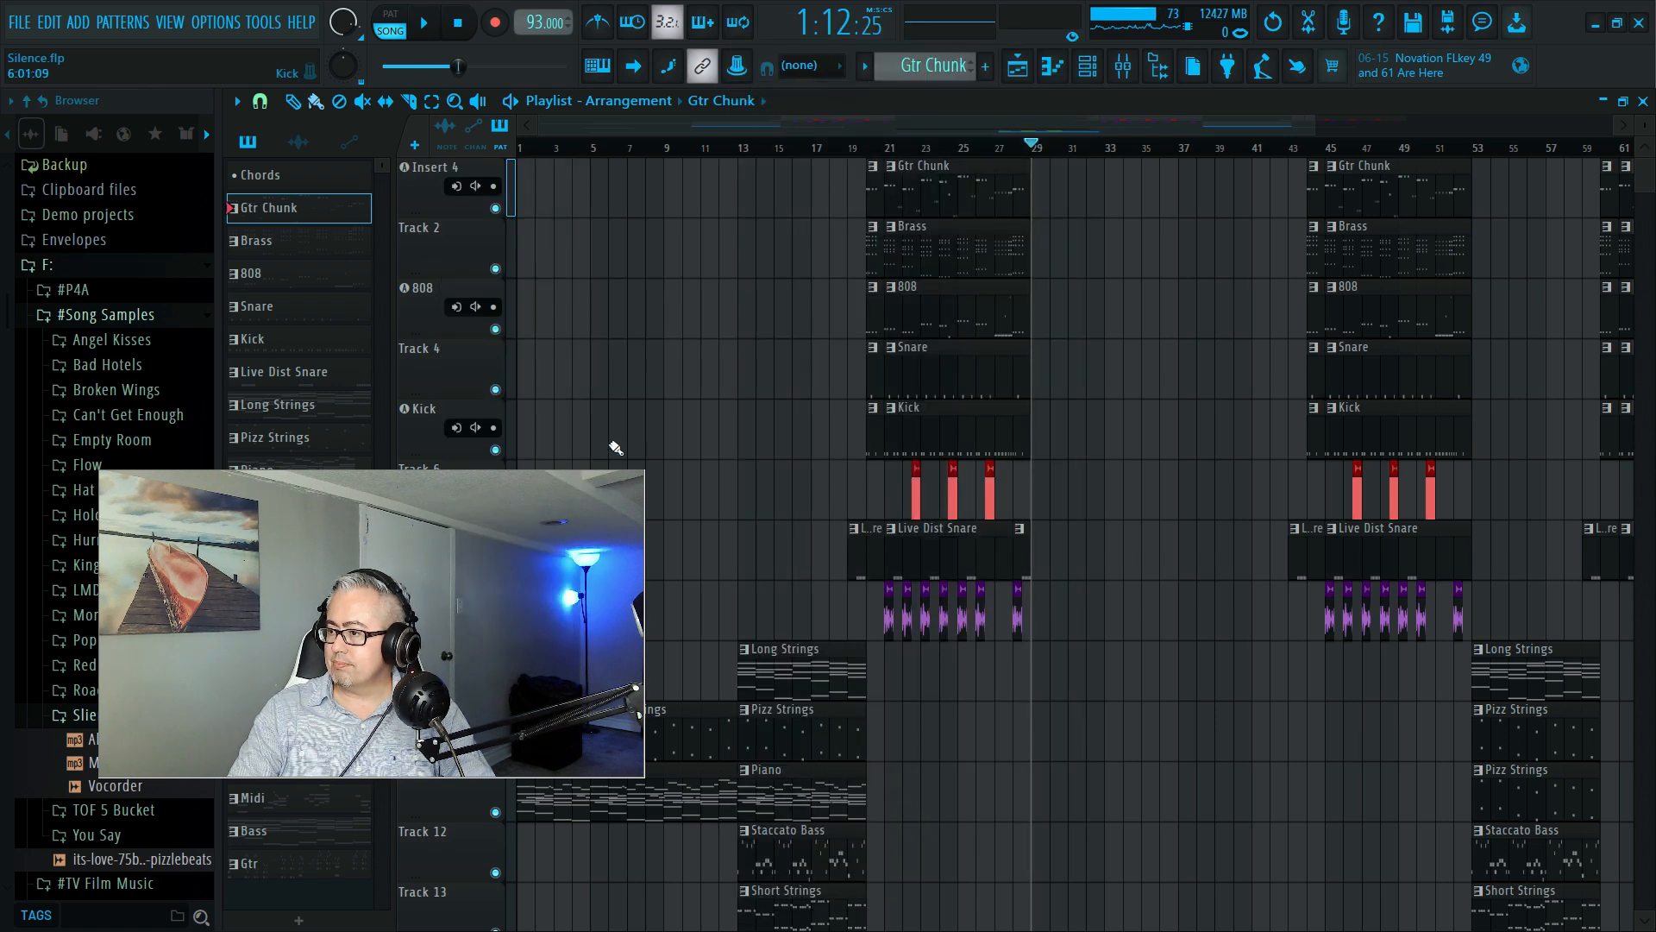
Rename the playlist track linked to Insert 4 as "Gtr Chunk"
right_click(433, 183)
left_click(476, 168)
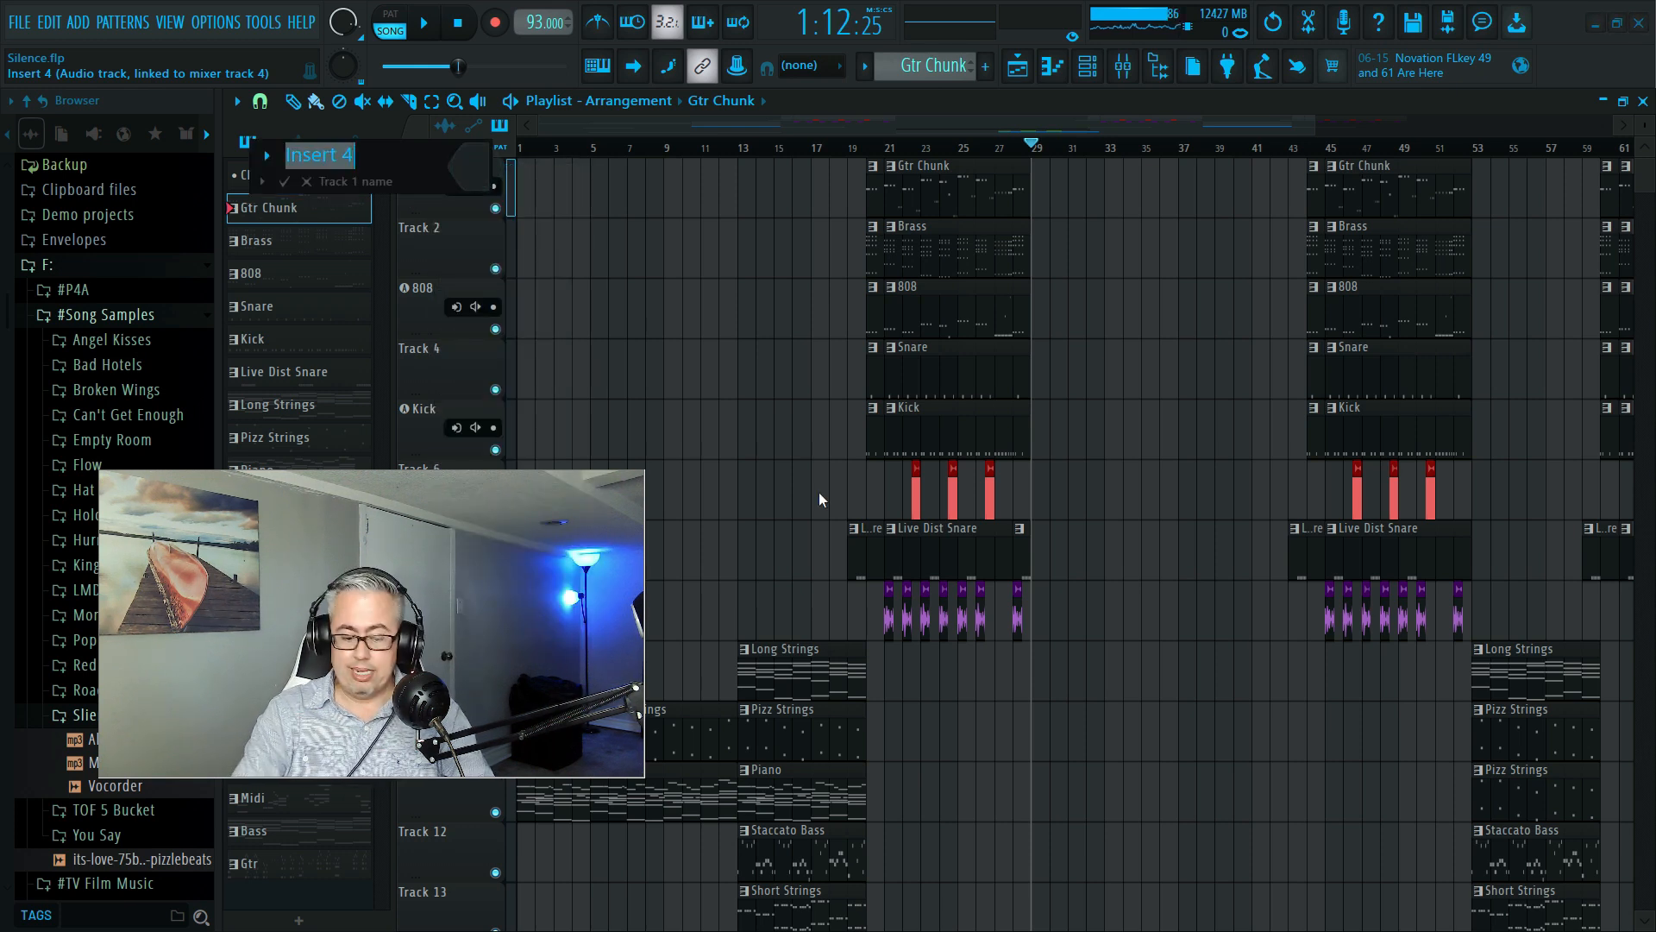
type("Gtr Chunk")
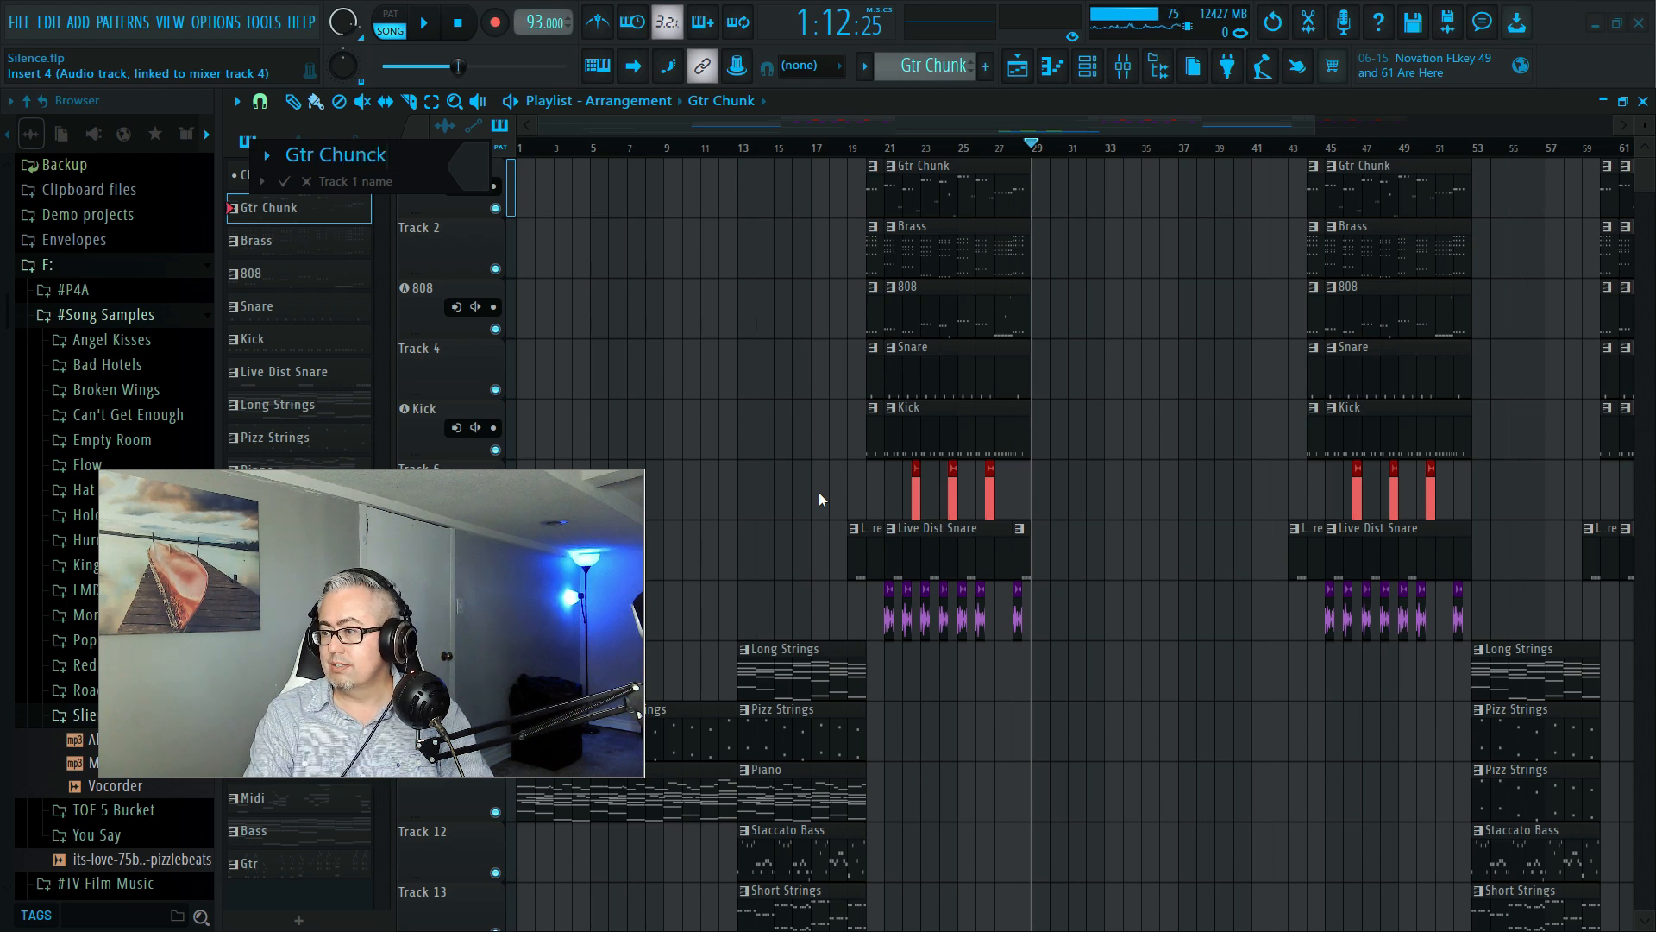
key("Return")
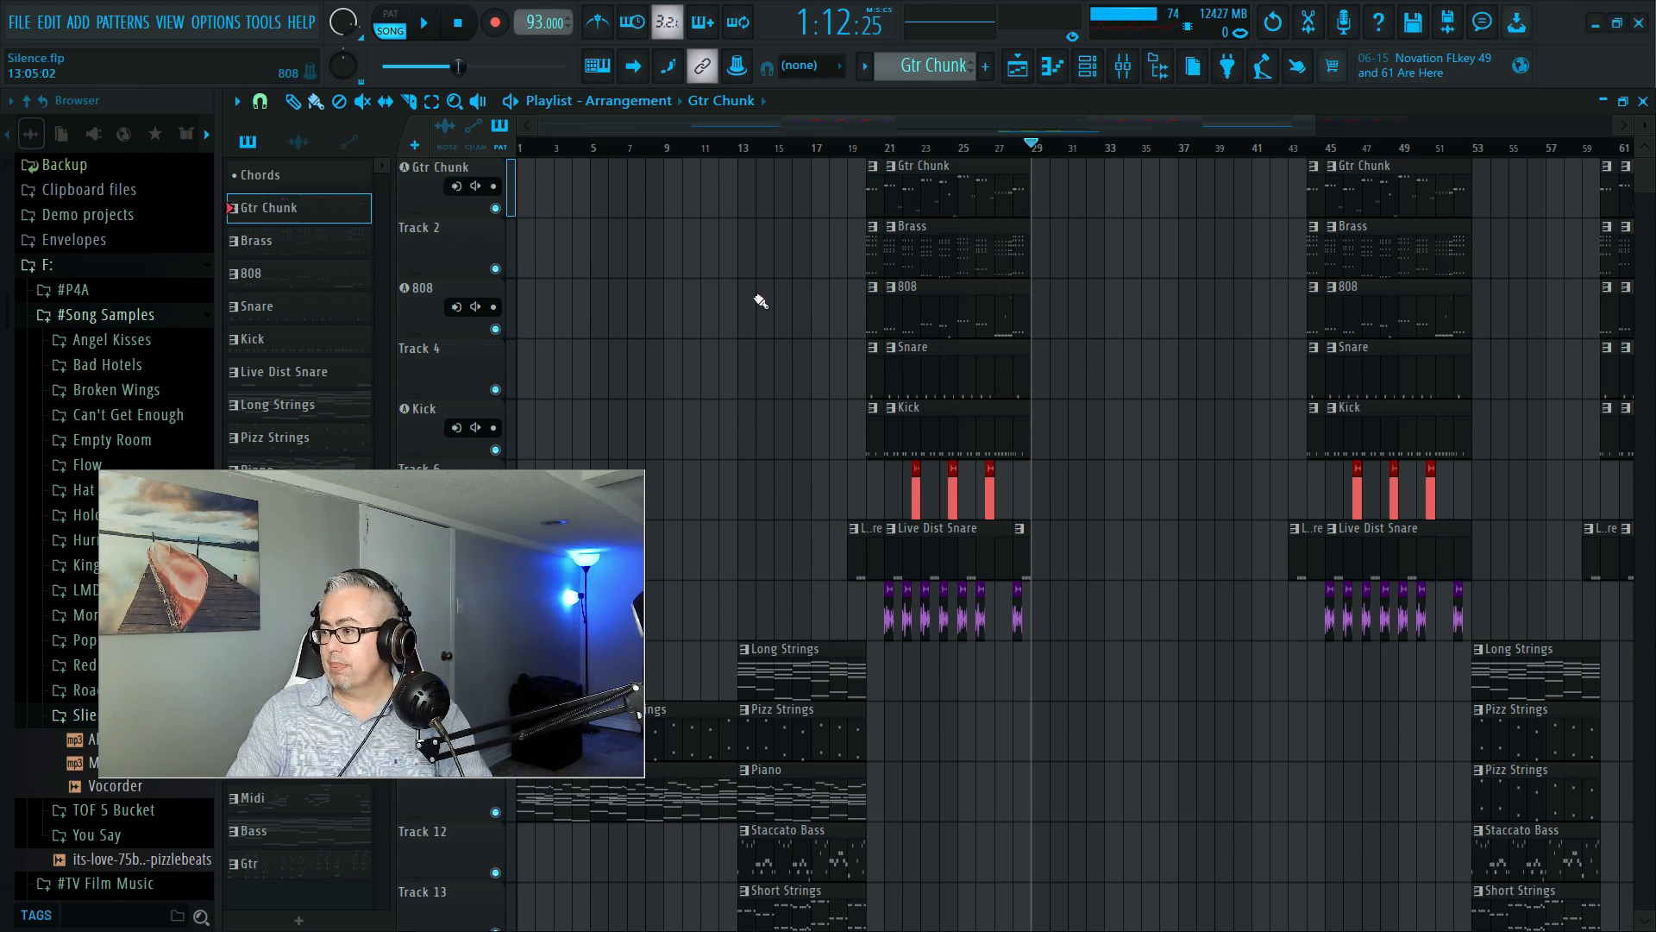
Check the Brass pattern's mixer routing in the channel rack and link its playlist track to mixer Insert 5 as an audio track
left_click(934, 246)
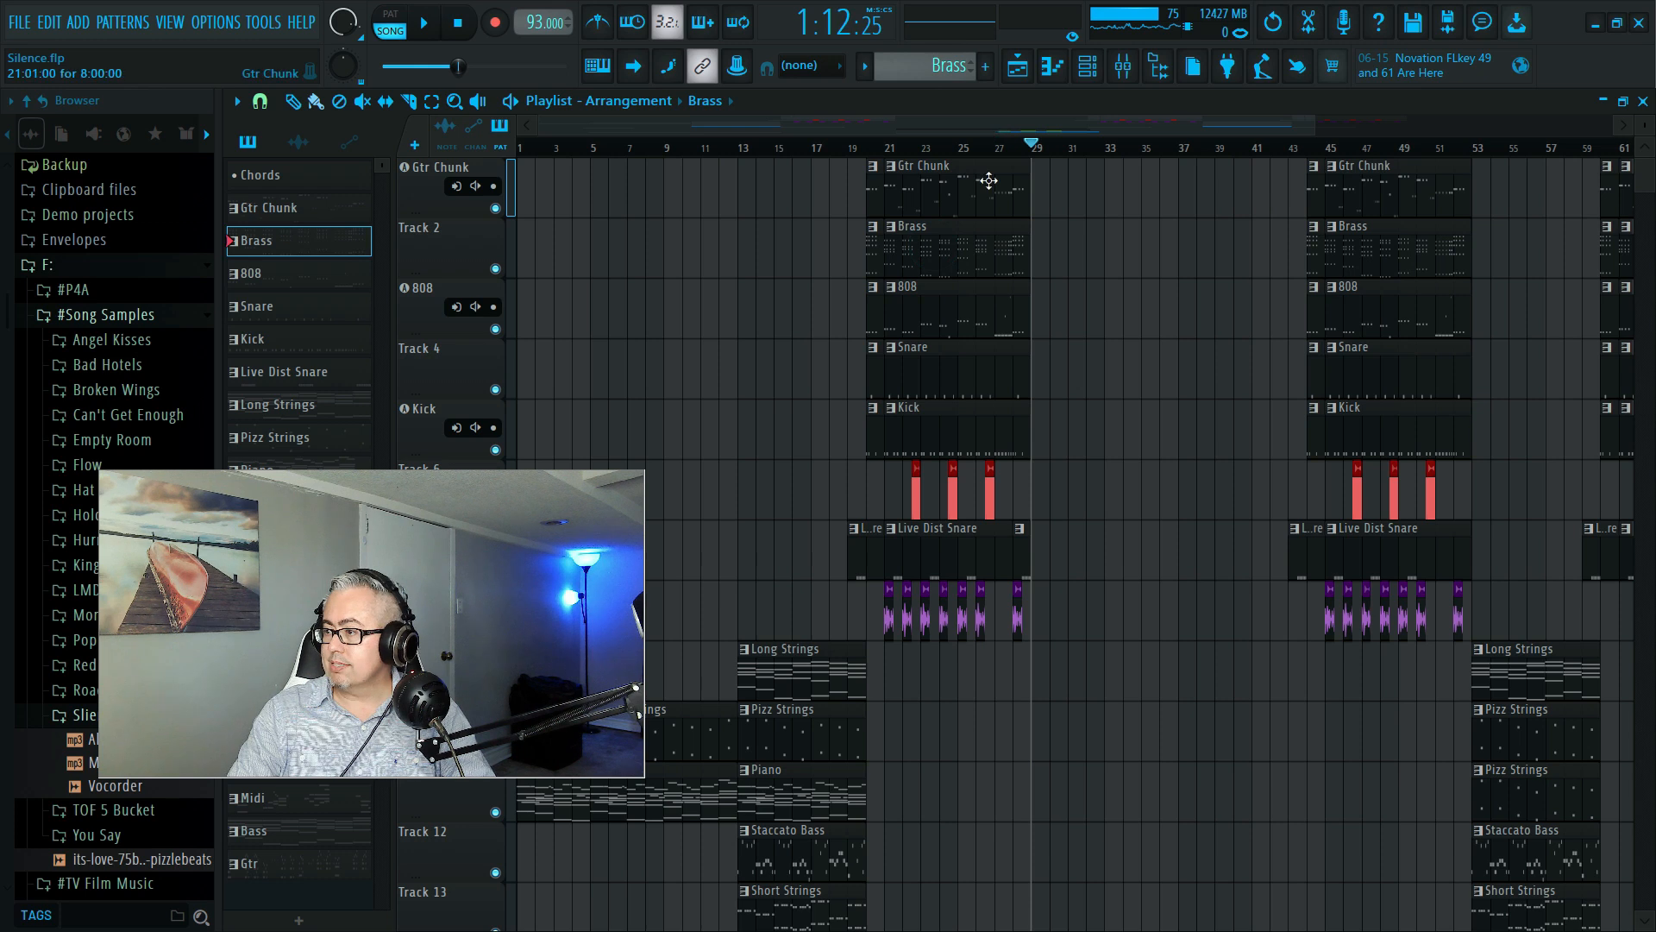
left_click(1083, 66)
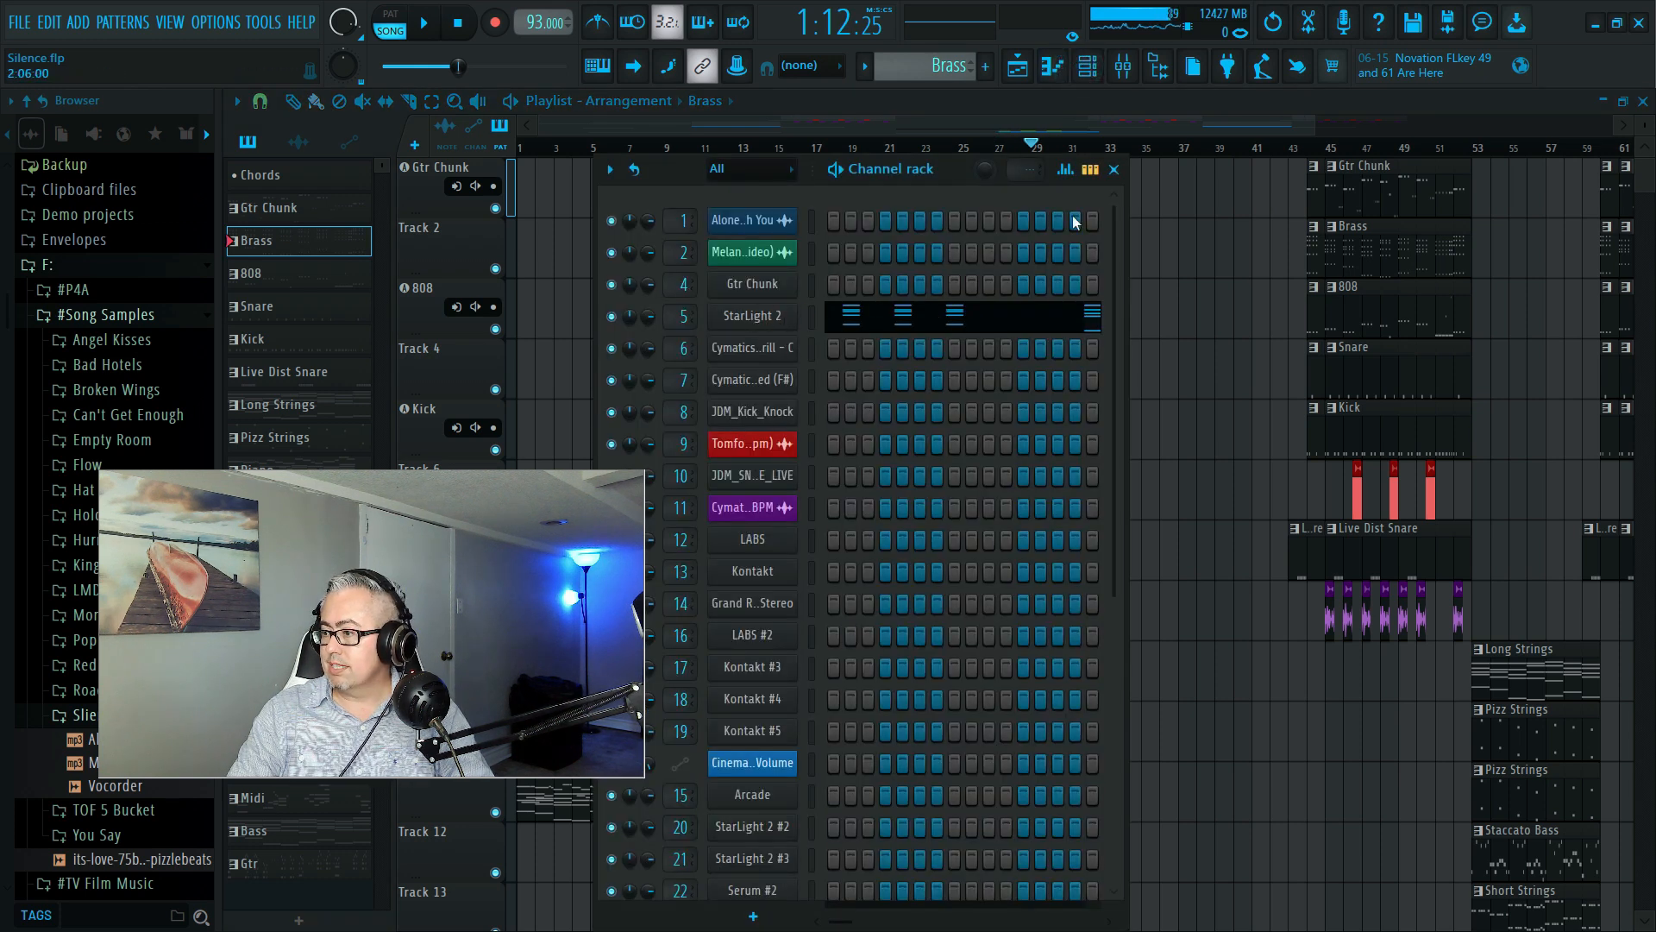
left_click(1113, 169)
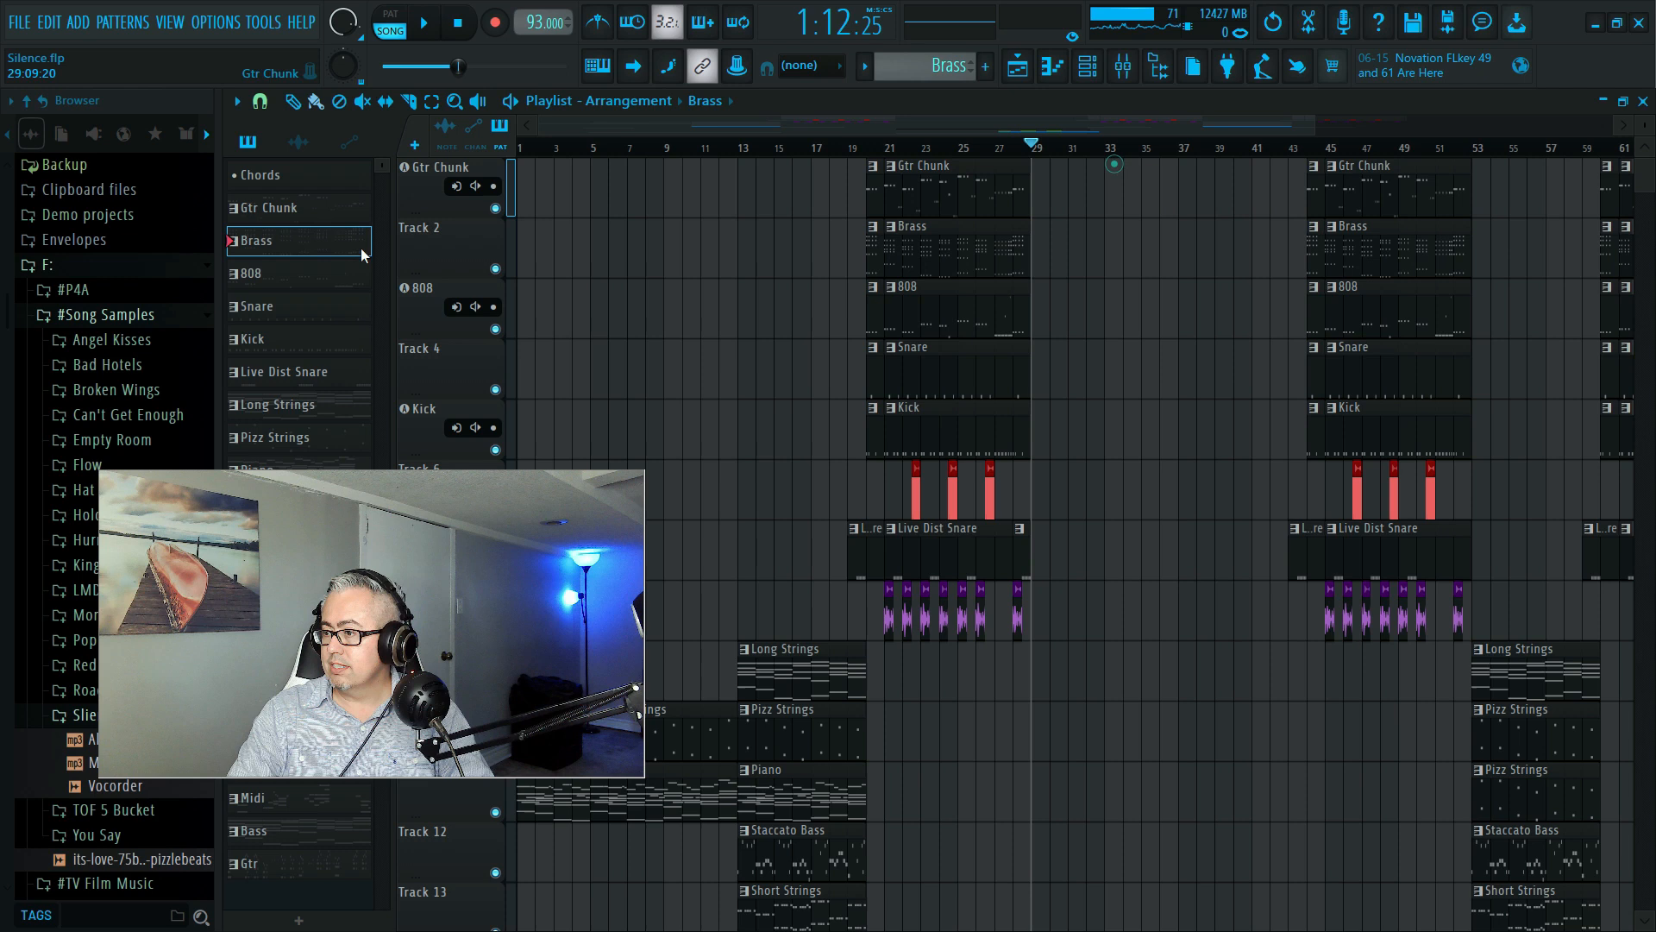
right_click(423, 243)
mouse_move(533, 349)
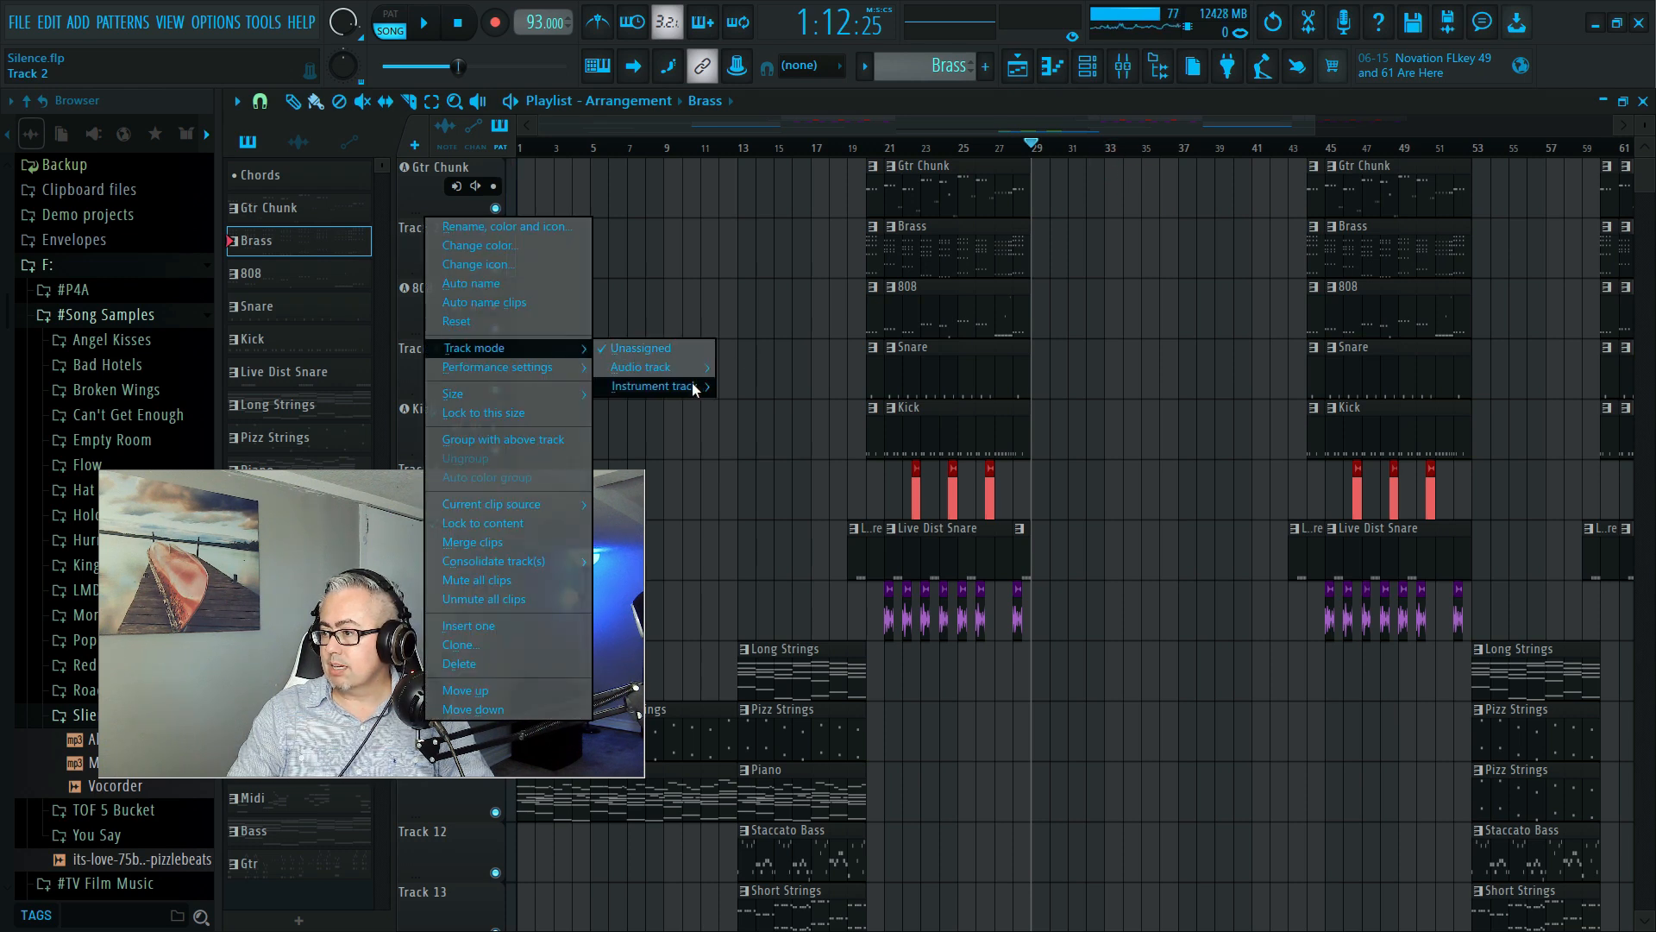
mouse_move(690, 371)
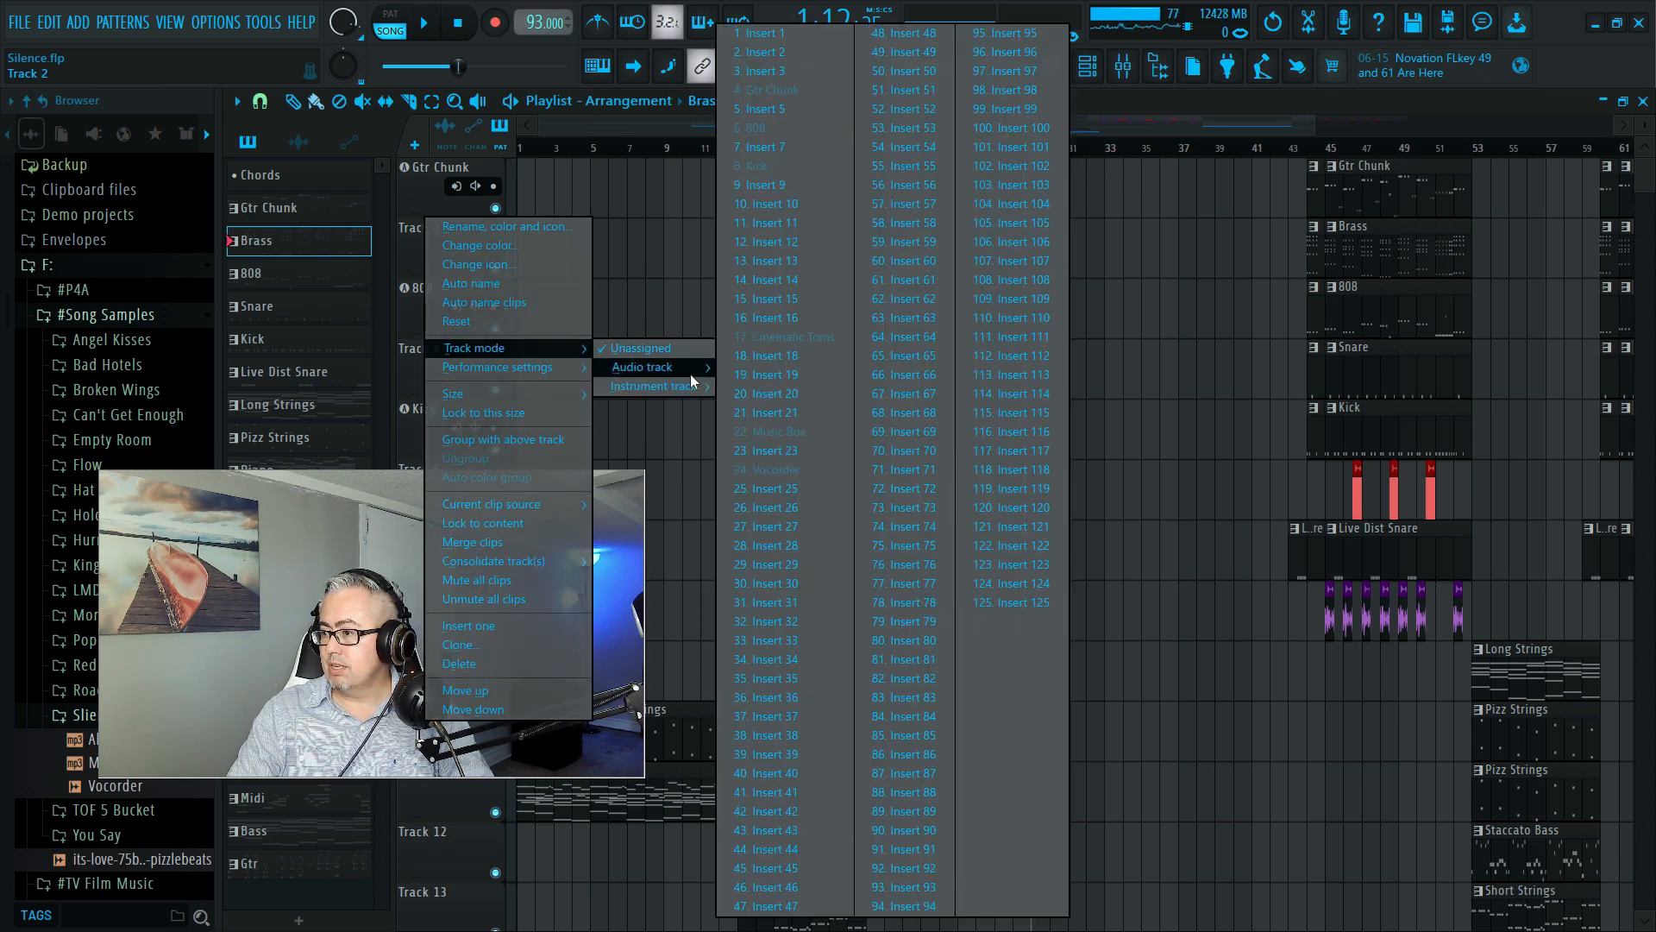
left_click(794, 112)
Rename the playlist track linked to Insert 5 as "Brass"
right_click(427, 247)
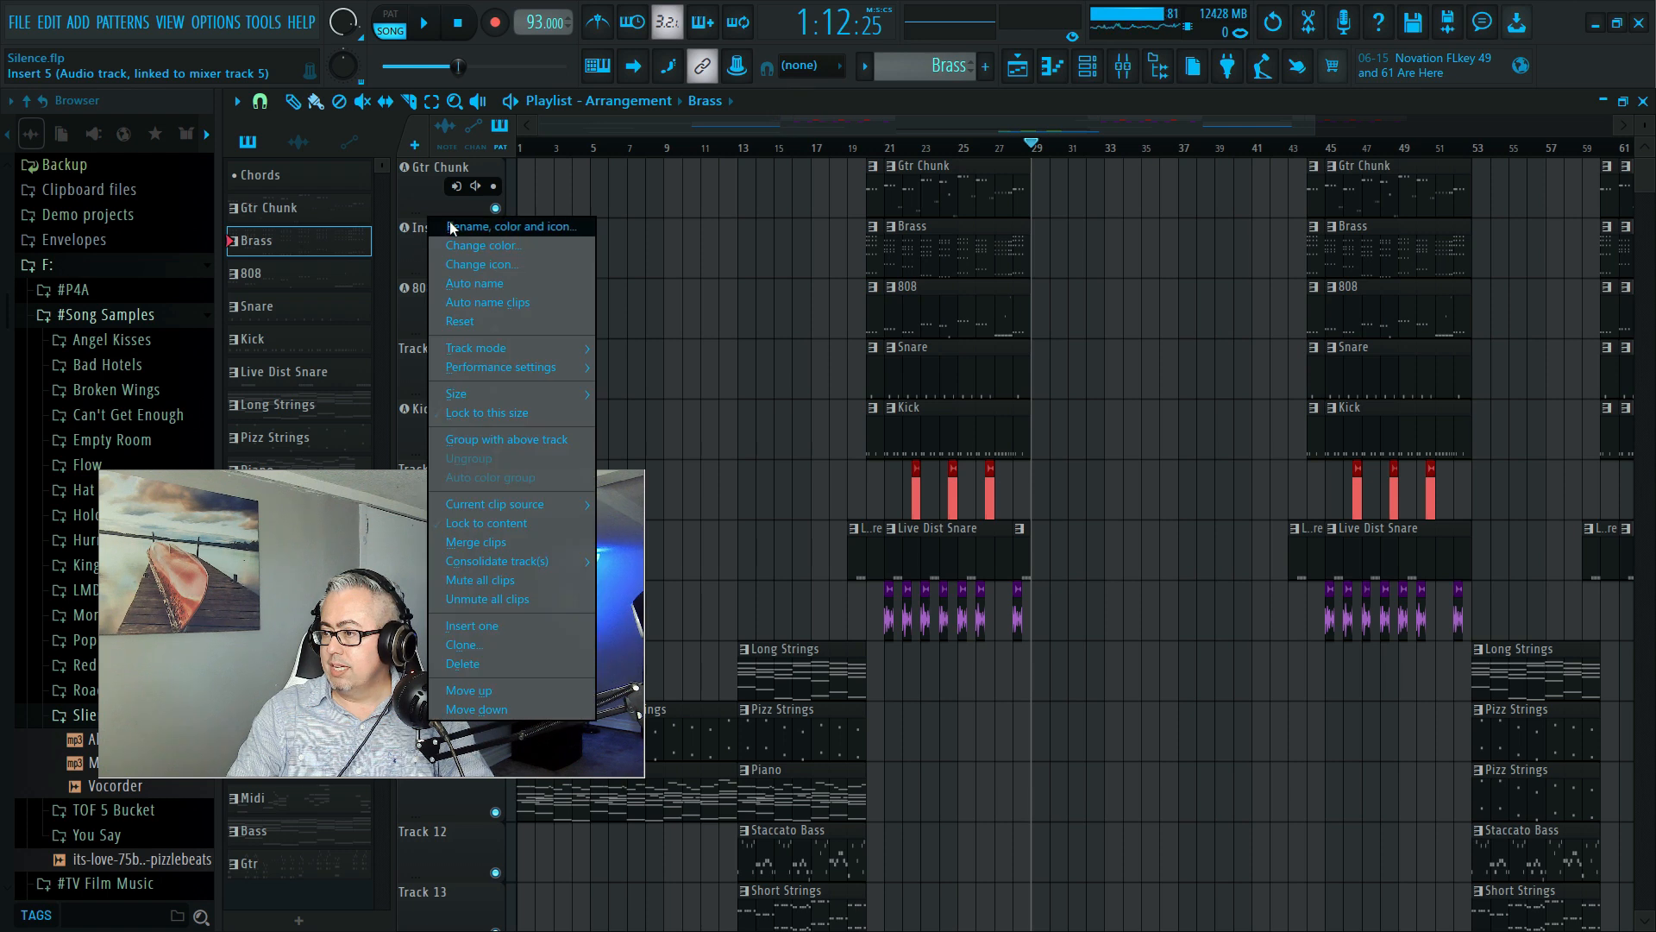
left_click(452, 227)
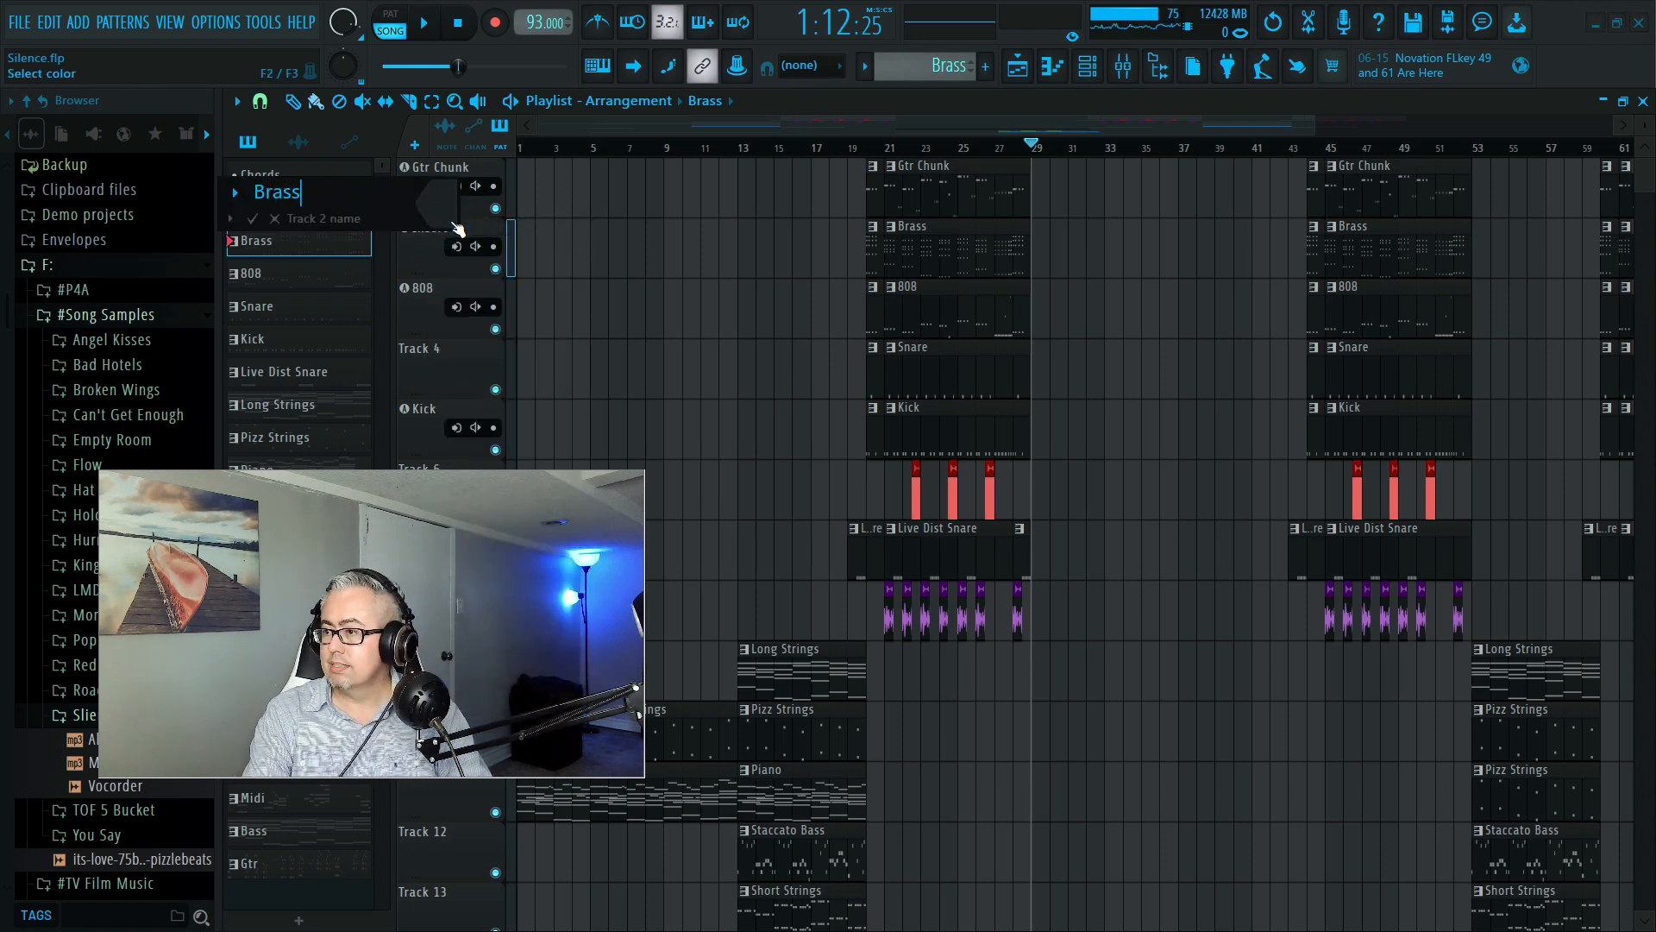
key("Escape")
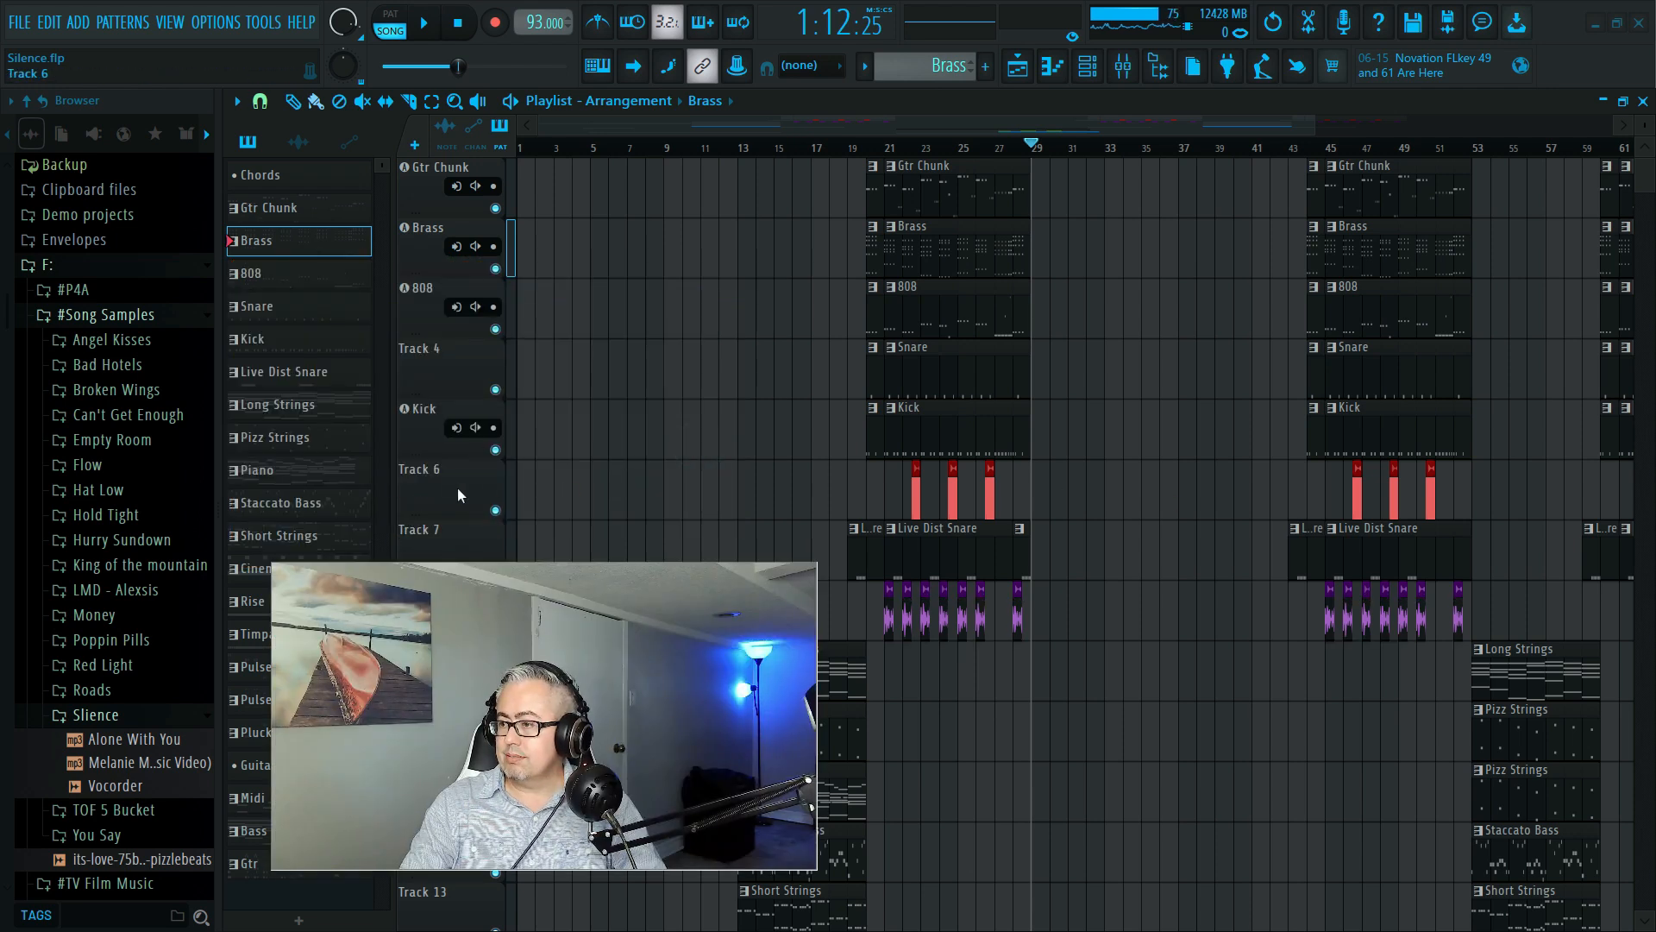
Check the mixer routing of the red Tomfoolery - Roll 40 audio clip and link its playlist track to mixer Insert 9 as an audio track
left_click(915, 502)
double_click(916, 502)
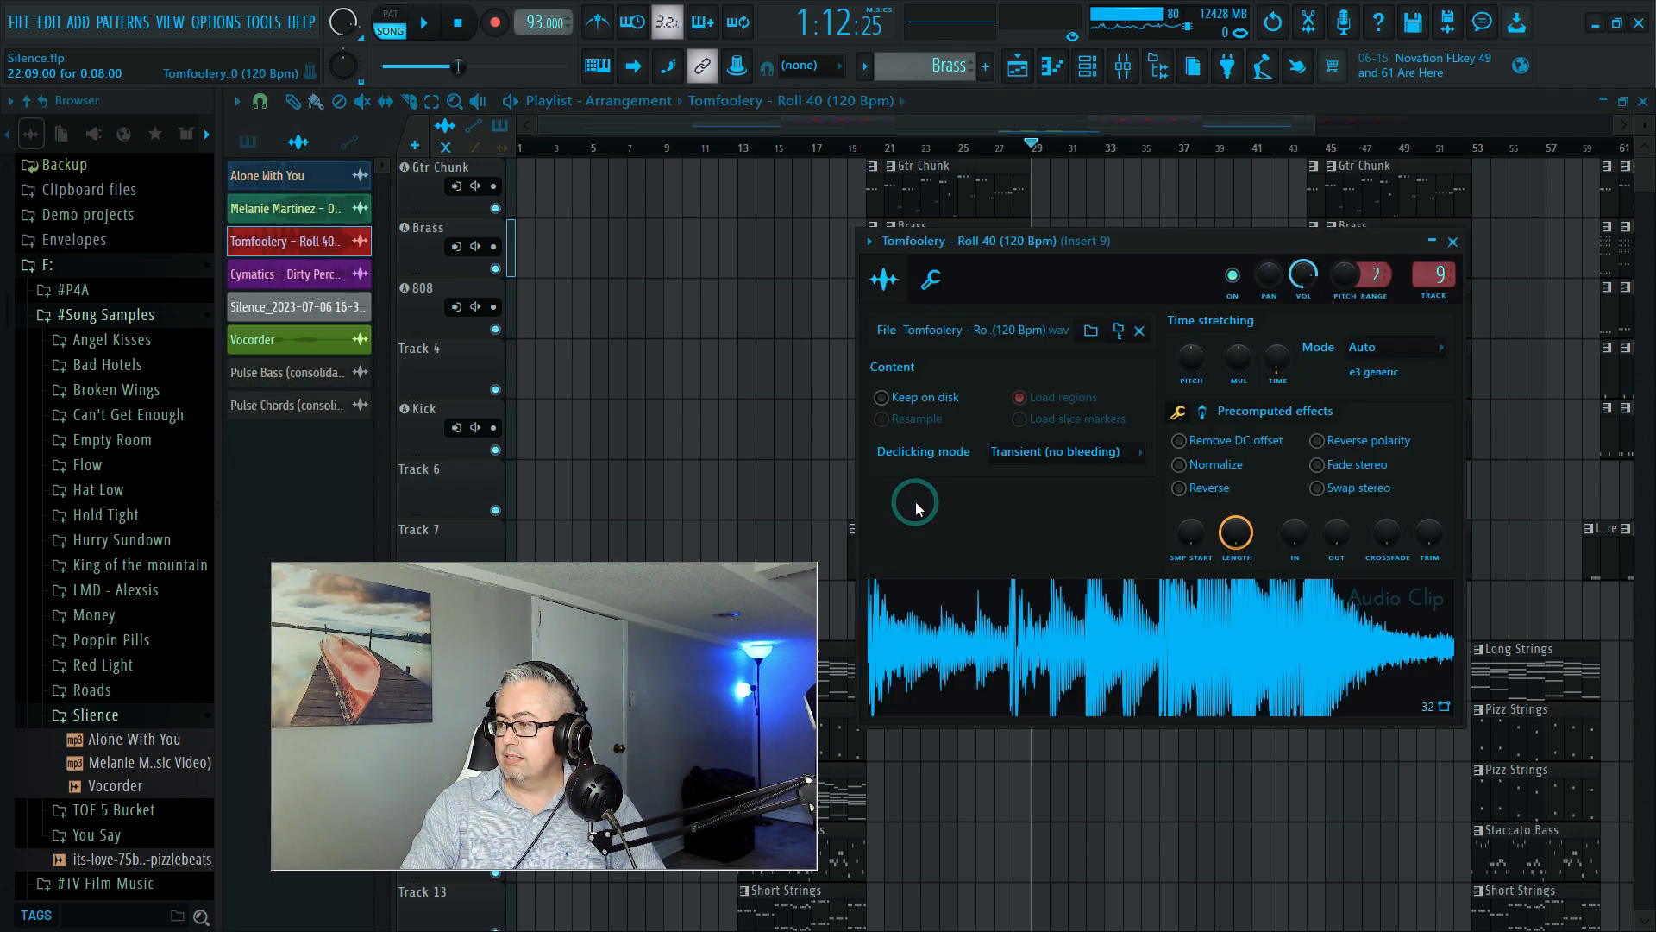
left_click(1453, 243)
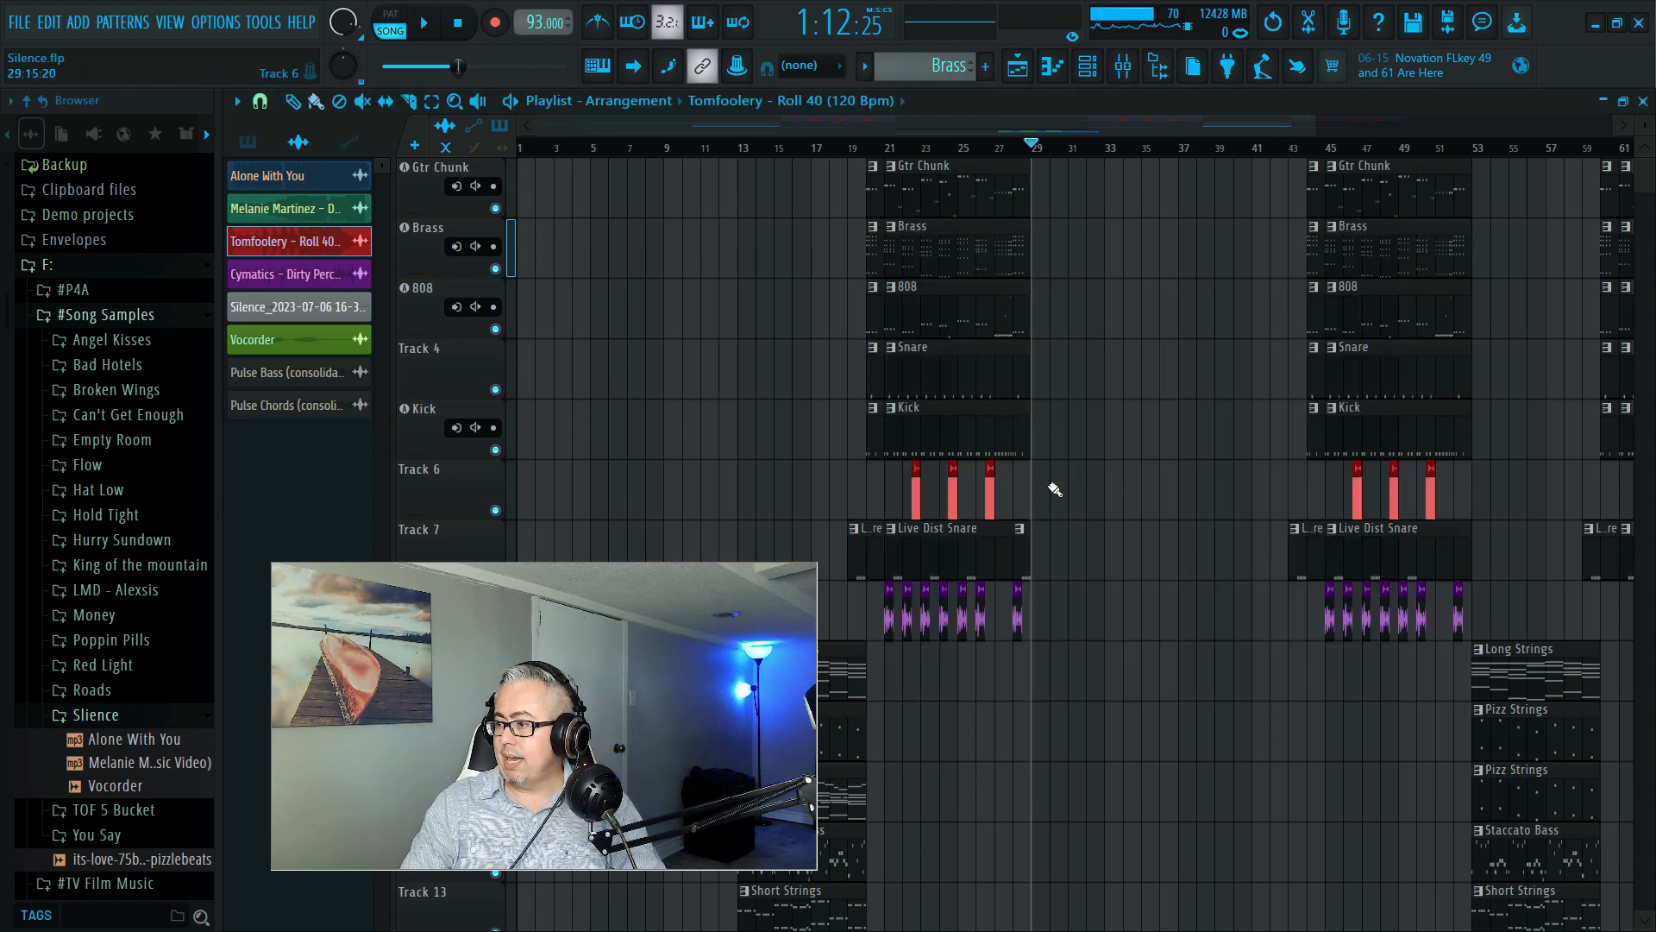
right_click(428, 490)
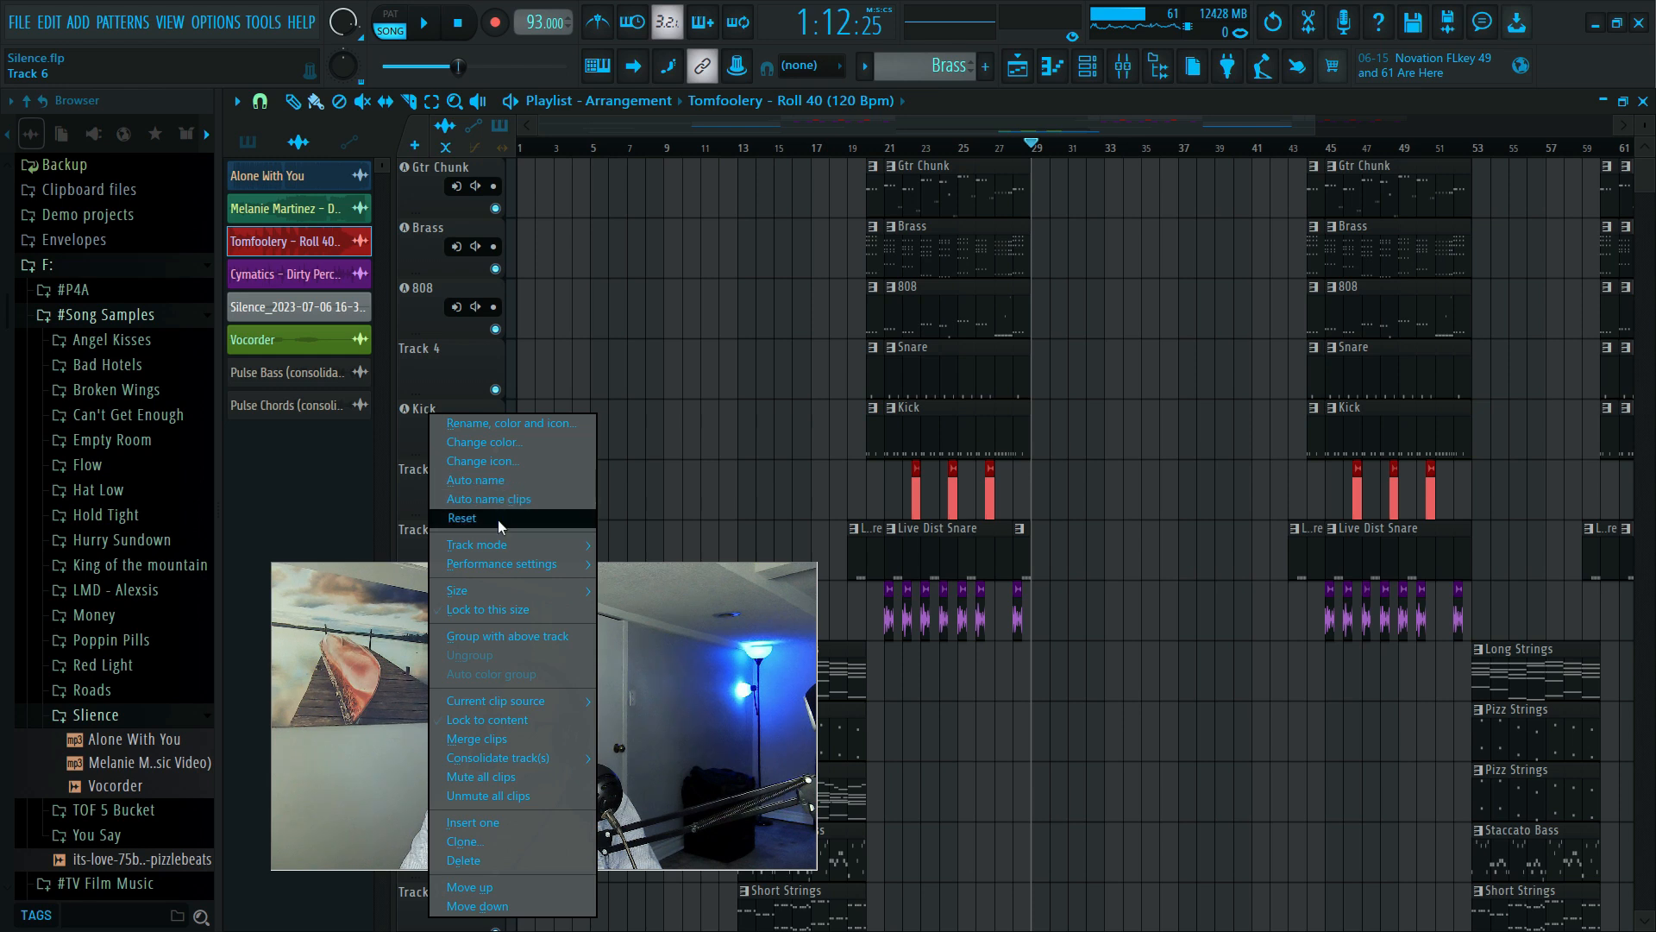
mouse_move(518, 549)
mouse_move(670, 558)
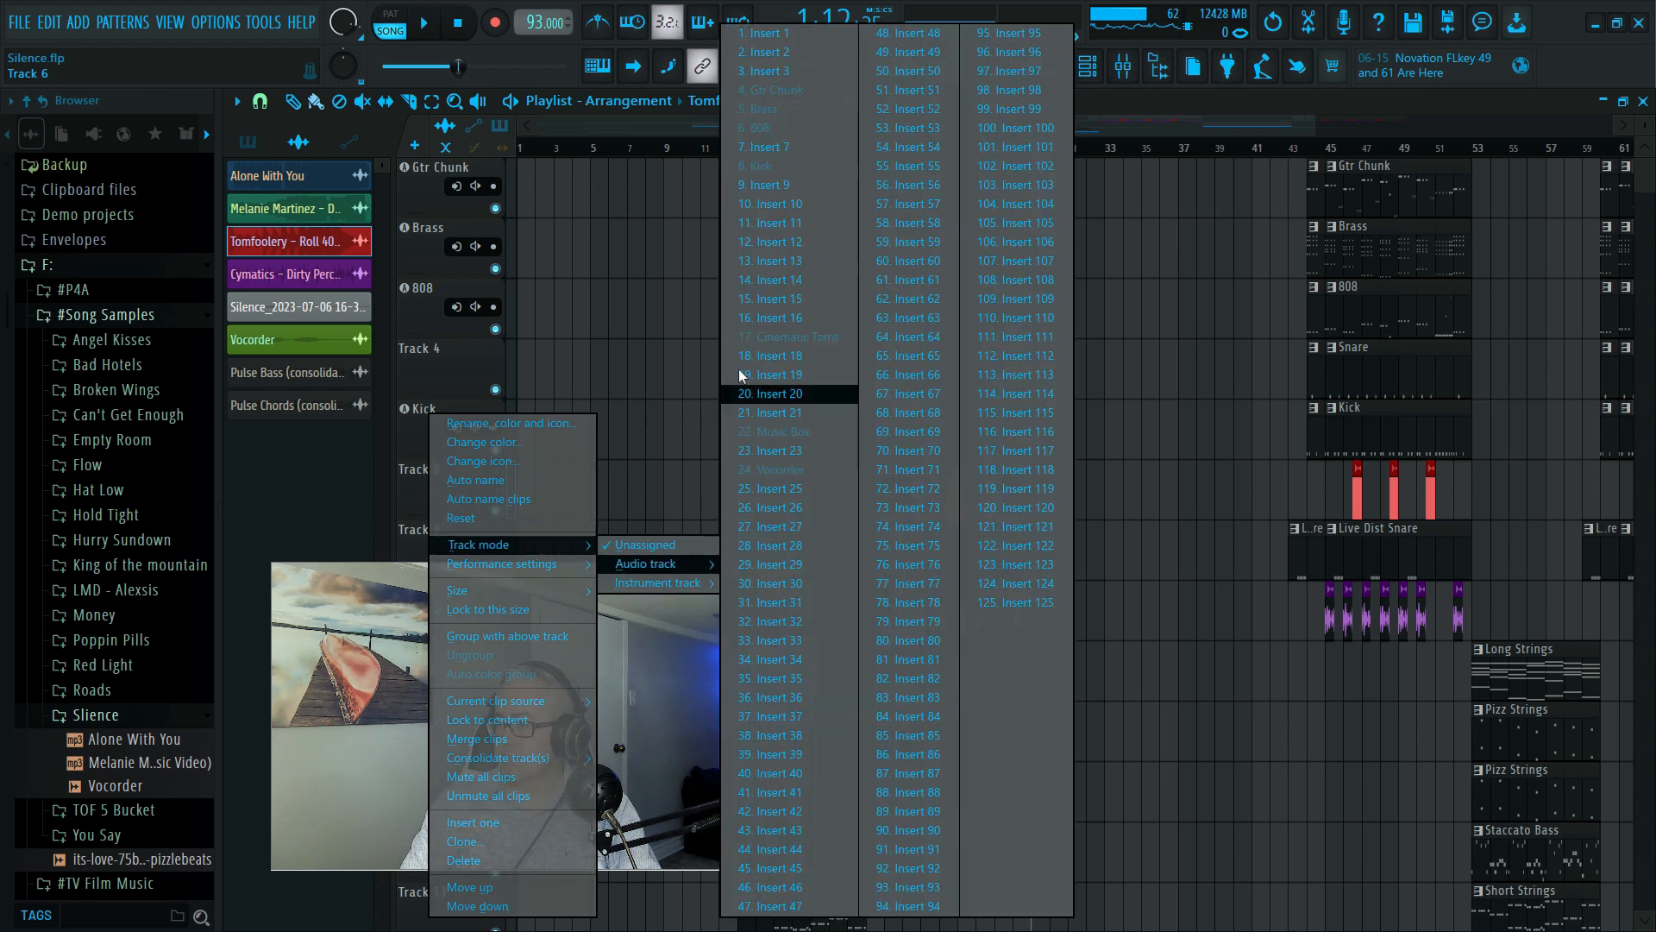
left_click(793, 185)
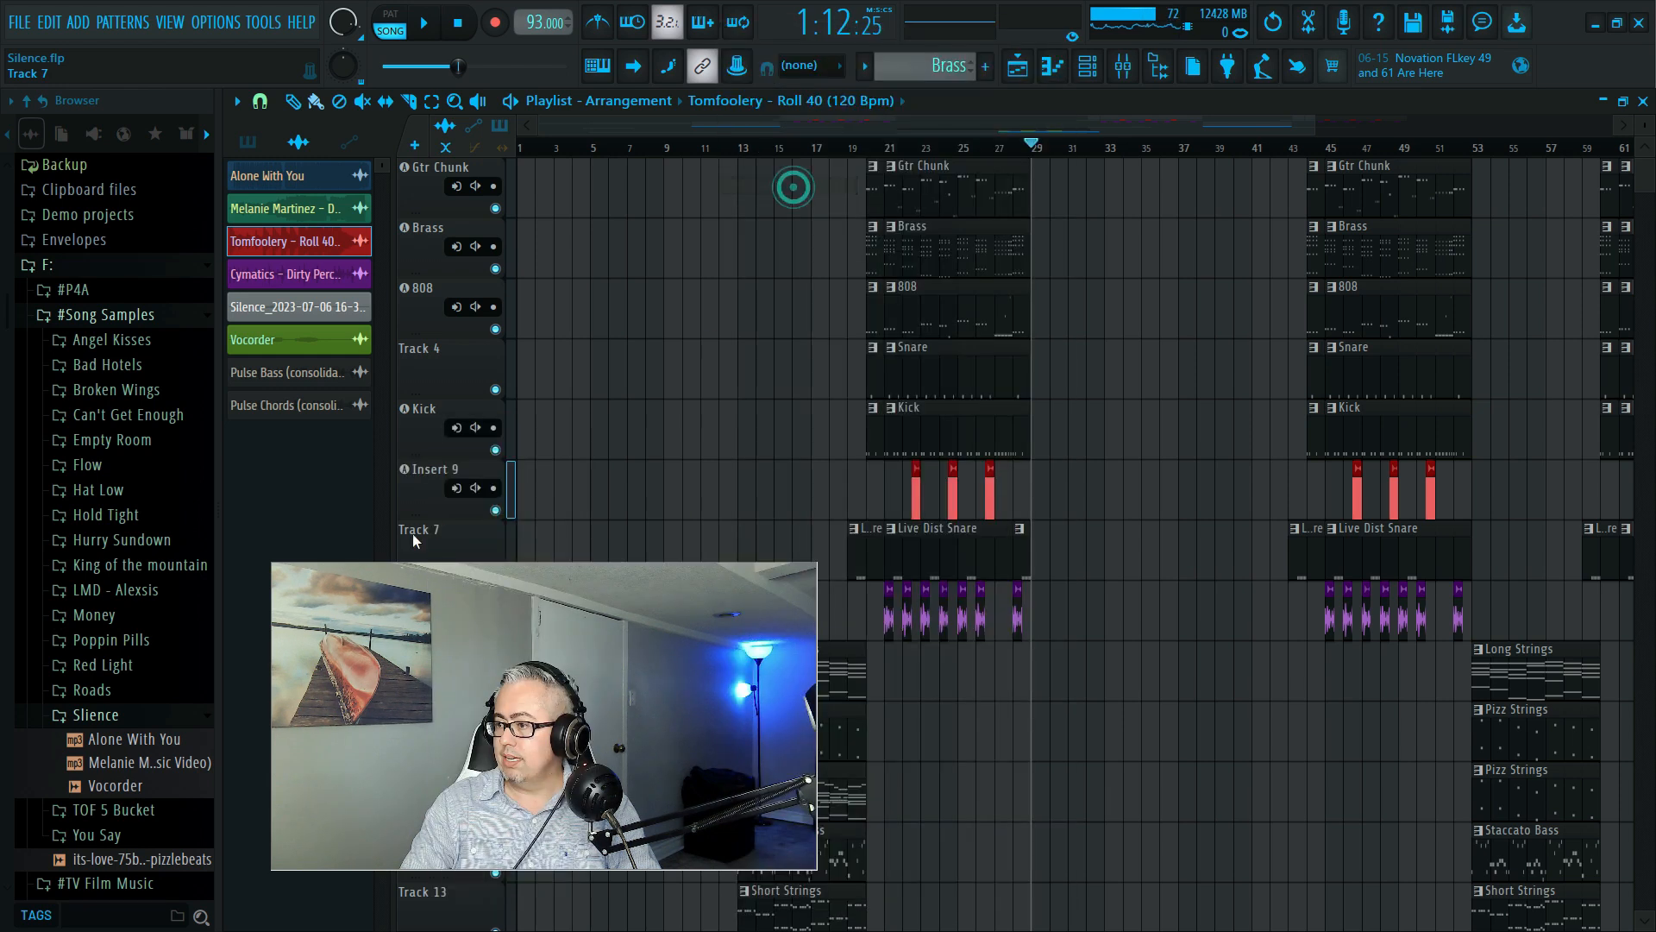
Solo the playlist track linked to Insert 9 and audition its clips from around bar 21, then save the project
right_click(409, 480)
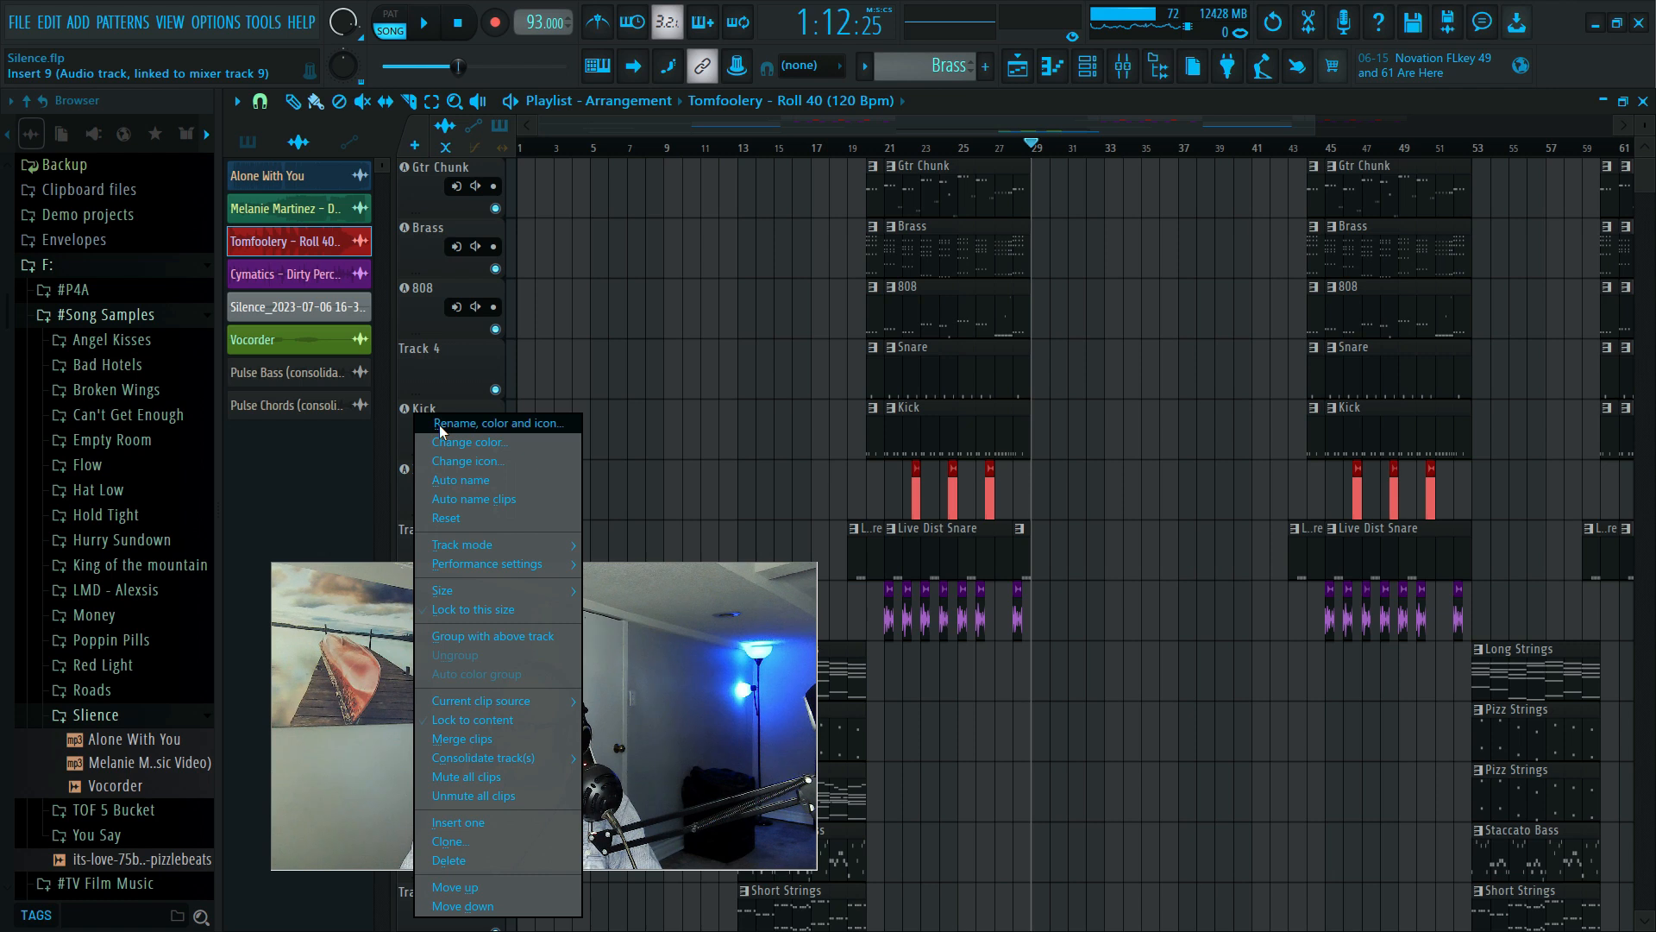
left_click(993, 497)
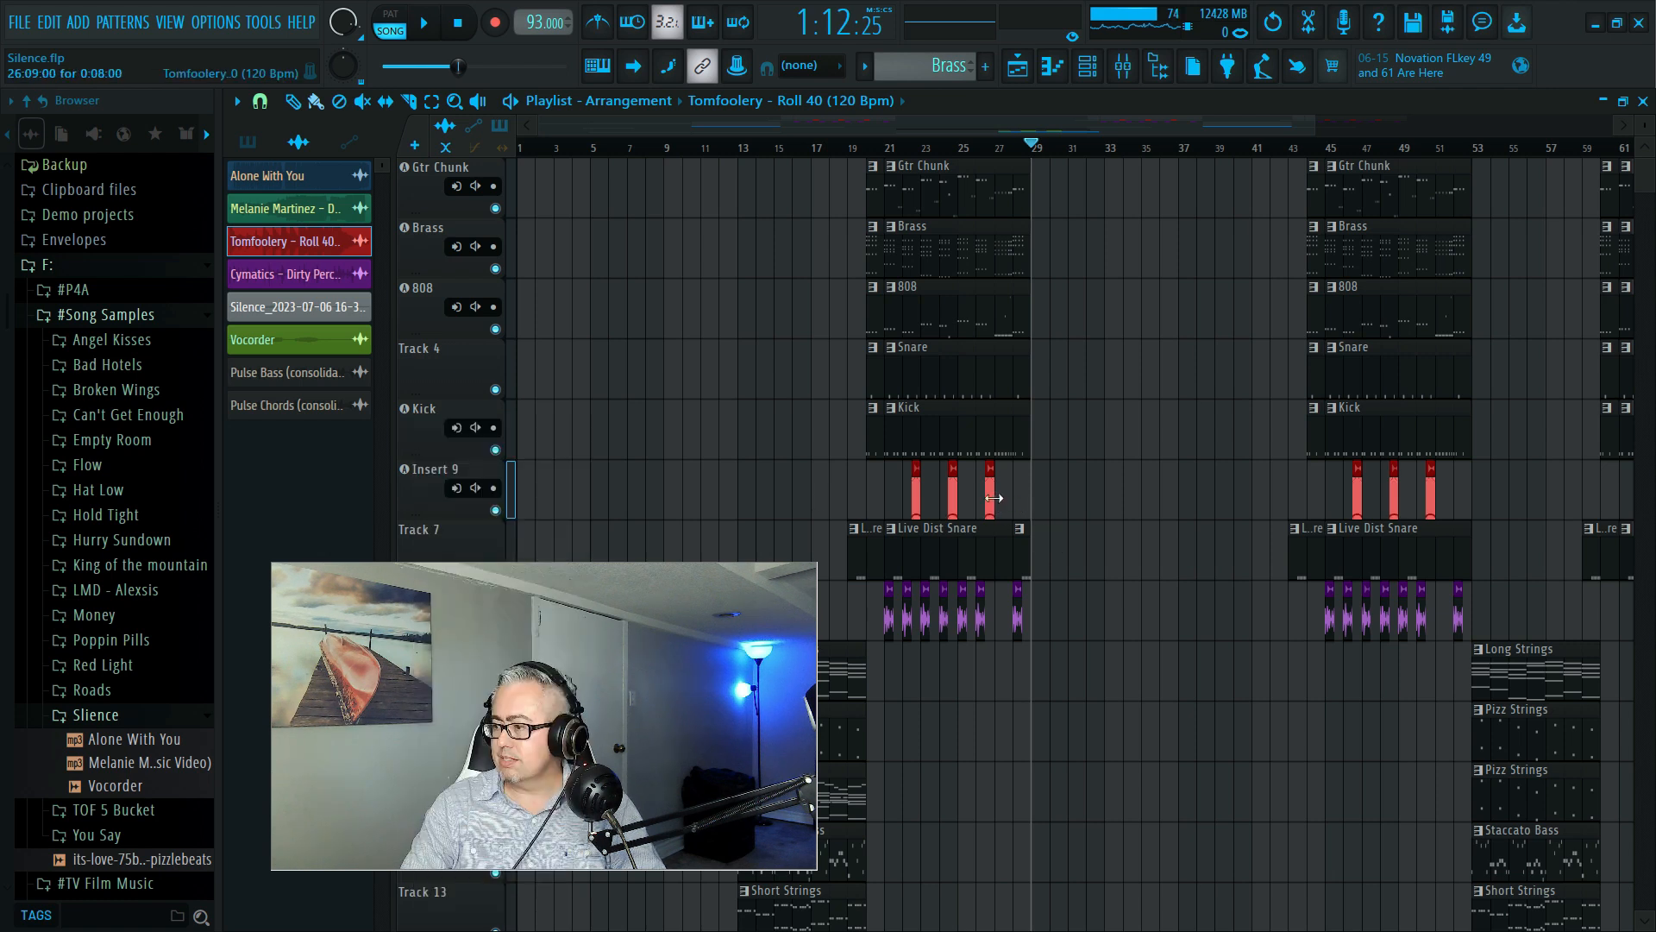
right_click(496, 511)
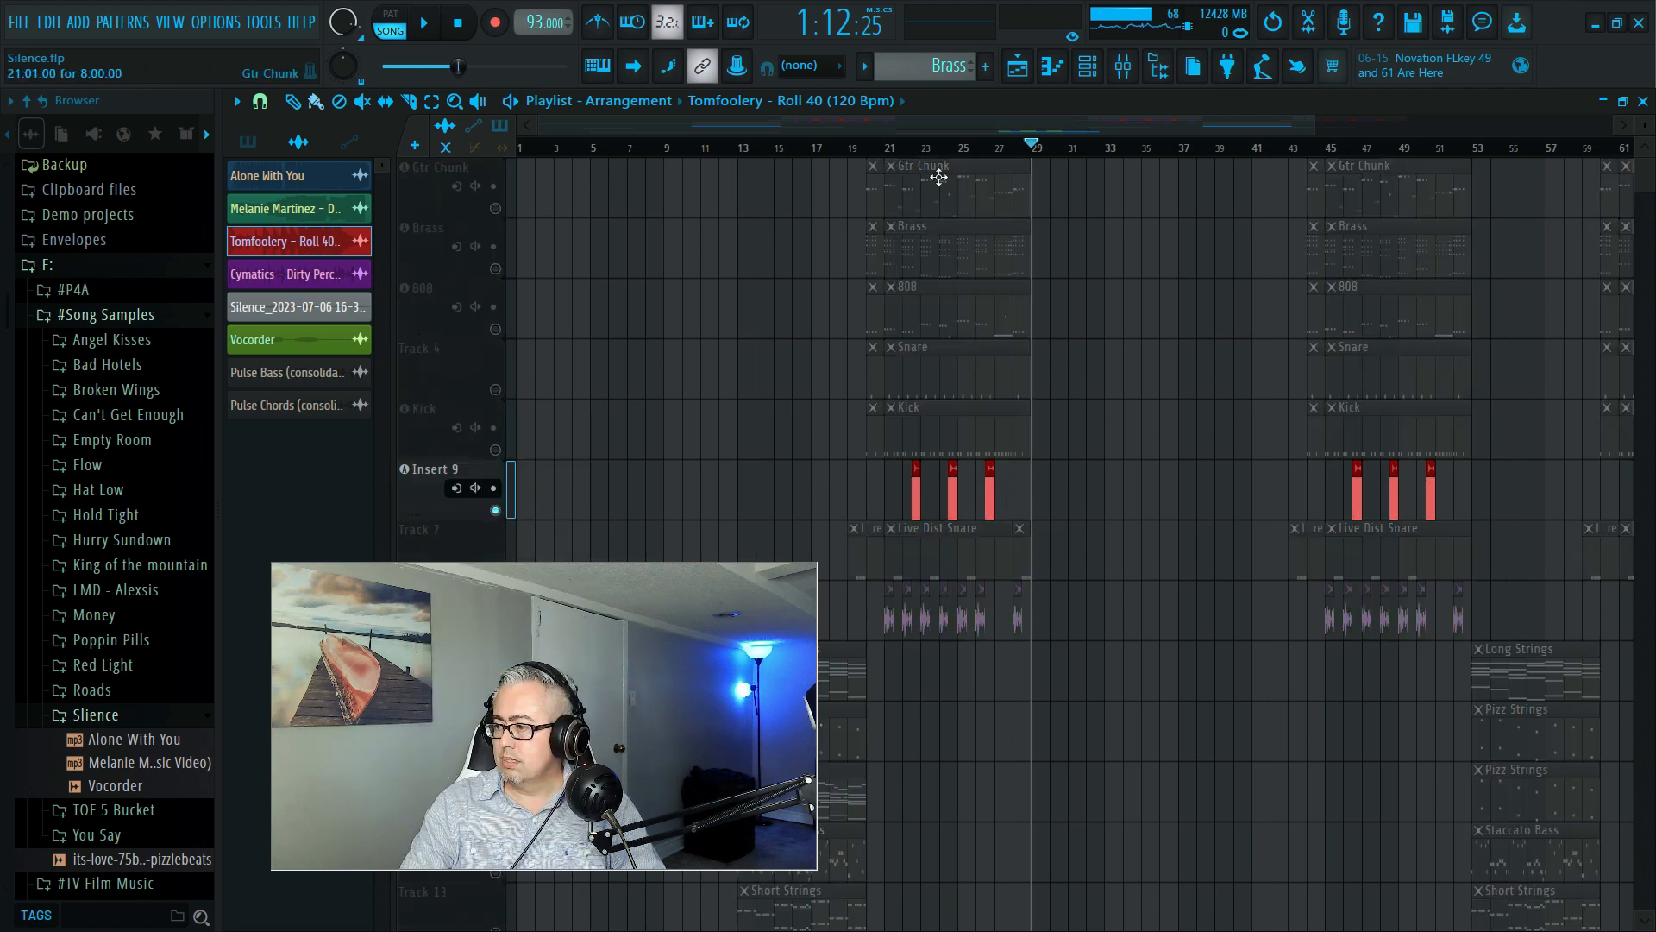
left_click(914, 145)
left_click(909, 145)
key("space")
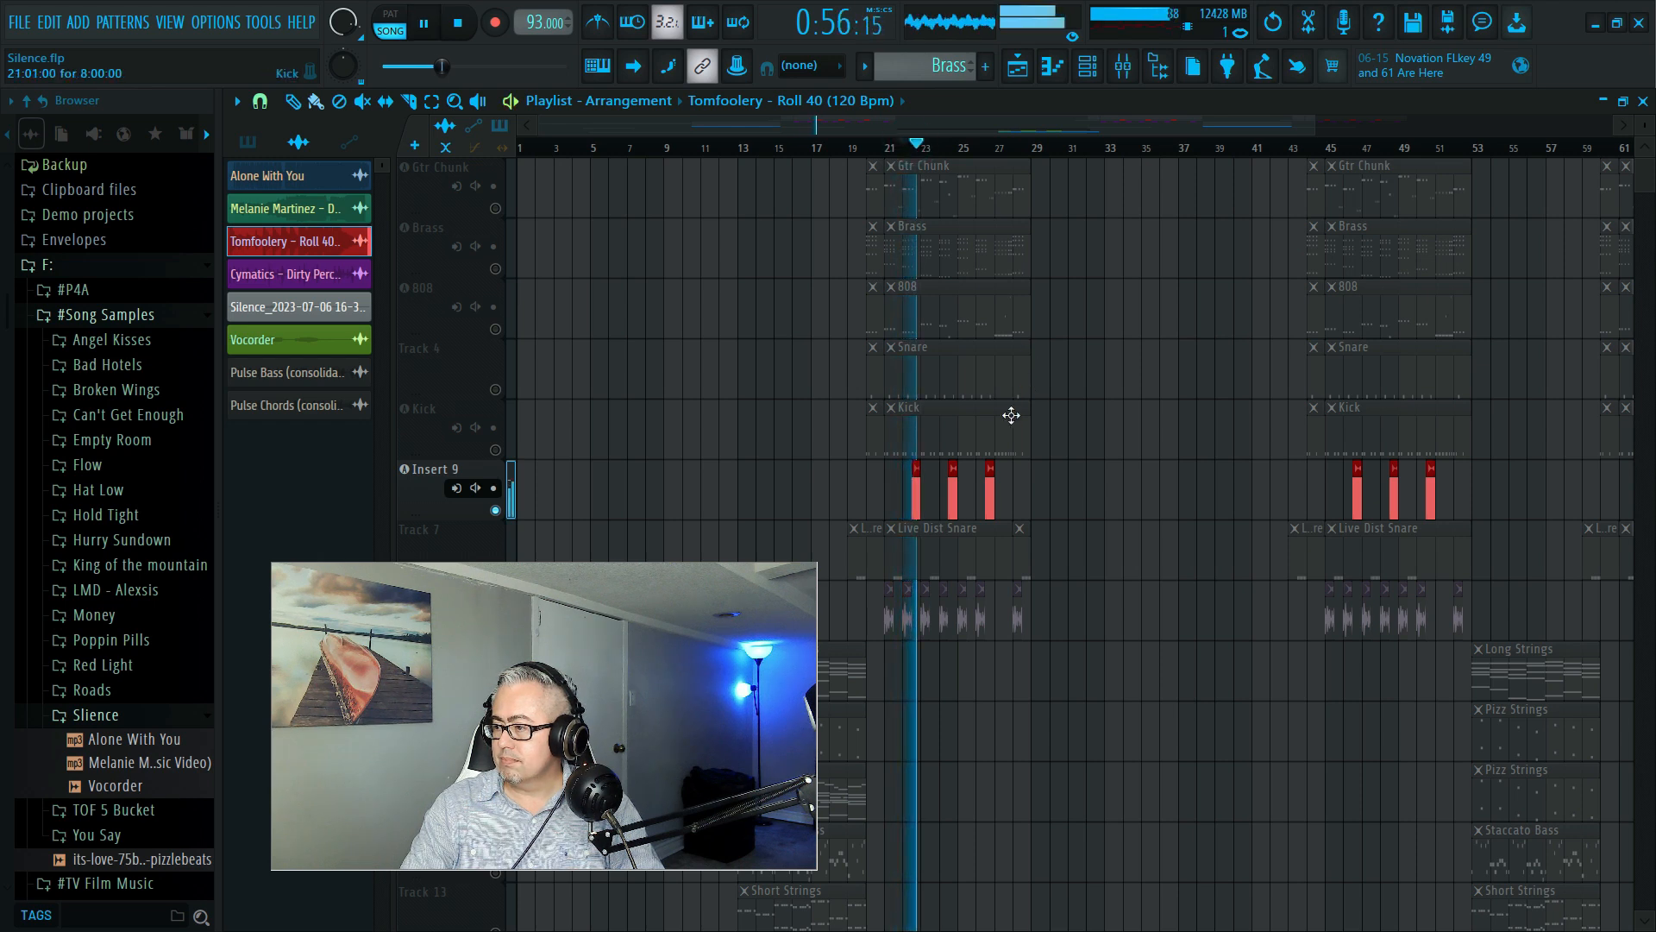
key("ctrl+s")
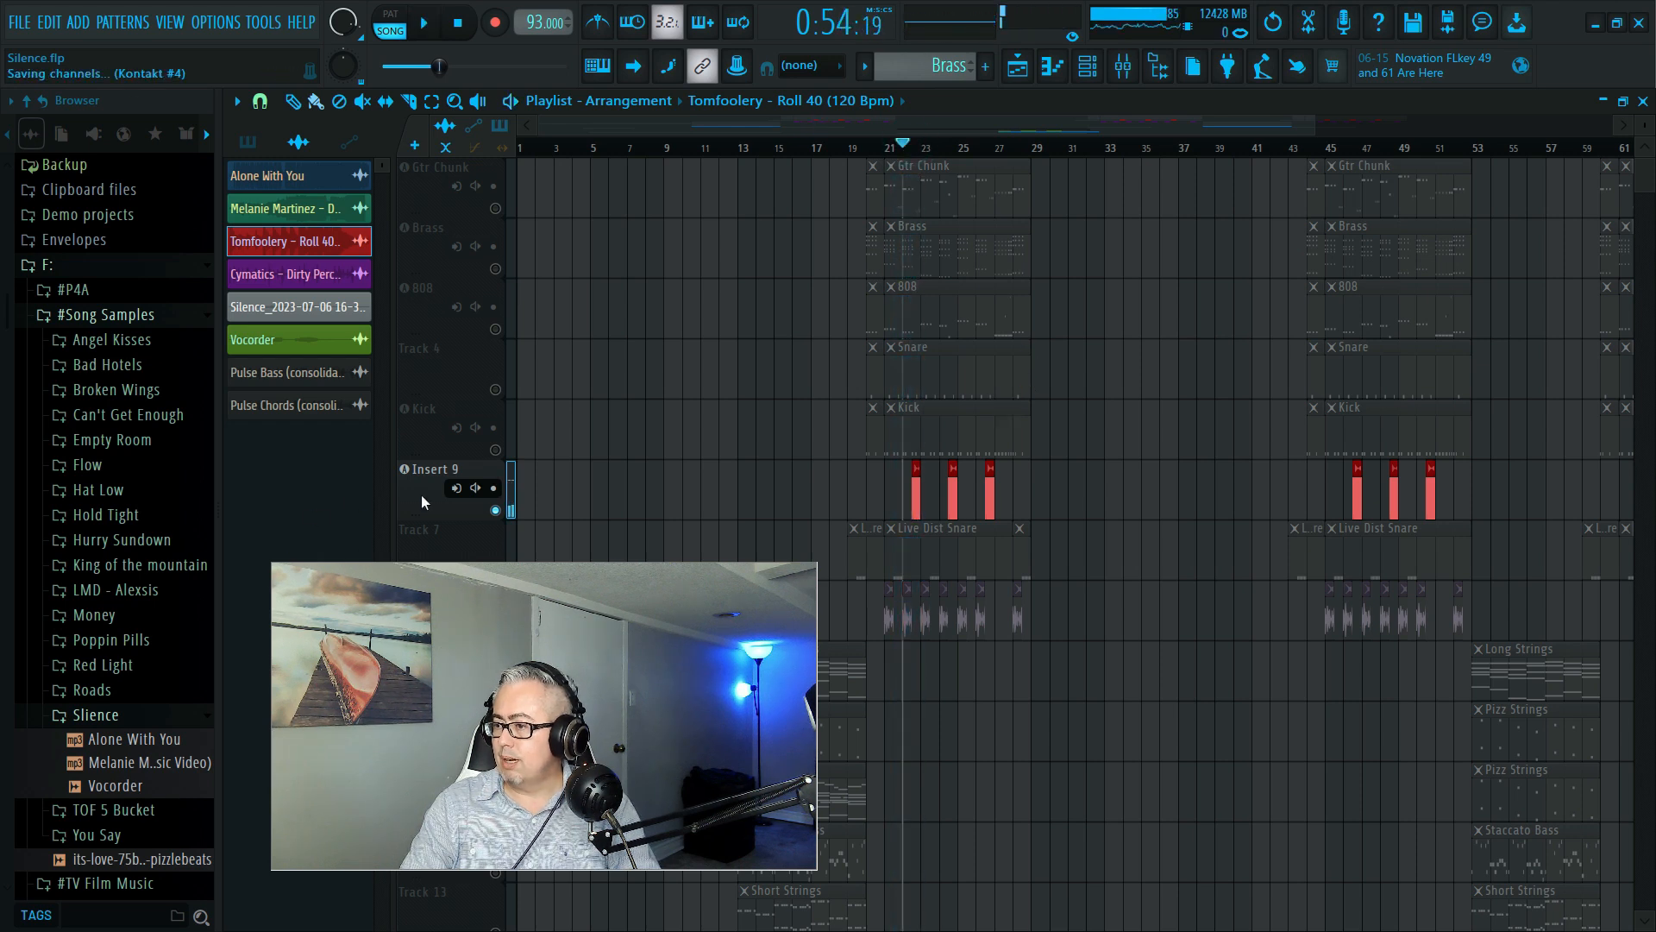
Rename the soloed playlist track linked to Insert 9 as "Dist Tom Fill" and take it out of solo
right_click(437, 468)
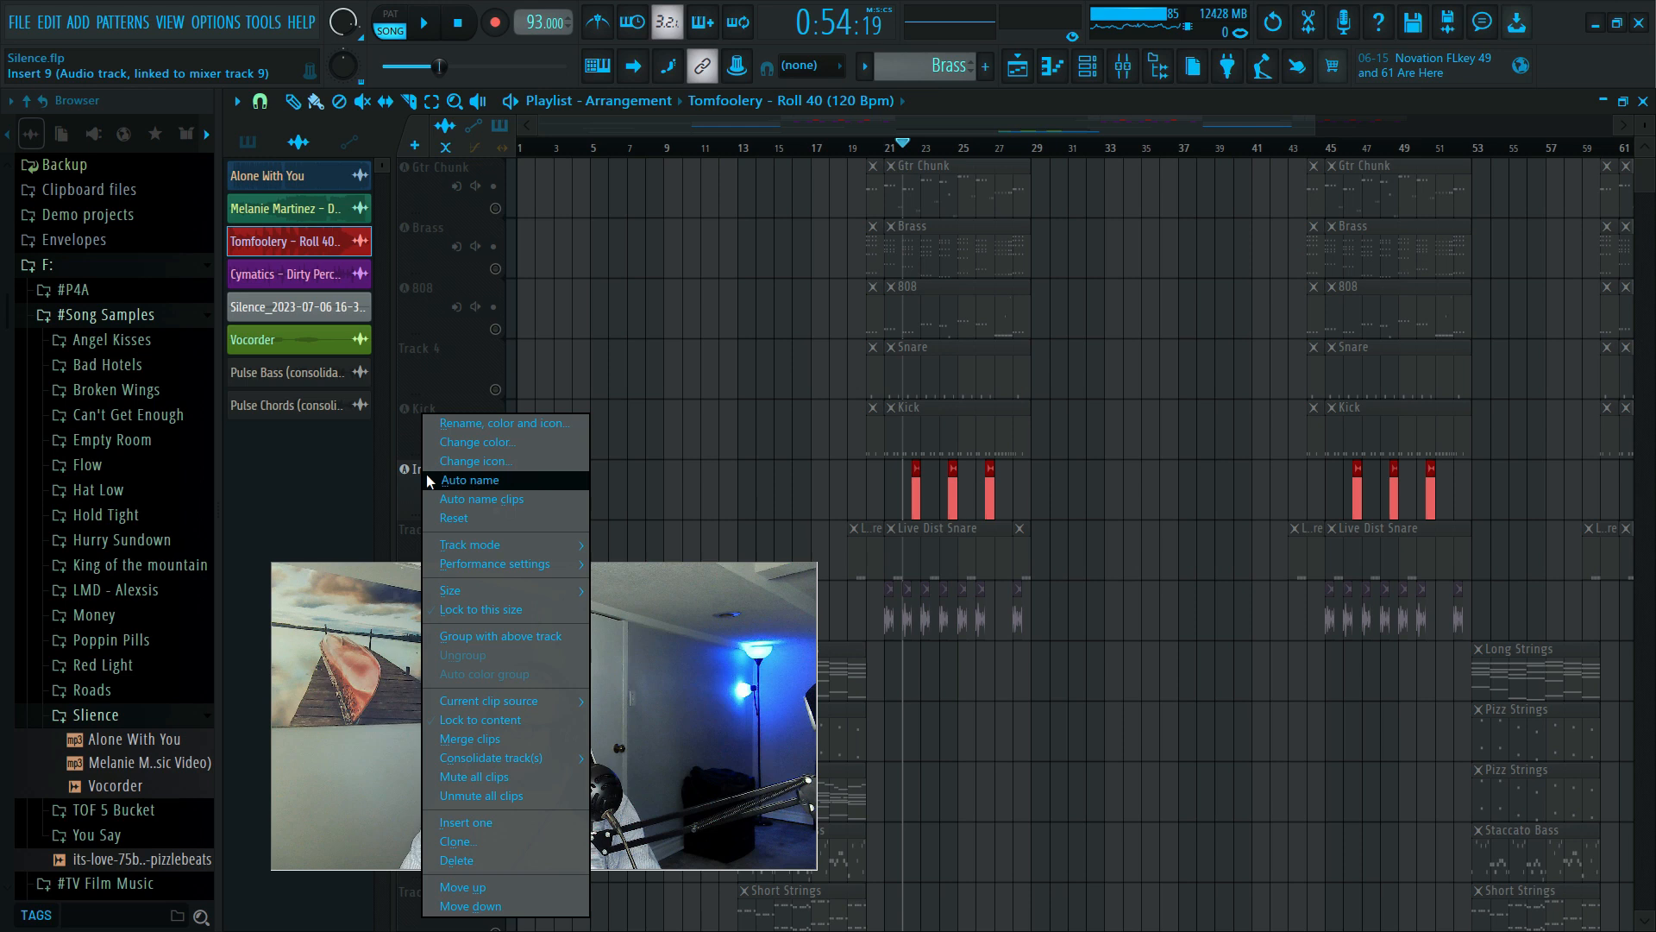
left_click(452, 424)
type("Dist Tom Fill")
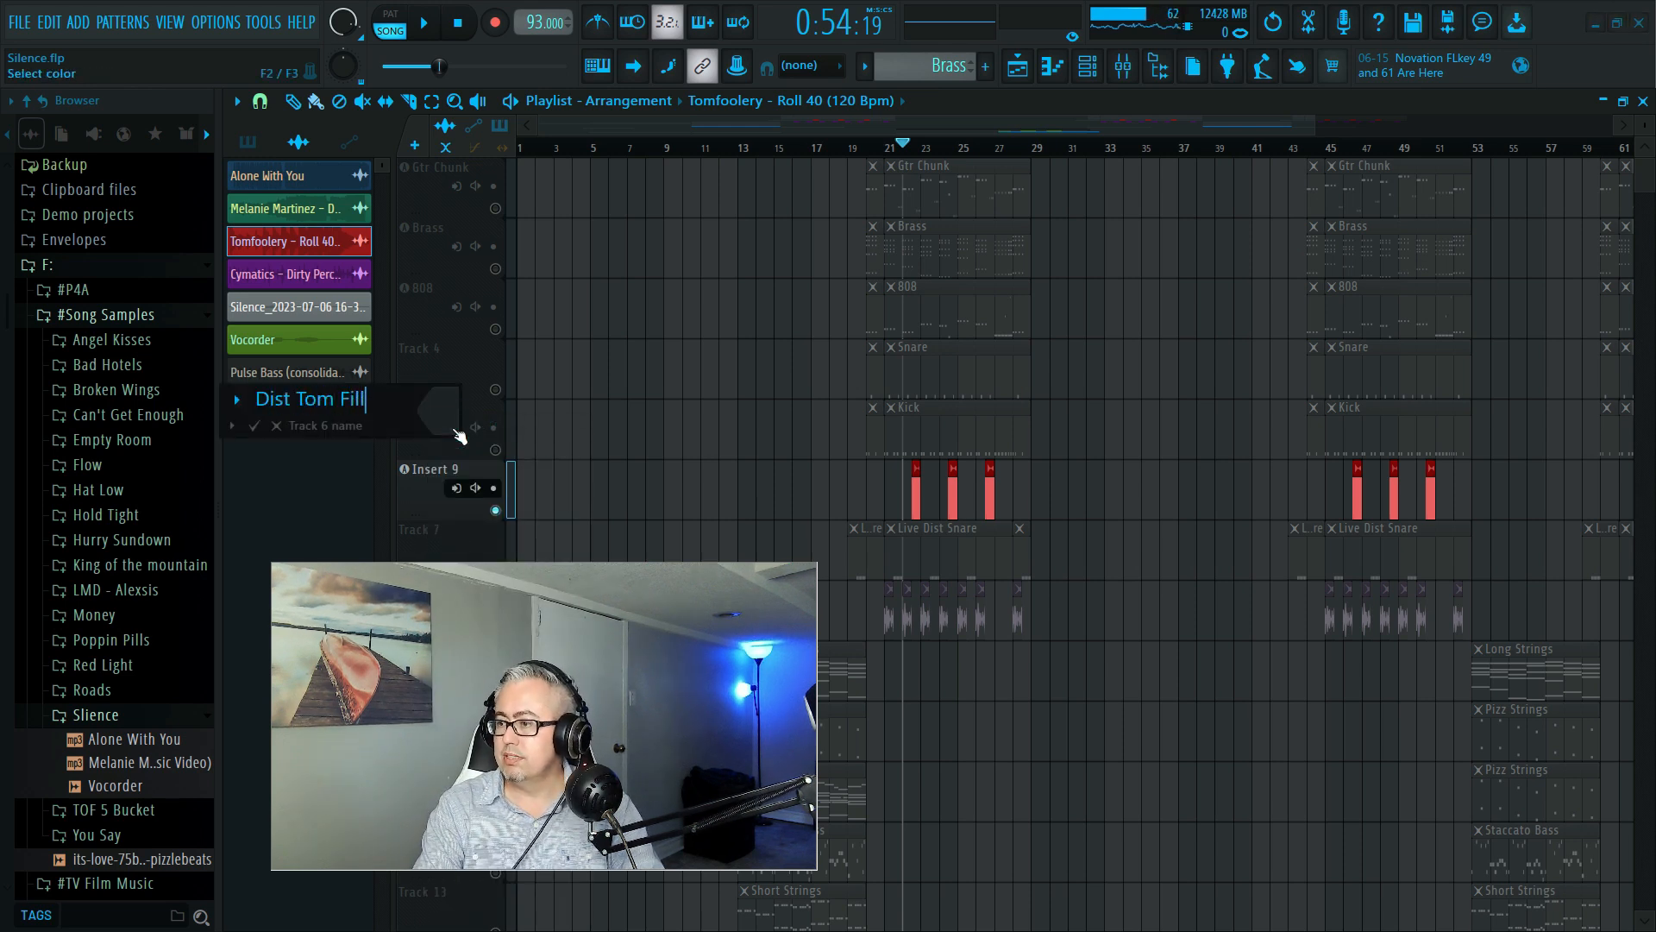
key("Return")
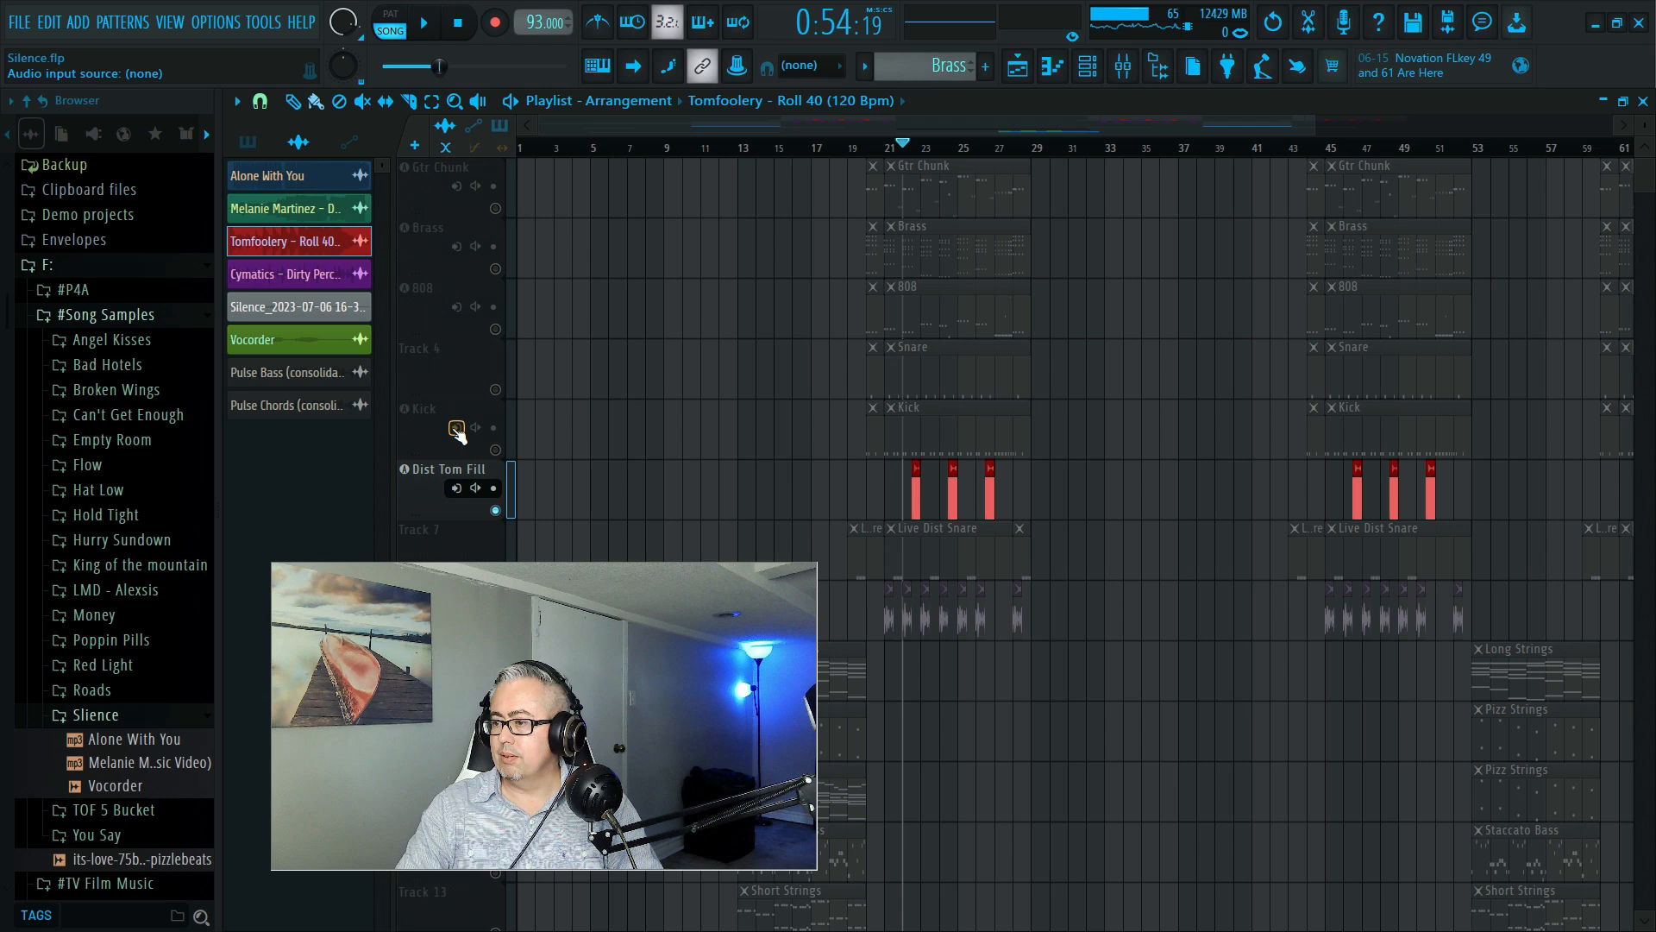
right_click(496, 510)
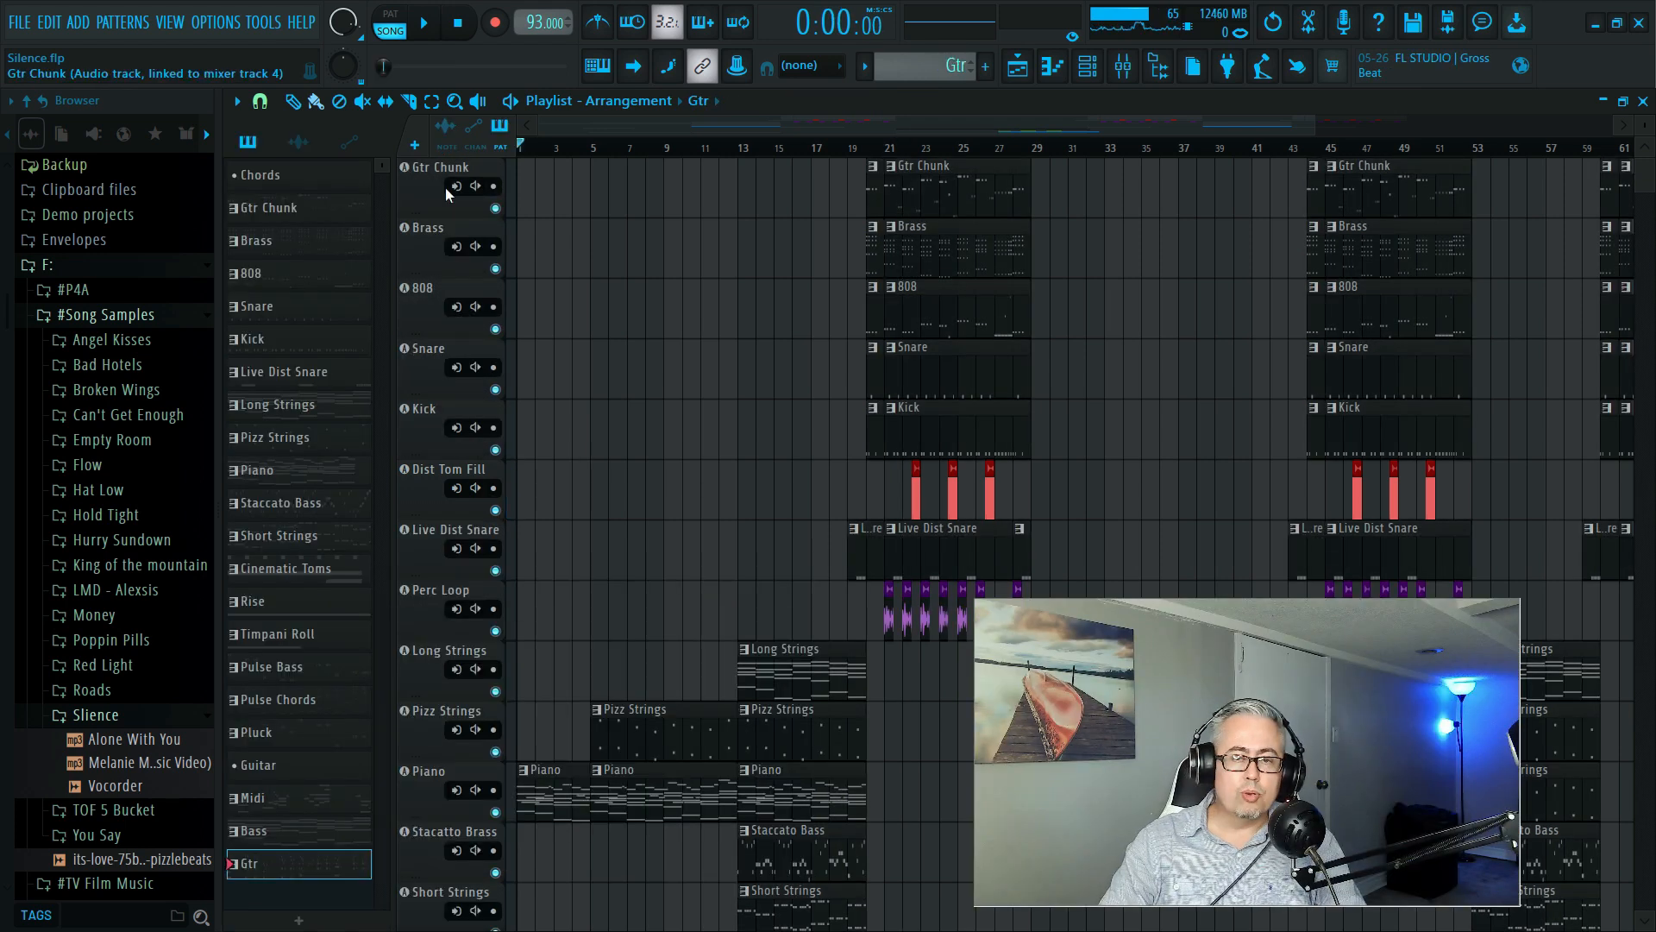
Review the named tracks throughout the playlist and examine the matching insert names in the mixer from Insert 1 onward
scroll(440, 250, "down", 1)
scroll(440, 250, "down", 1)
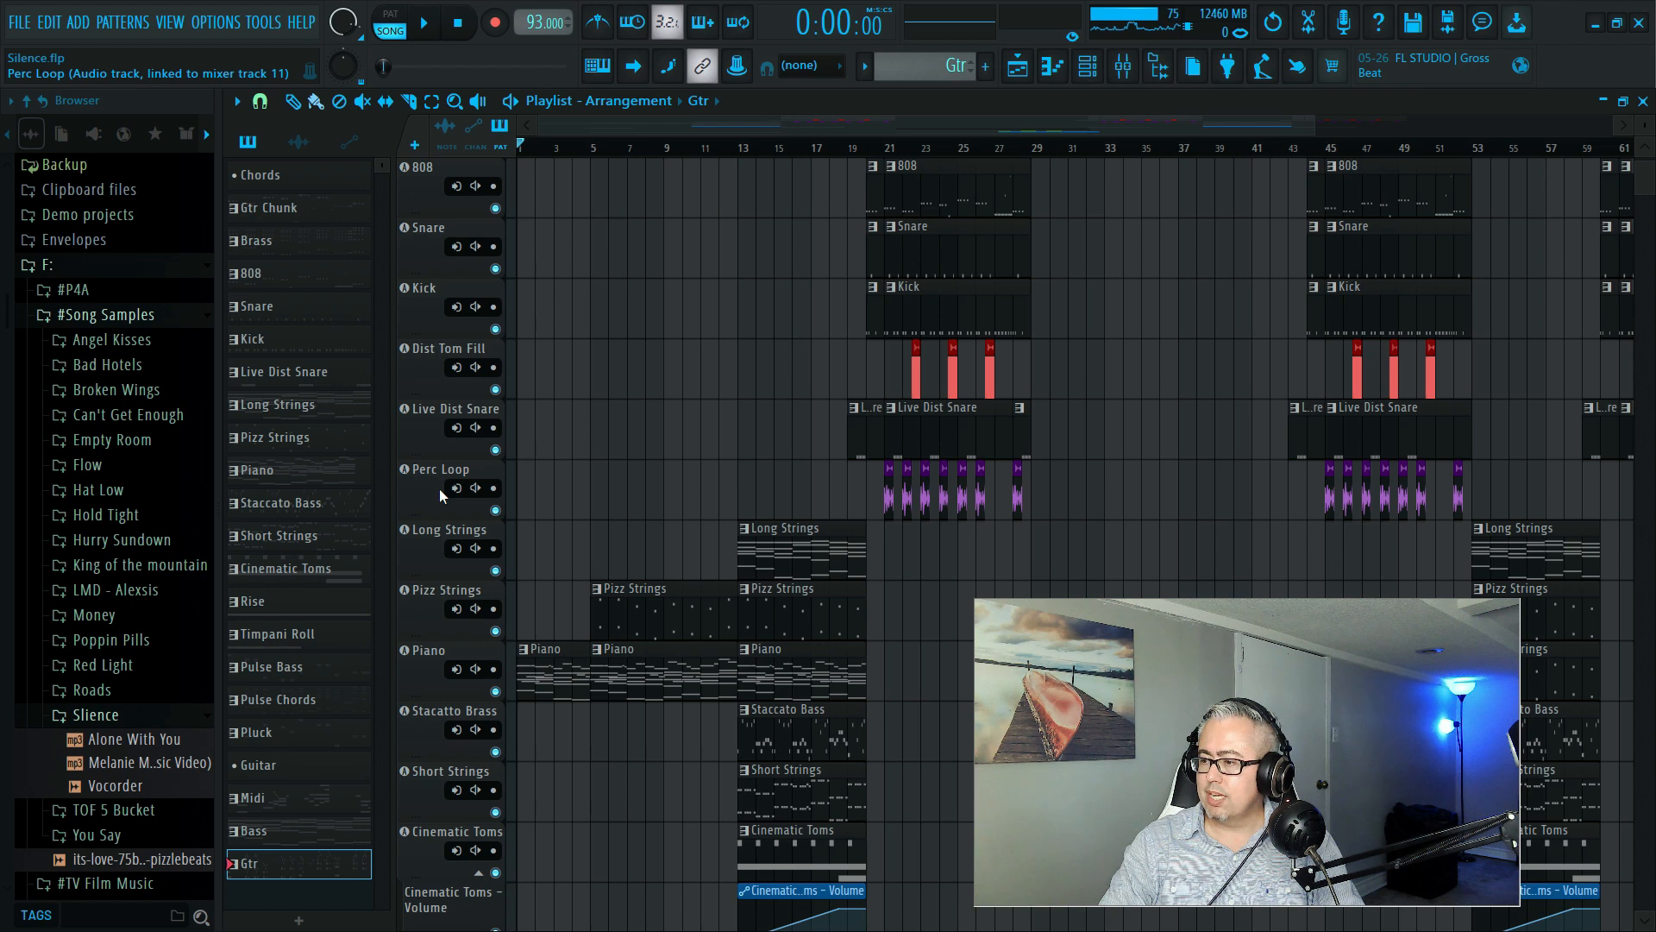
scroll(438, 488, "down", 9)
scroll(431, 469, "down", 5)
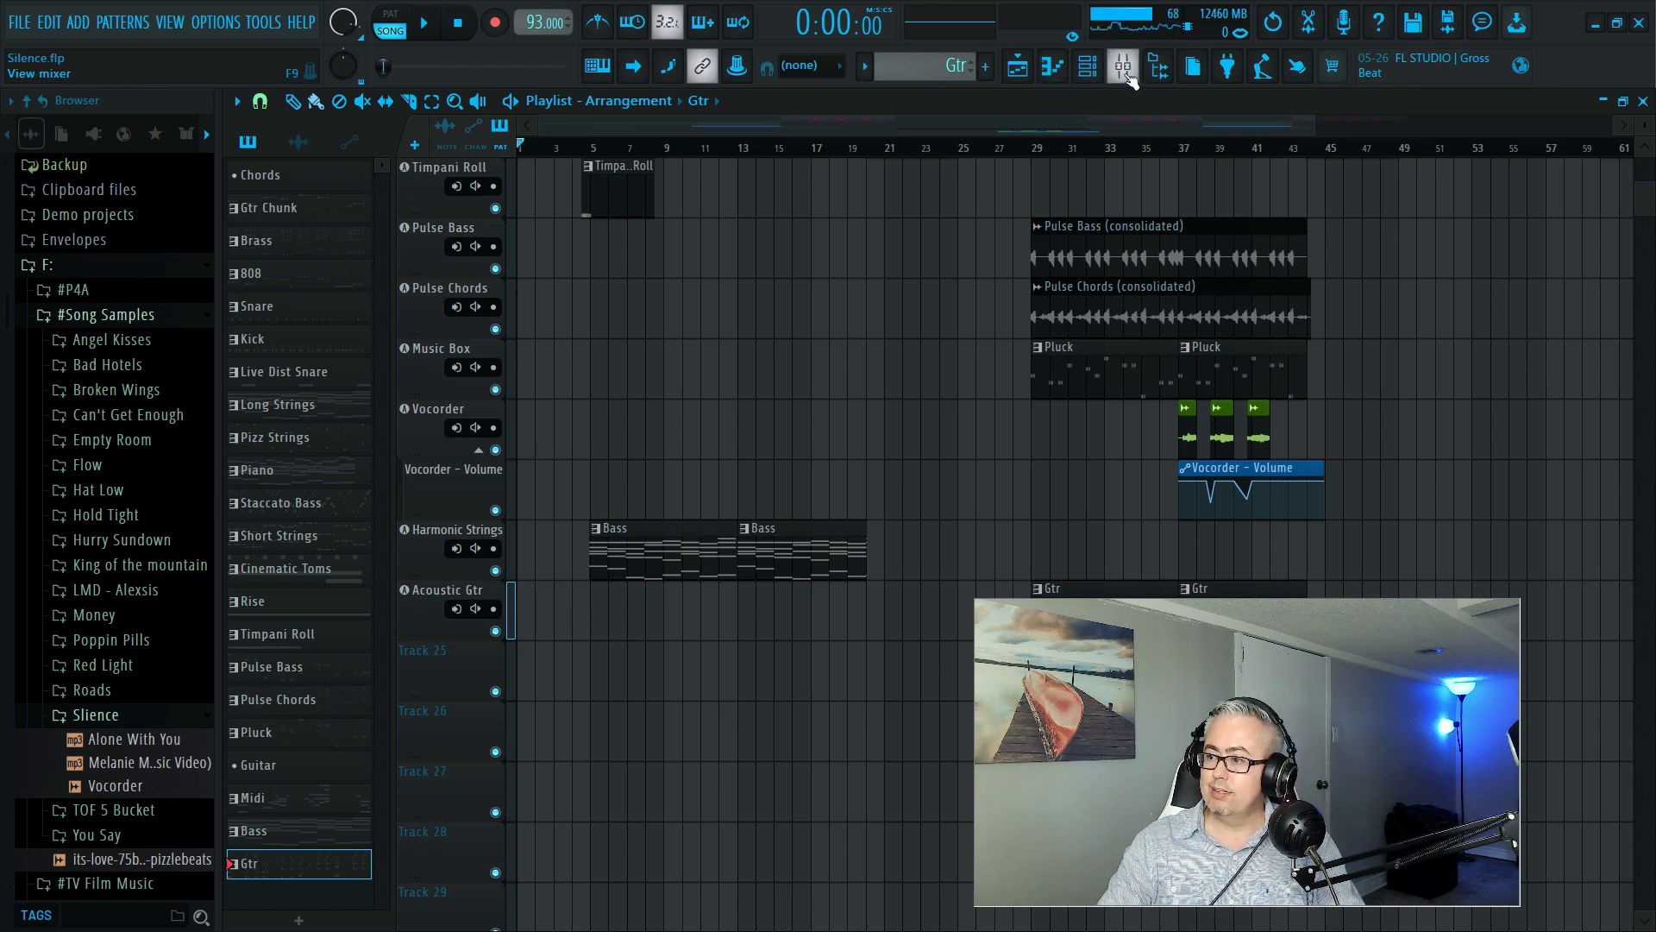
scroll(784, 436, "up", 8)
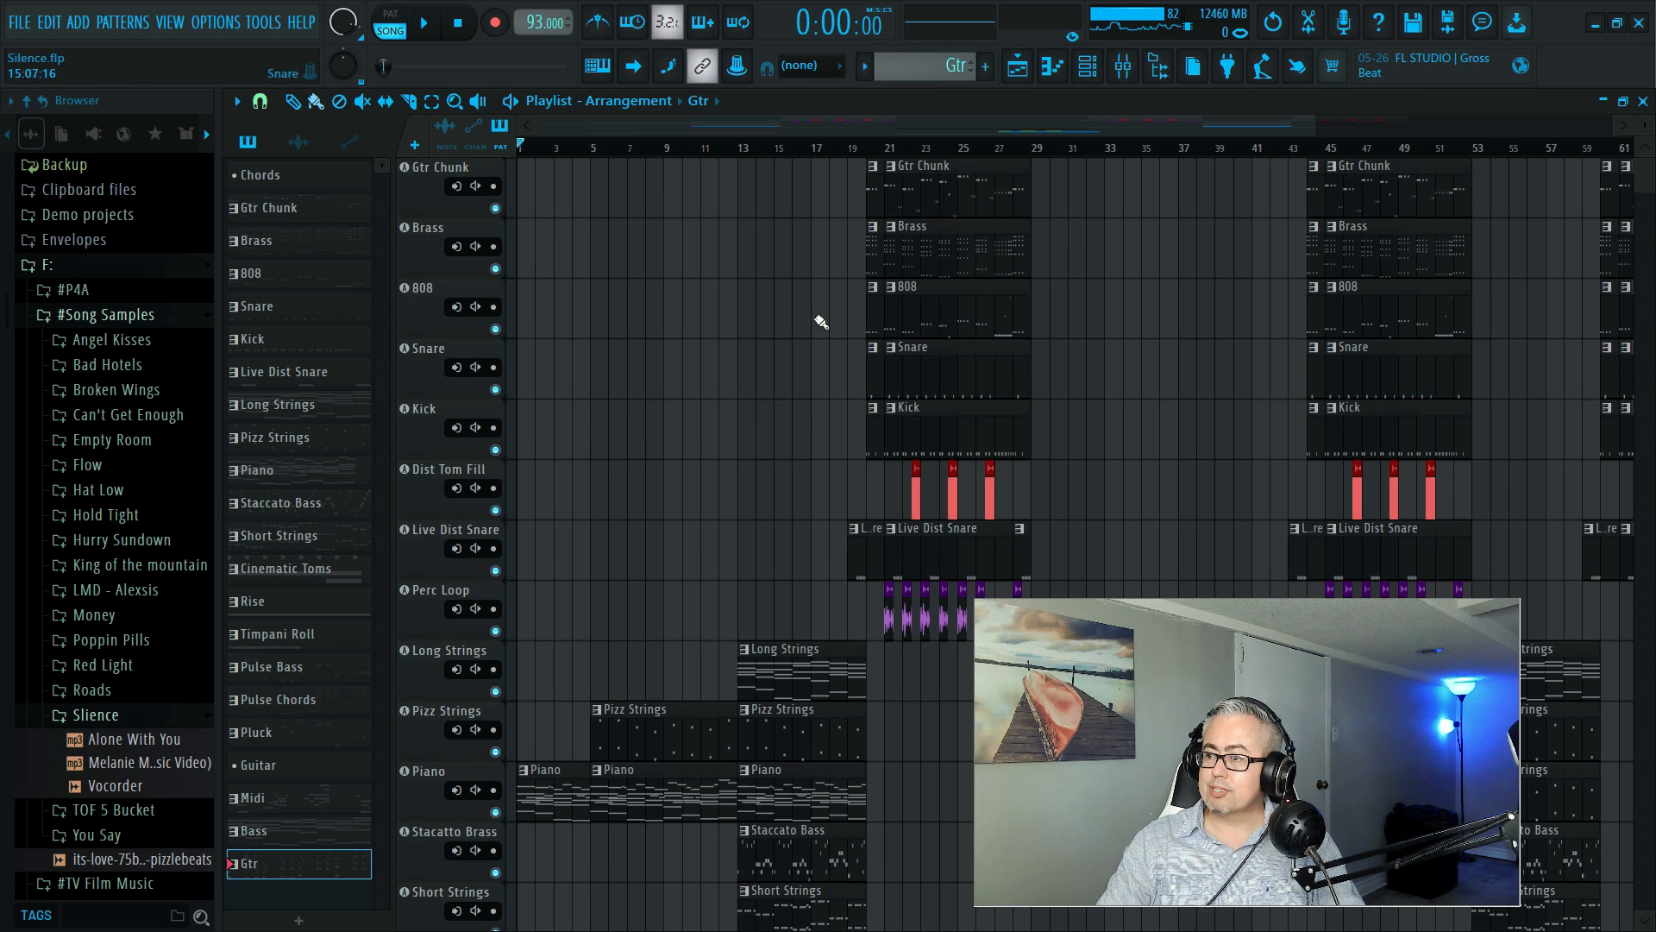
left_click(1123, 71)
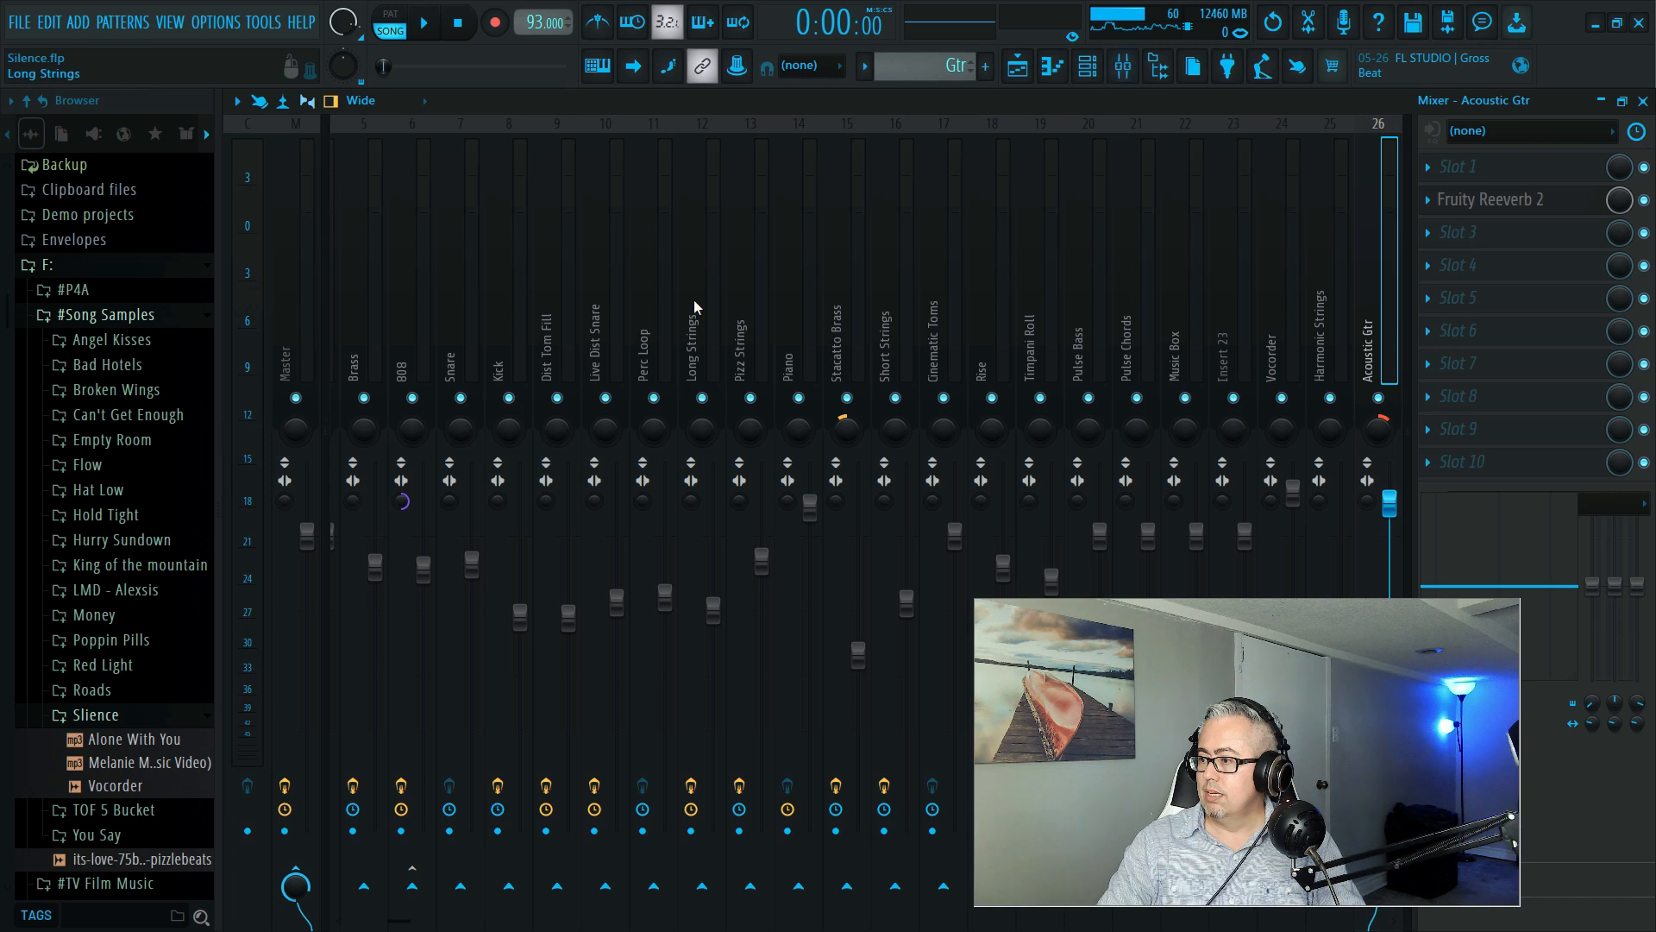
scroll(743, 266, "up", 4)
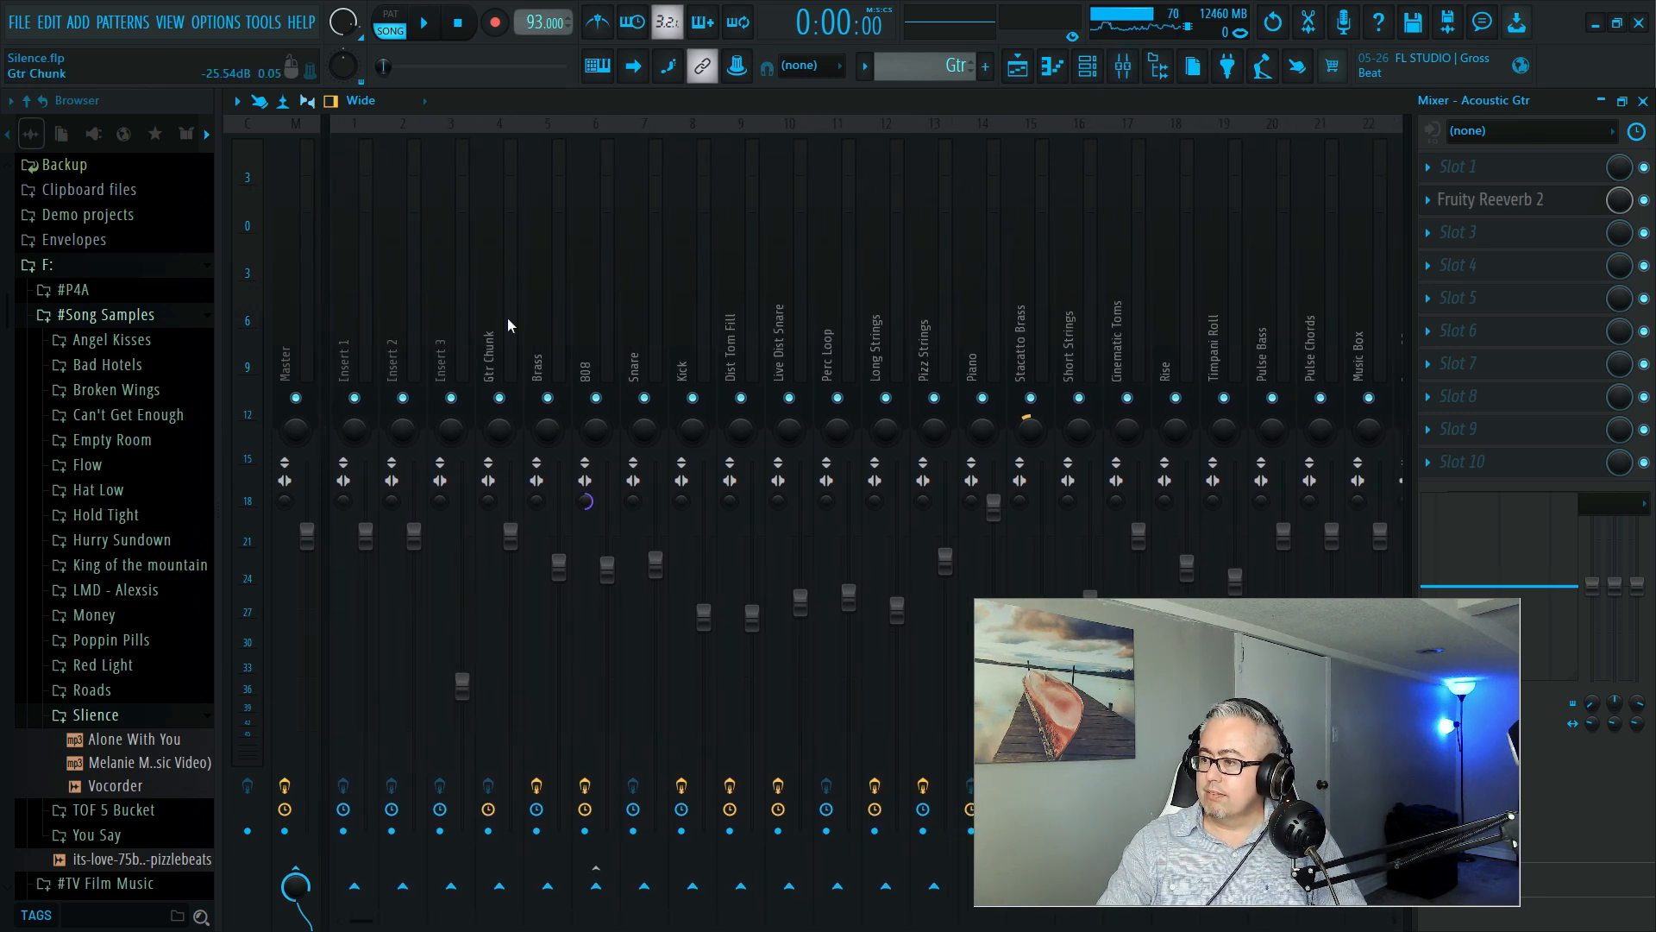
Select the empty mixer tracks Insert 1 to Insert 3 together and move them along the mixer until they sit after the Rise track
left_click(347, 326)
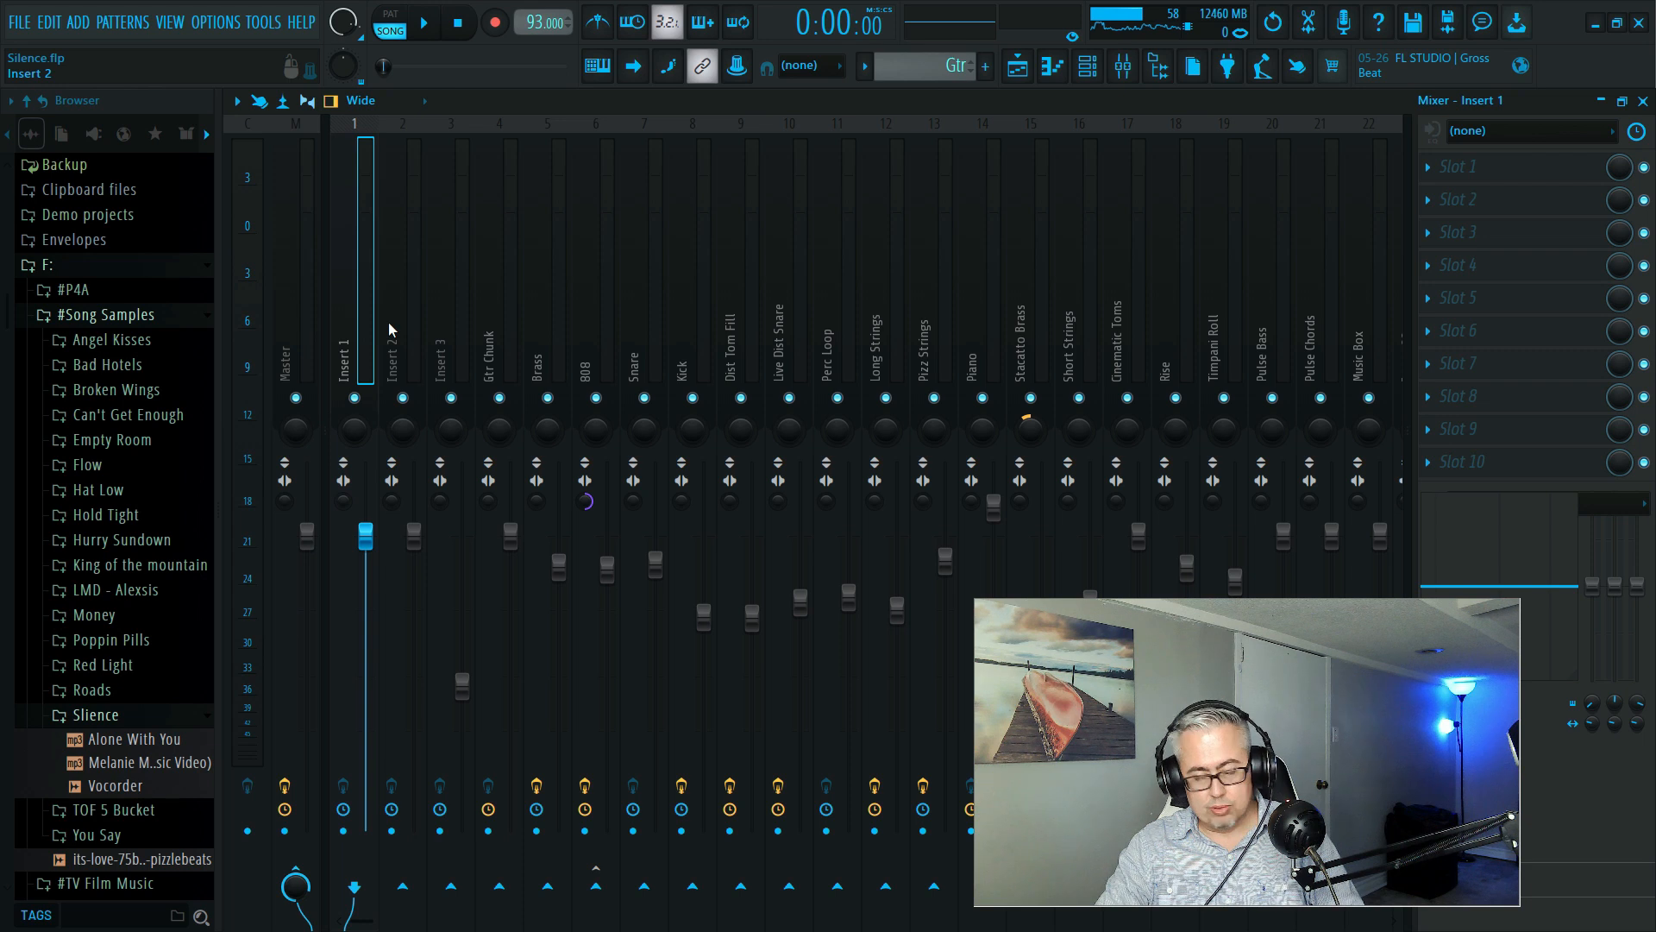
left_click(396, 271, "ctrl")
left_click(448, 295, "ctrl")
right_click(448, 295)
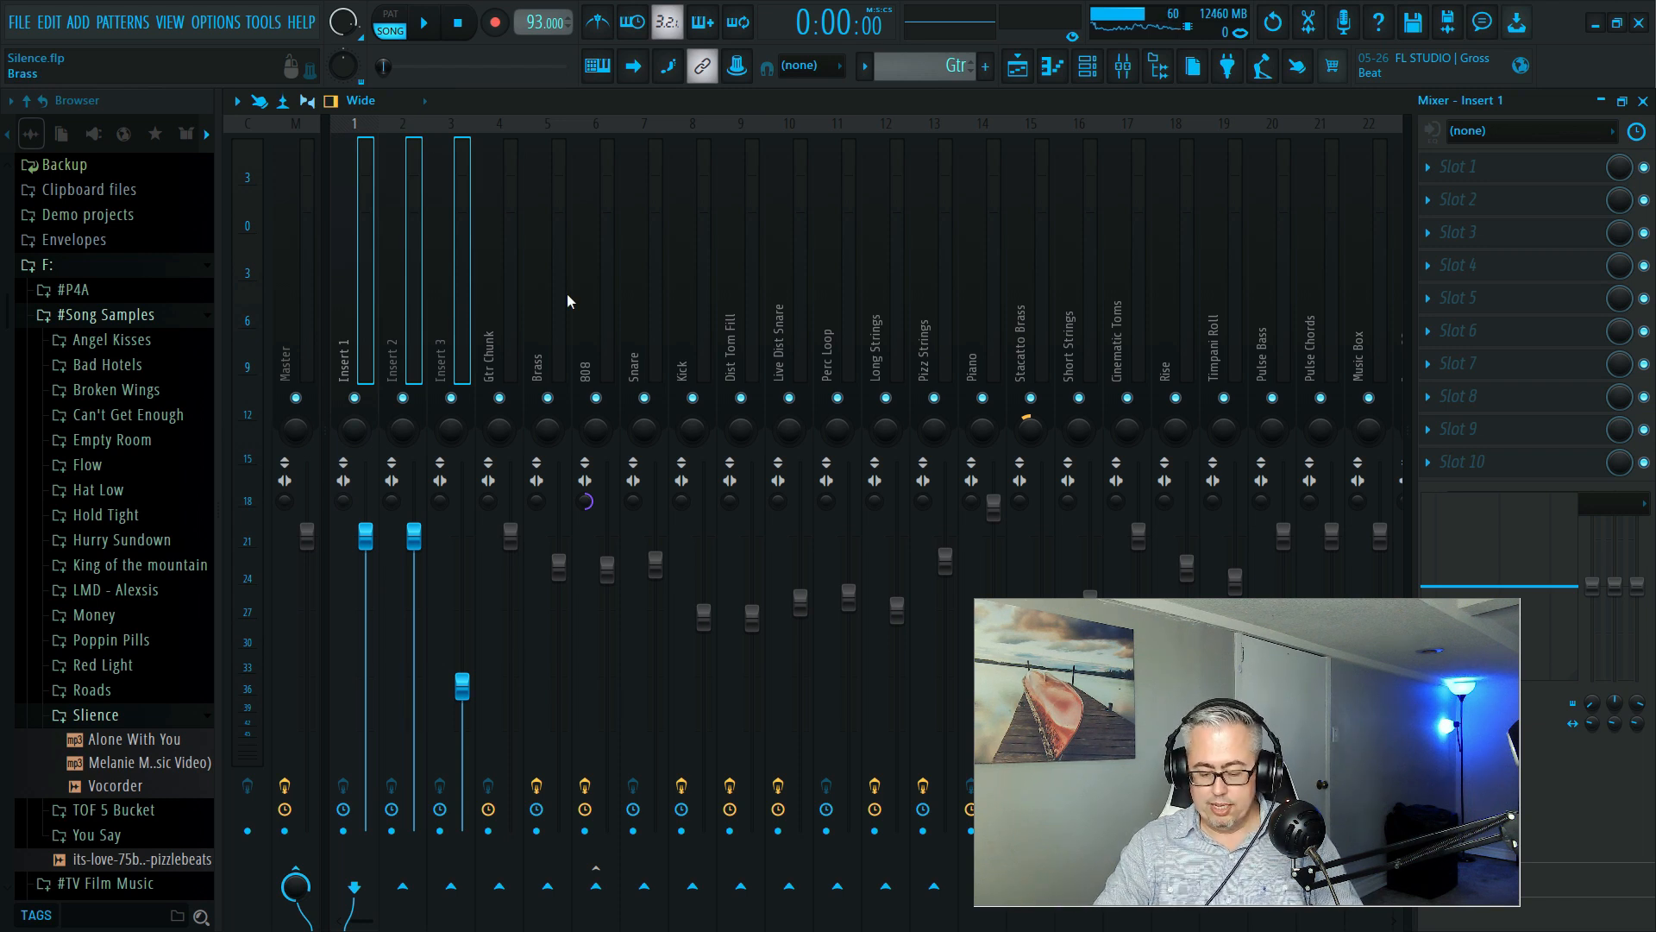
key("alt+Right")
key("alt+Right")
key("alt+Right")
key("alt+Right")
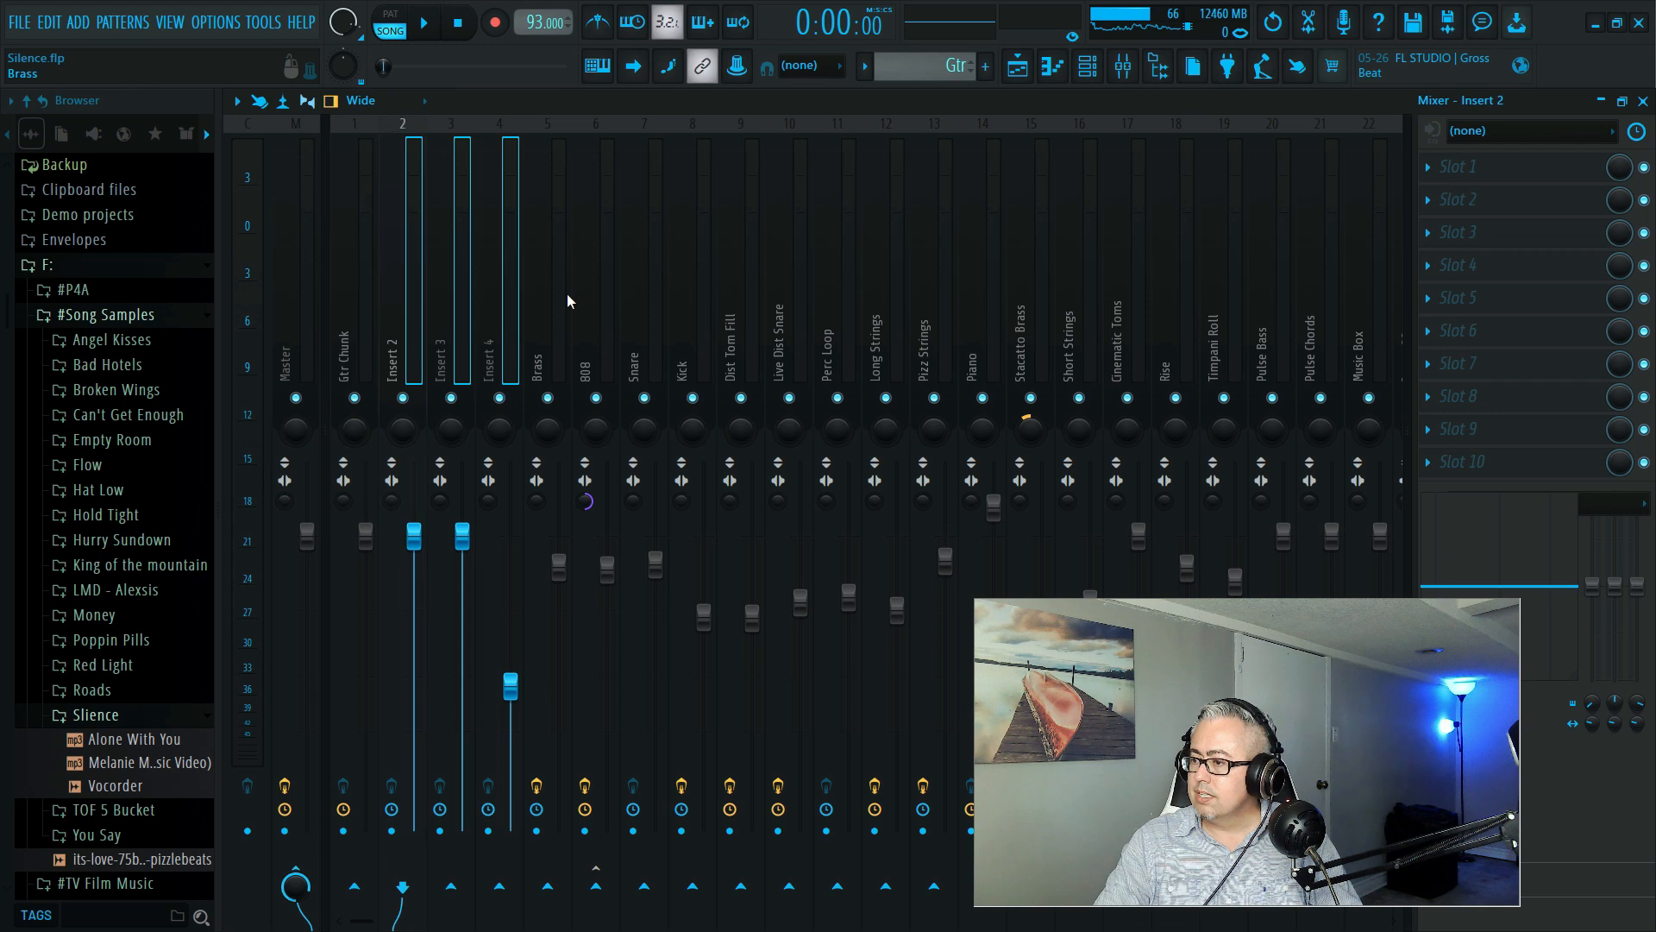
key("alt+Right")
key("alt+Right")
key("alt+Right")
key("alt+Right")
key("alt+Right")
key("alt+Right")
key("alt+Right")
key("alt+Right")
key("alt+Right")
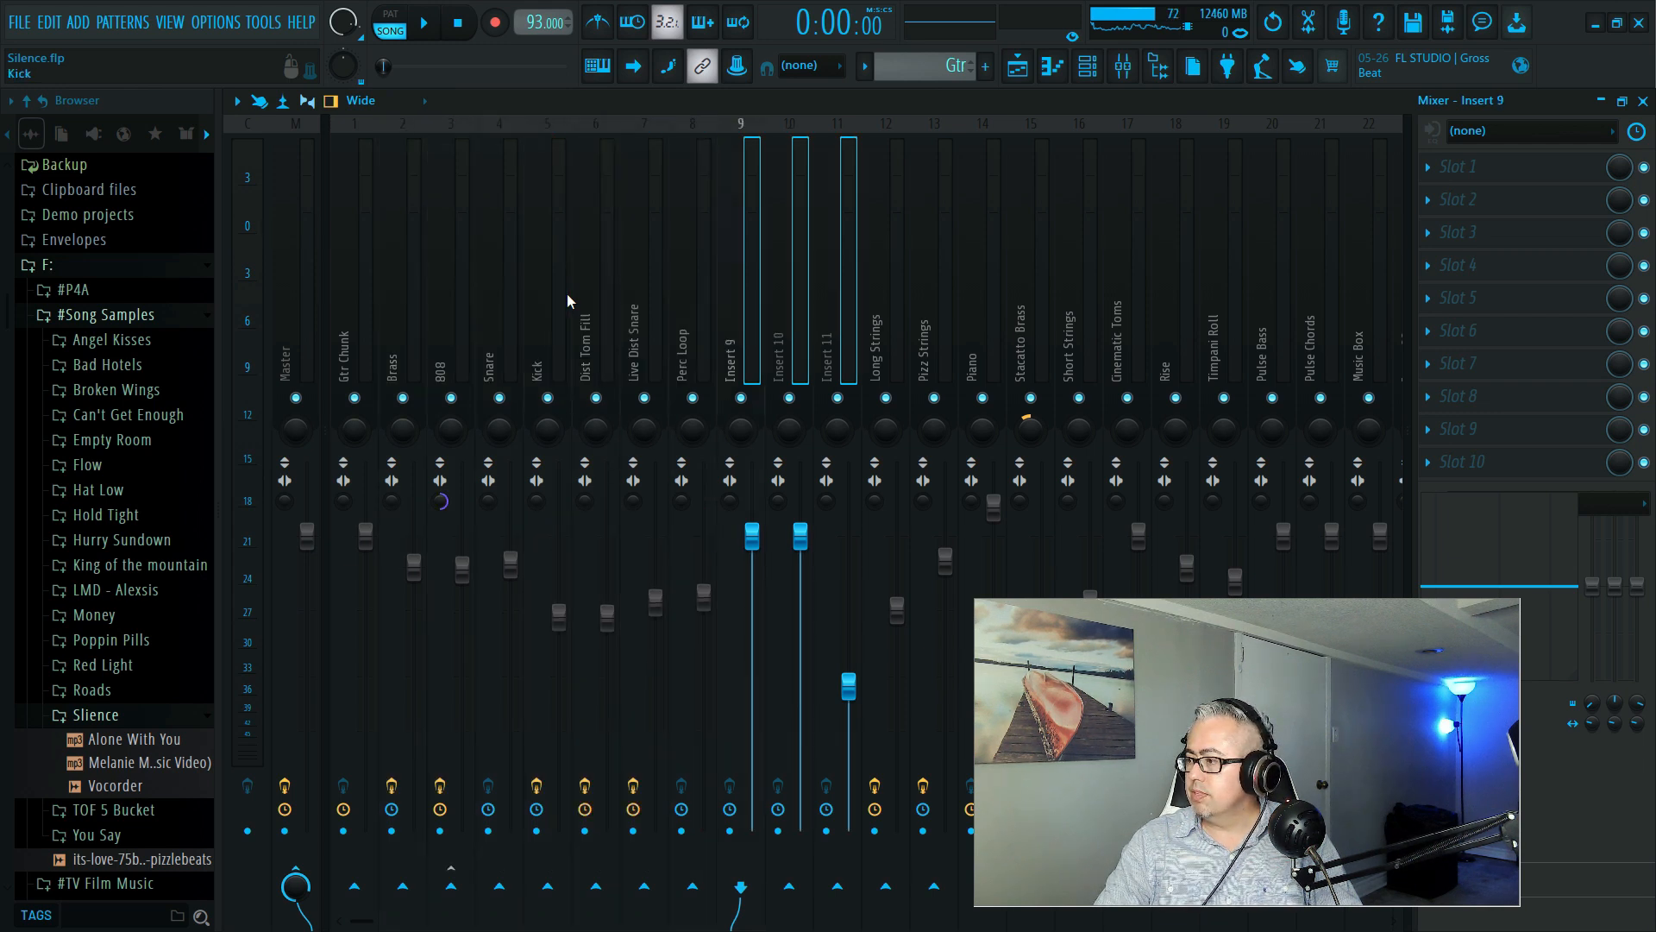
key("alt+Right")
key("alt+Right")
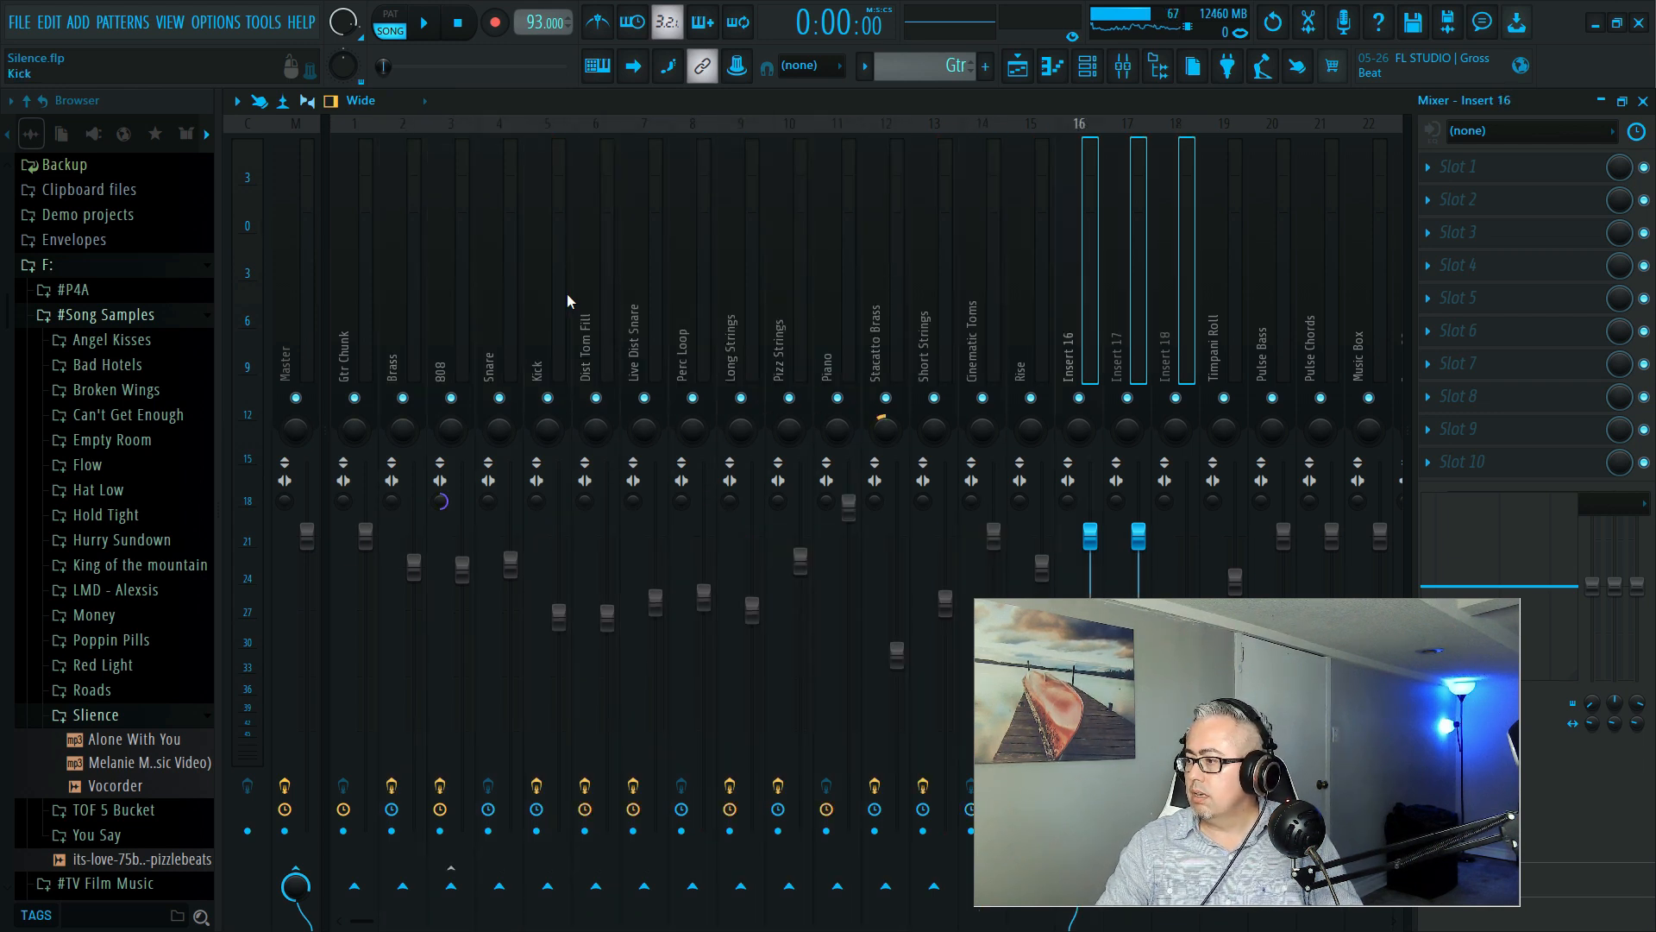
Move the three selected empty mixer tracks past Timpani Roll, Pulse Bass, Pulse Chords and Music Box to positions 20 to 22
scroll(753, 319, "down", 10)
scroll(735, 315, "down", 1)
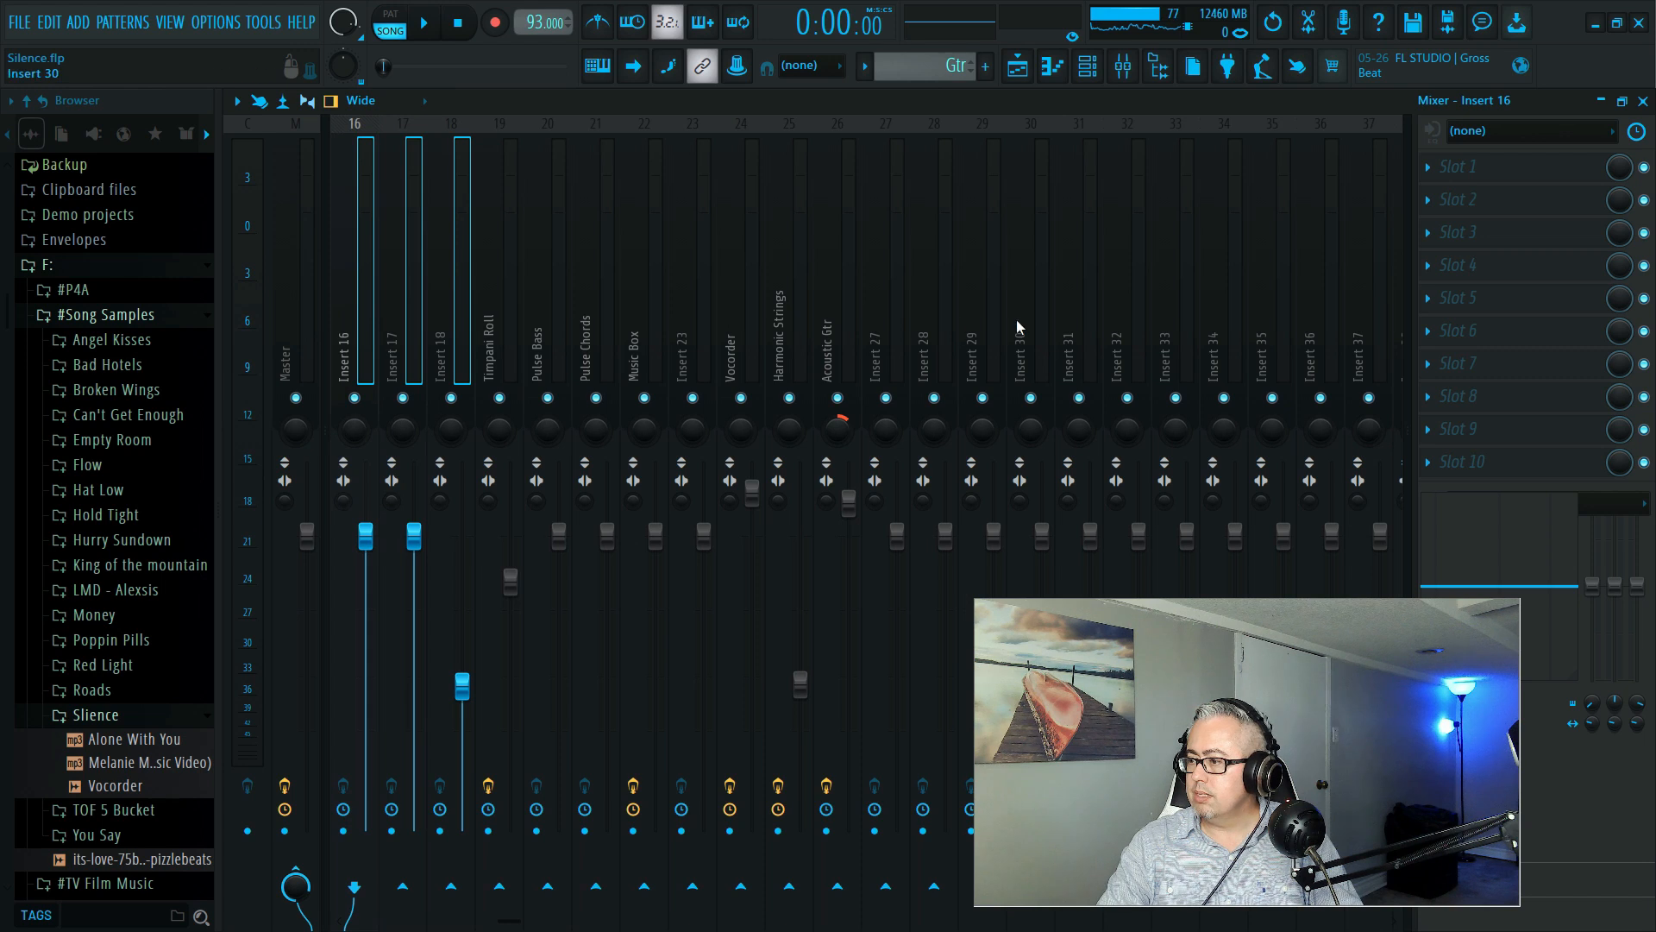
key("alt+Right")
key("alt+Right")
key("alt+Right")
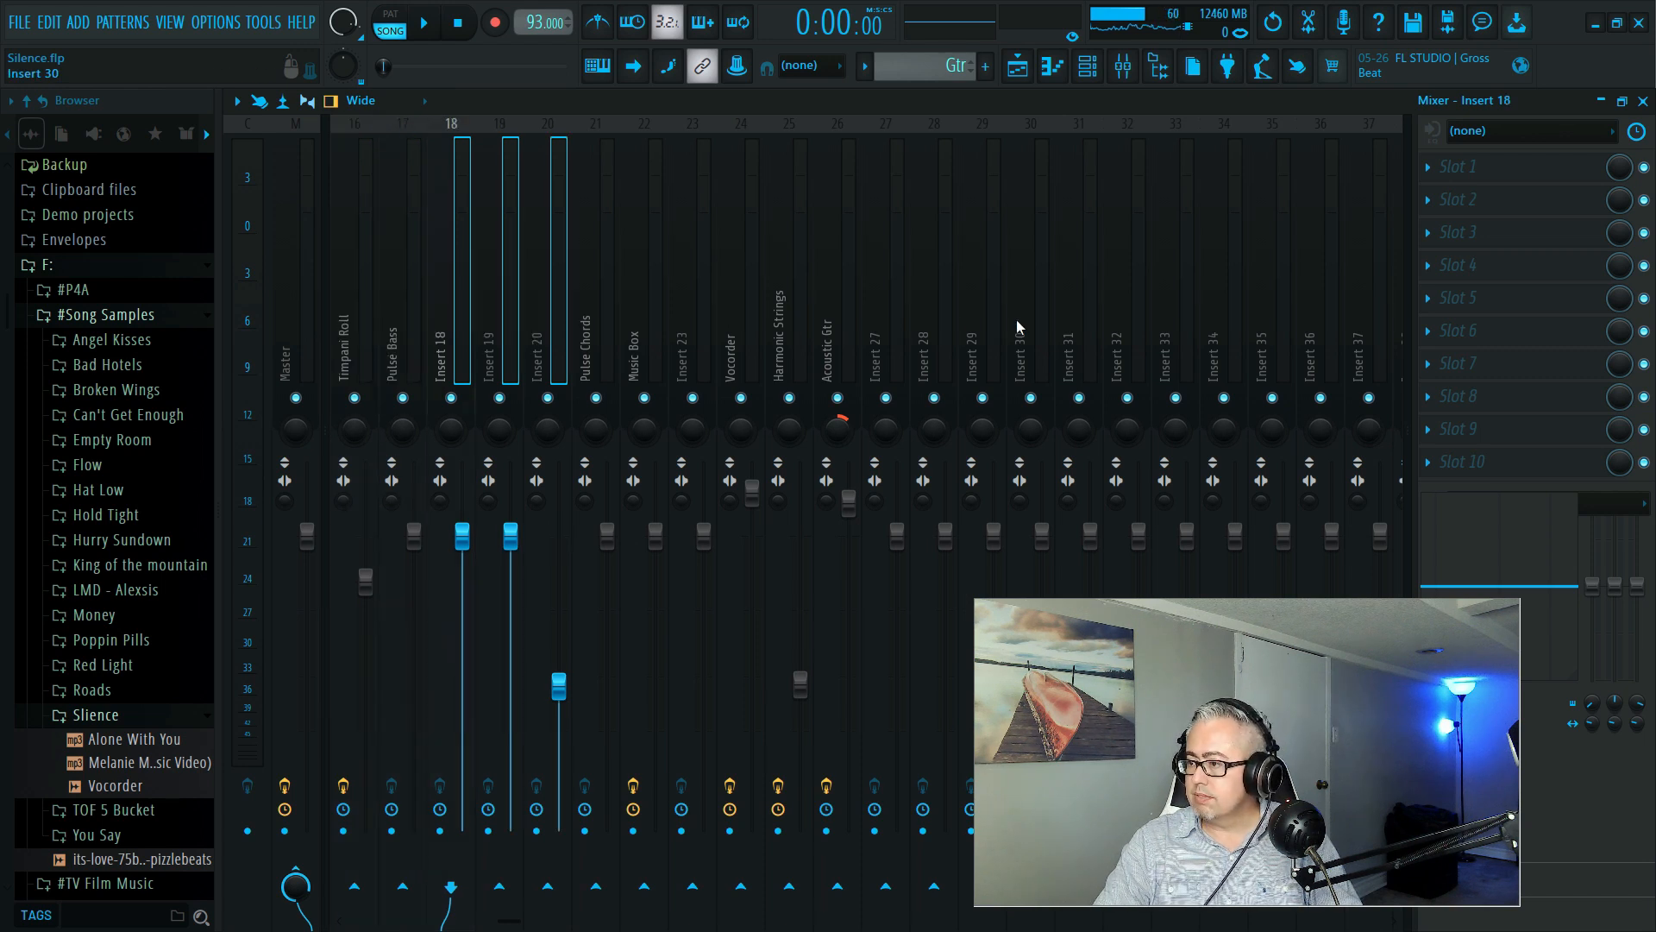
key("alt+Right")
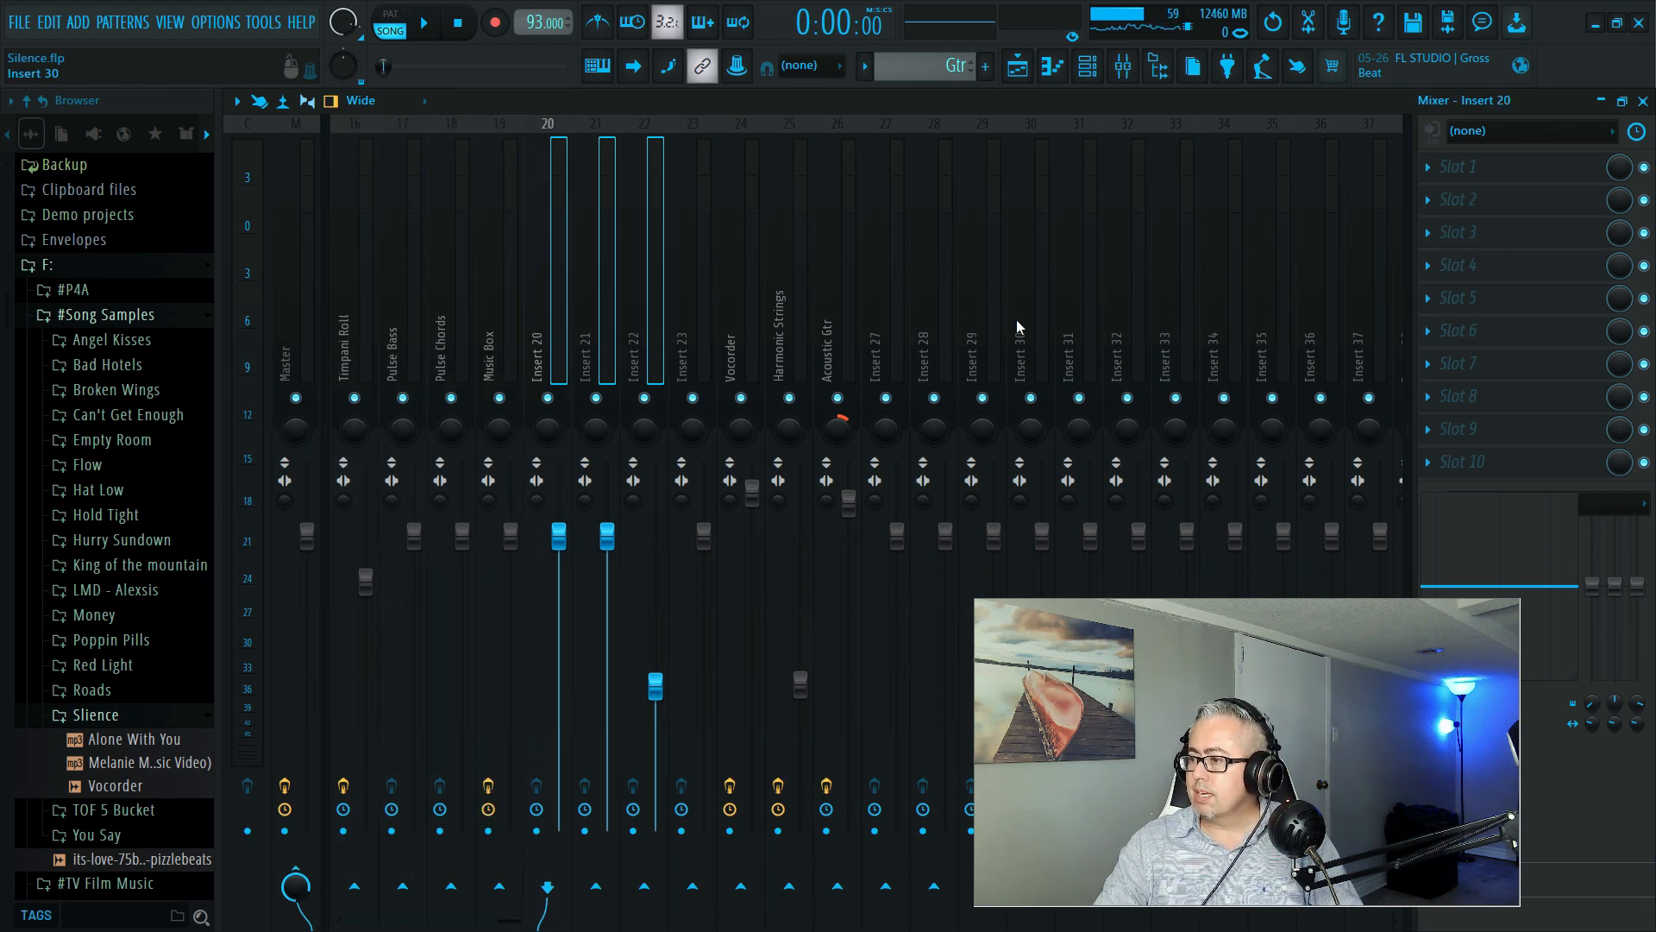
Add the empty Insert 23 to the selection and move all four mixer tracks past Acoustic Gtr to positions 23 to 26
left_click(694, 317, "ctrl")
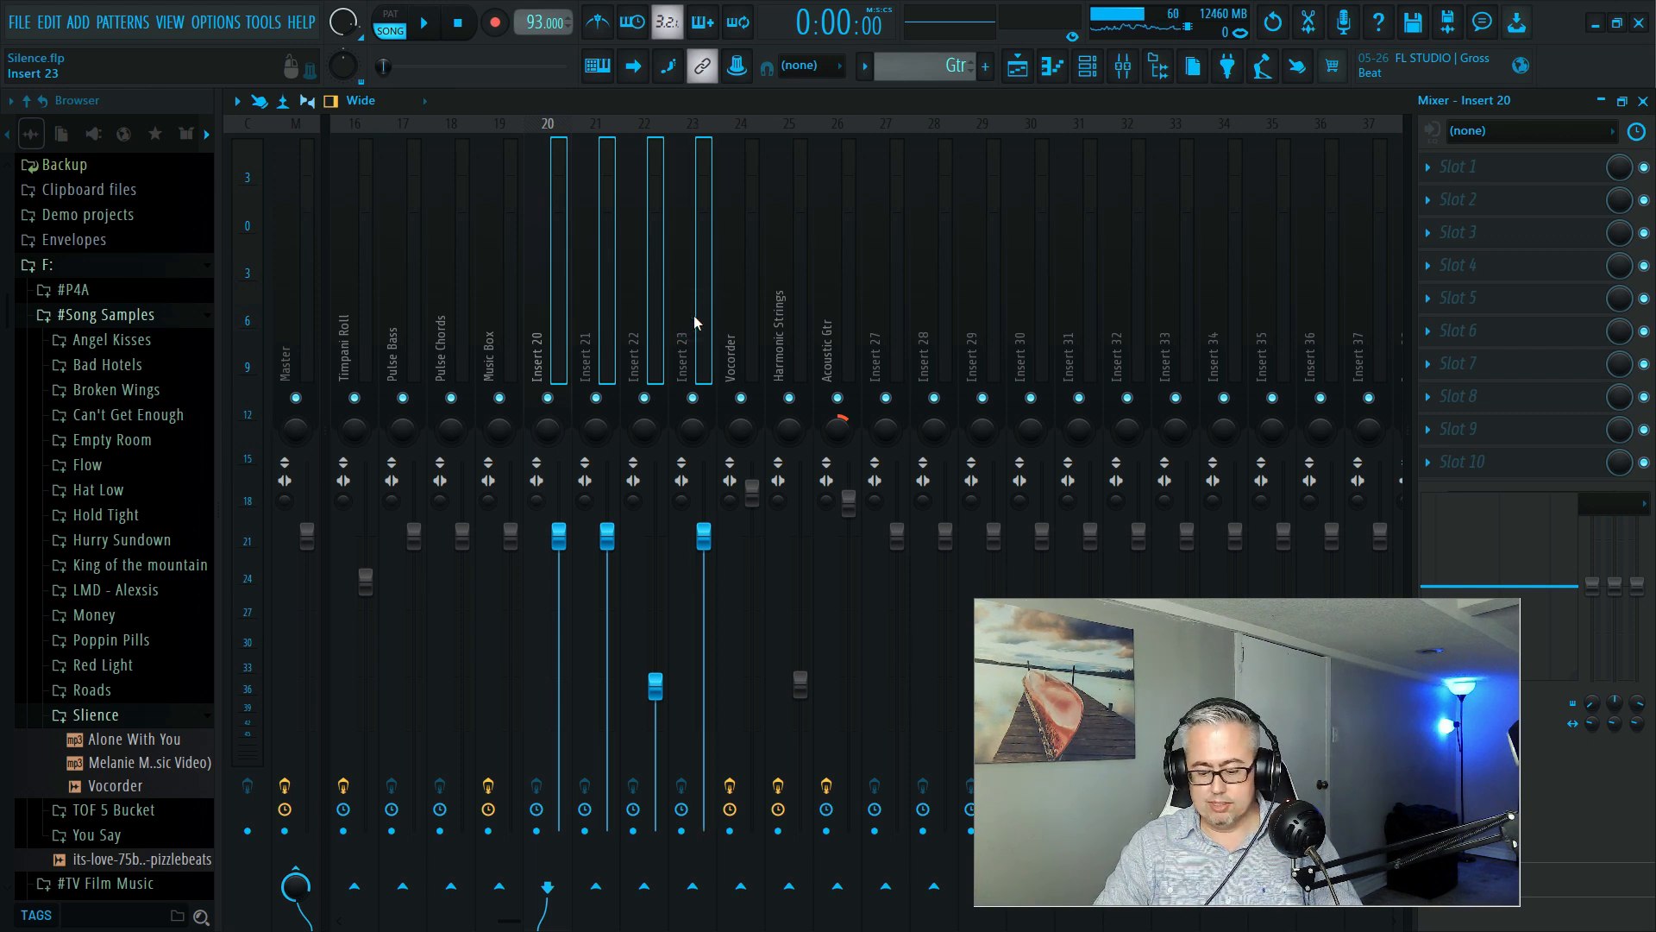
key("alt+Right")
key("alt+Right")
key("alt+Right")
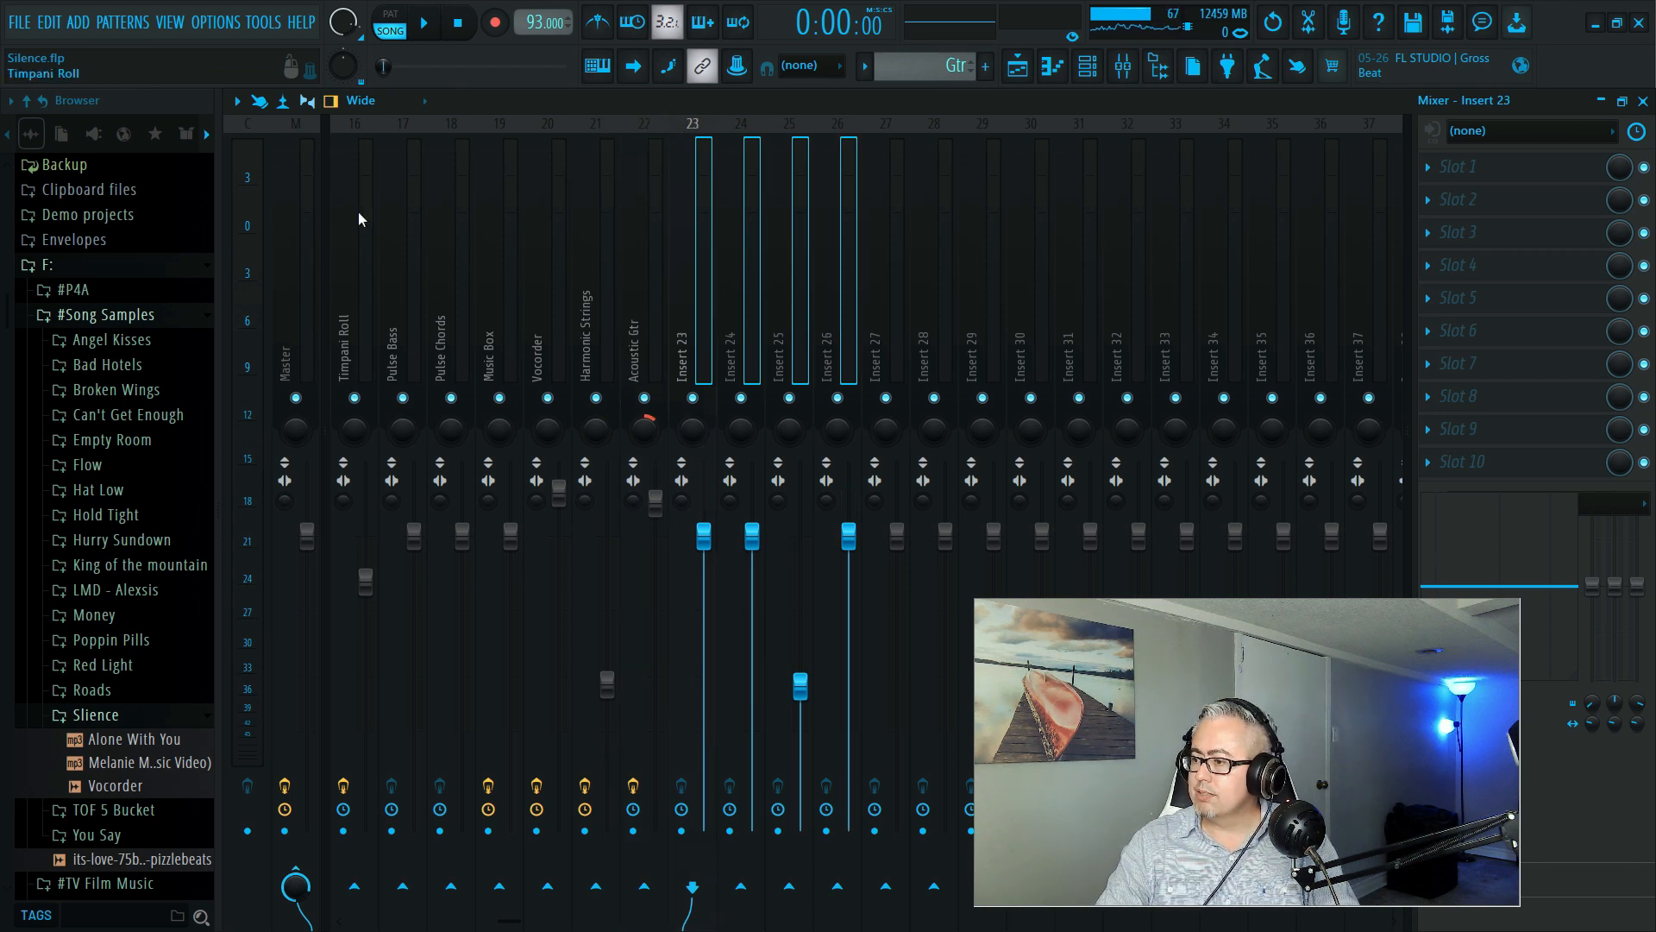
Reset the empty mixer tracks Insert 23 and Insert 24 by loading the Default mixer track state on each
right_click(697, 276)
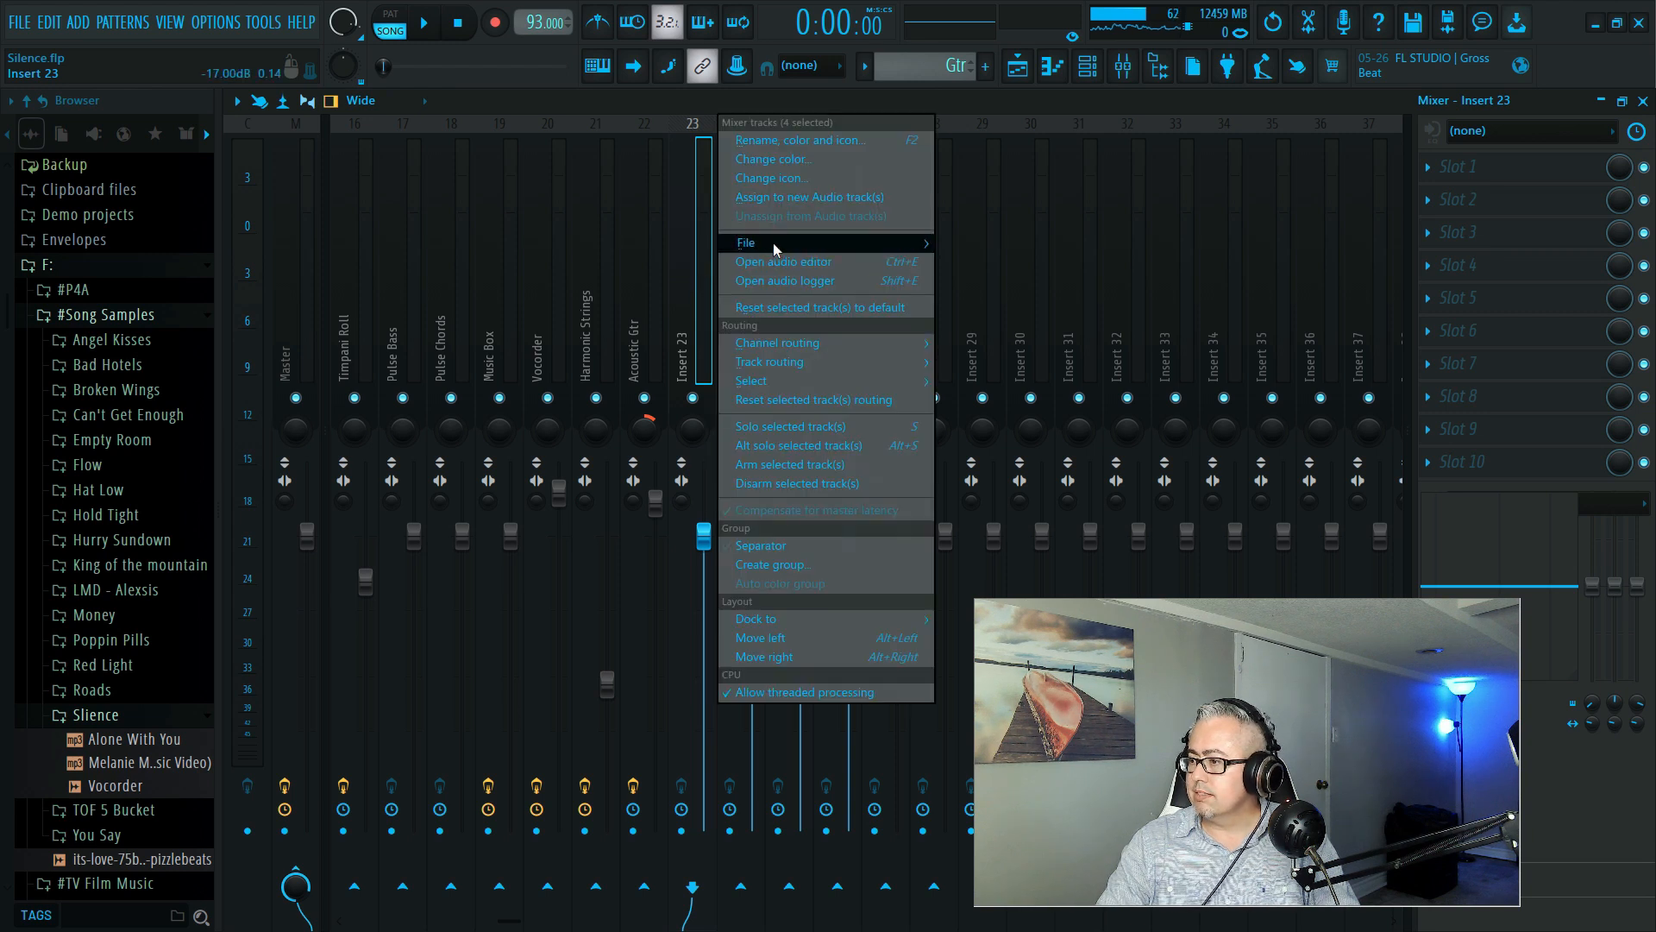
mouse_move(772, 241)
left_click(1042, 372)
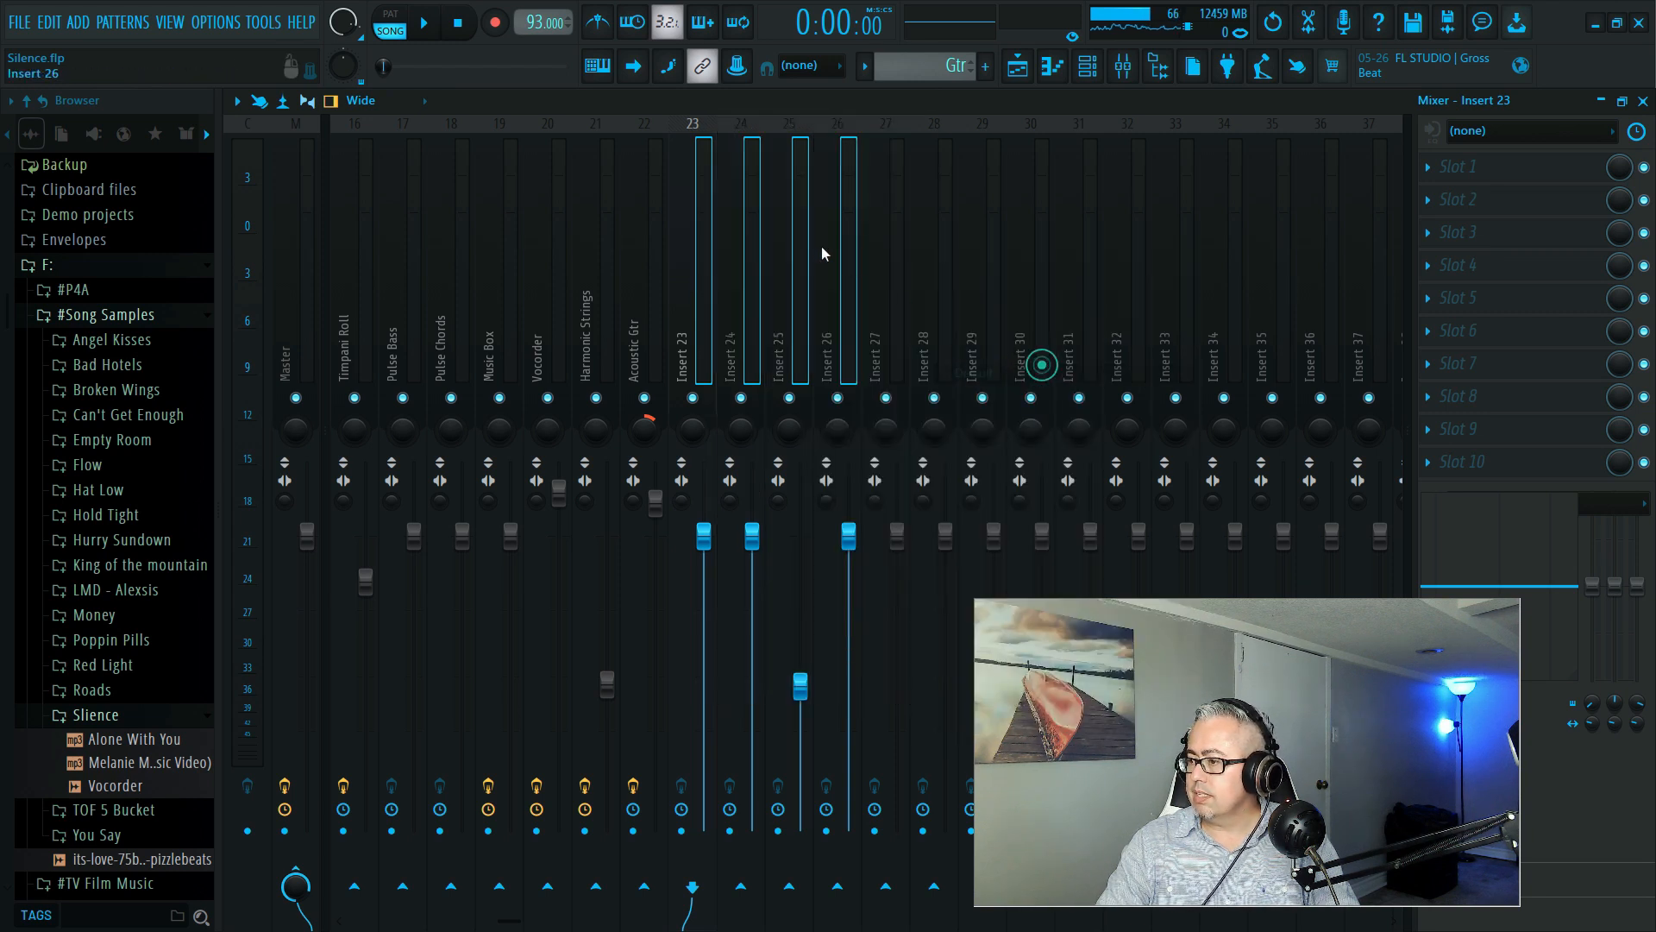
right_click(748, 240)
mouse_move(863, 242)
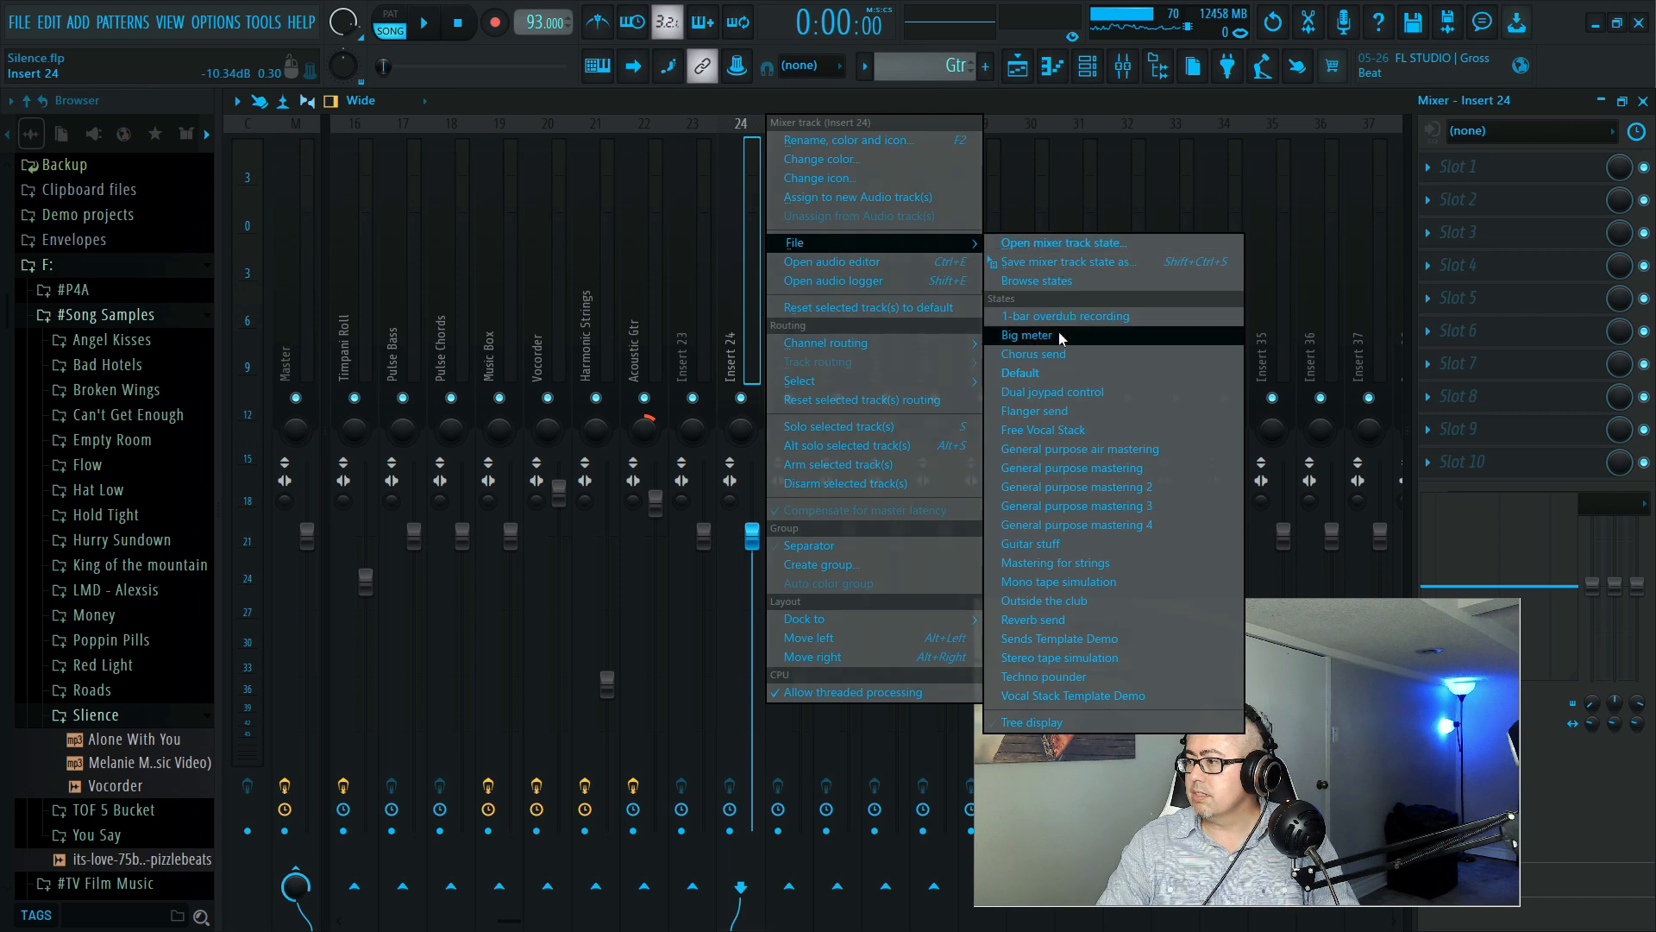
left_click(1051, 373)
Load the Default mixer track state on the empty tracks Insert 25 and Insert 26
right_click(796, 255)
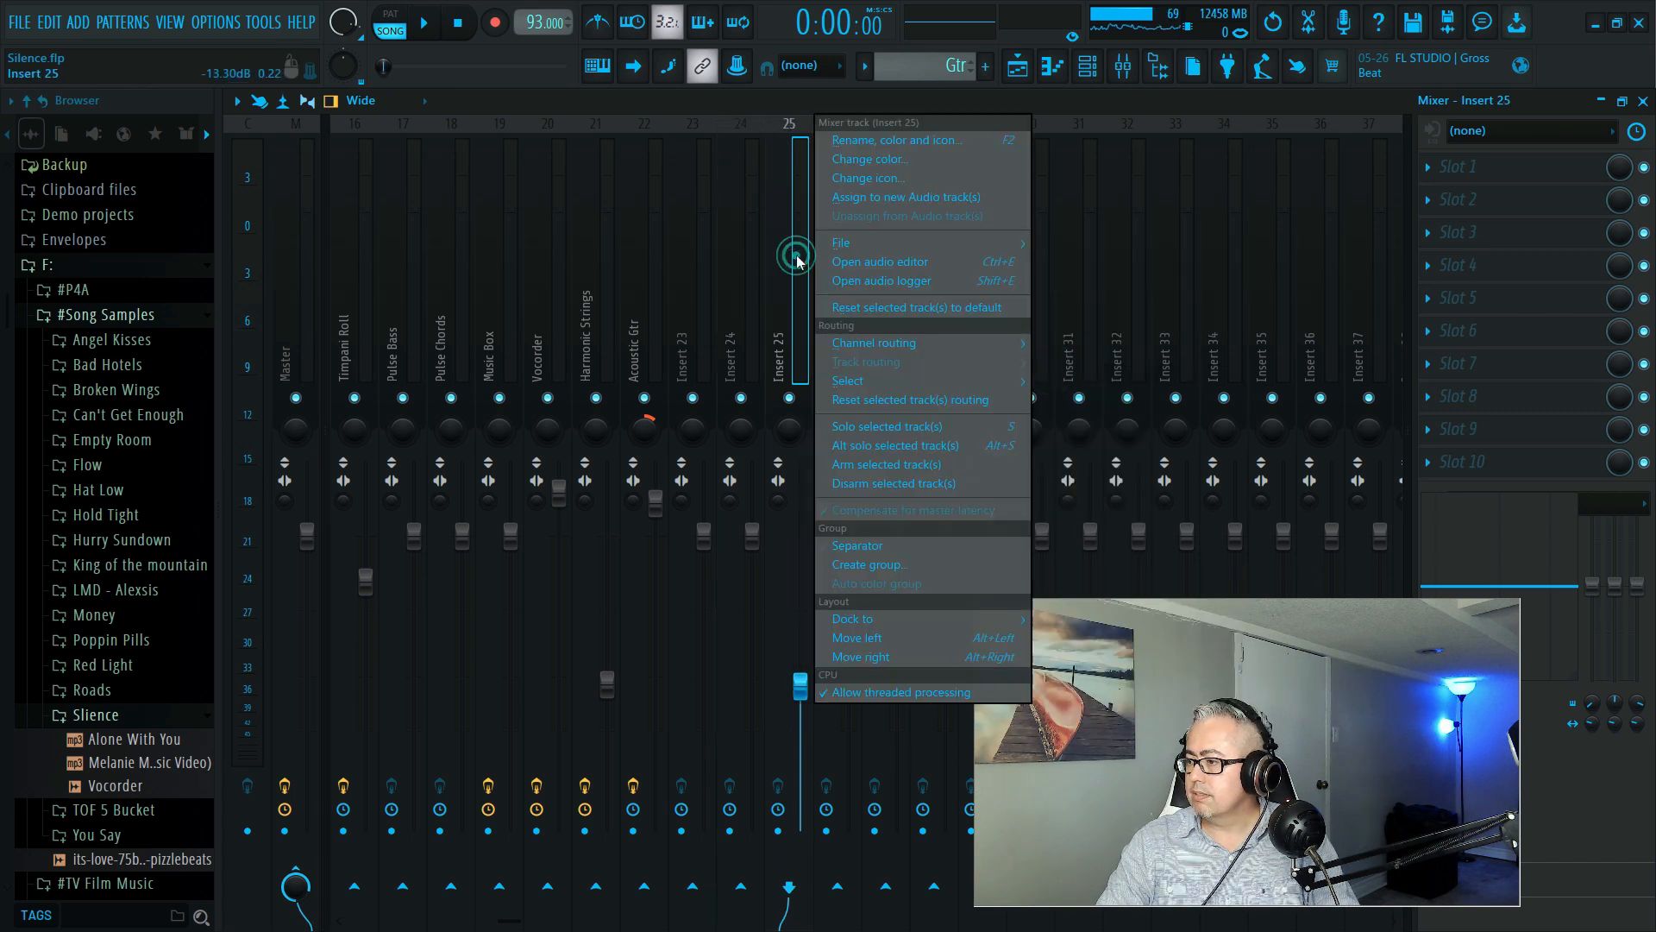
mouse_move(933, 239)
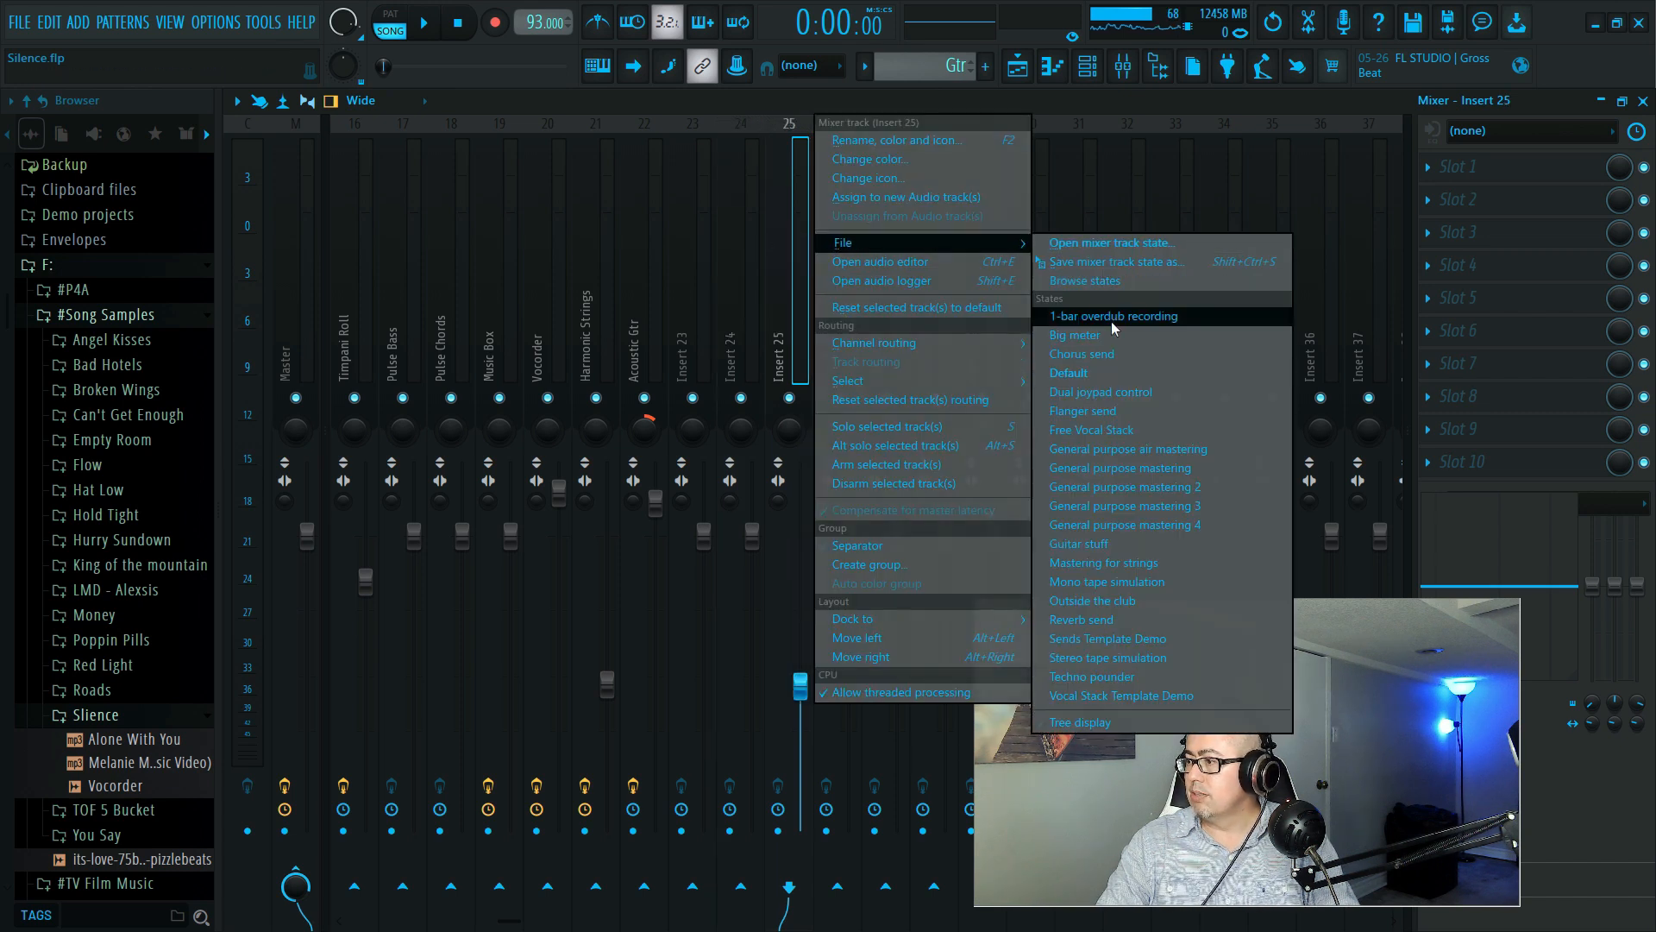
left_click(1106, 372)
right_click(841, 236)
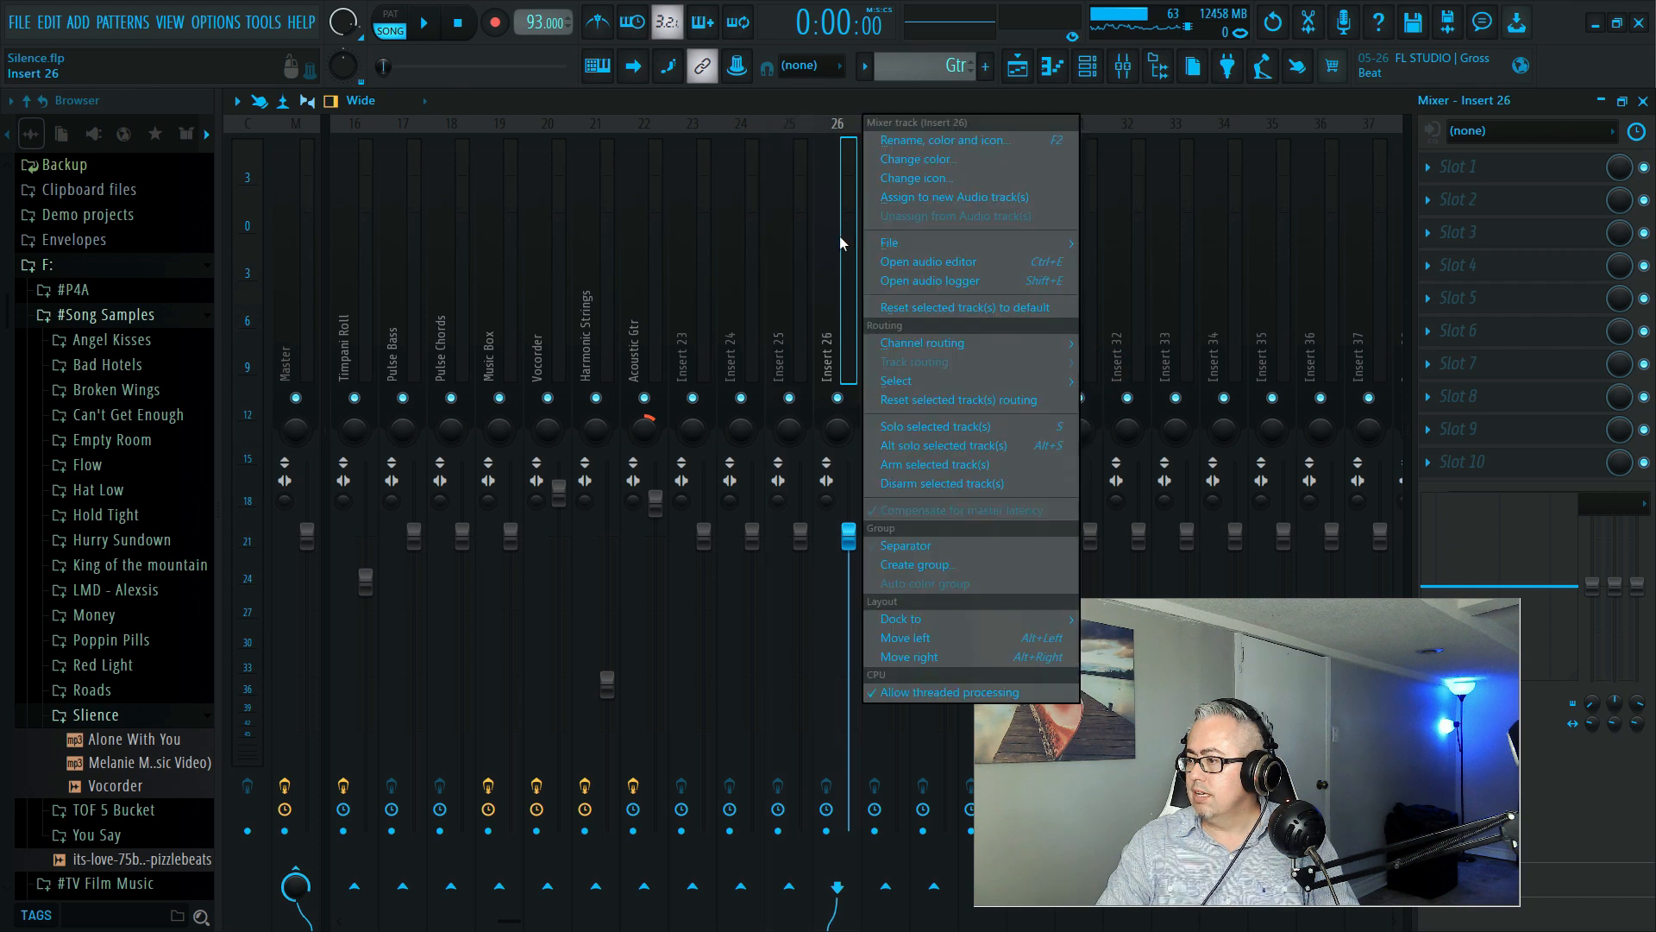
mouse_move(993, 243)
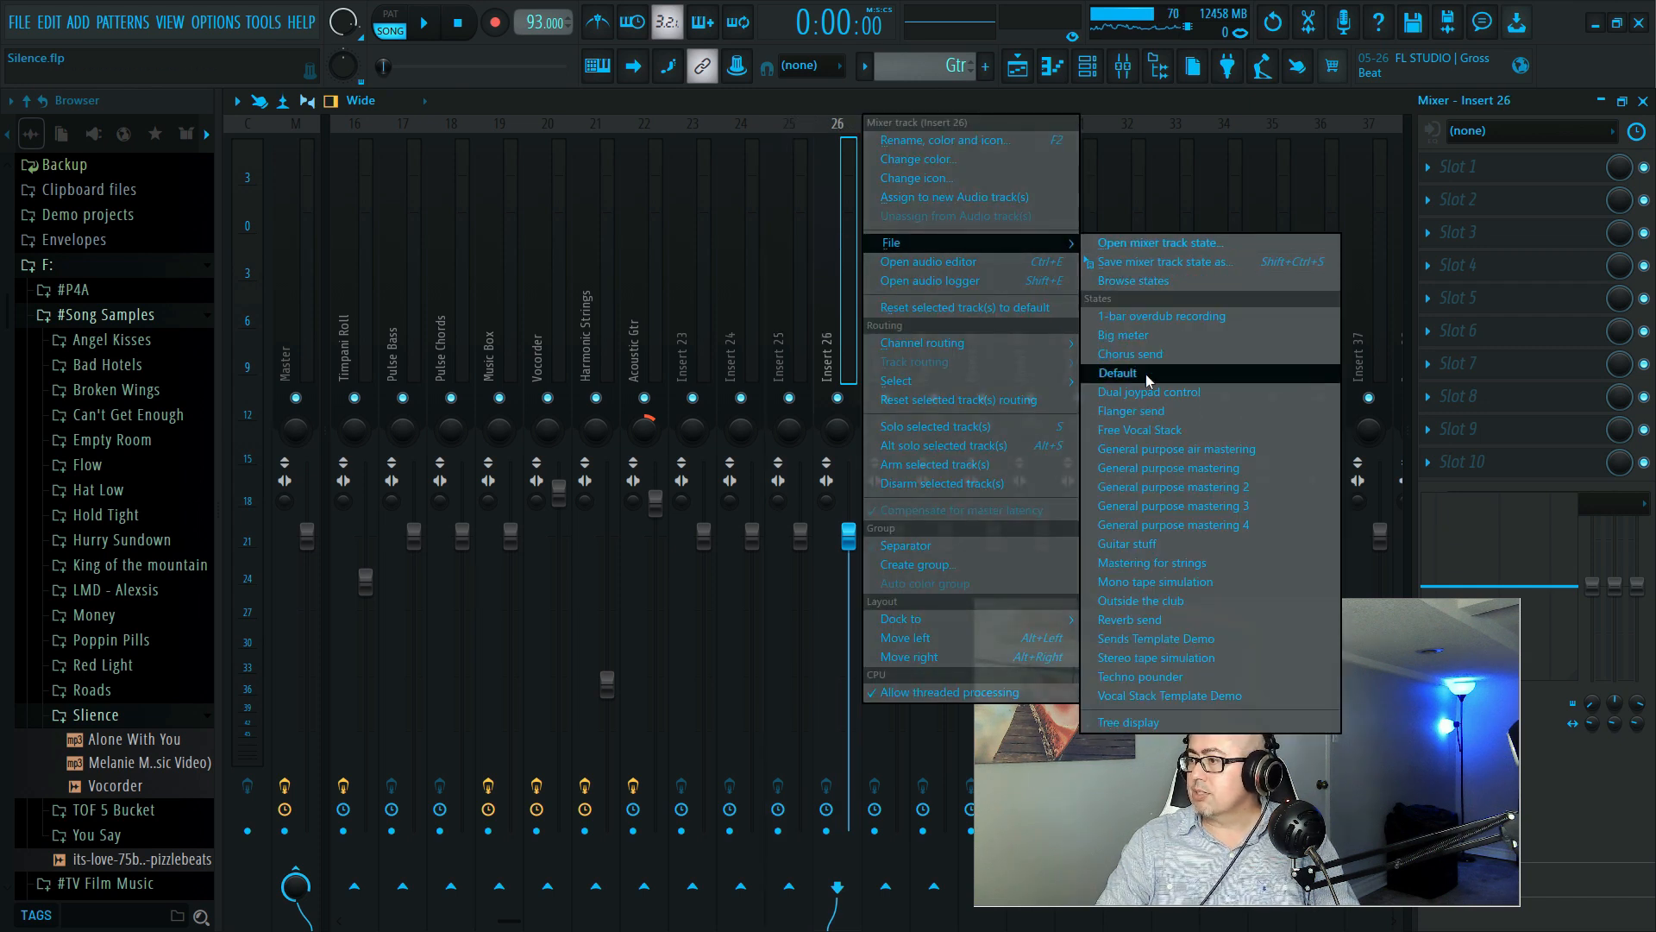
left_click(1104, 373)
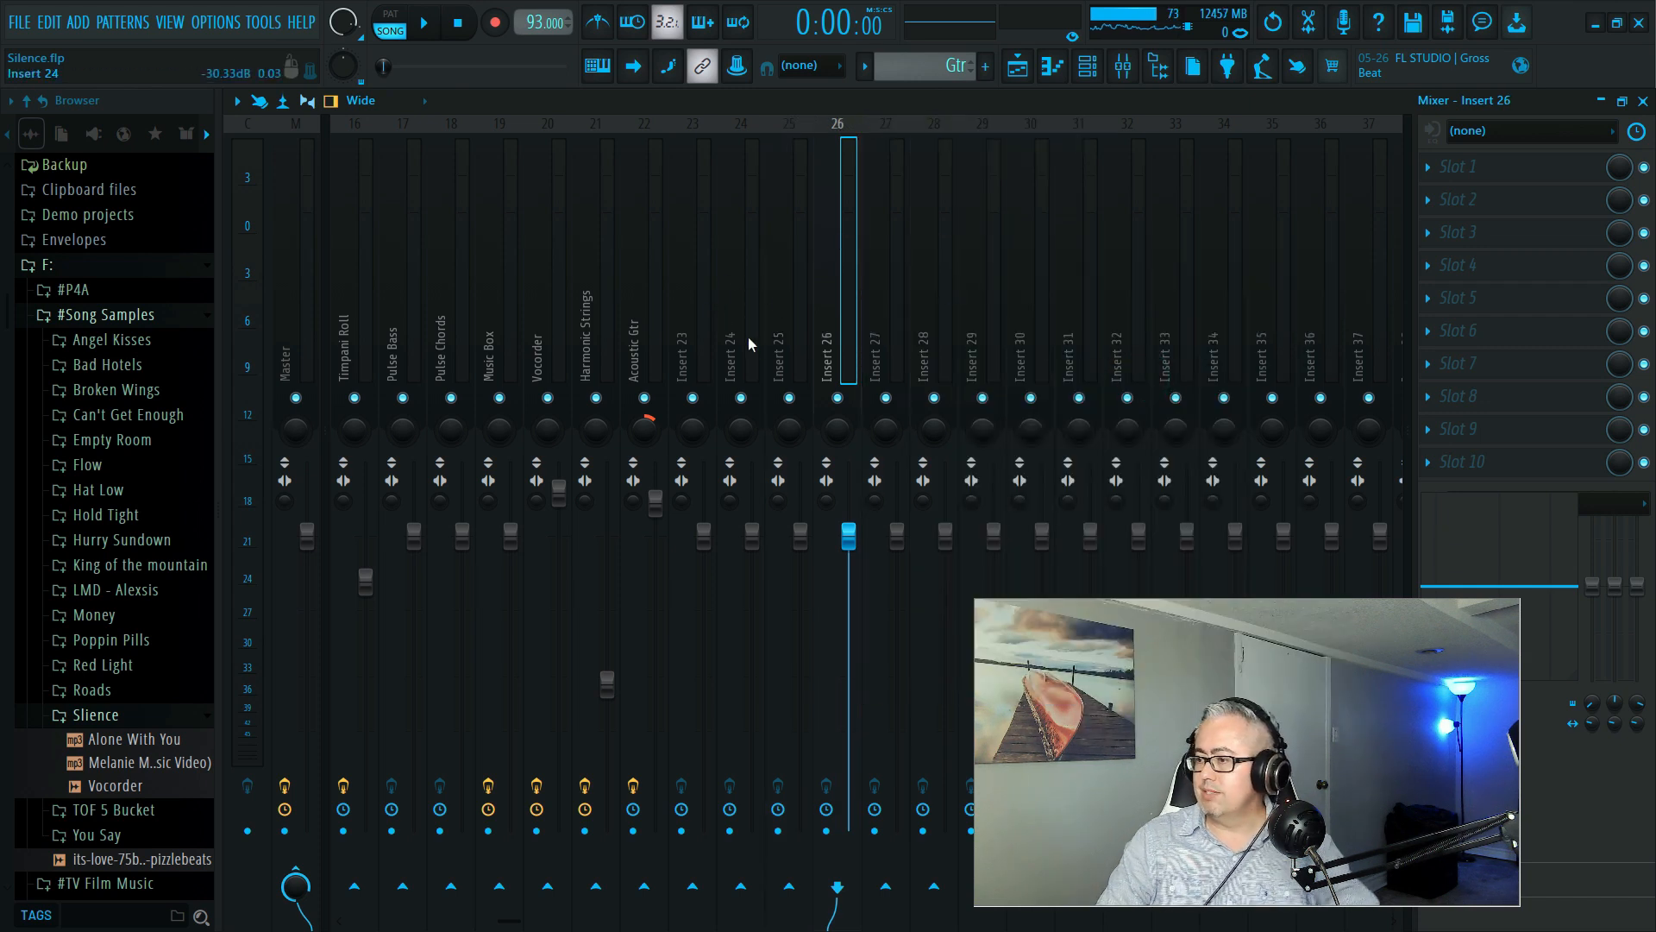
Start a Wave file export of the project and browse to #Song Samples > Slience on the TOSHIBA EXT (F:) drive
scroll(728, 276, "up", 5)
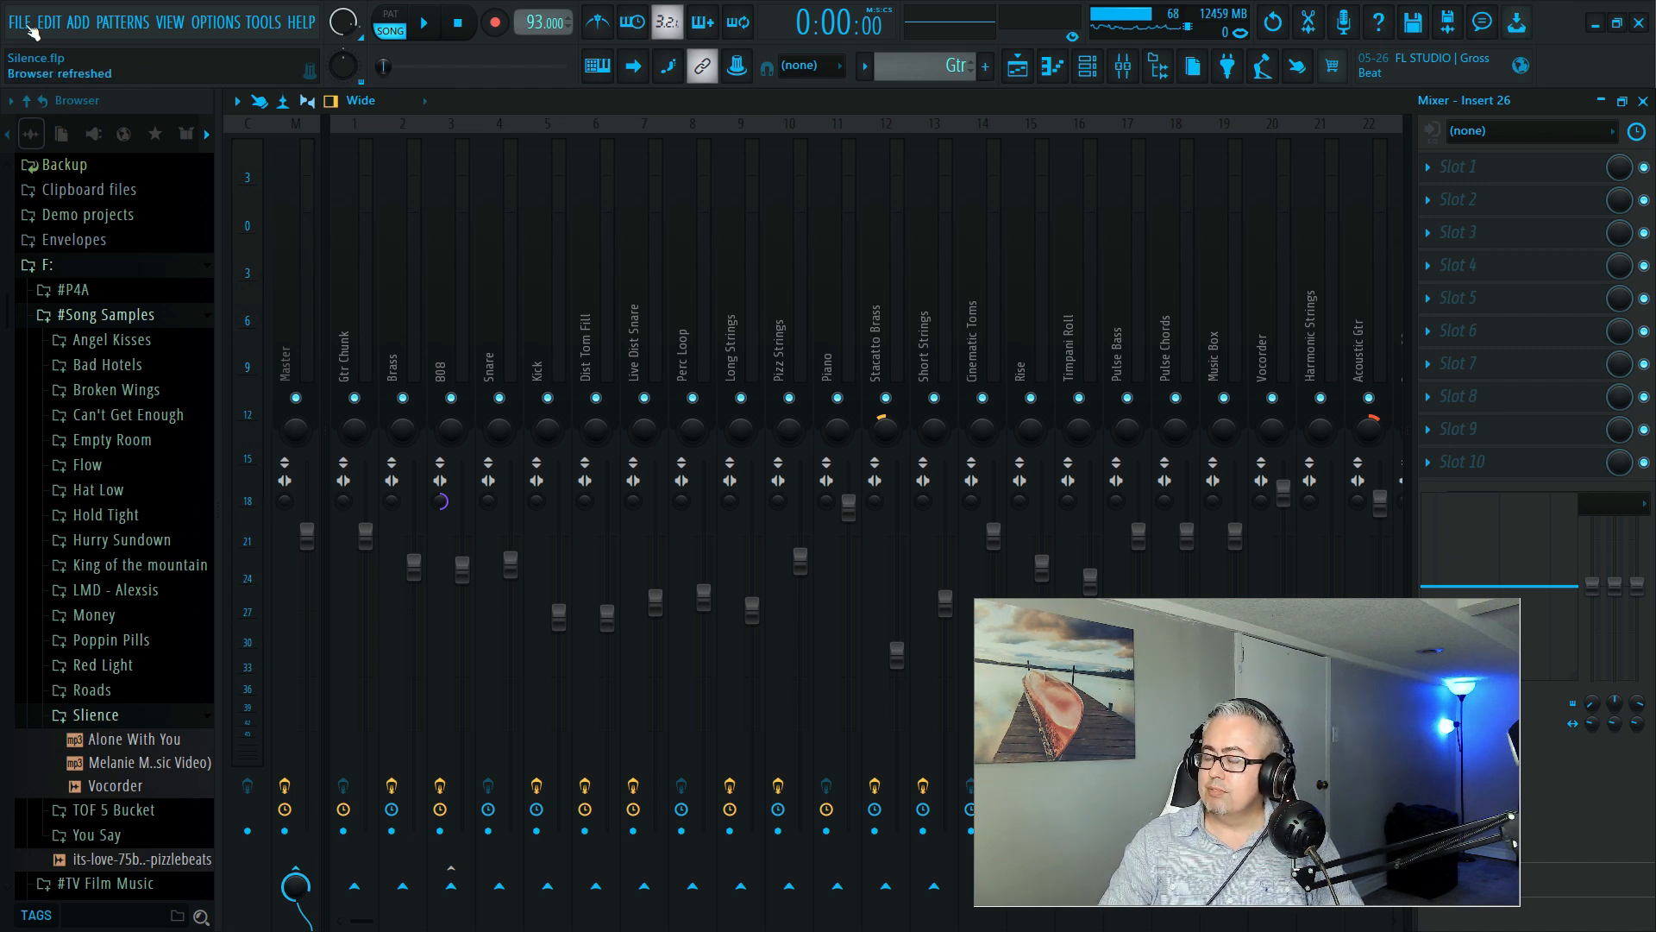
left_click(21, 23)
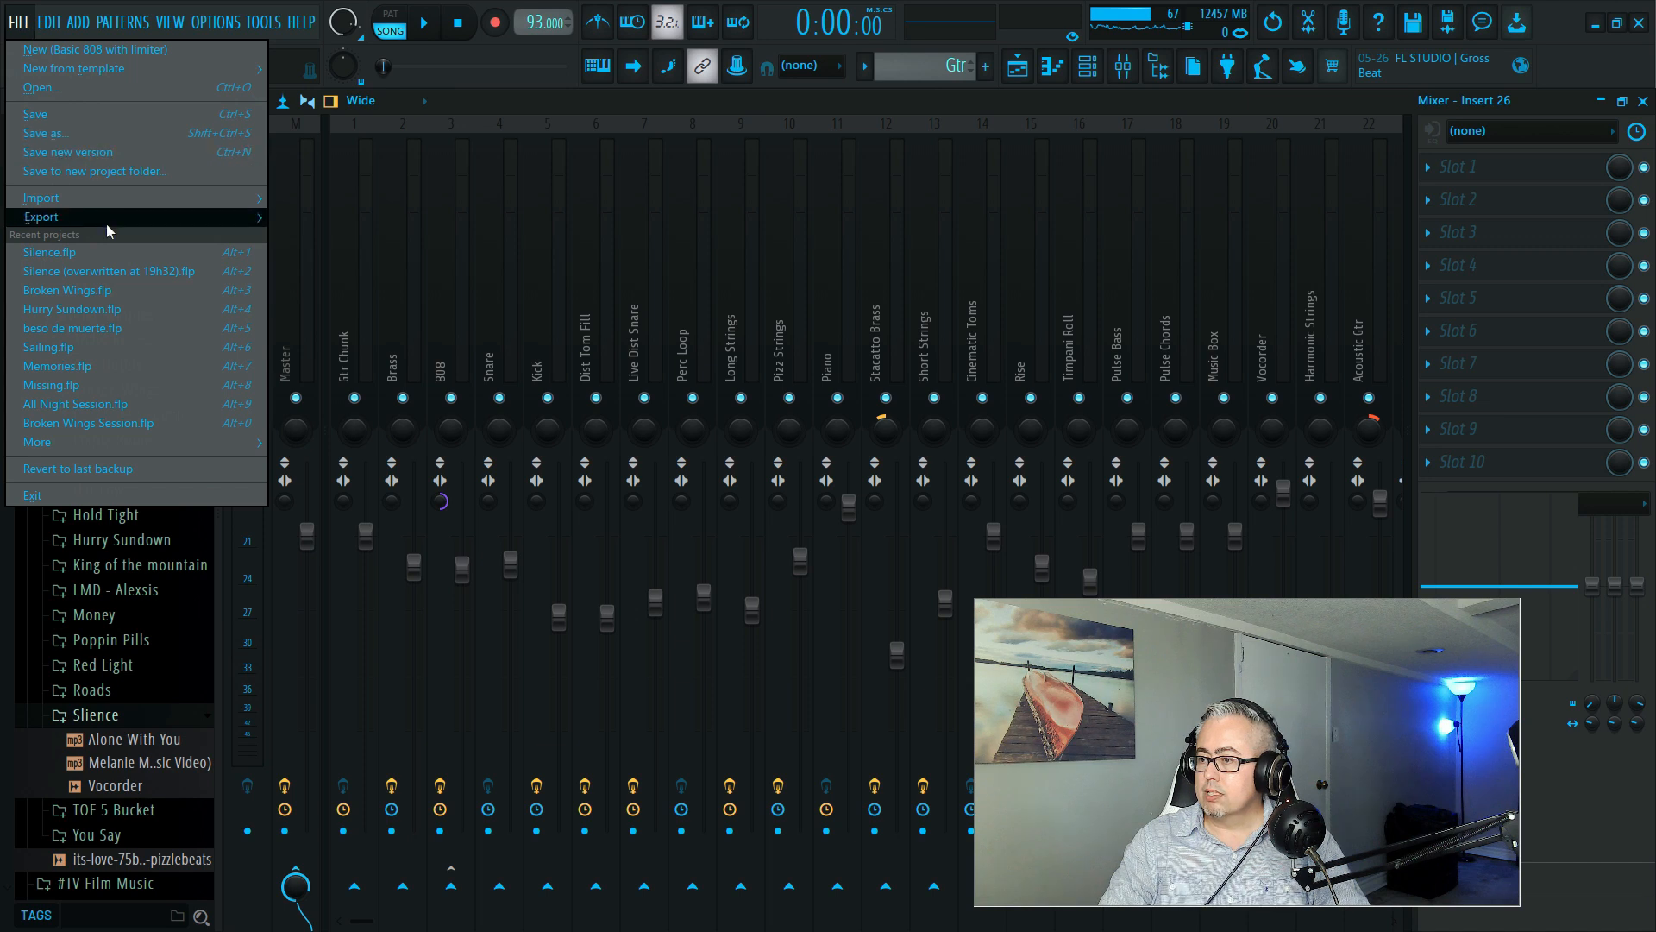
mouse_move(106, 220)
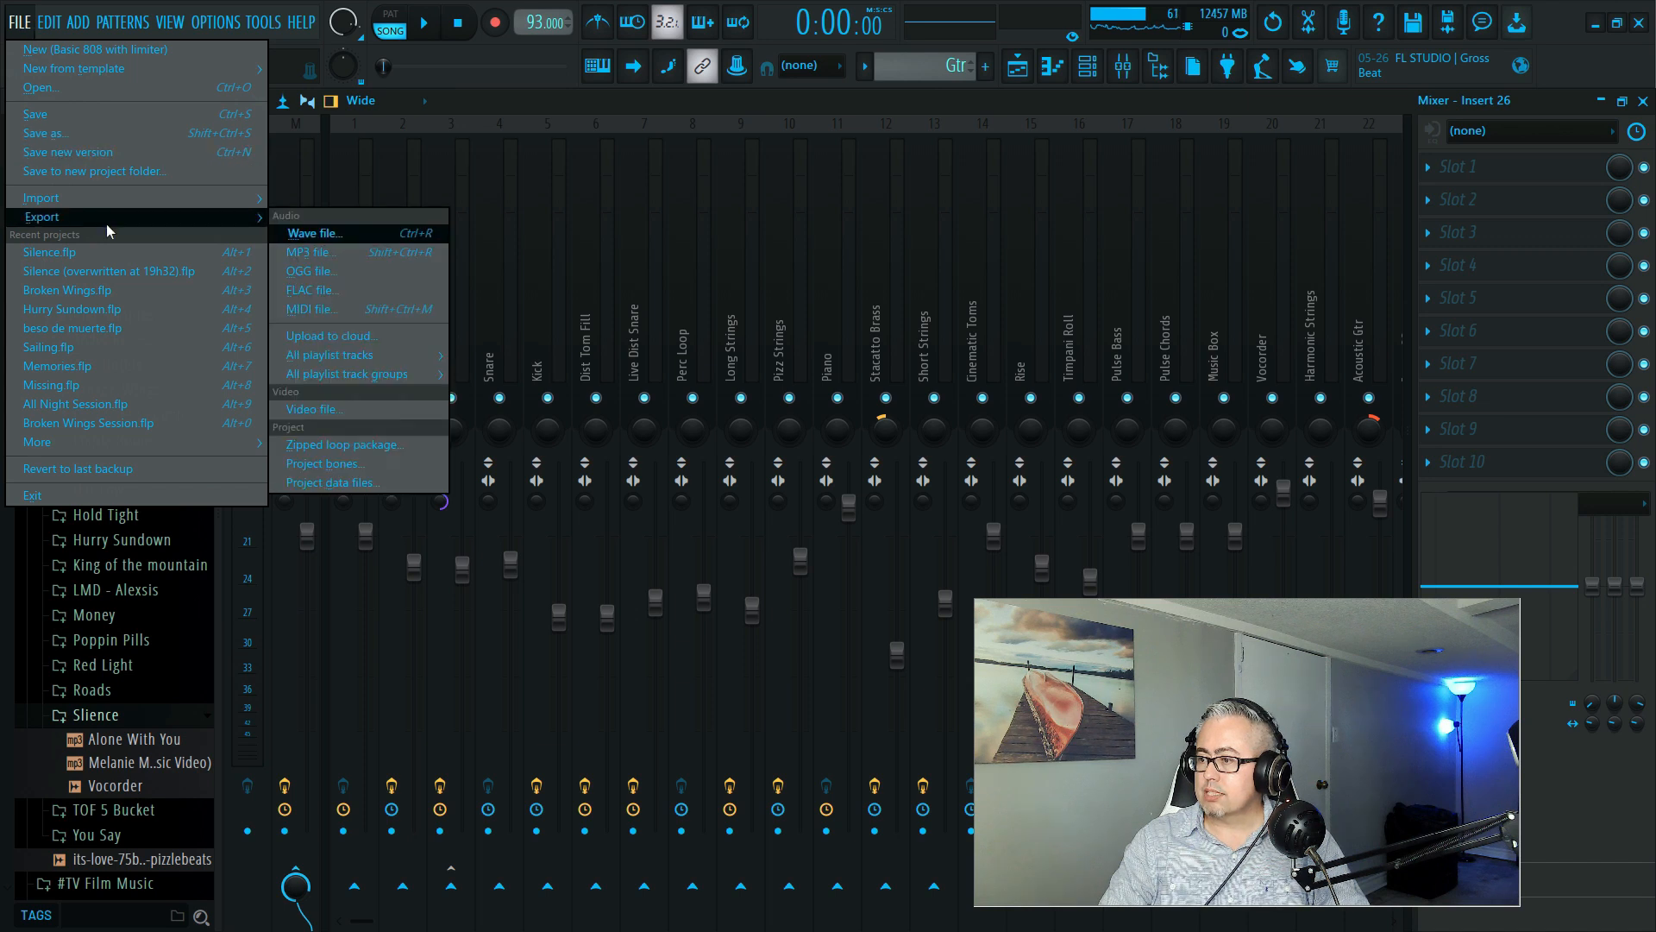
left_click(379, 233)
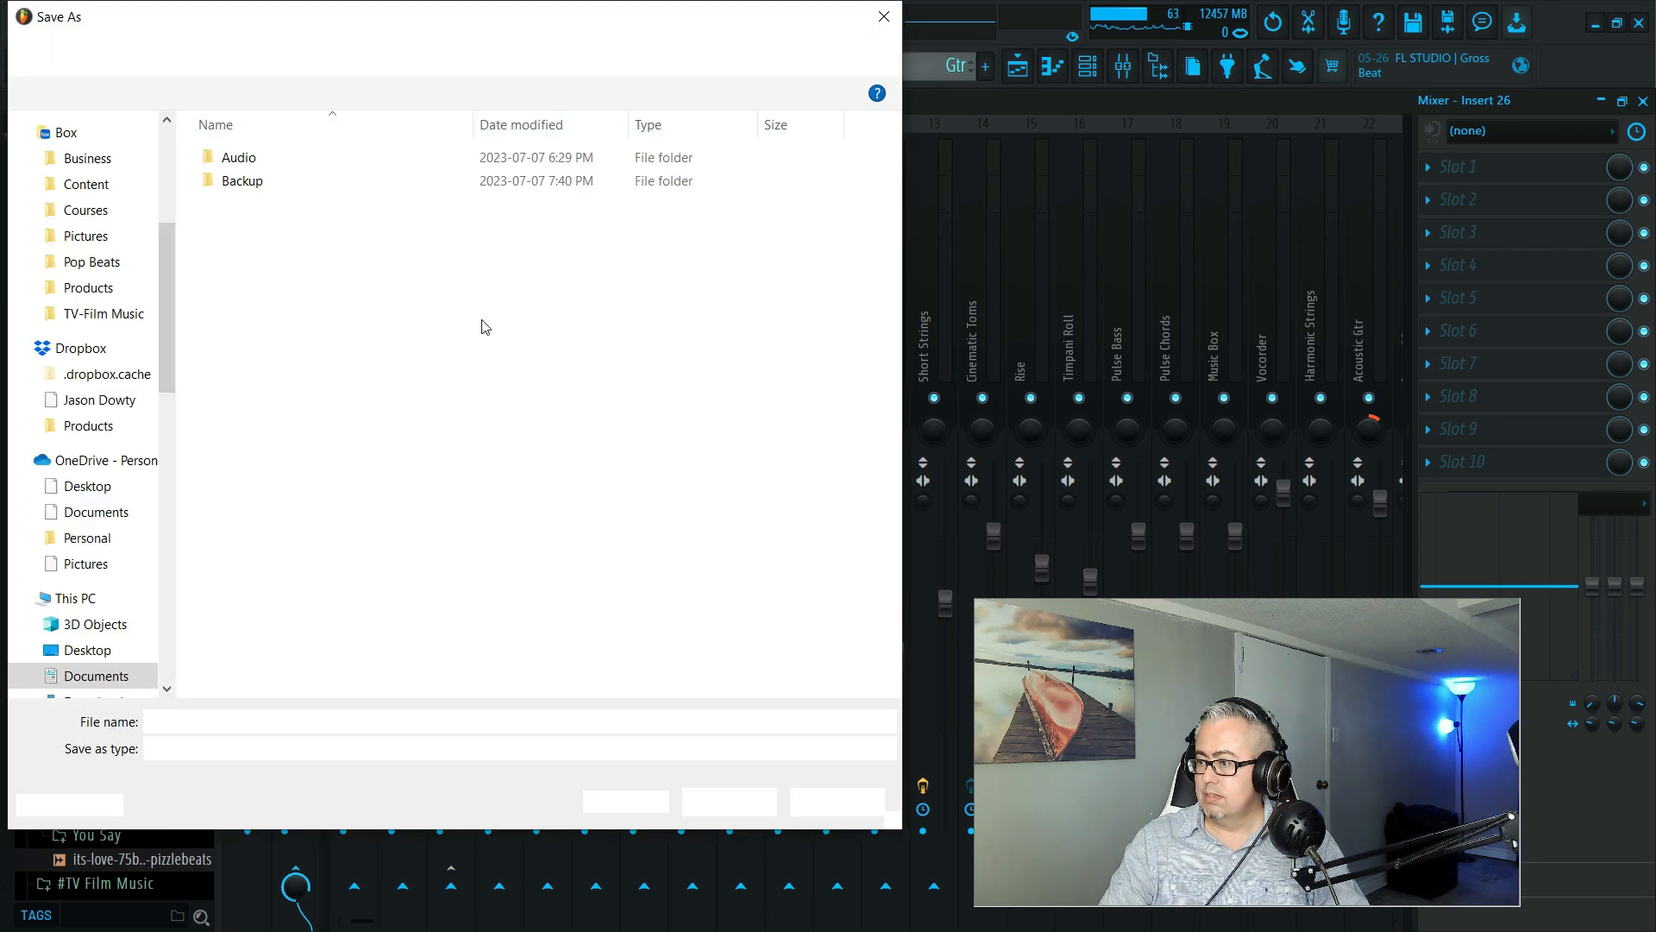
left_click_drag(160, 316, 167, 431)
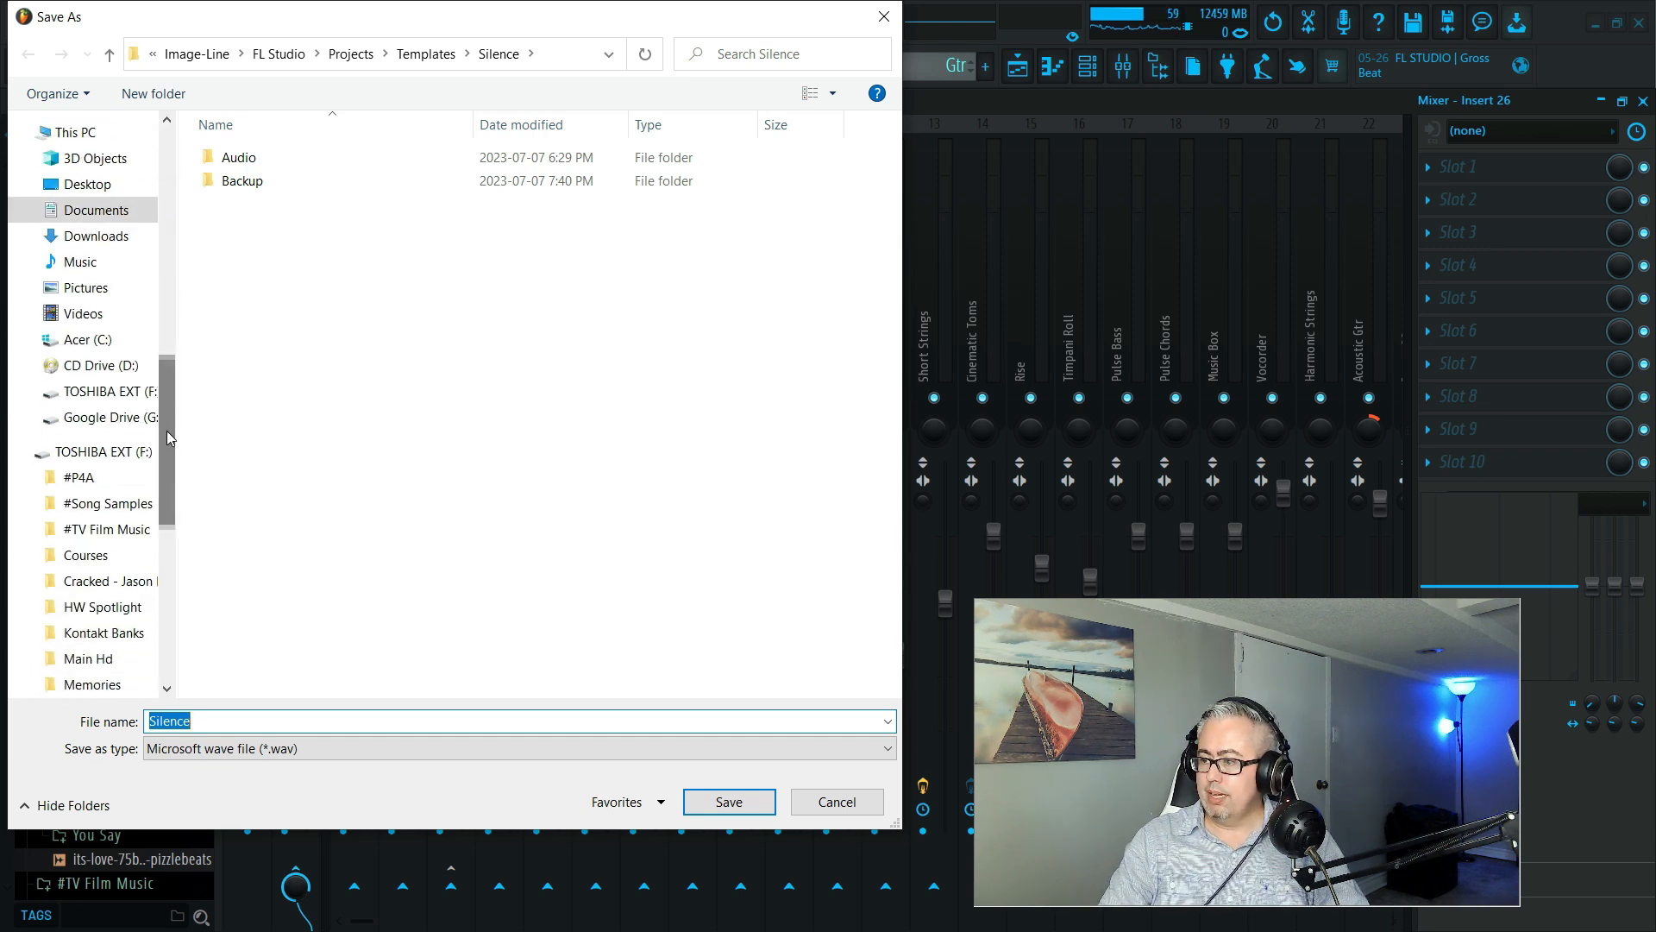
left_click(114, 399)
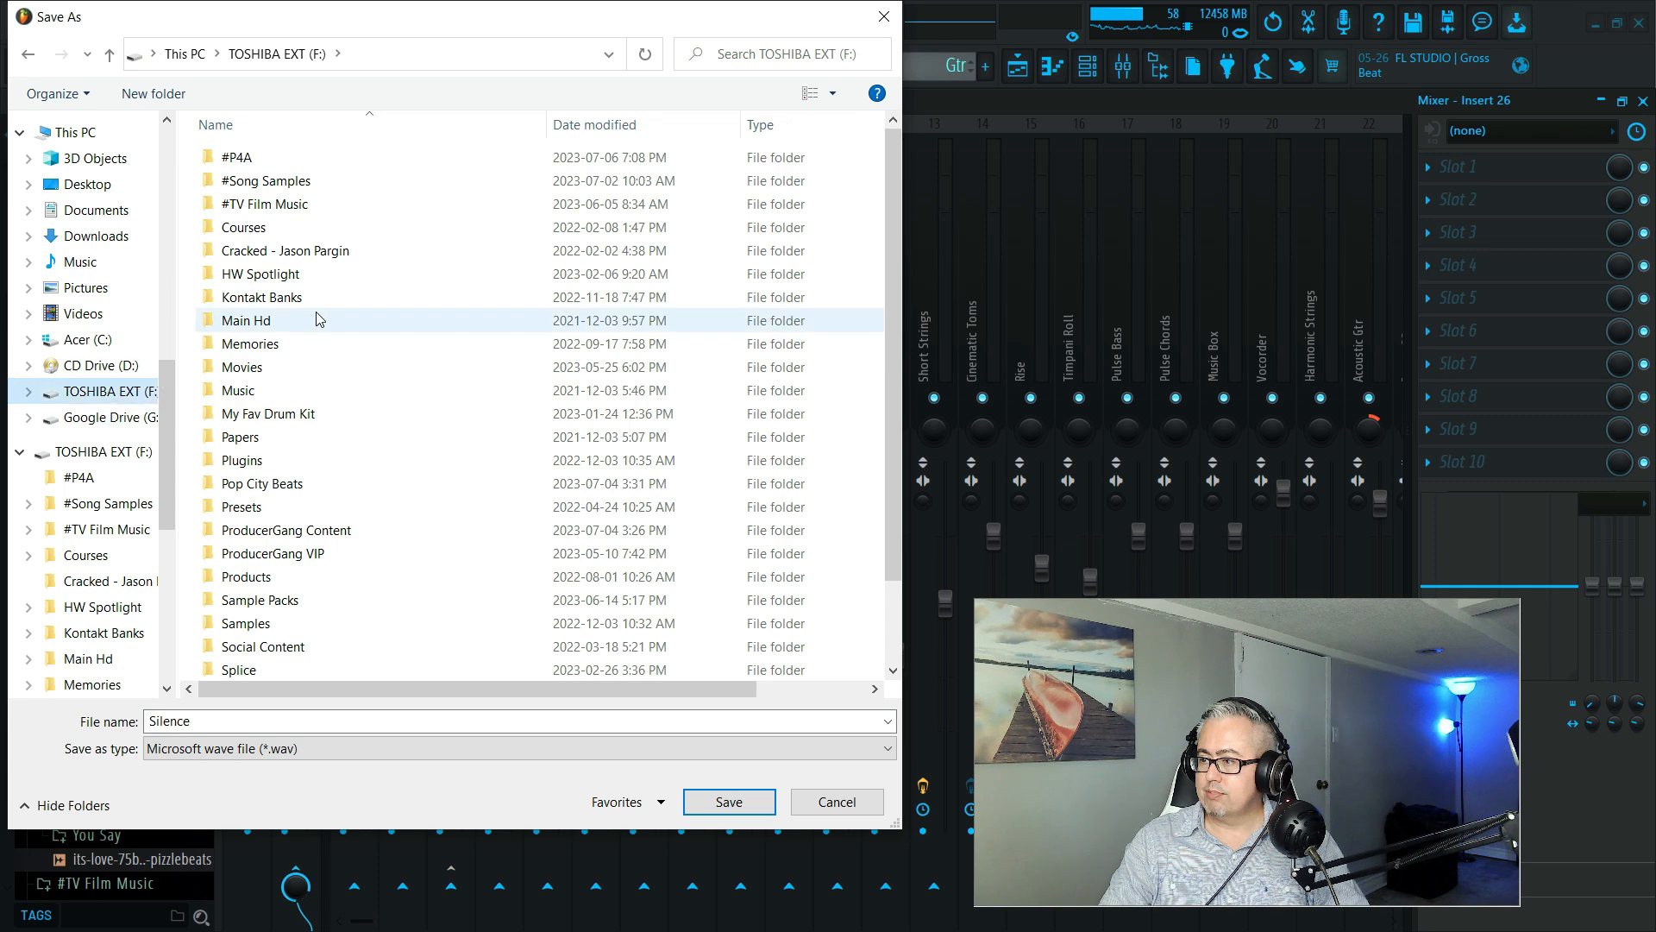
left_click(256, 186)
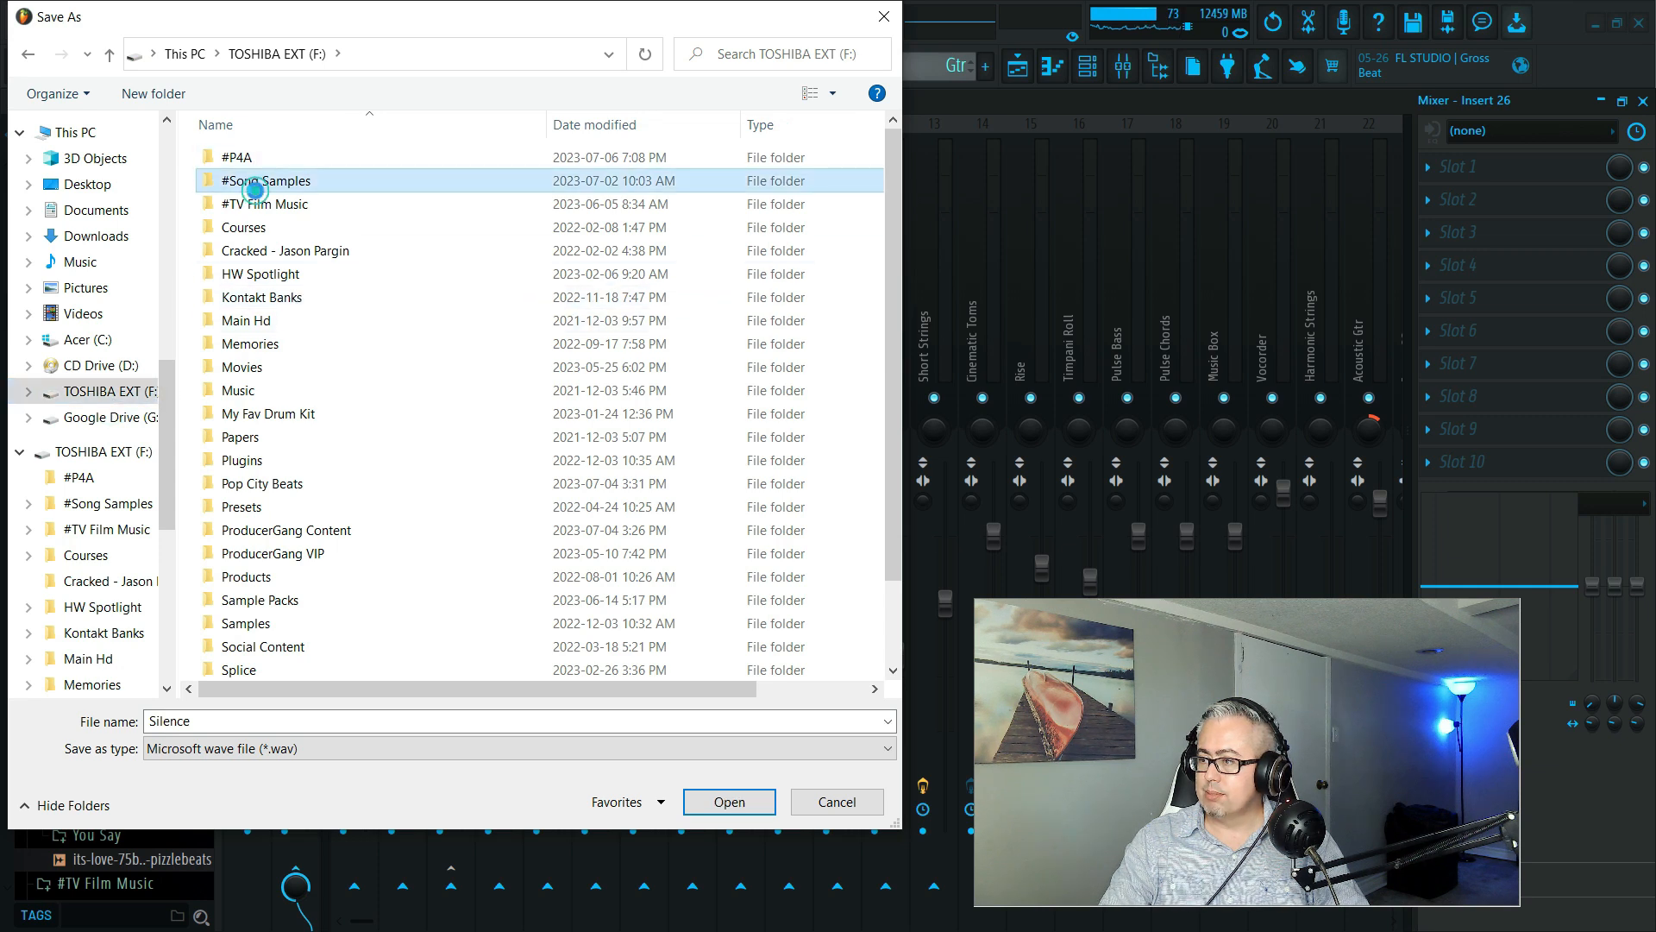
double_click(257, 183)
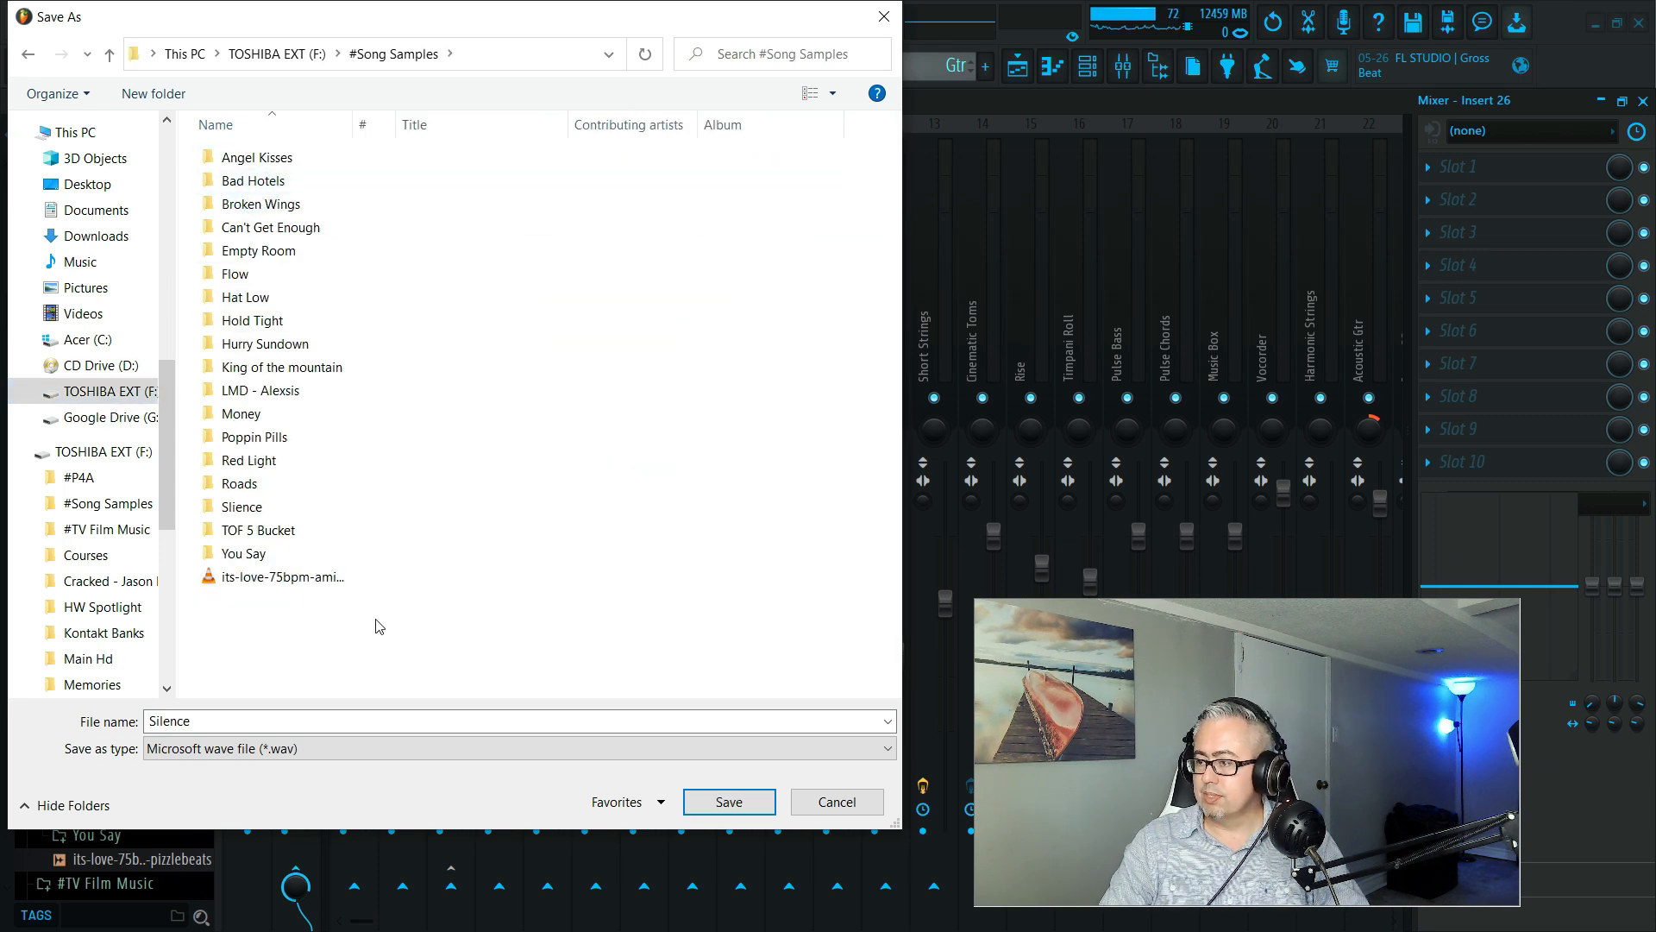
double_click(278, 505)
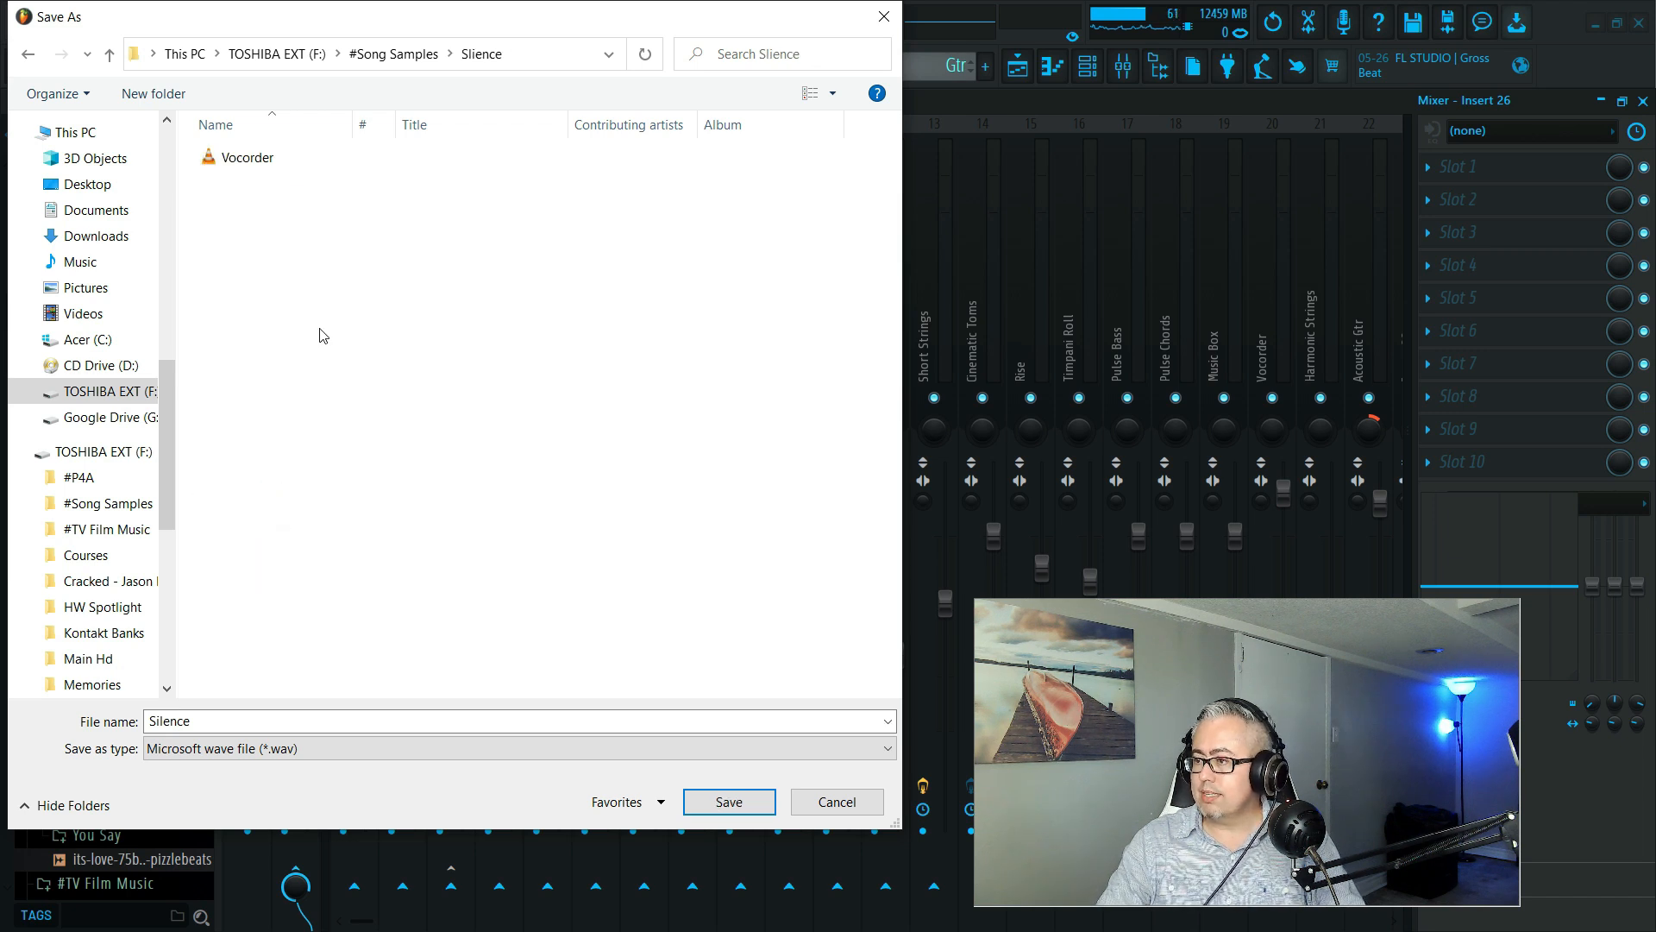
Create a new folder named Silence Stems inside the Slience folder
right_click(320, 335)
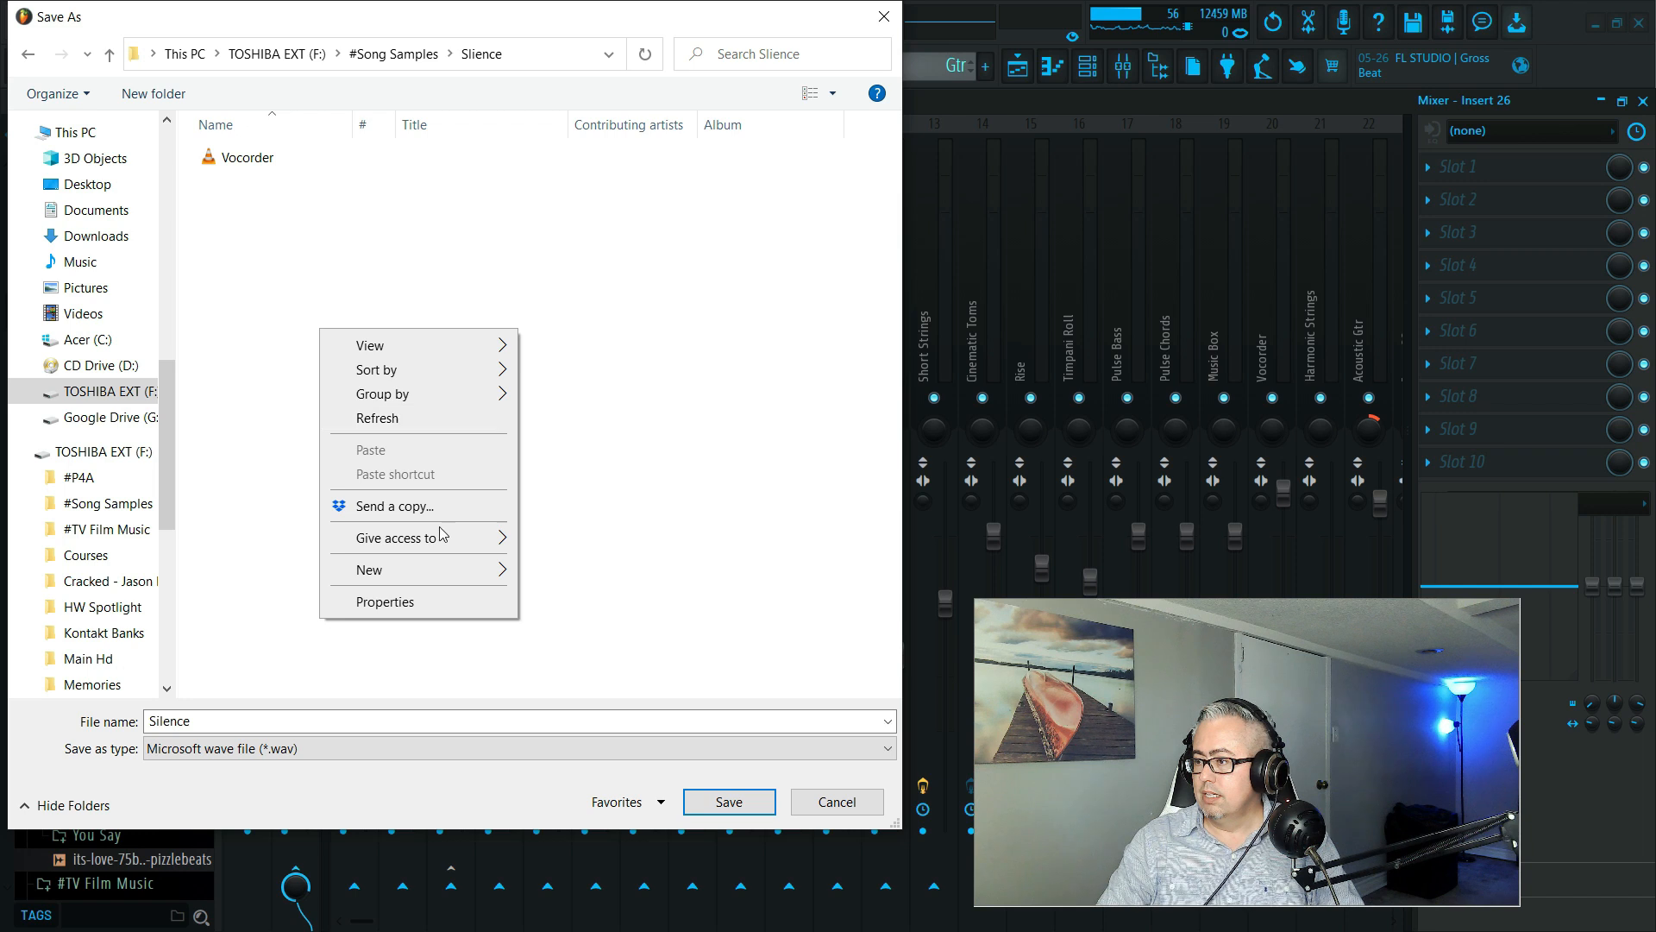
mouse_move(506, 575)
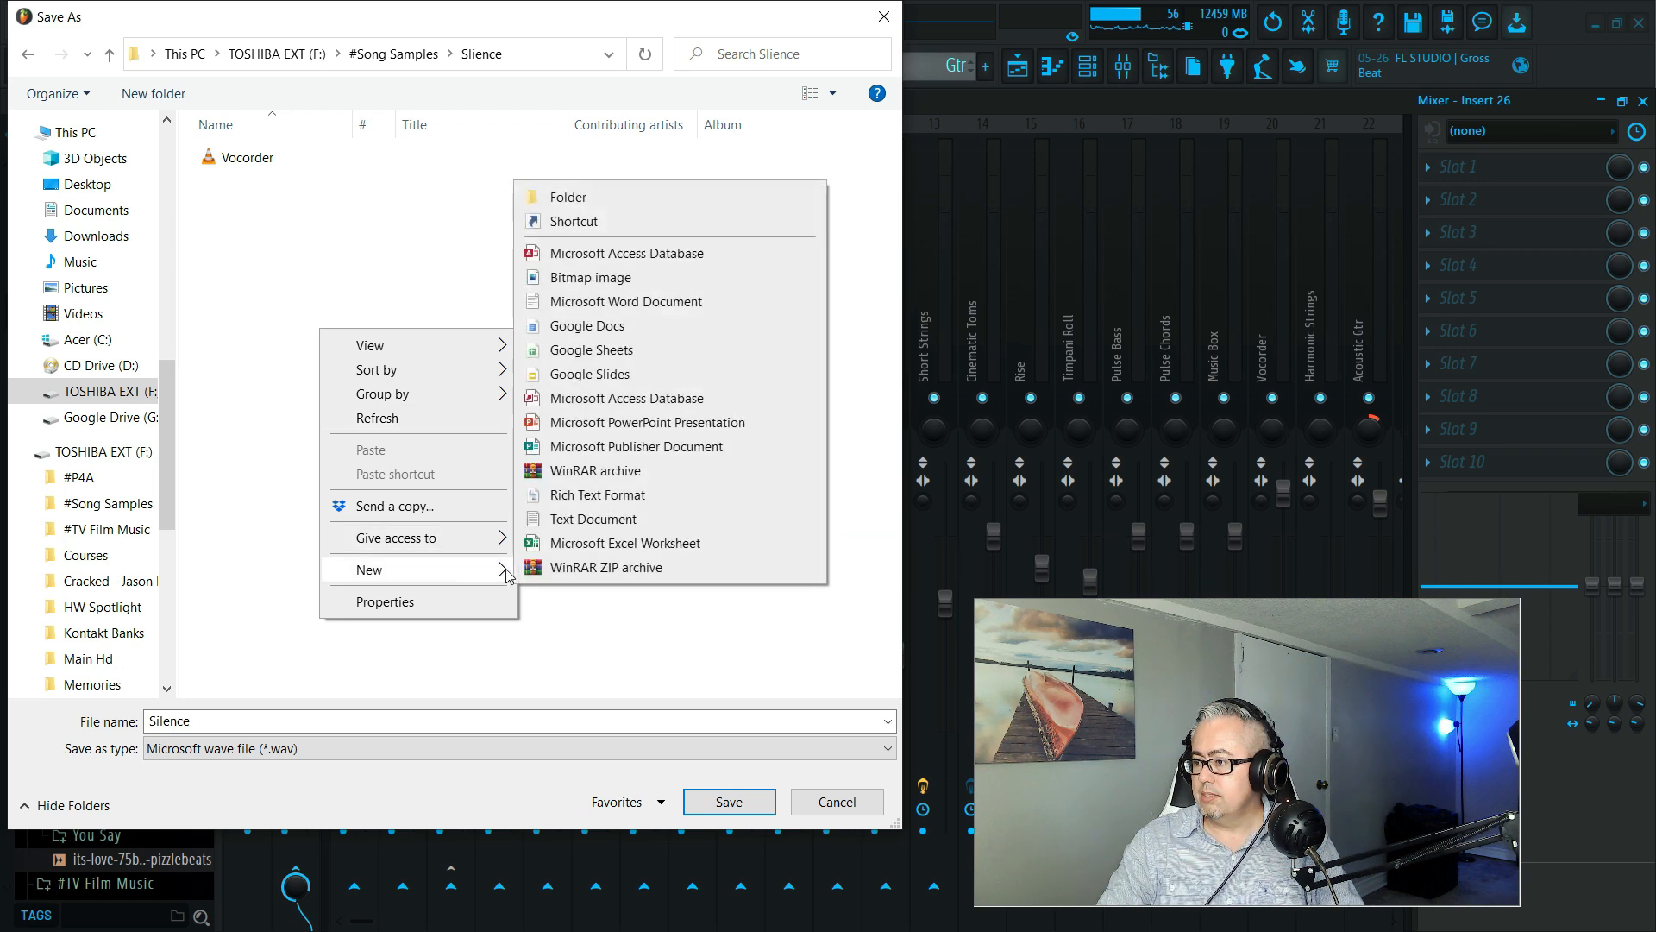
left_click(641, 198)
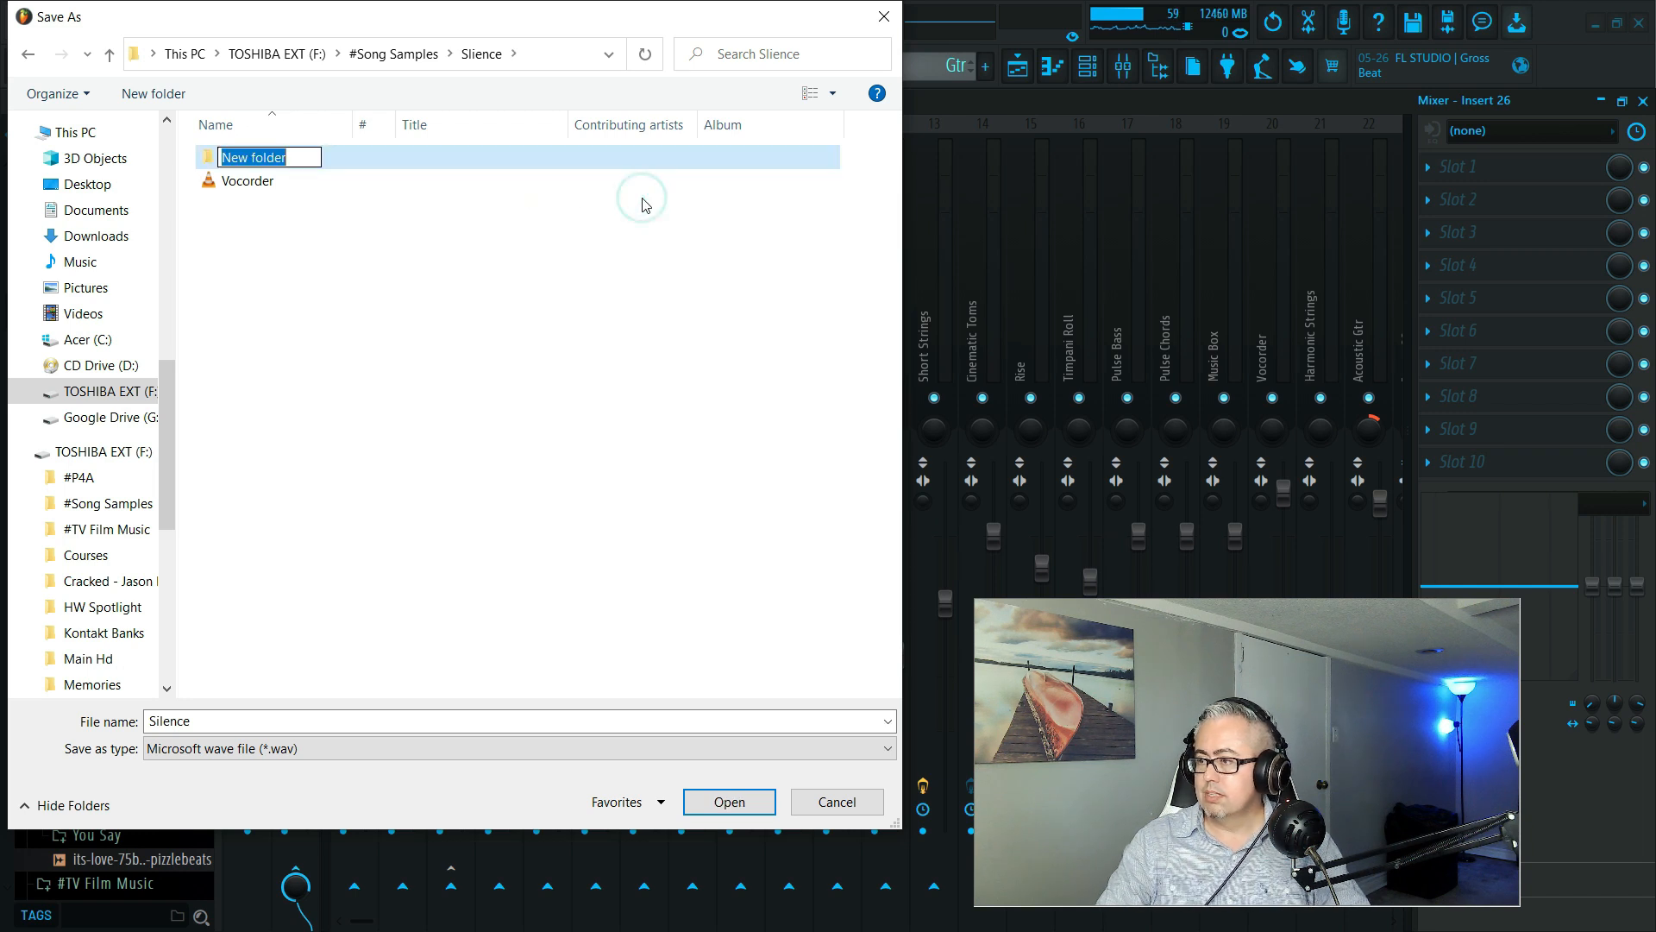
type("Sil")
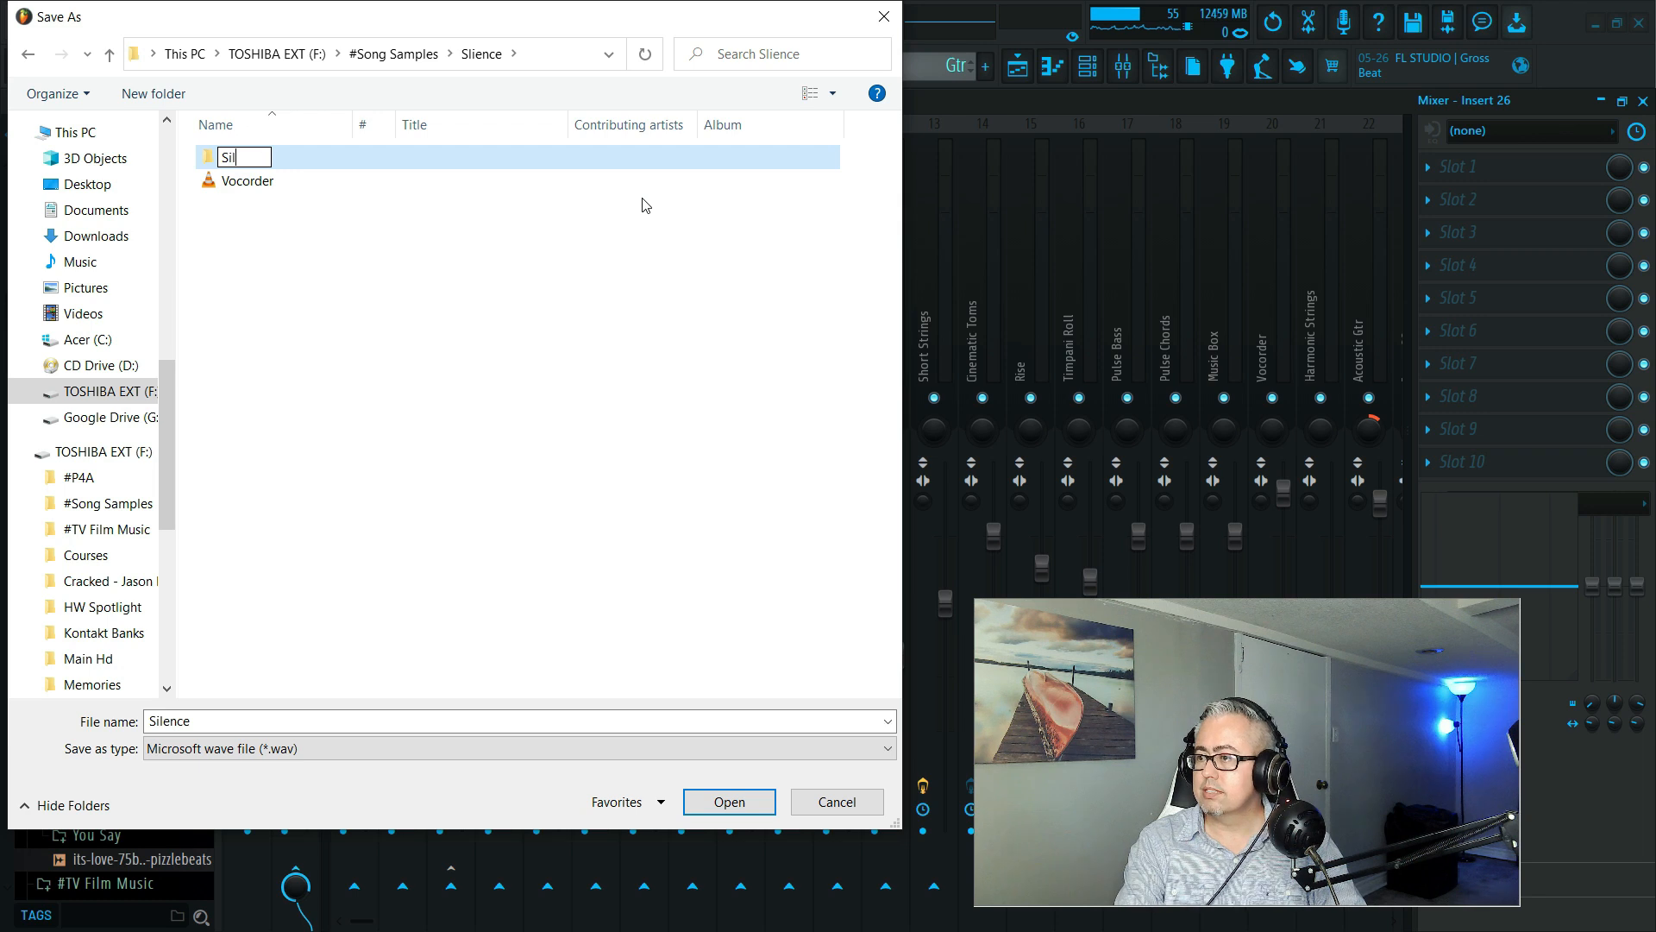
type("ence Stems")
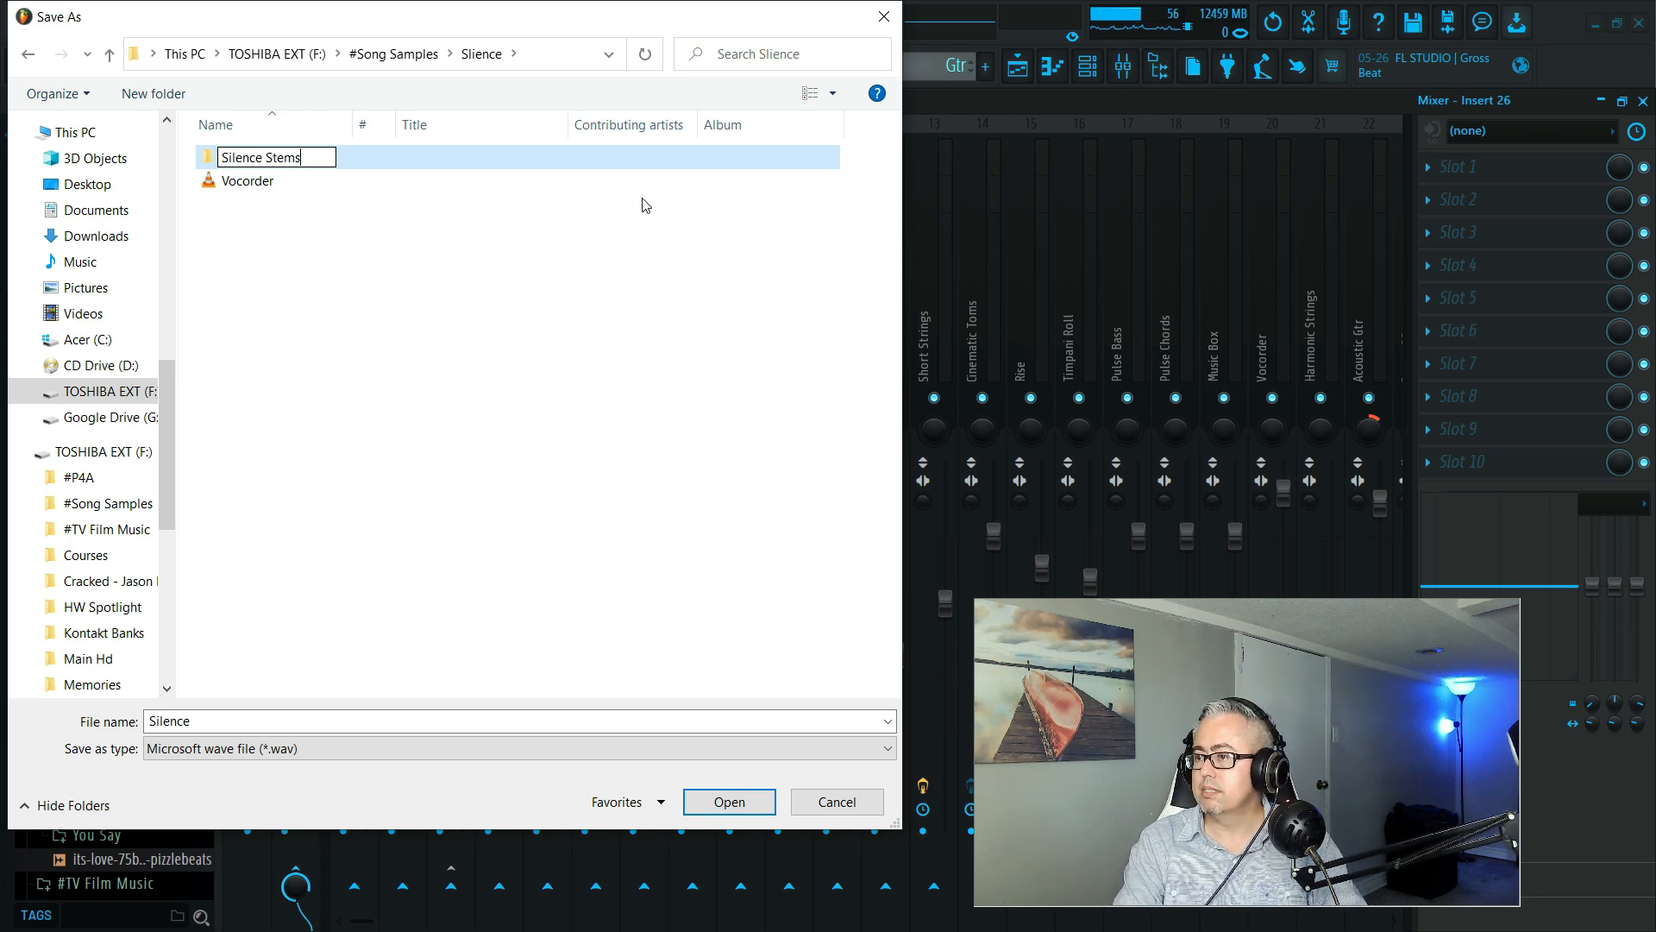
key("Return")
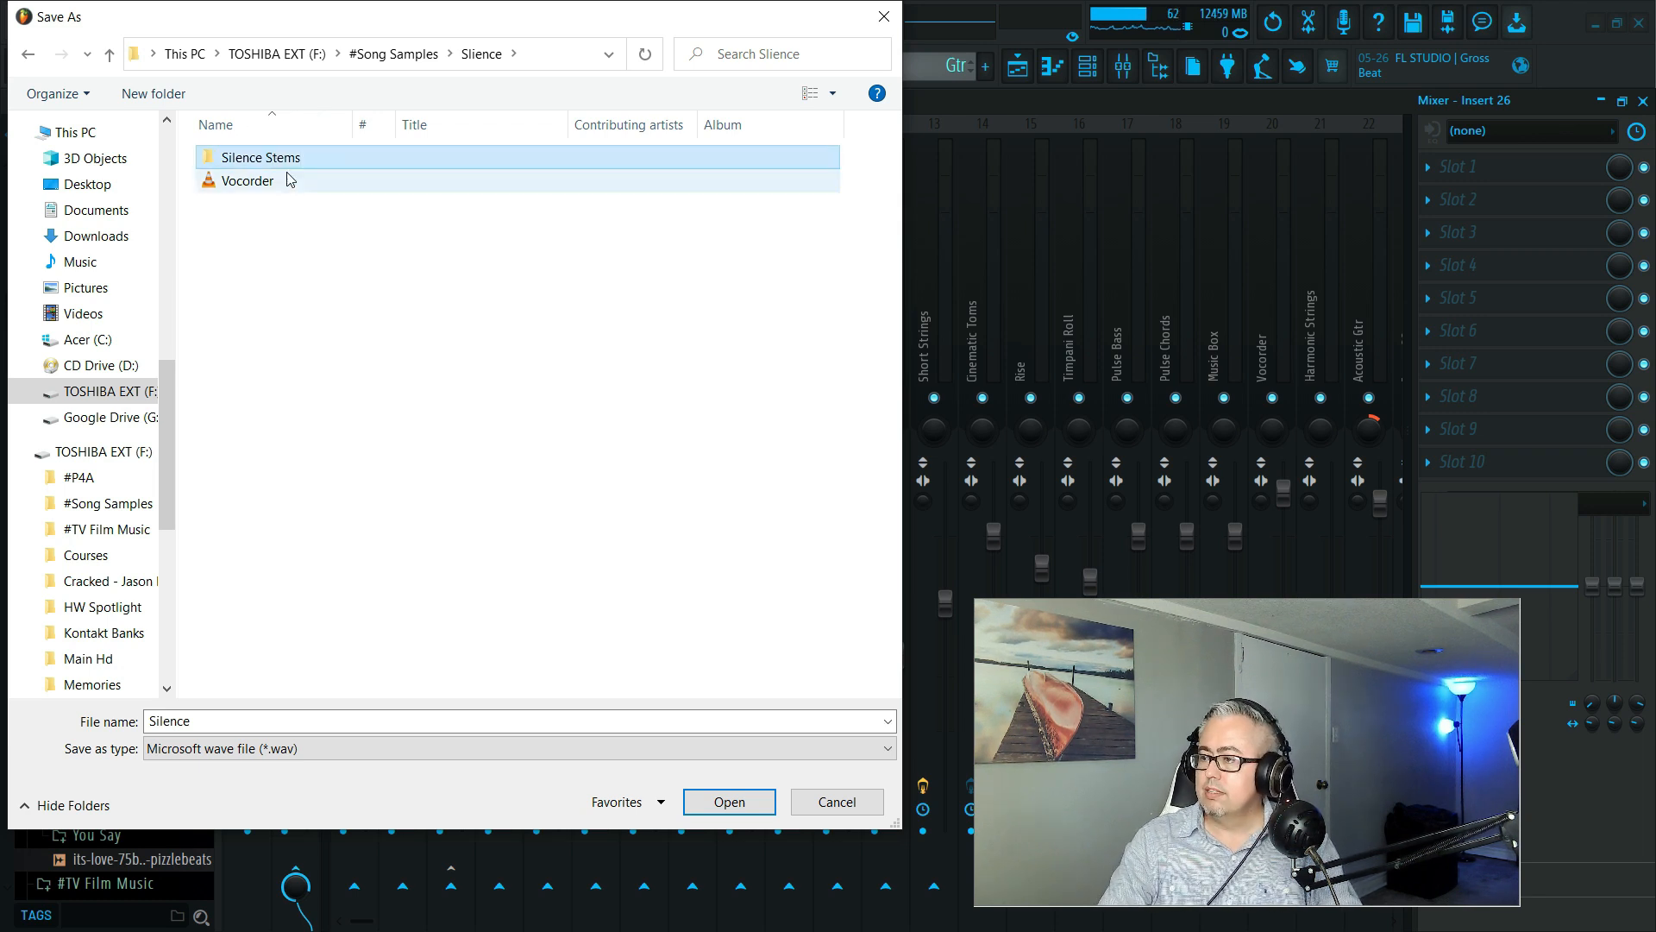
Save the export as Silence in the Silence Stems folder and render it with Split mixer tracks enabled
double_click(288, 160)
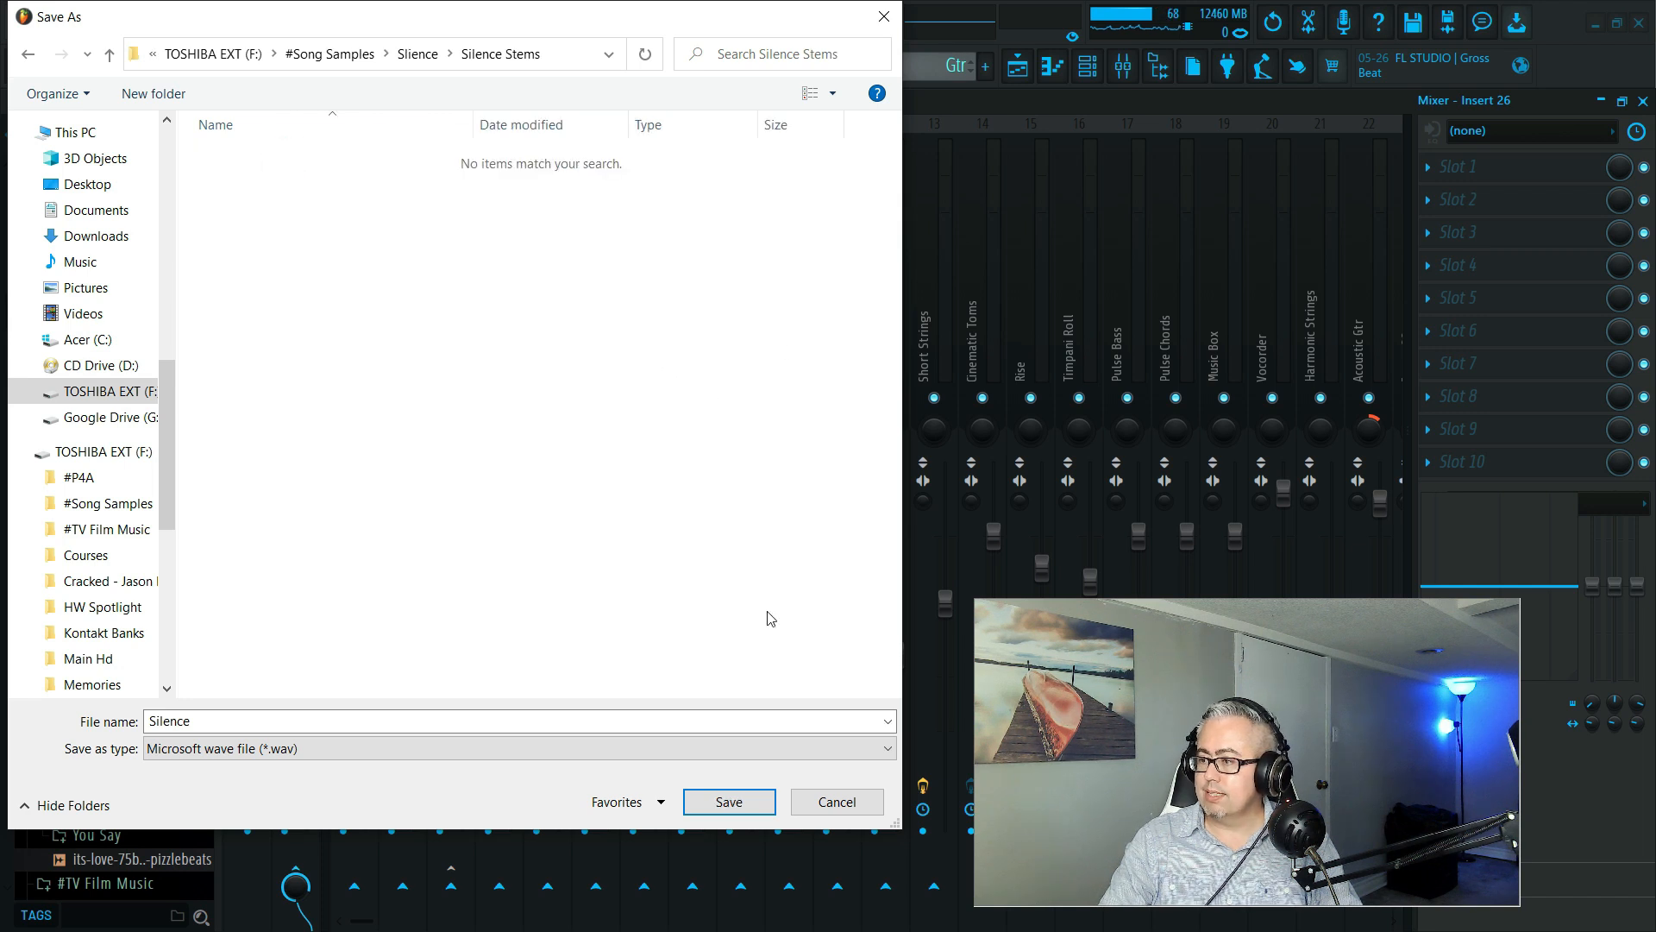
left_click(729, 802)
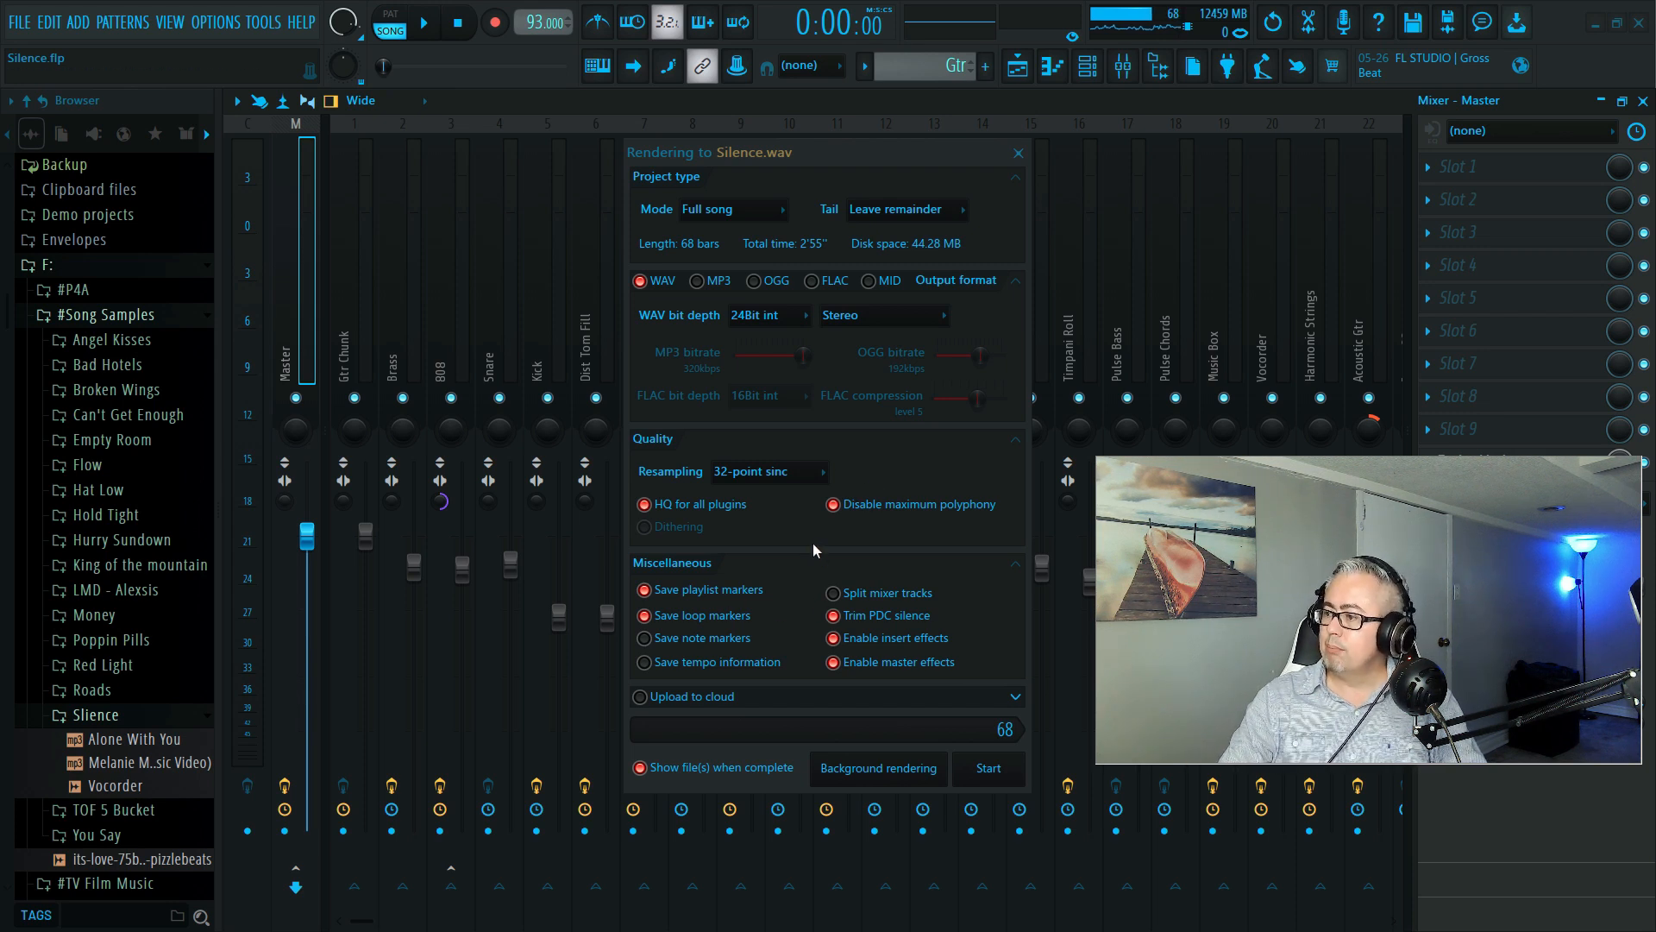
left_click(836, 594)
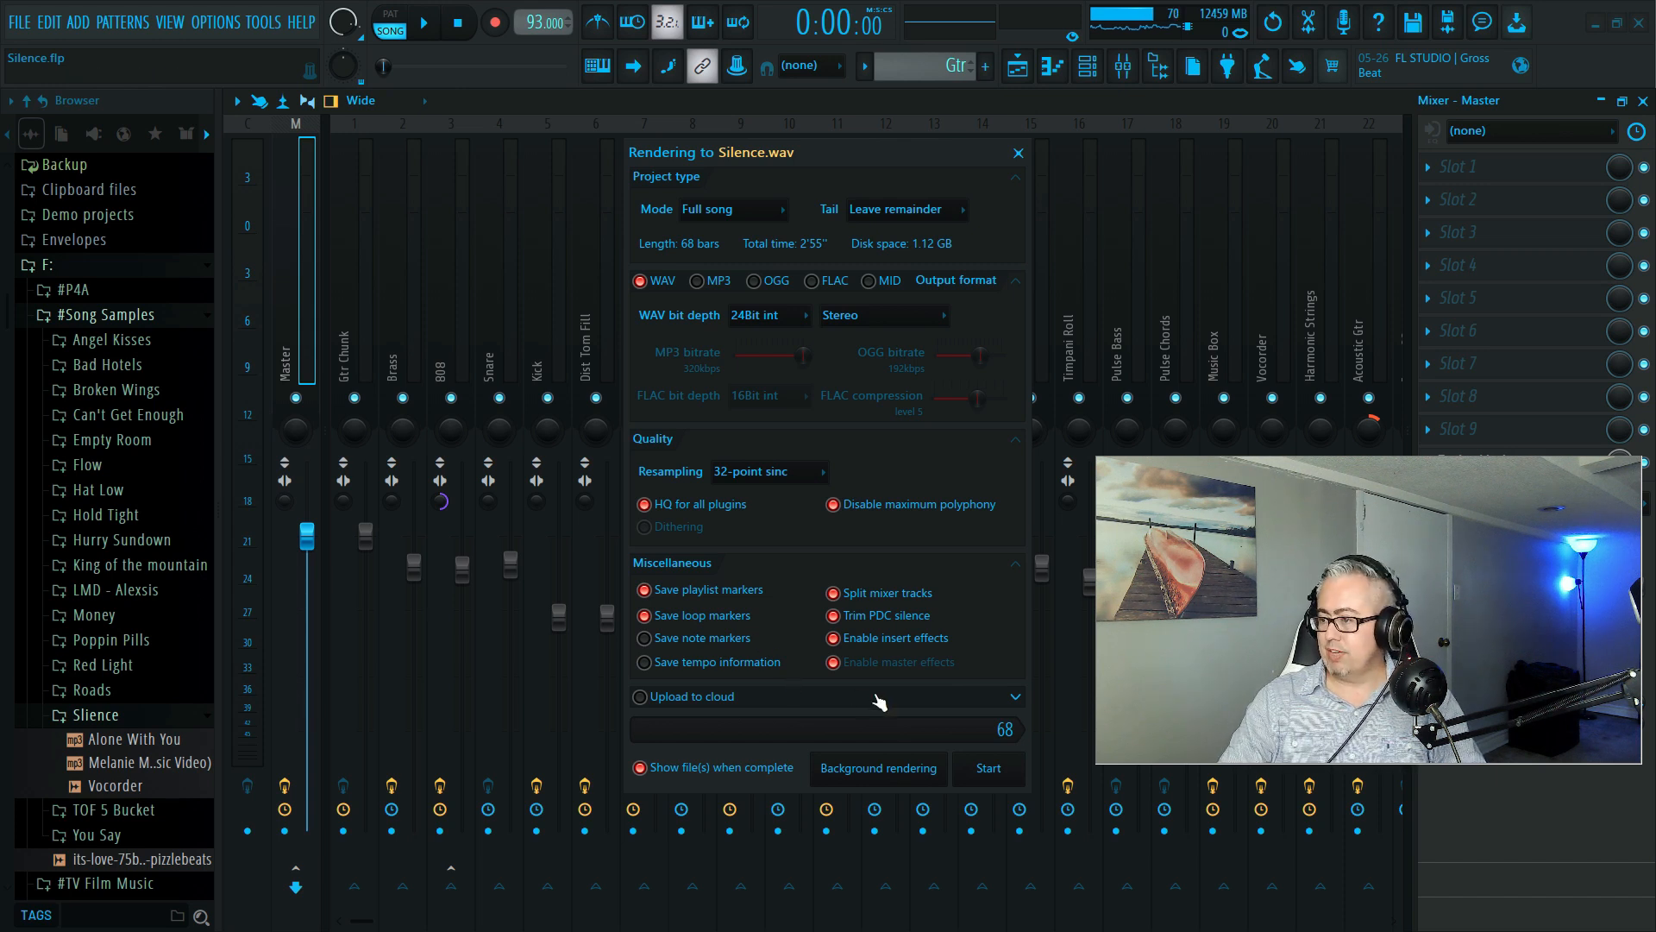
left_click(1002, 779)
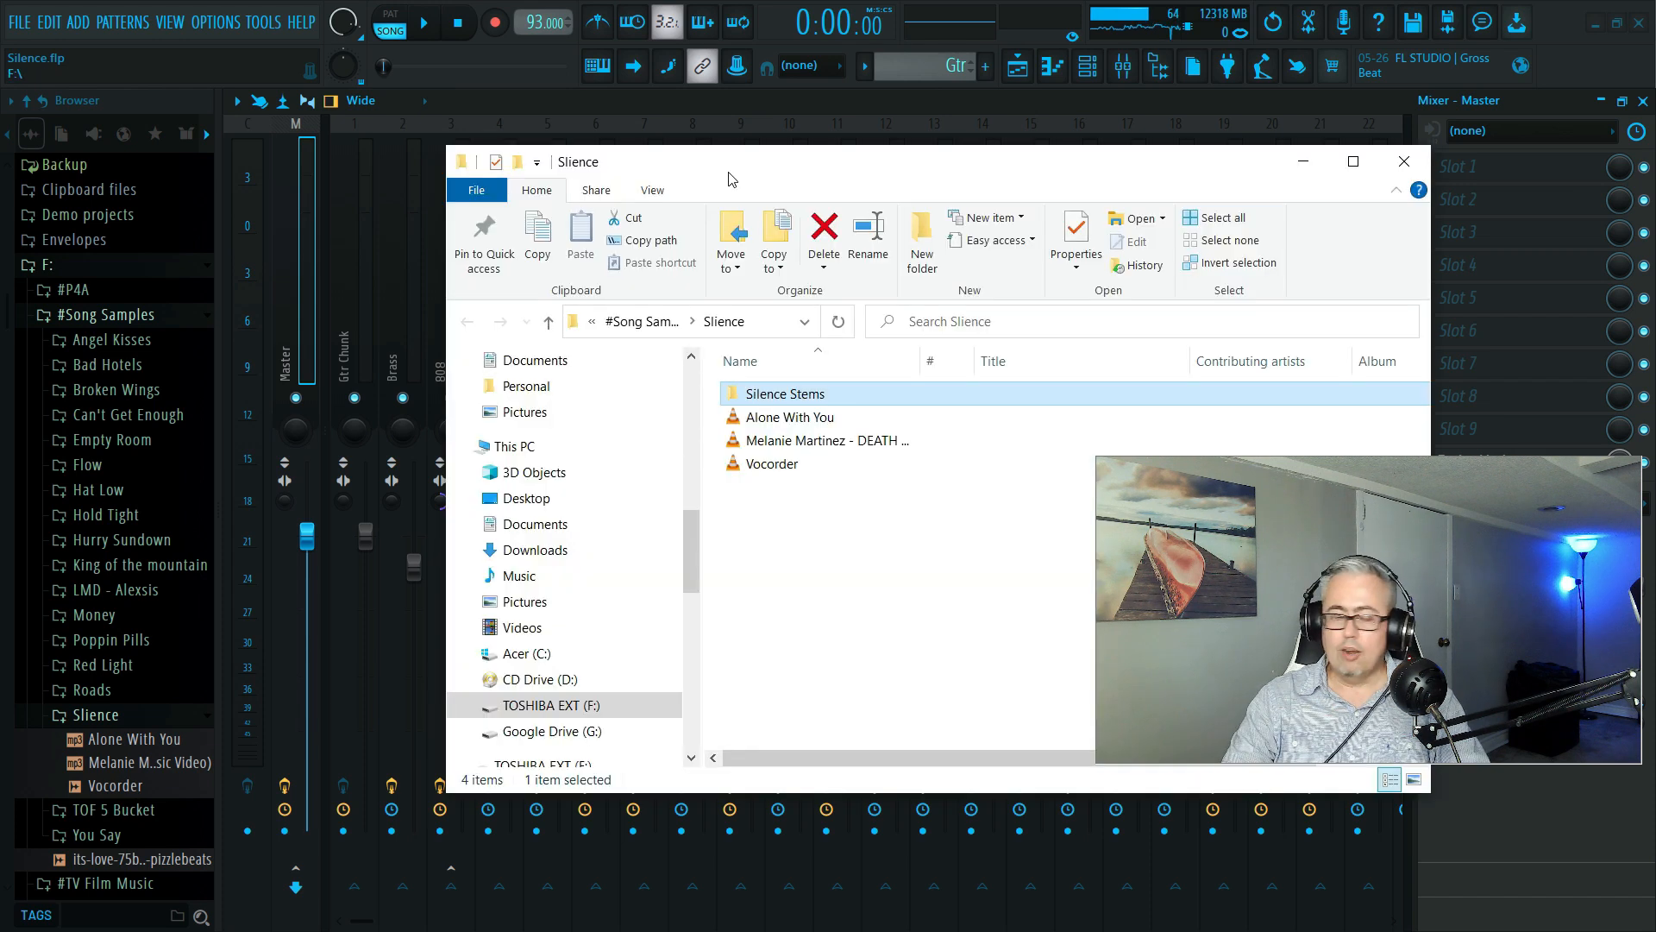
Open the Silence Stems folder in the file browser window and examine the list of exported stem files
double_click(794, 396)
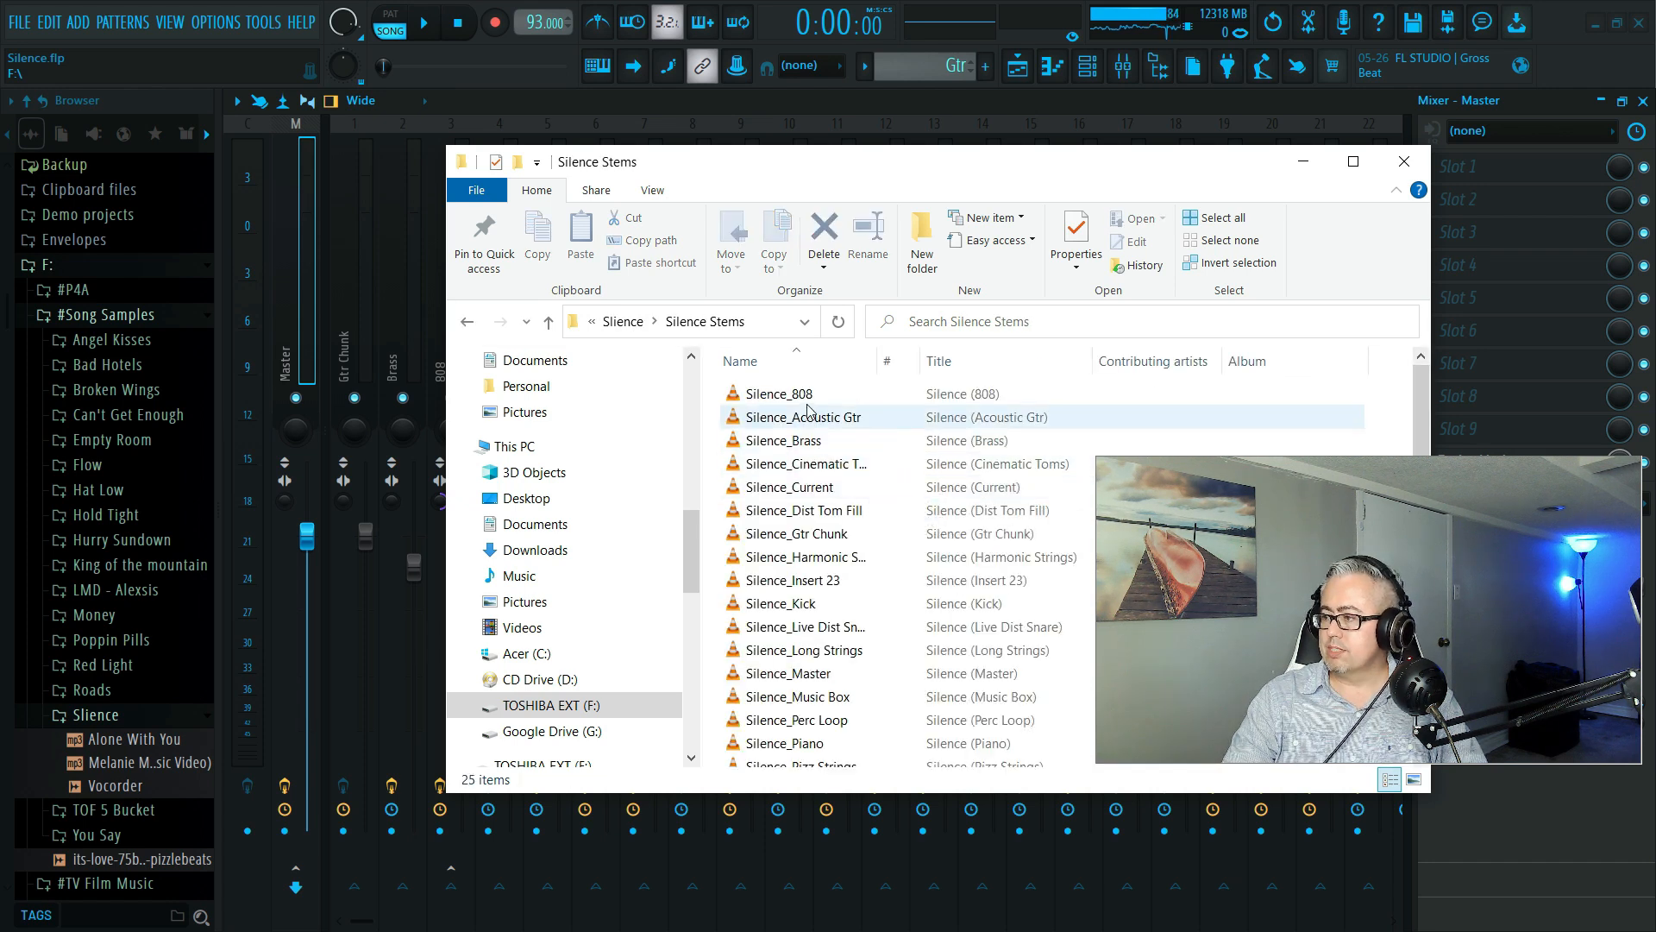
scroll(809, 410, "down", 3)
scroll(809, 411, "up", 3)
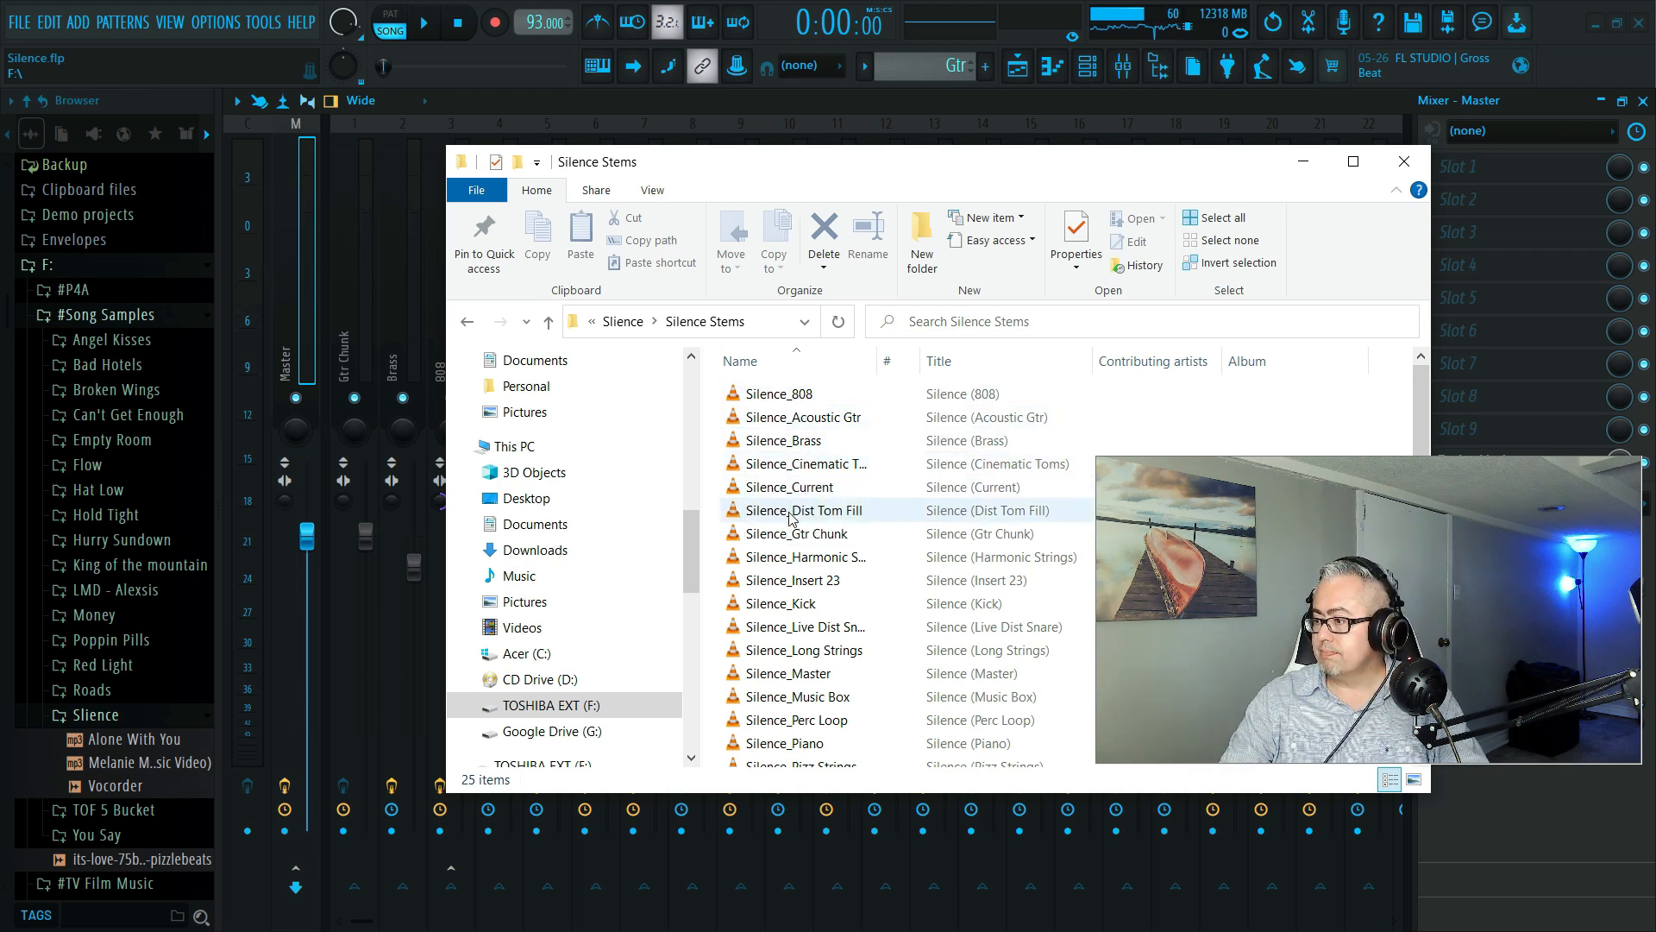
scroll(781, 595, "down", 3)
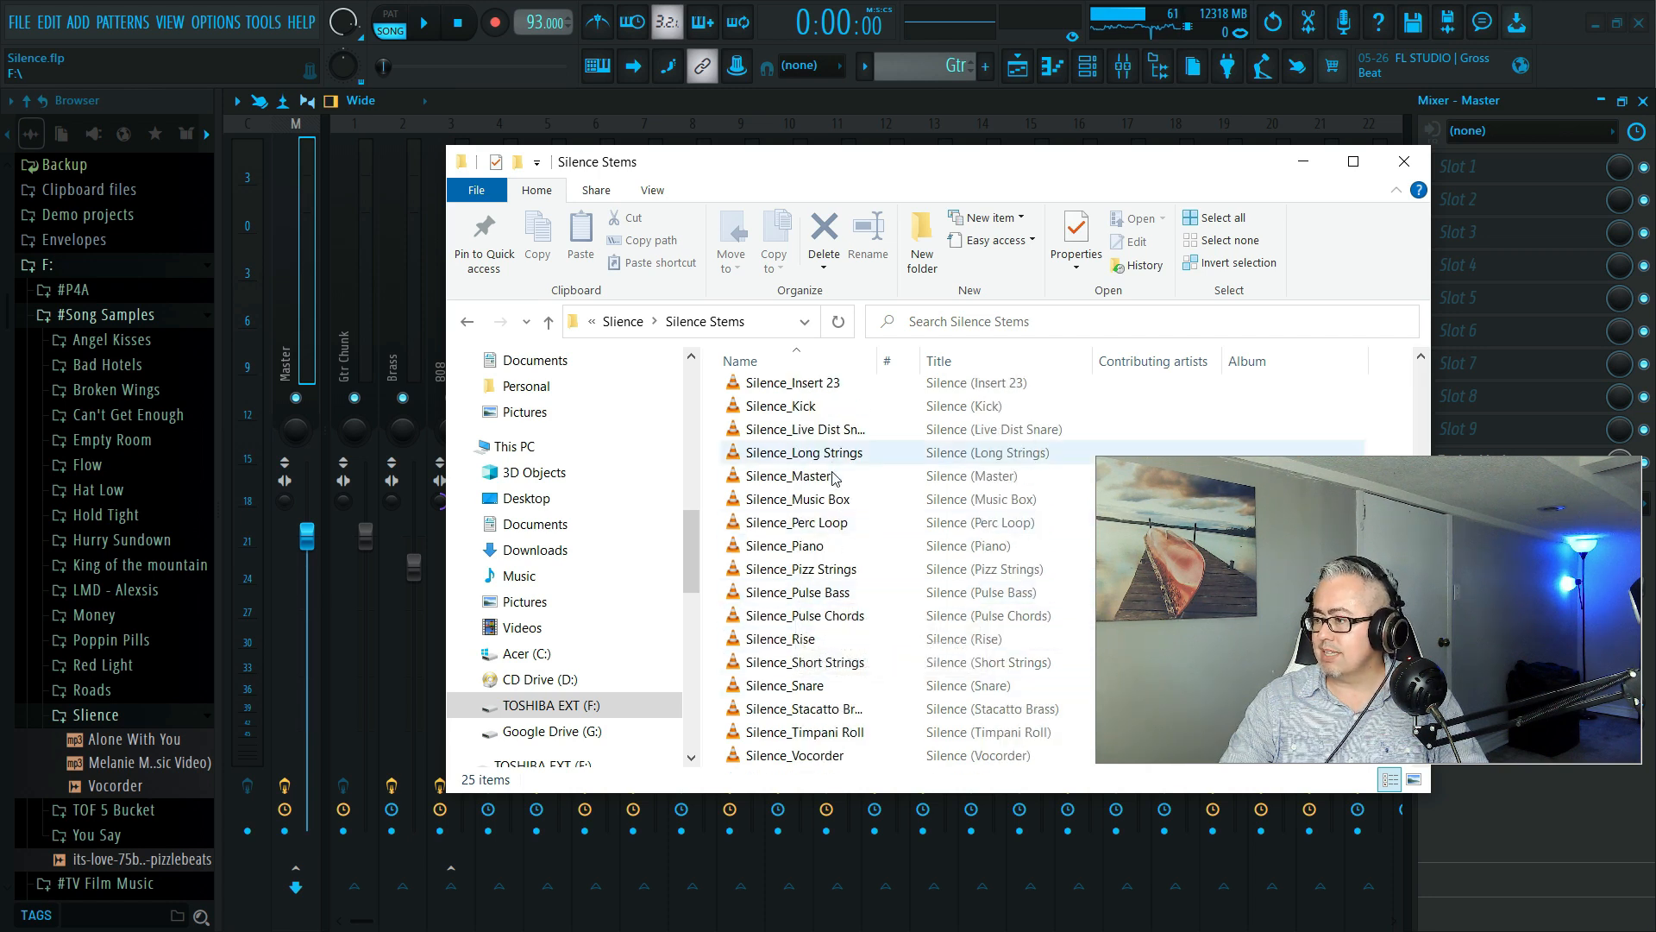
scroll(776, 604, "up", 3)
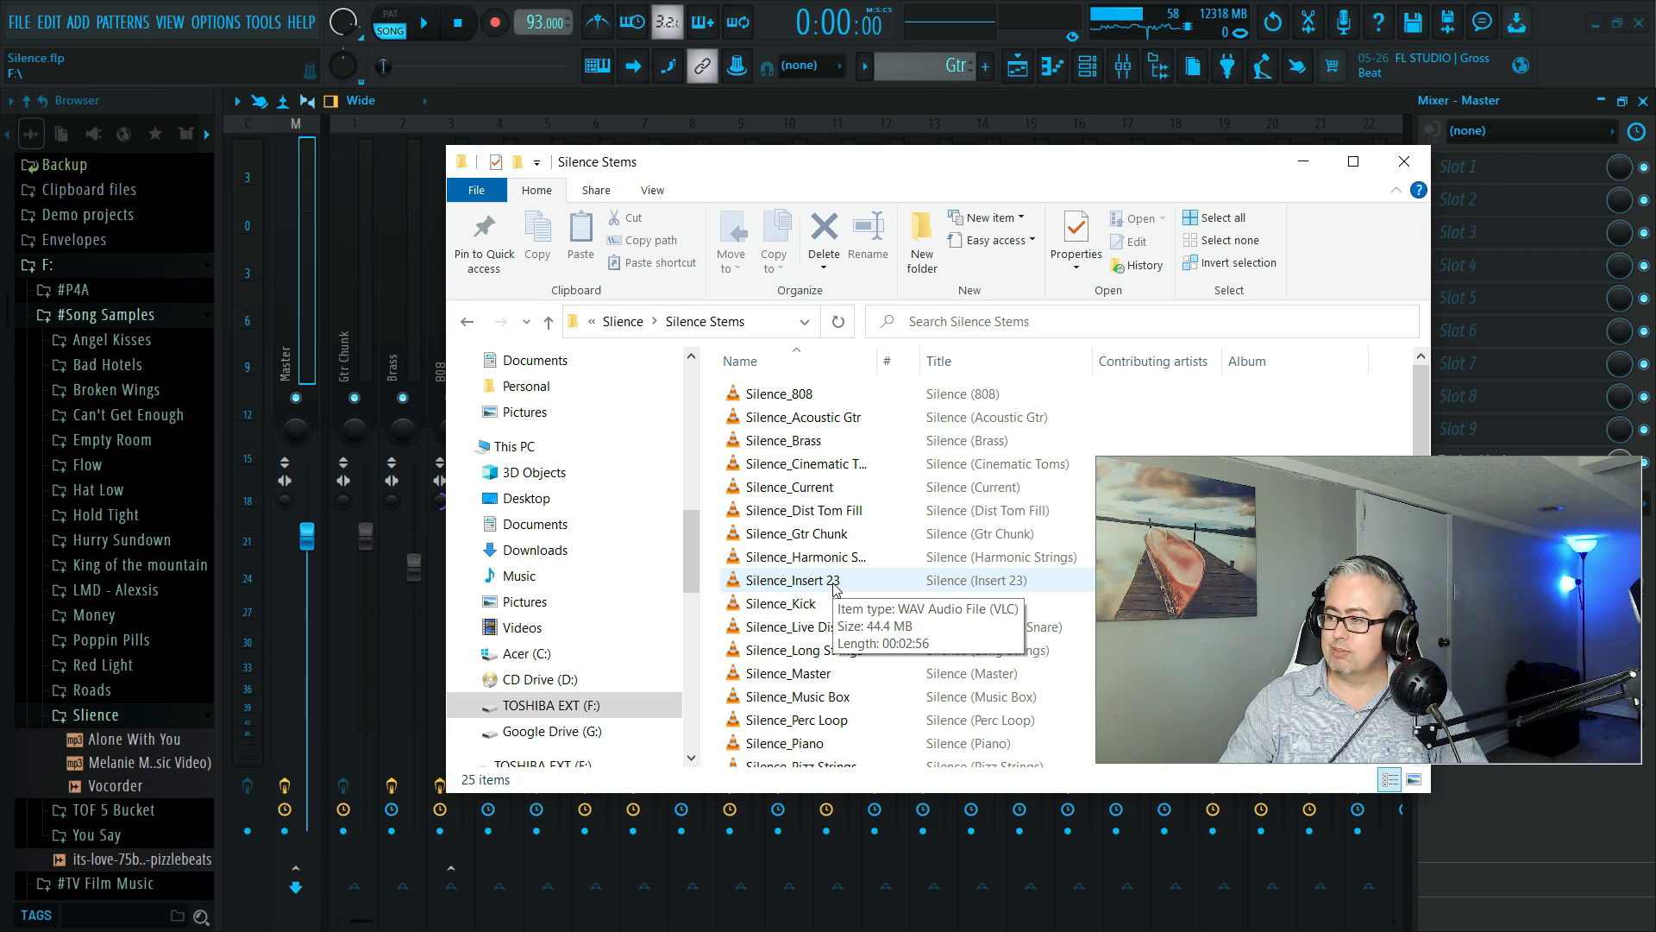
Delete the unneeded Silence_Current file from the Silence Stems folder
left_click(797, 495)
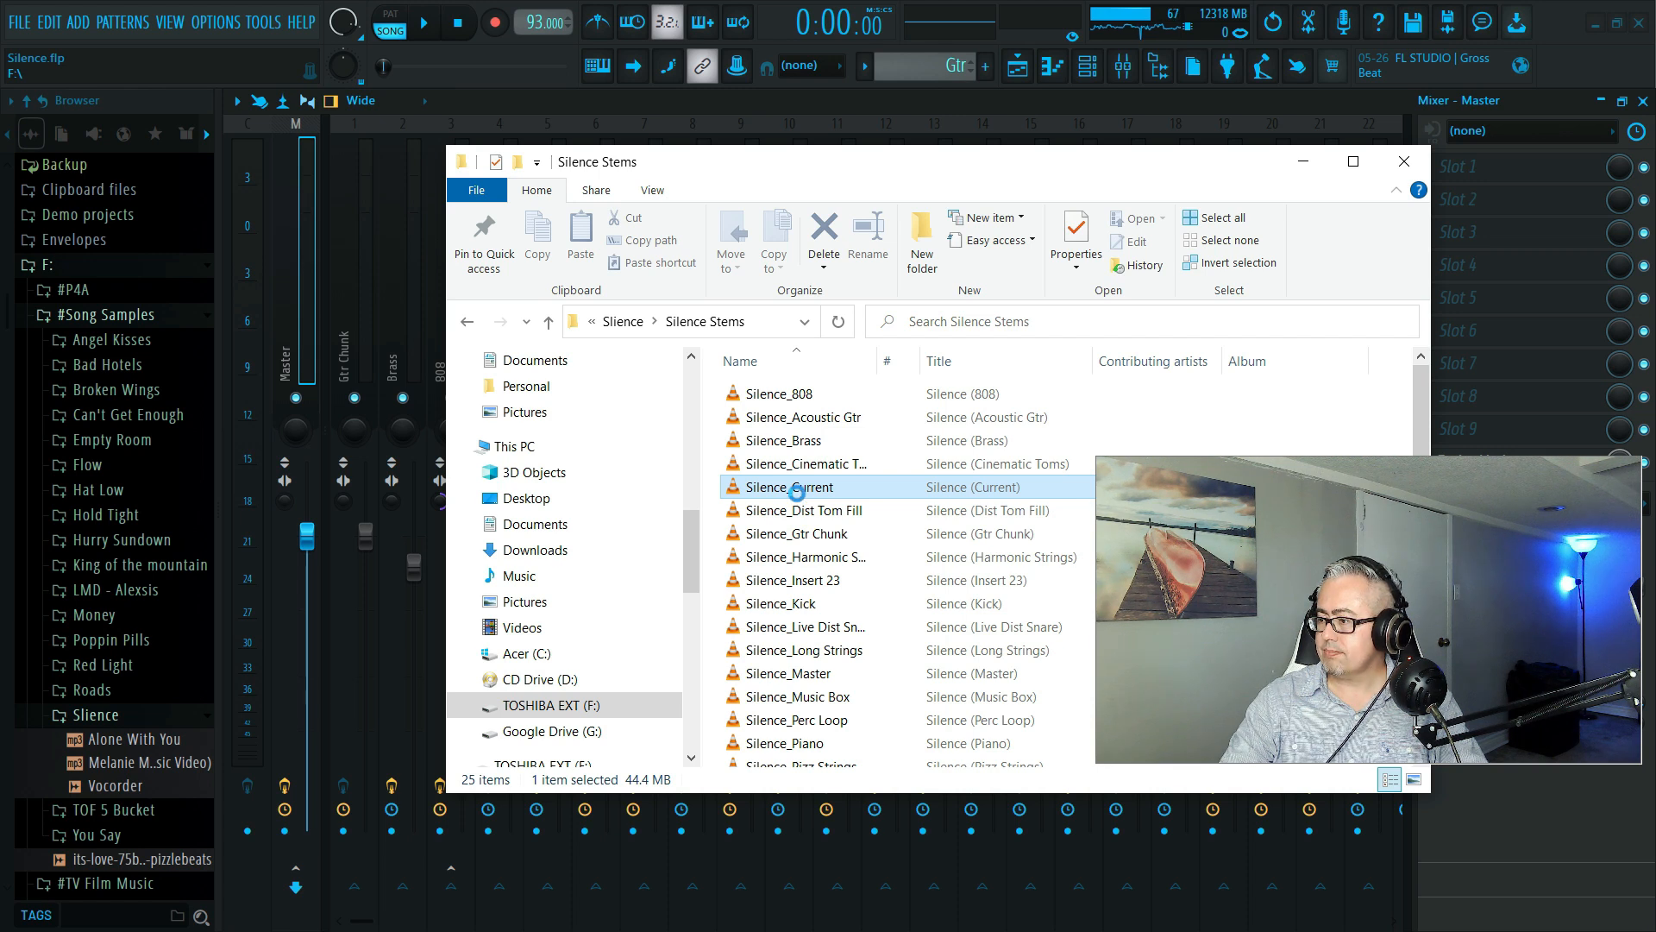
right_click(798, 497)
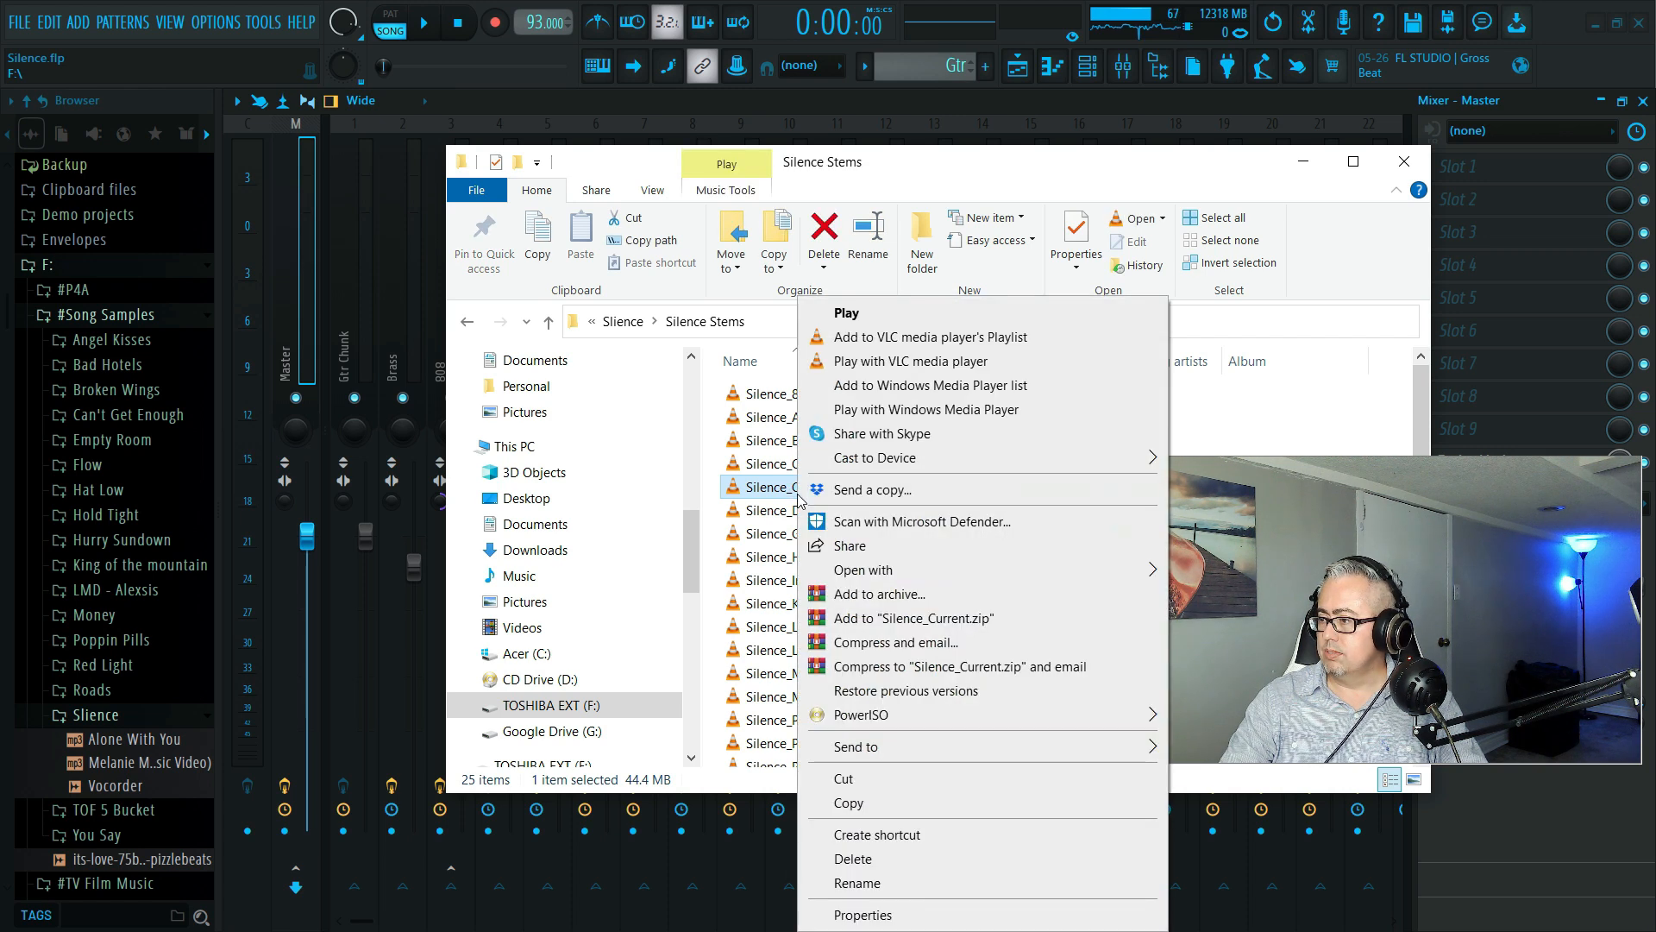
left_click(867, 859)
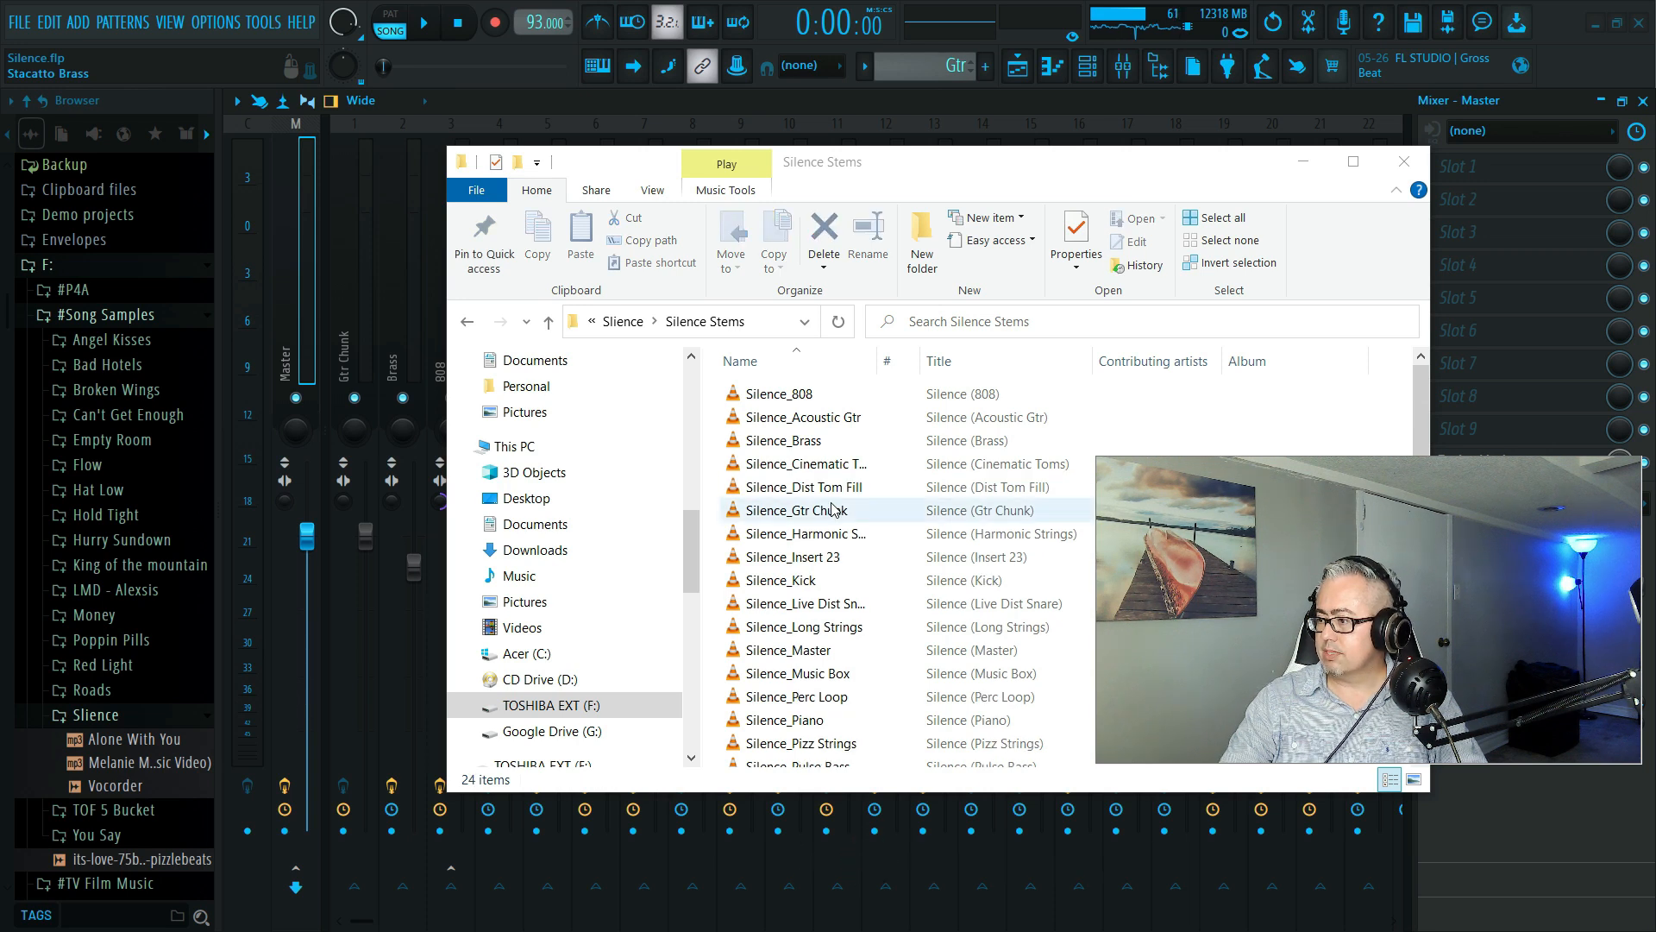
scroll(833, 518, "down", 1)
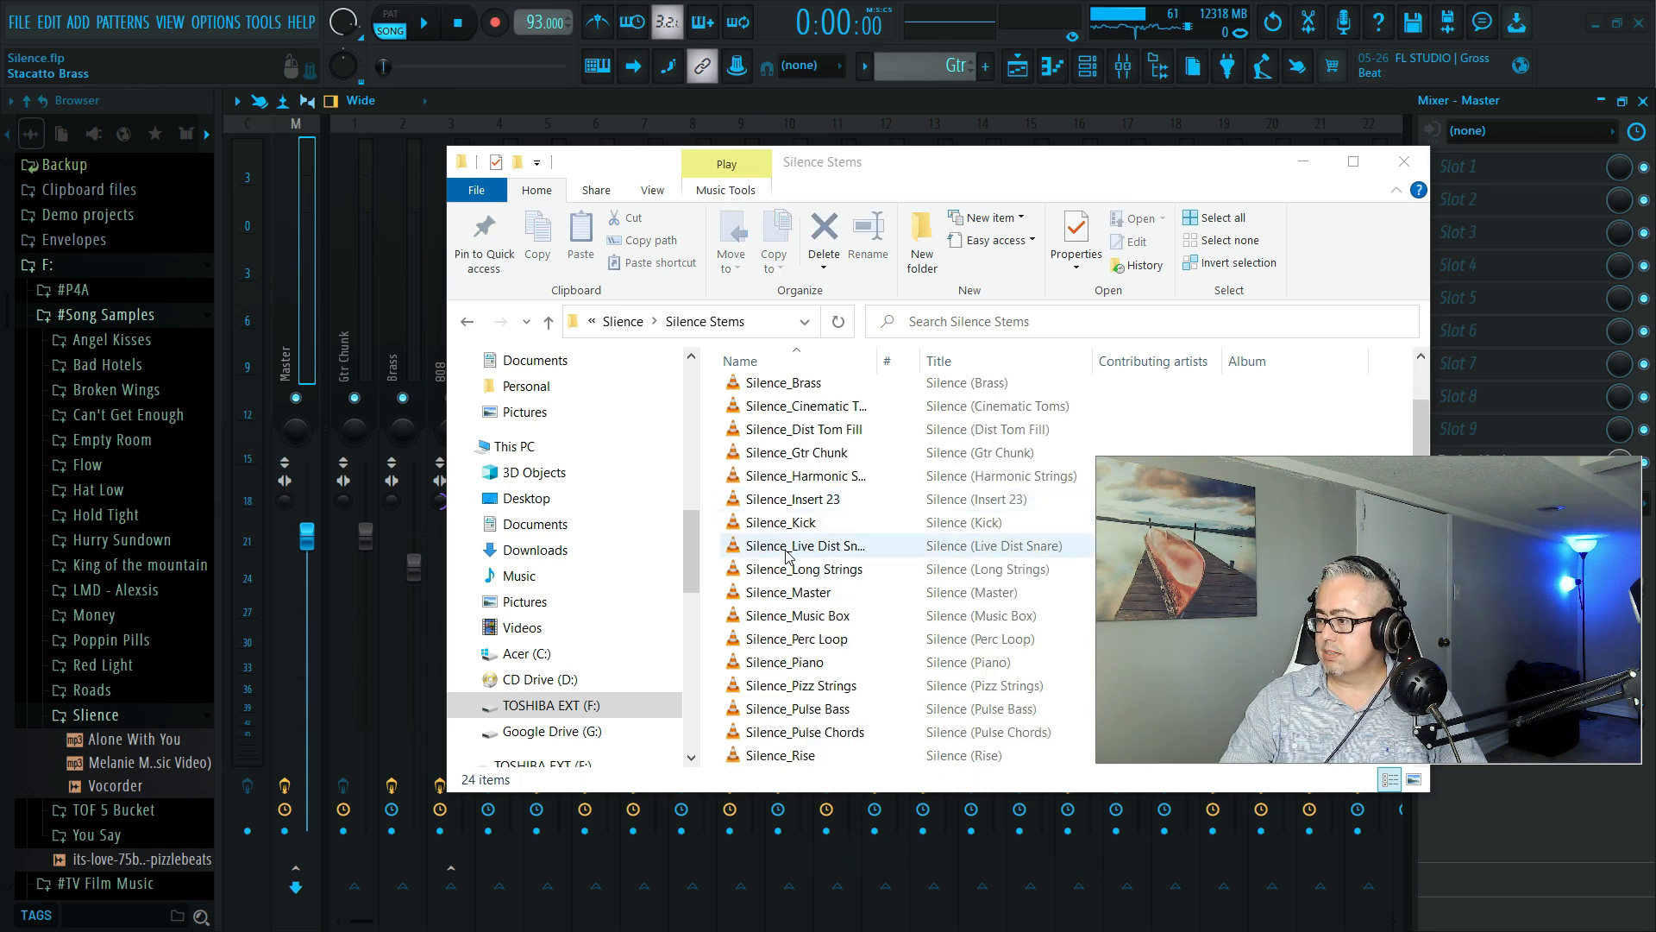
Delete the unneeded Silence_Master file from the Silence Stems folder
left_click(803, 593)
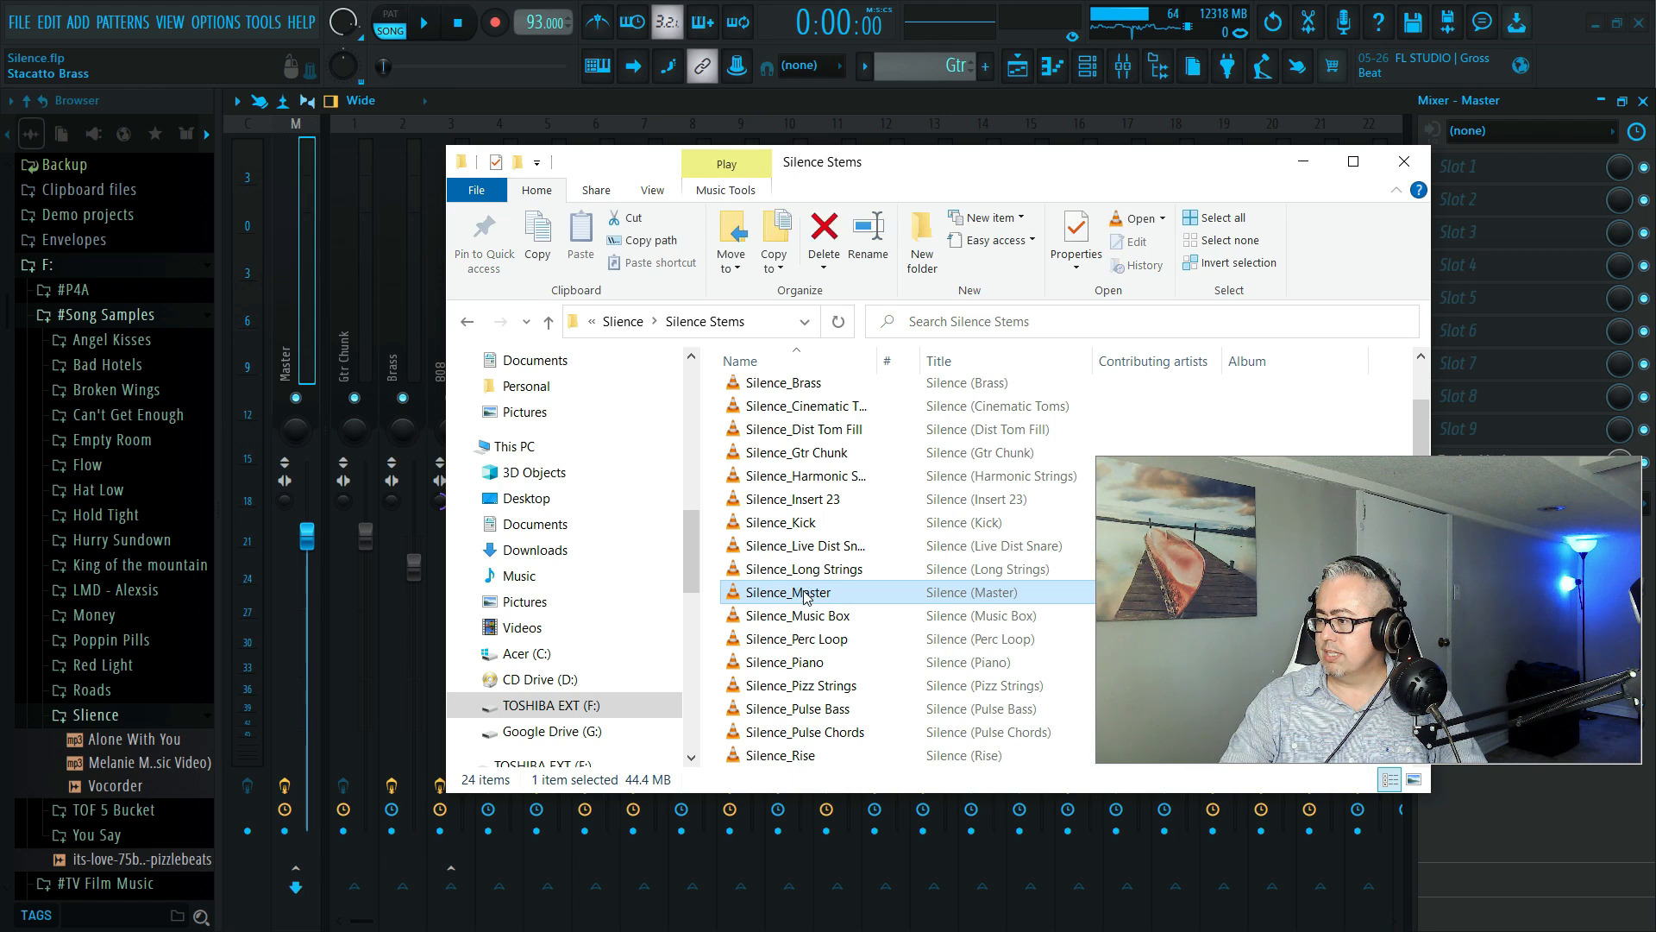
right_click(803, 592)
left_click(888, 863)
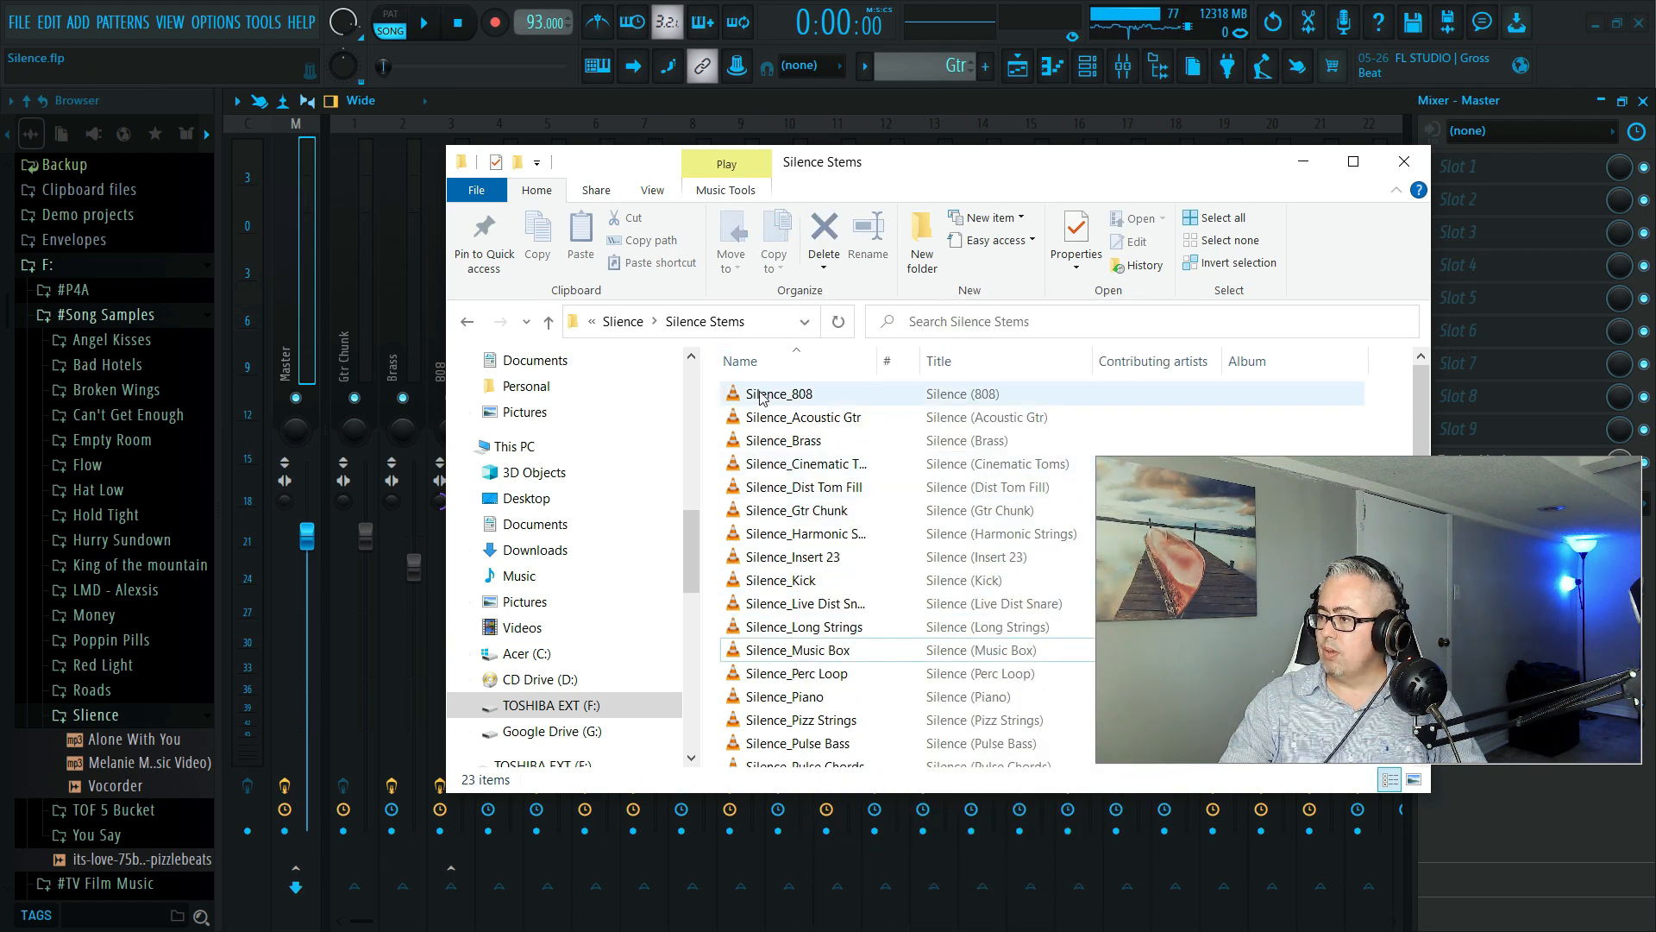
Move the Silence Stems folder window aside and save the Silence.flp project
left_click_drag(856, 184, 1016, 240)
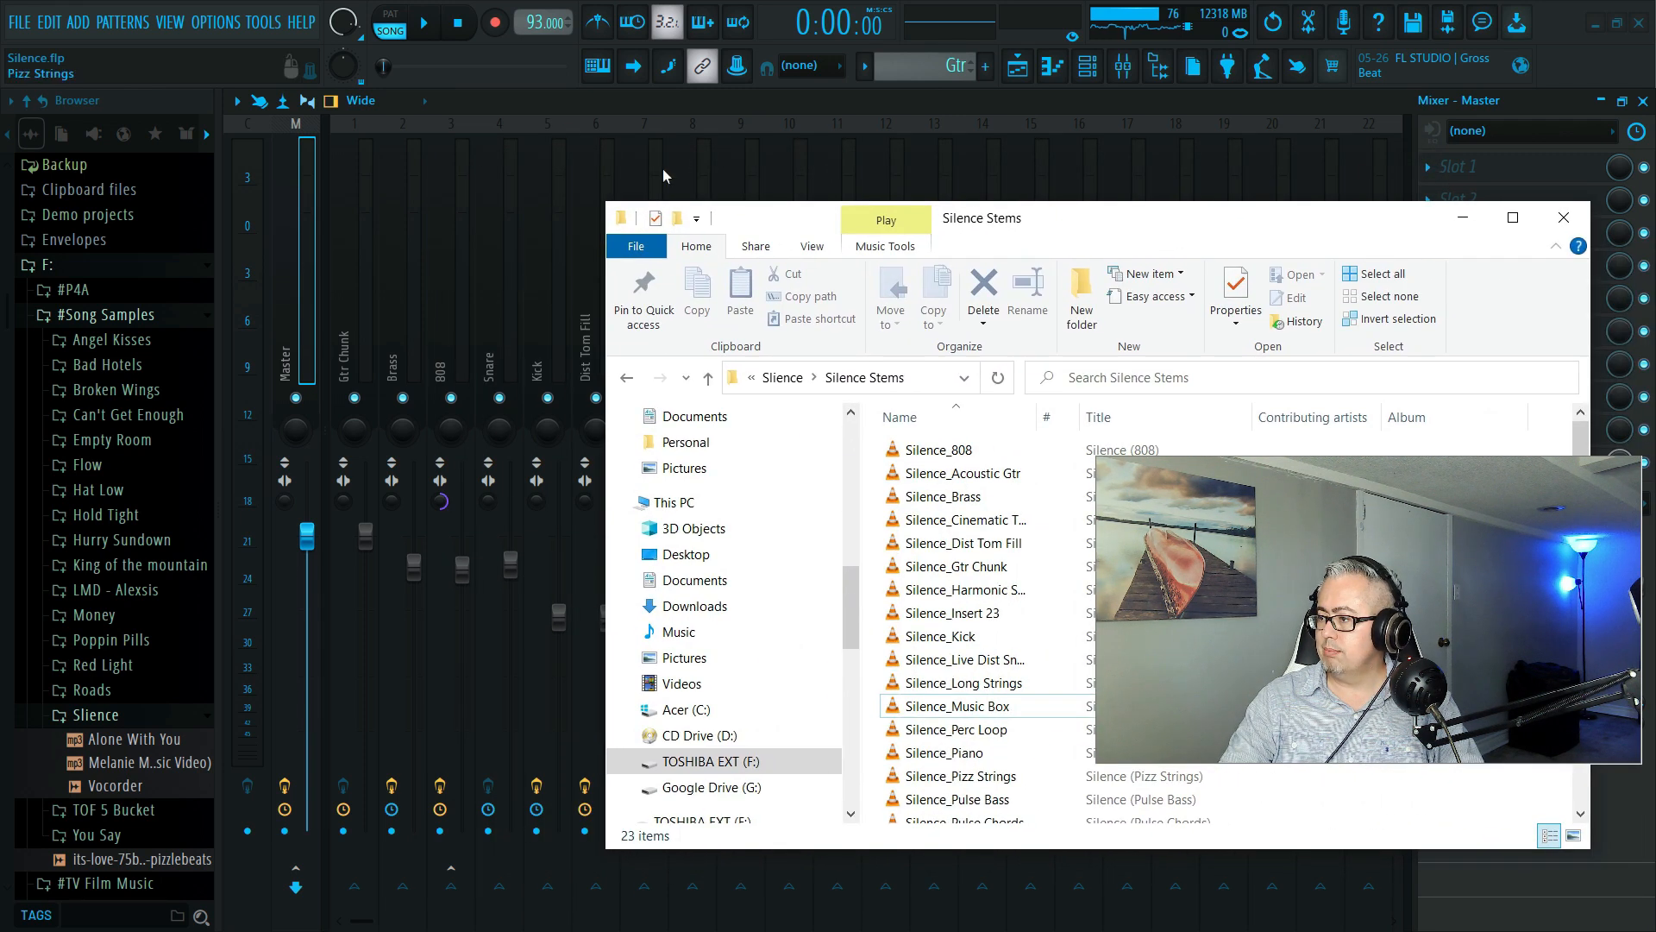
left_click(20, 21)
left_click(38, 115)
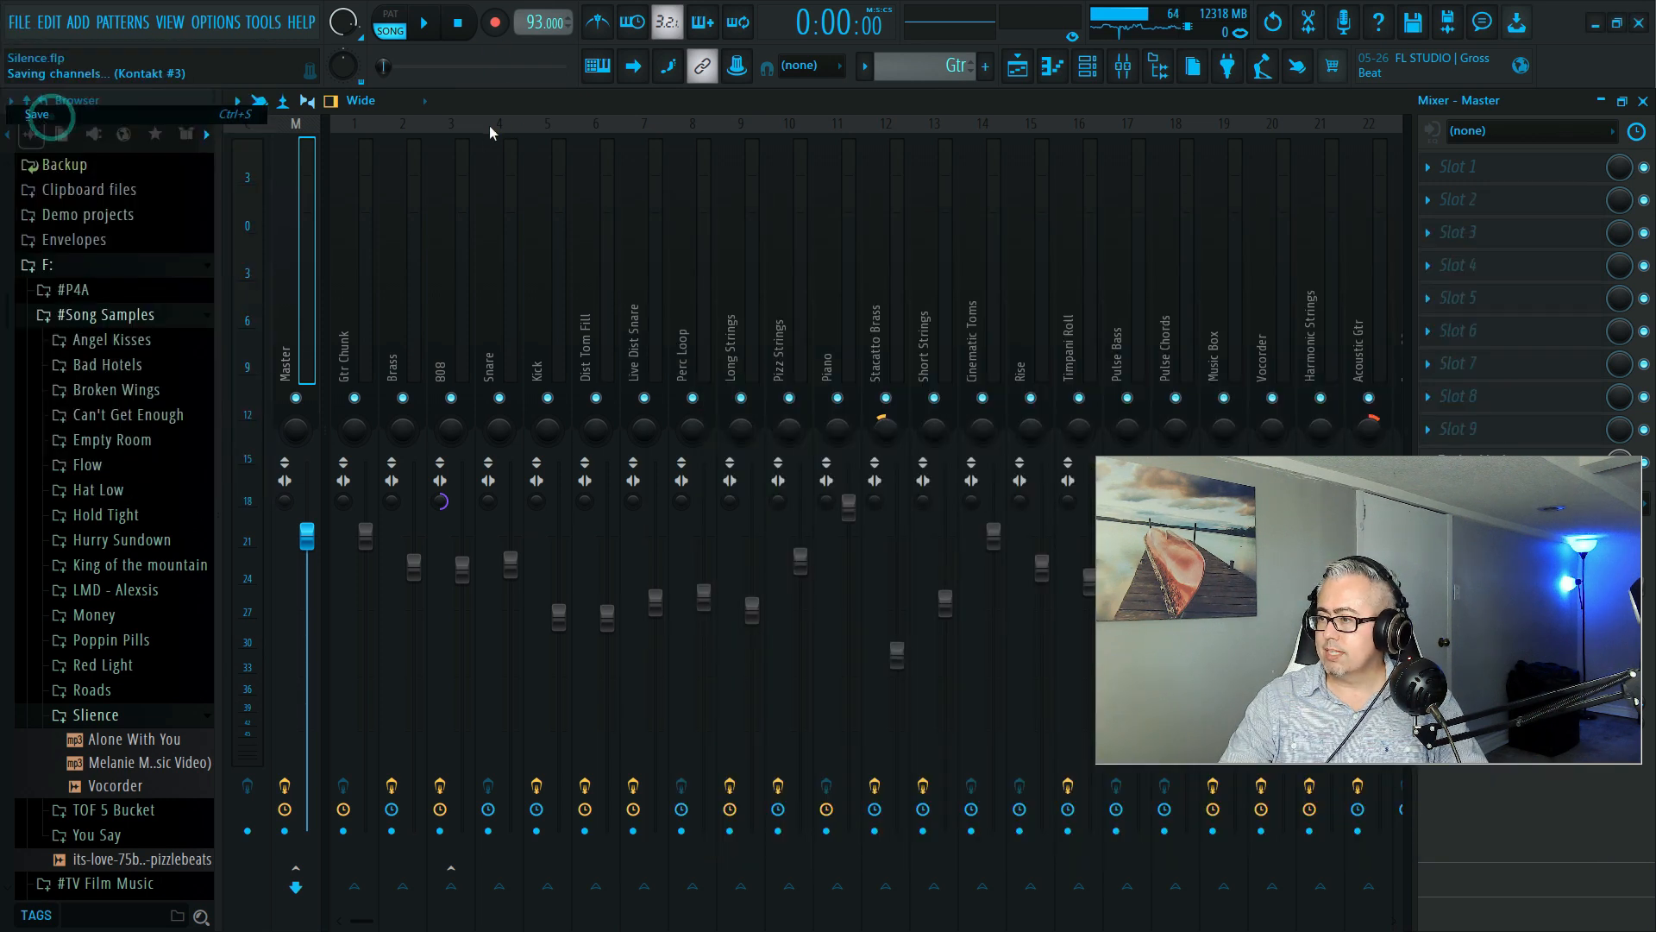
Start a new project and set its tempo to 93 BPM to match the exported stems
left_click(21, 25)
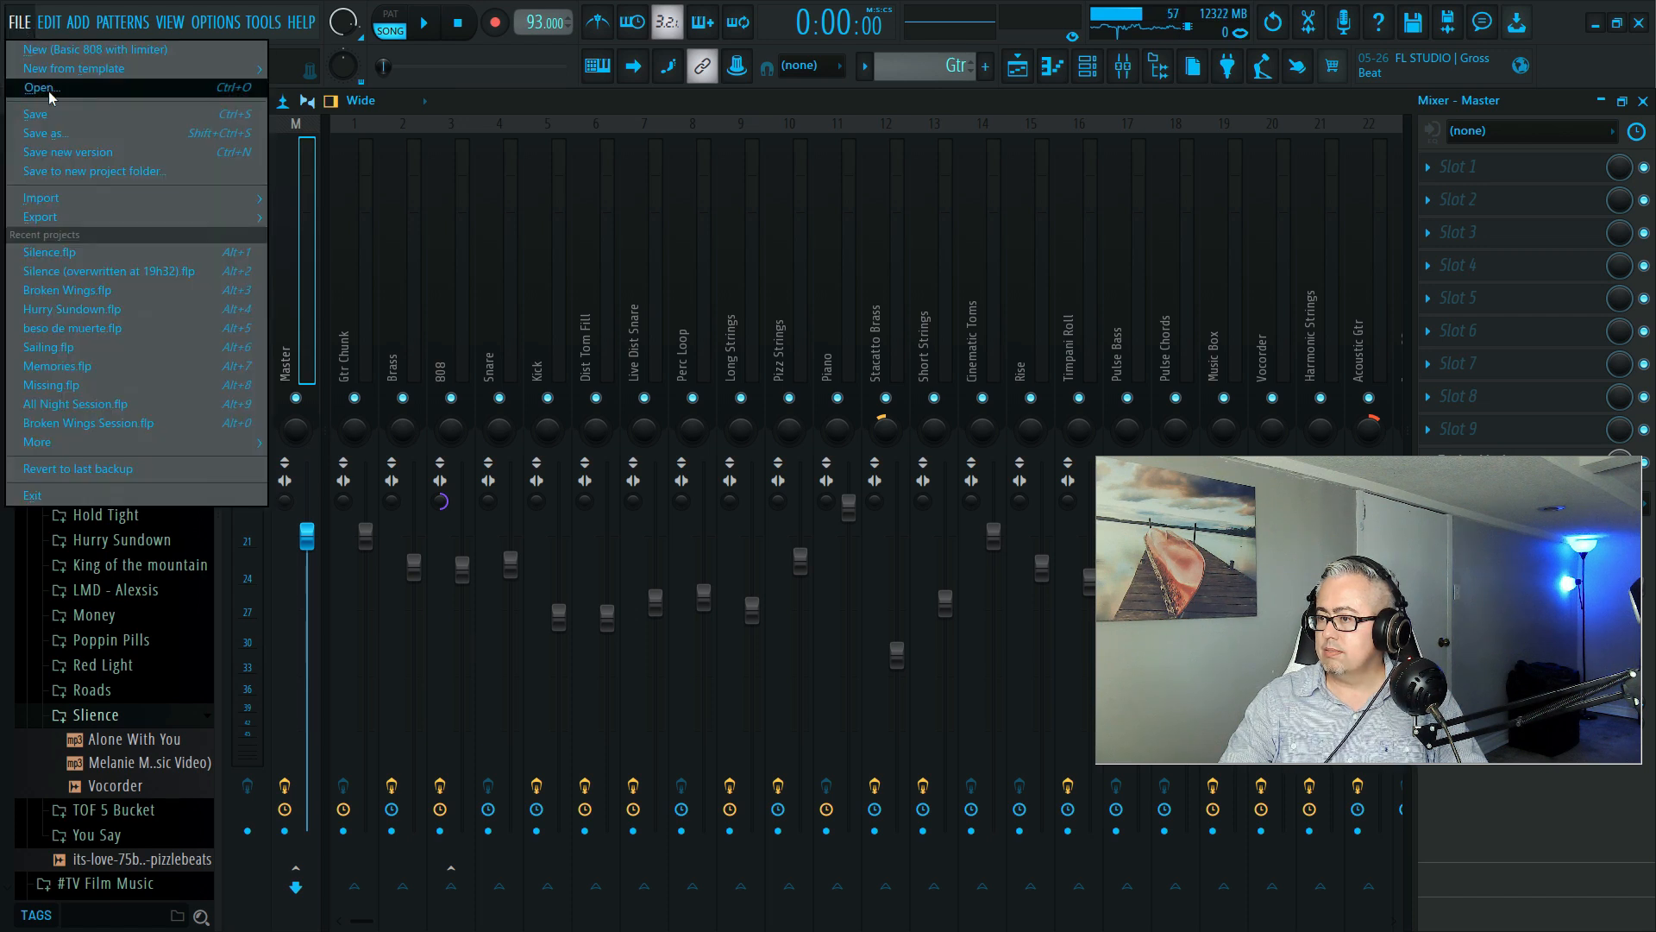
left_click(84, 56)
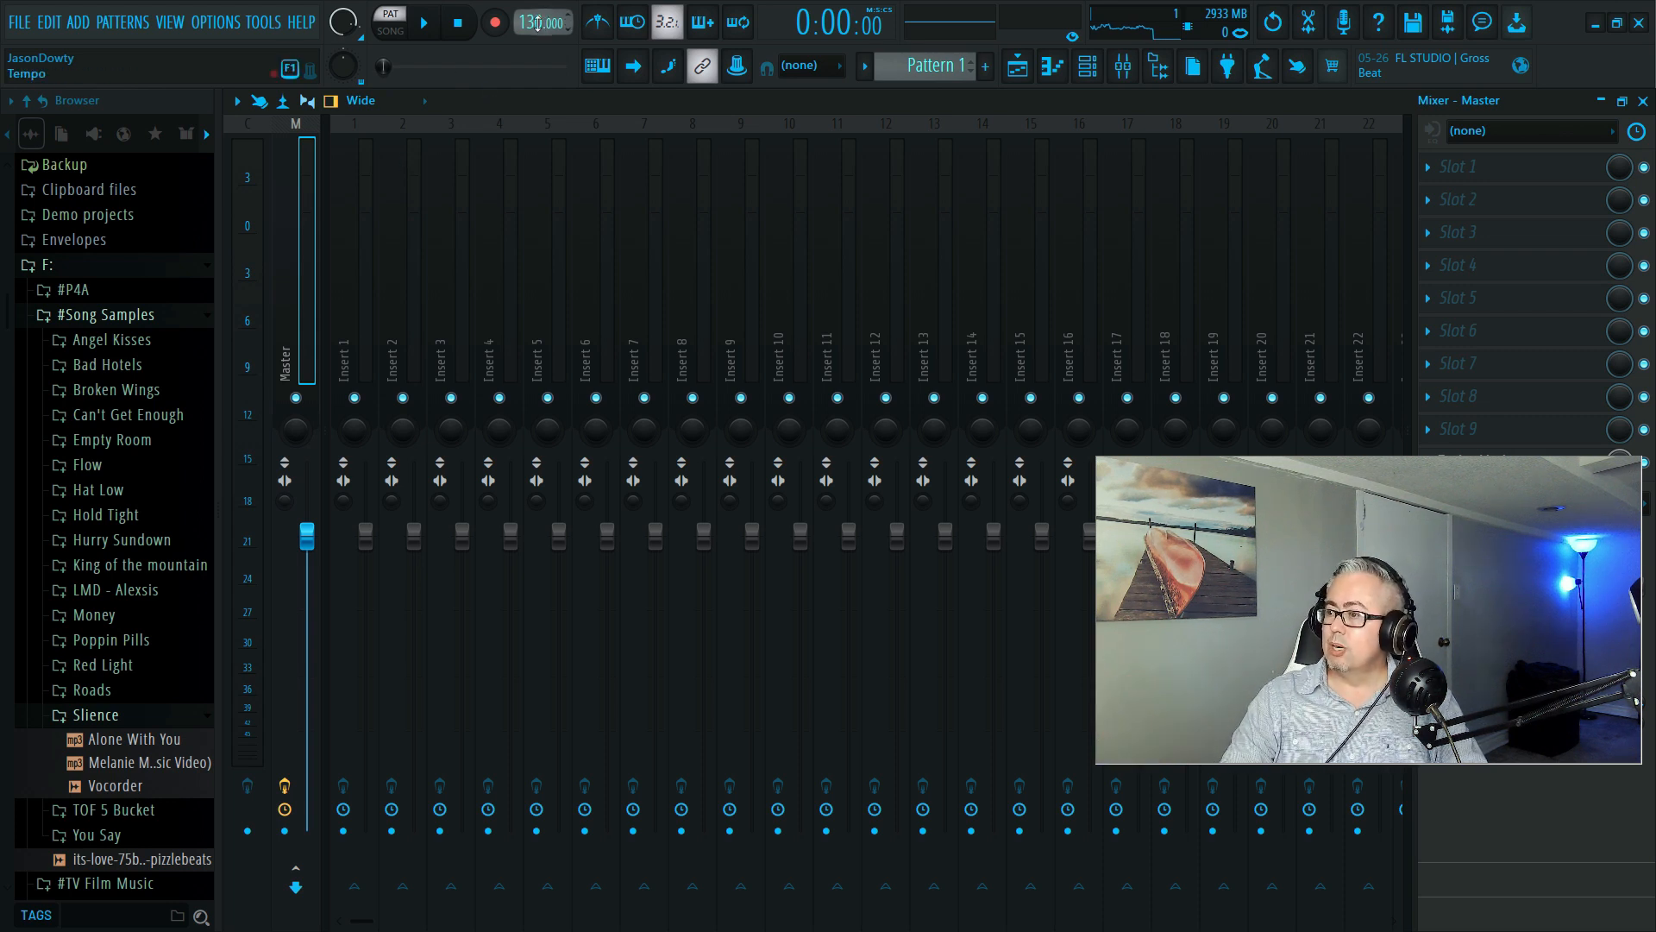
left_click_drag(537, 22, 536, 84)
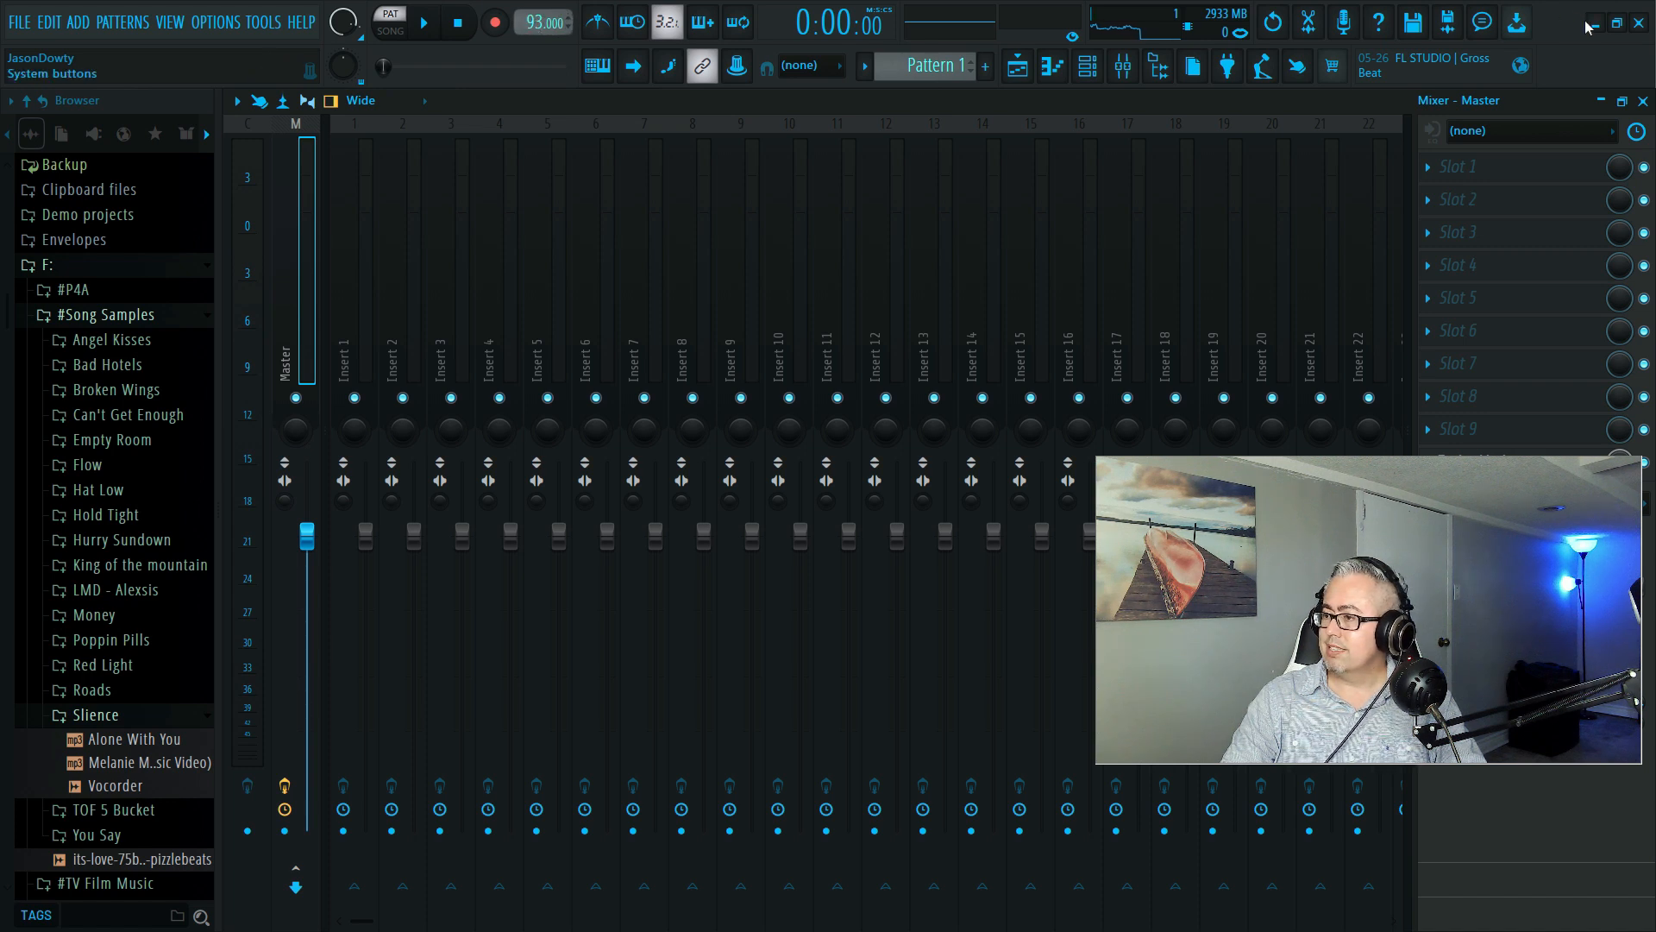
Restore the program window to a smaller size, close the mixer to expose the playlist, and bring the Silence Stems folder window forward
left_click(1550, 34)
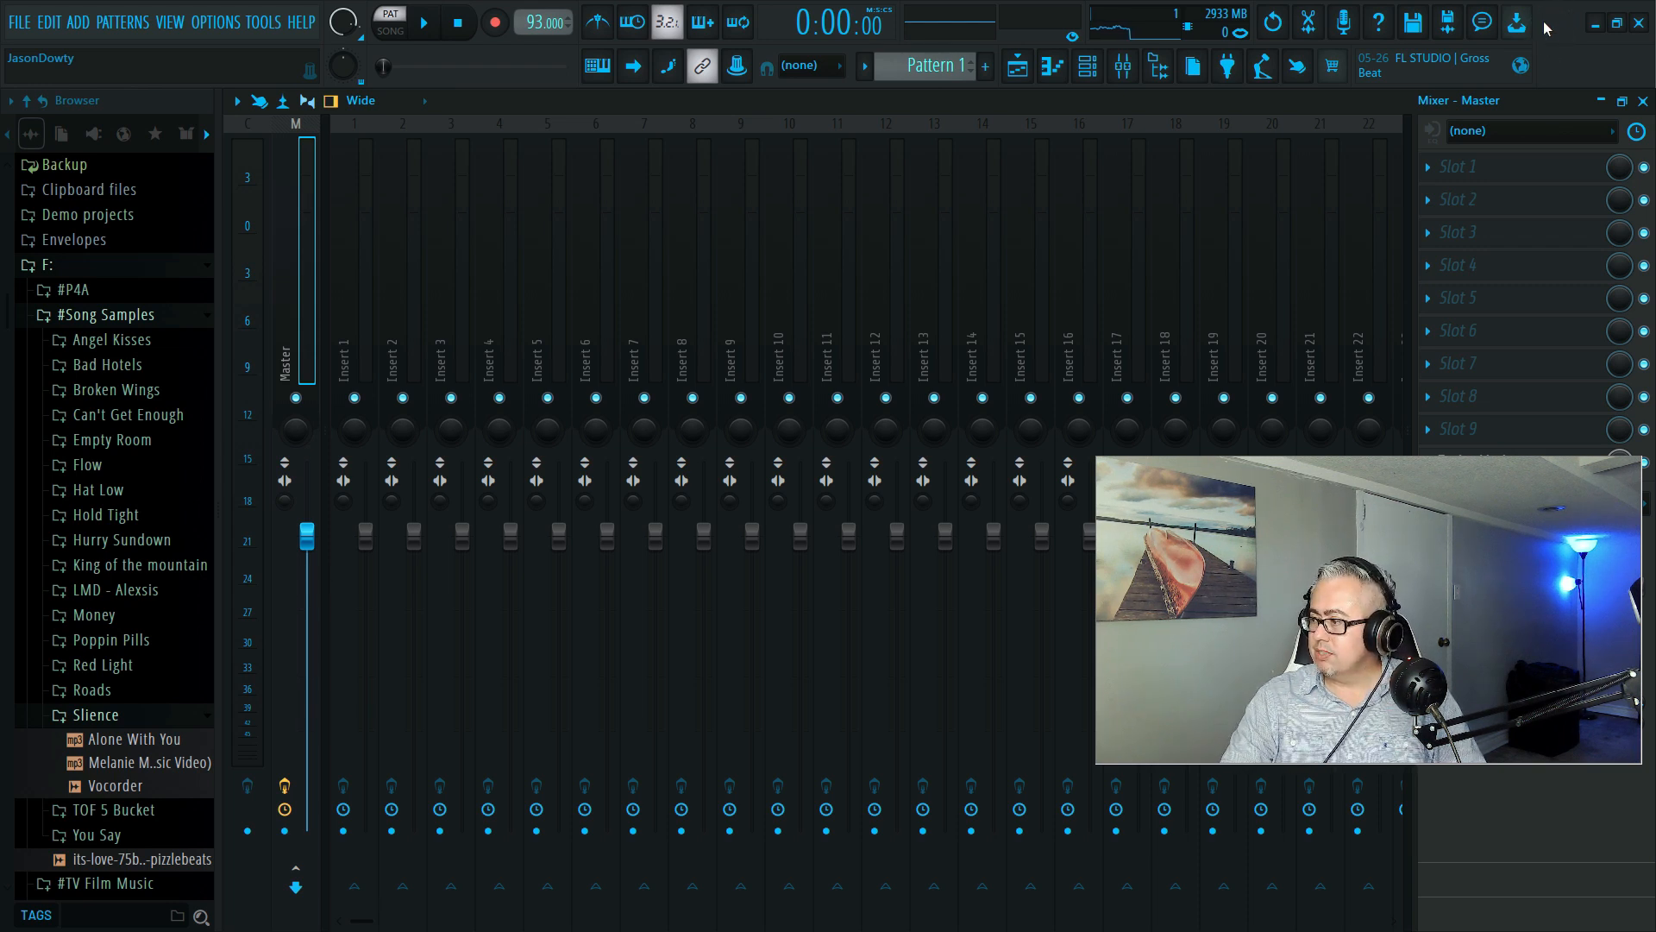
left_click(1617, 24)
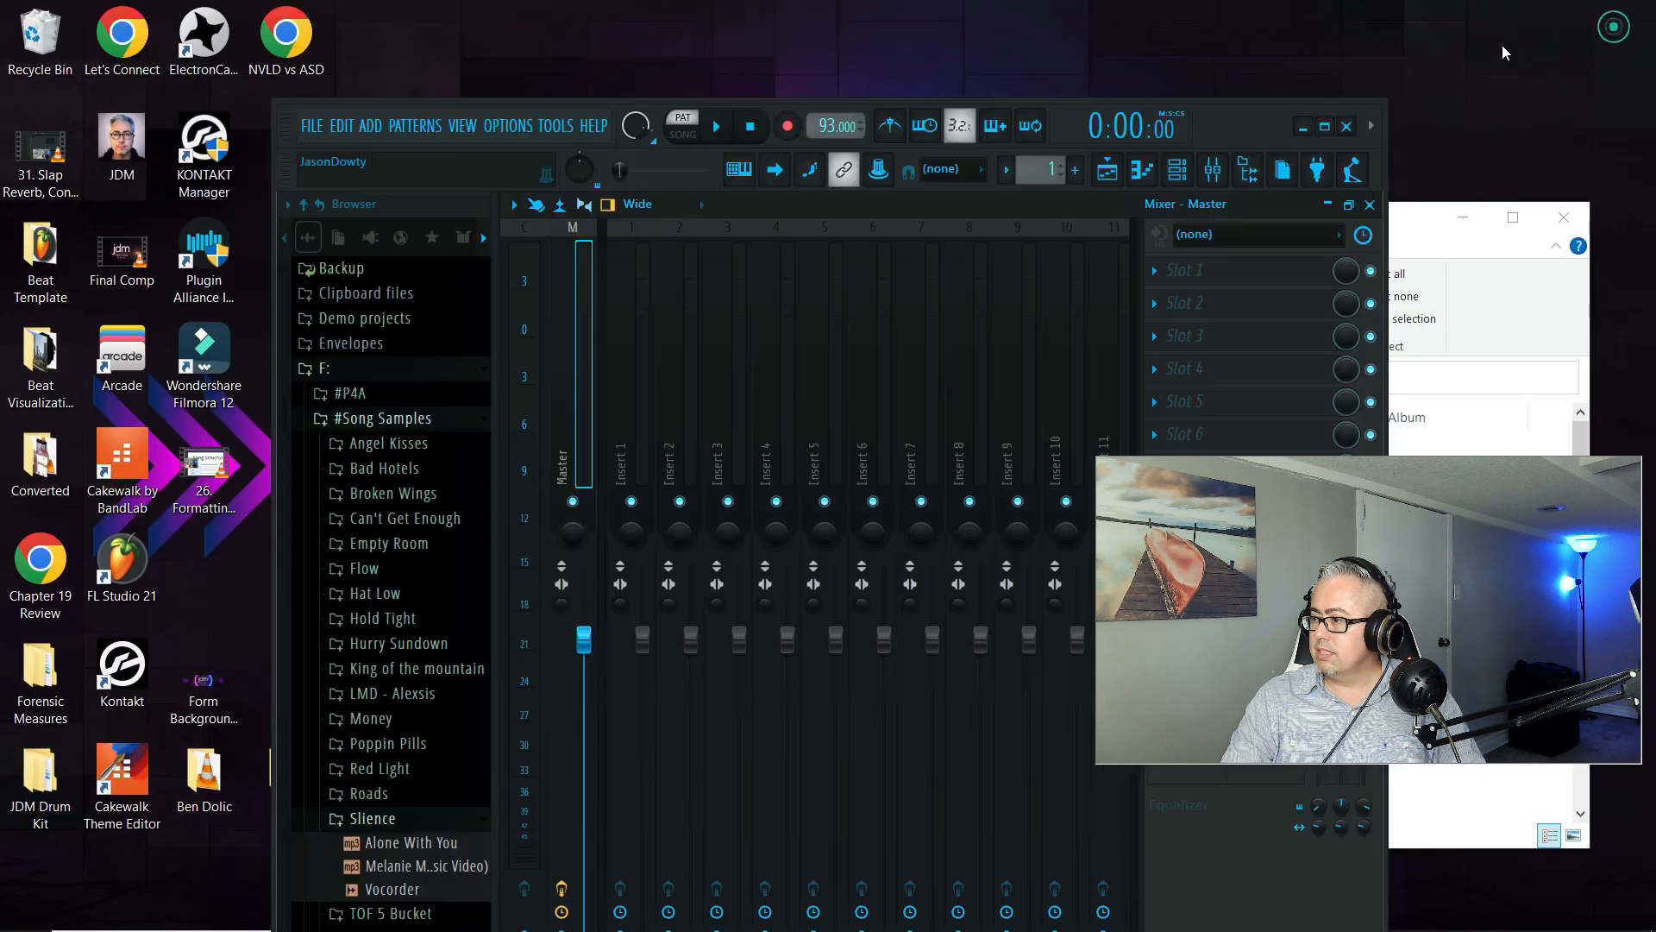
left_click_drag(1228, 121, 1009, 11)
left_click(1135, 92)
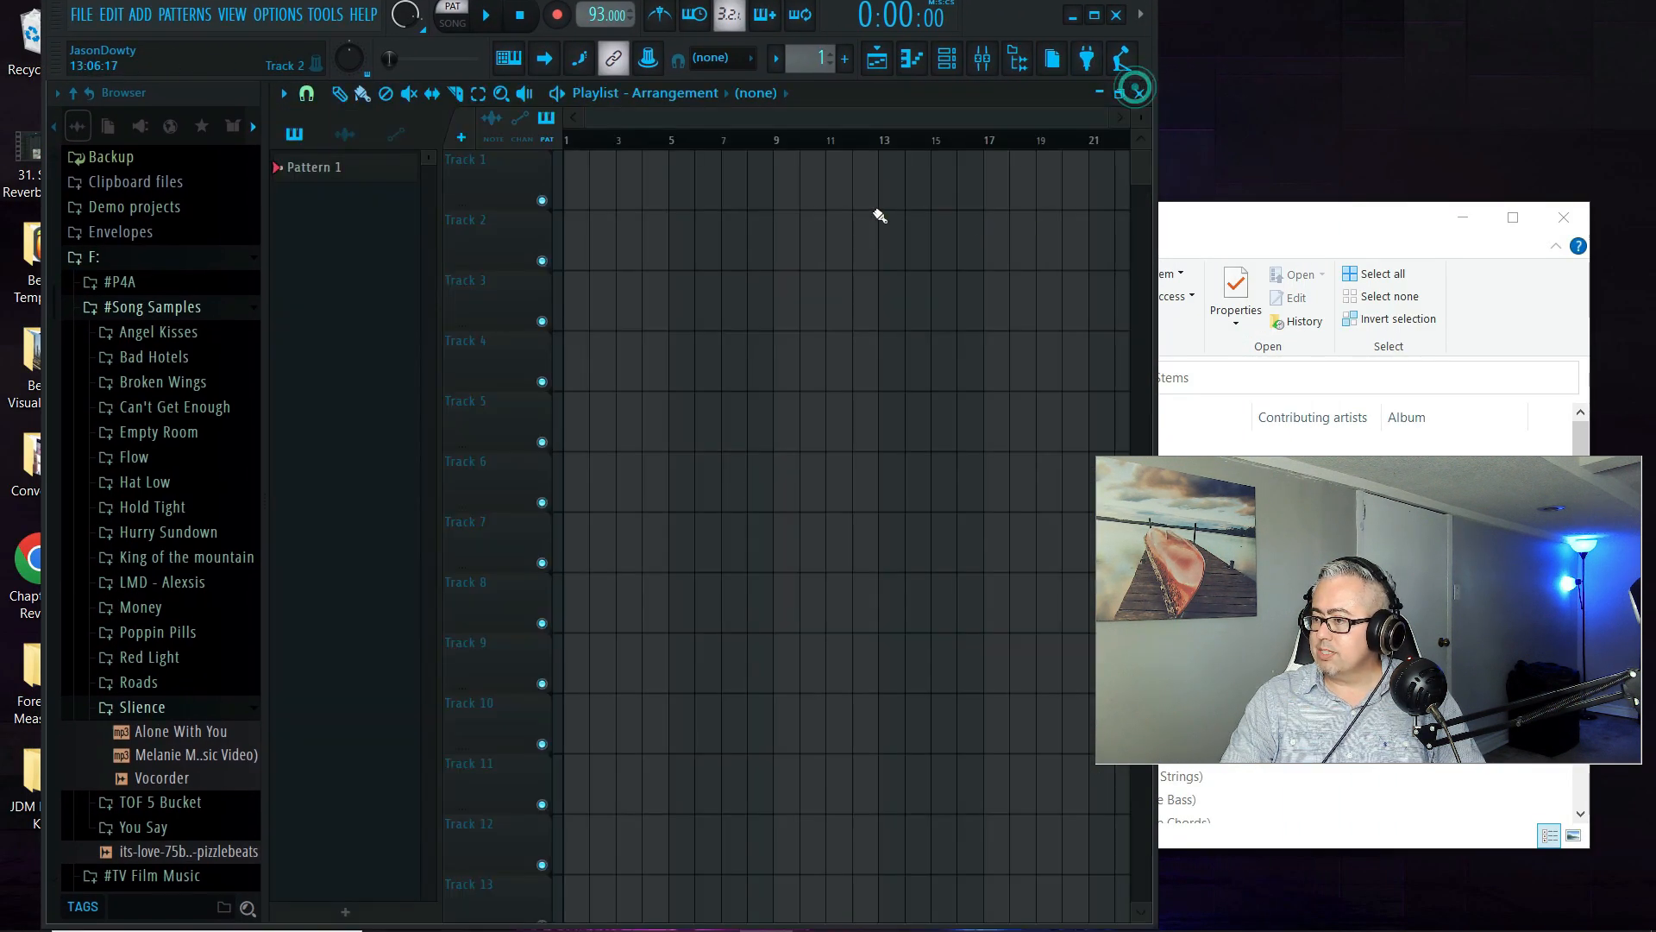
key("alt+Tab")
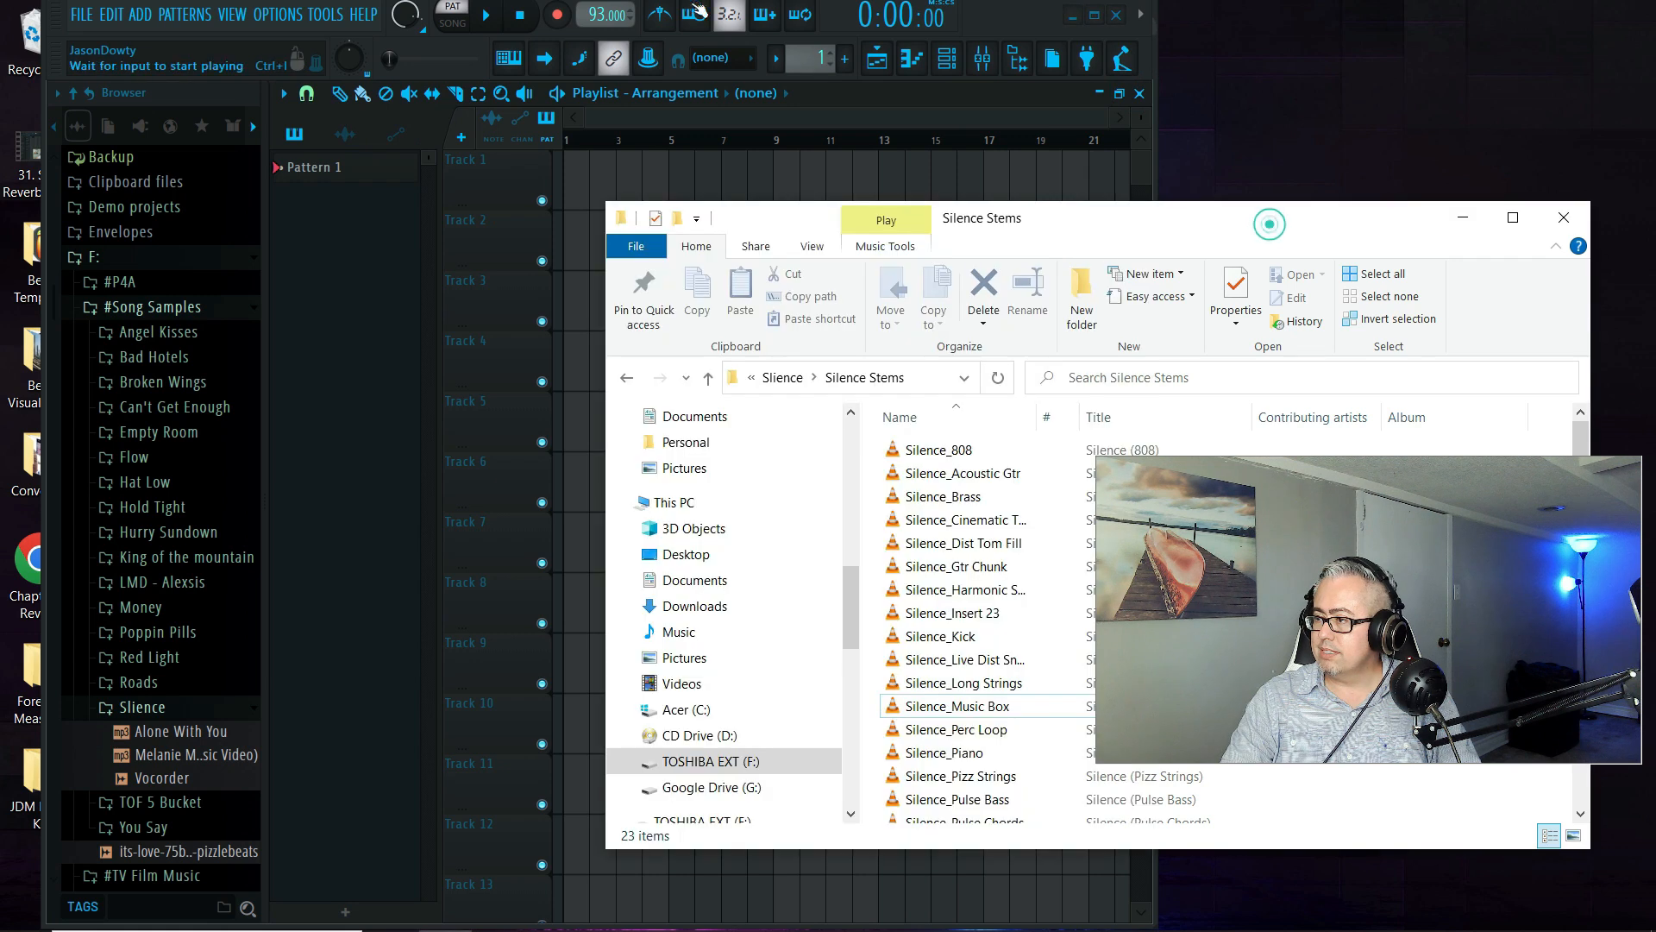
Add all stem files from Silence_808 to Silence_Vocorder to the playlist, each on its own track starting at bar 1 of Track 1
left_click(957, 450)
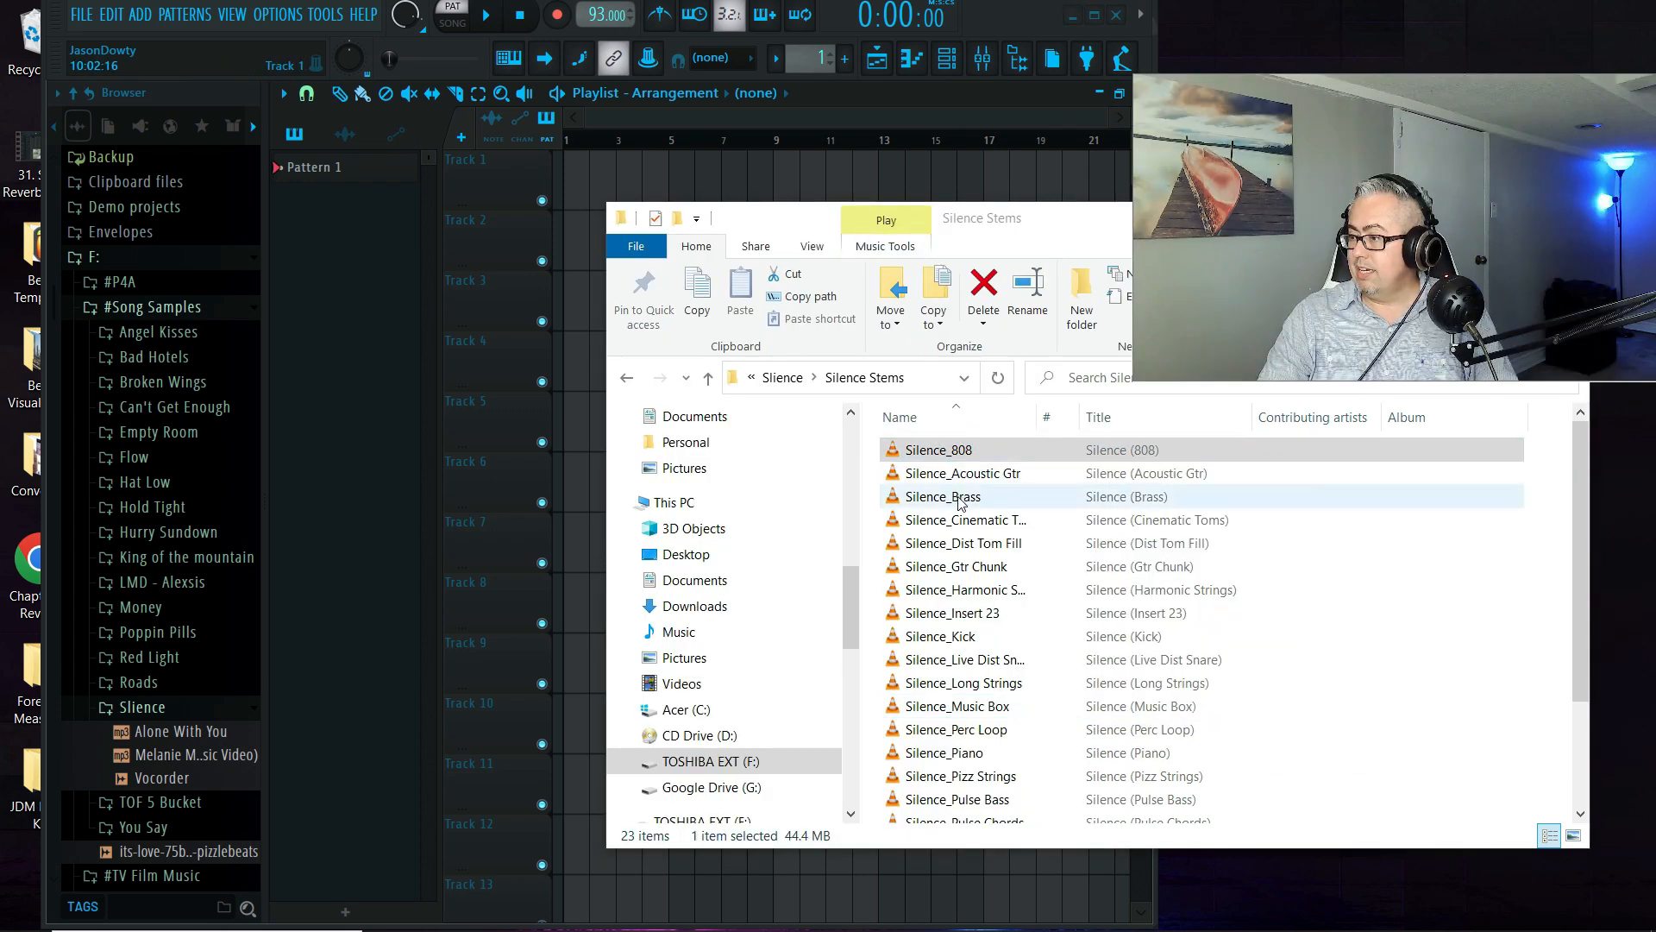
scroll(957, 526, "down", 3)
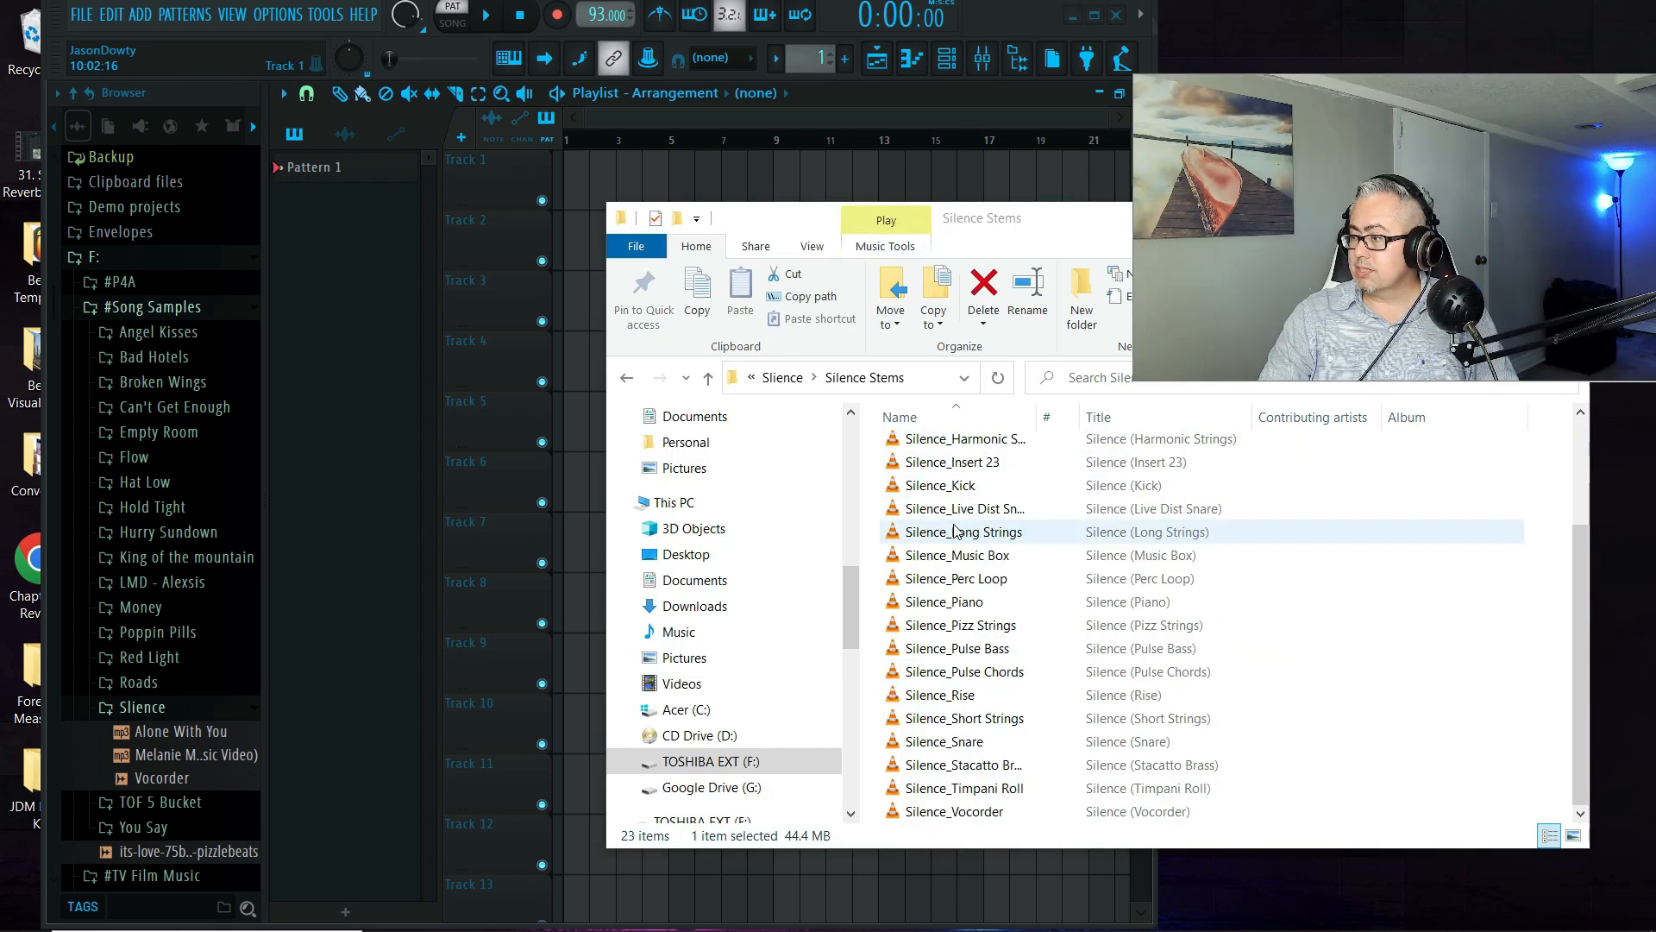
left_click(949, 813, "shift")
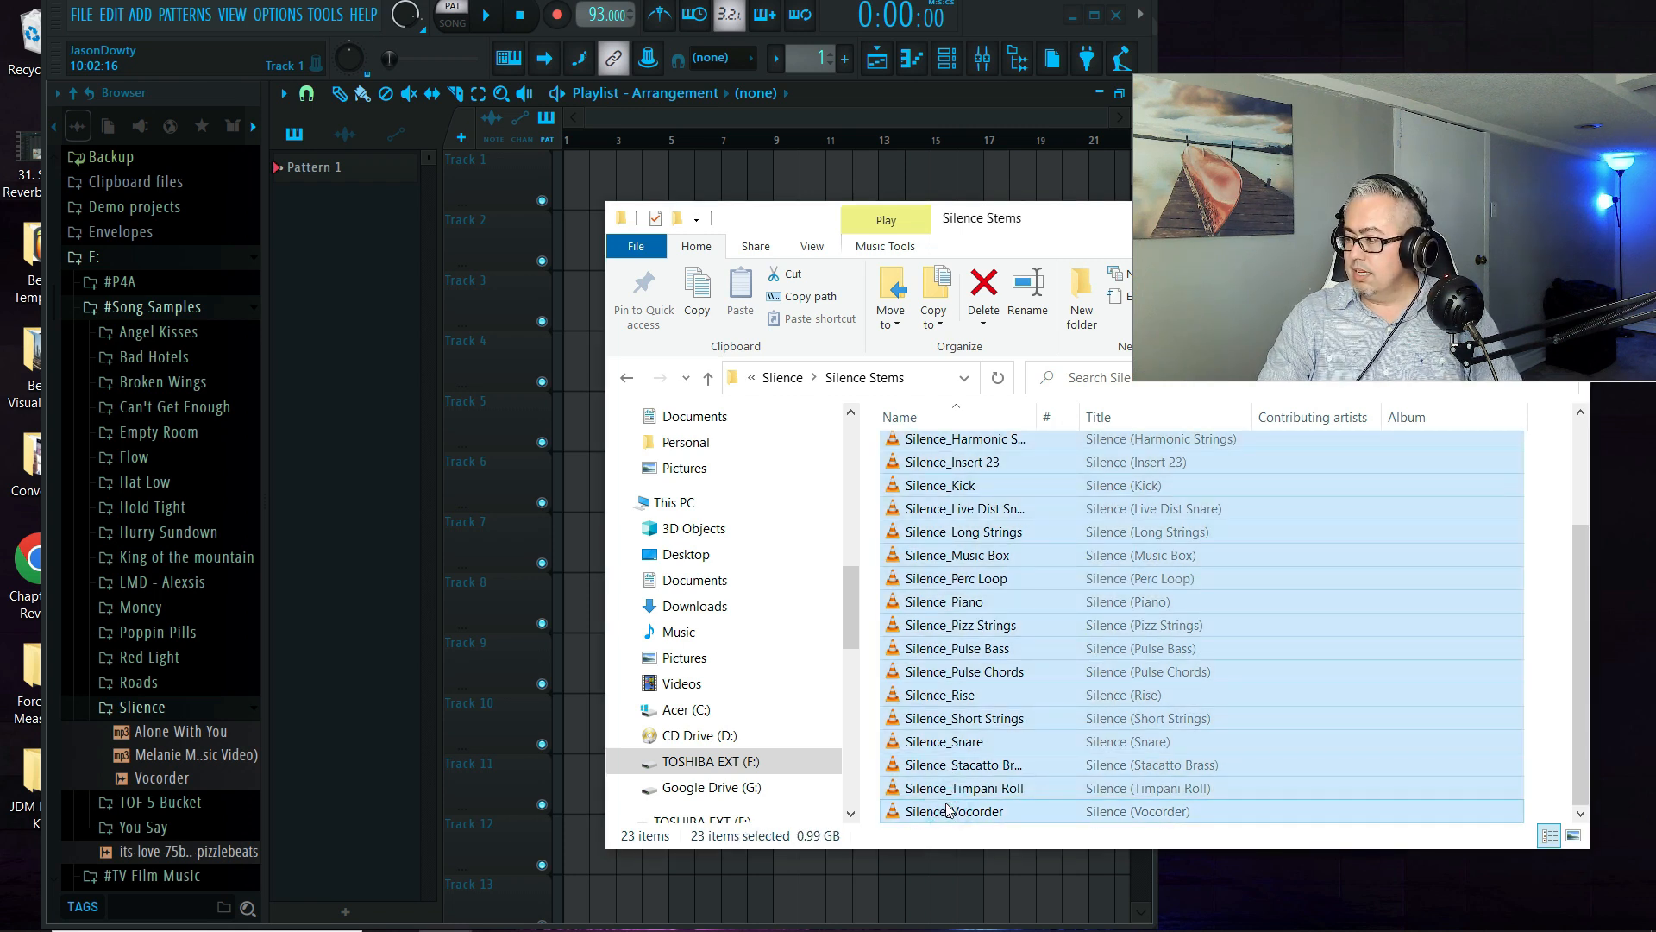
scroll(991, 676, "up", 2)
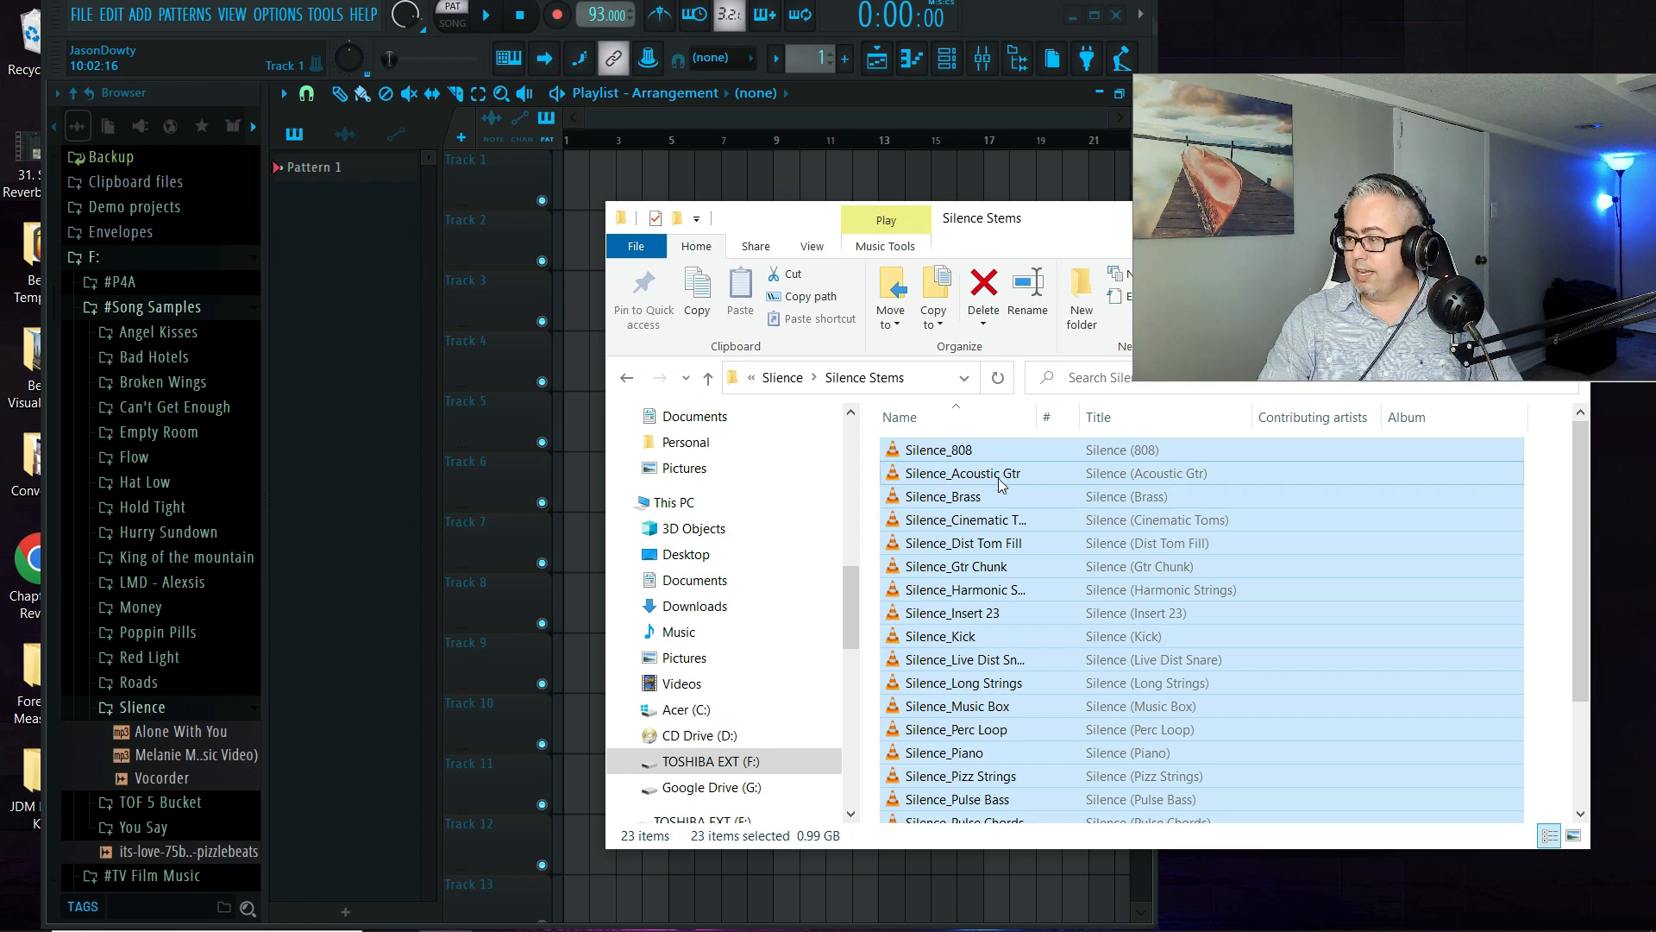
scroll(1030, 661, "down", 2)
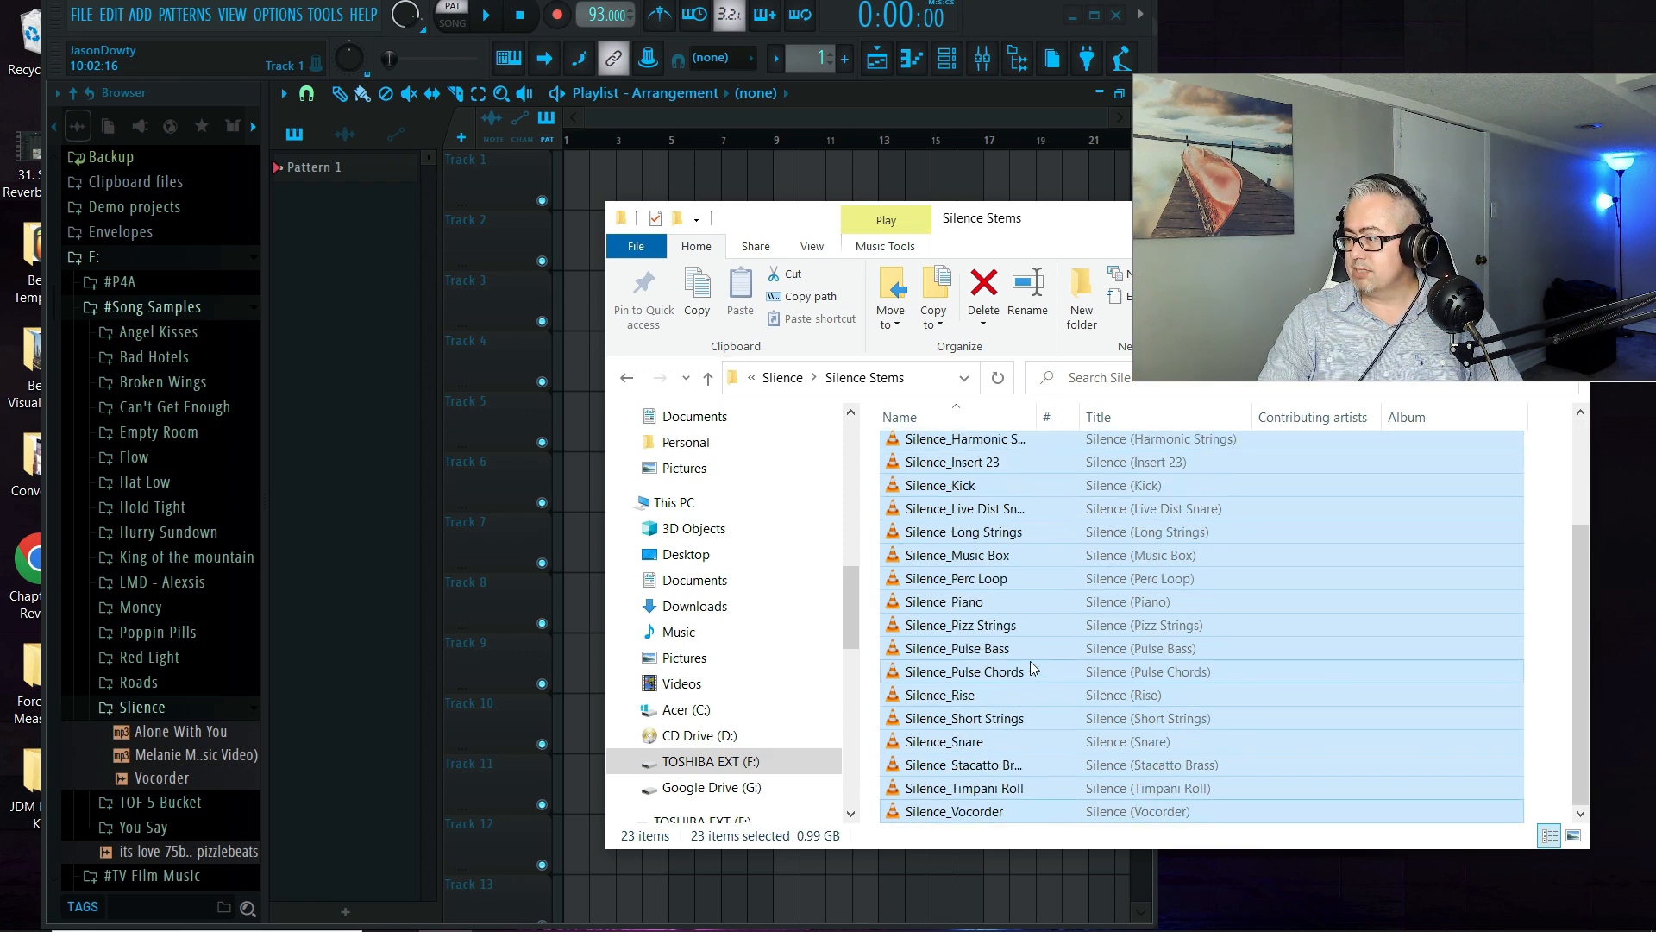
scroll(1013, 560, "up", 2)
left_click_drag(781, 222, 996, 228)
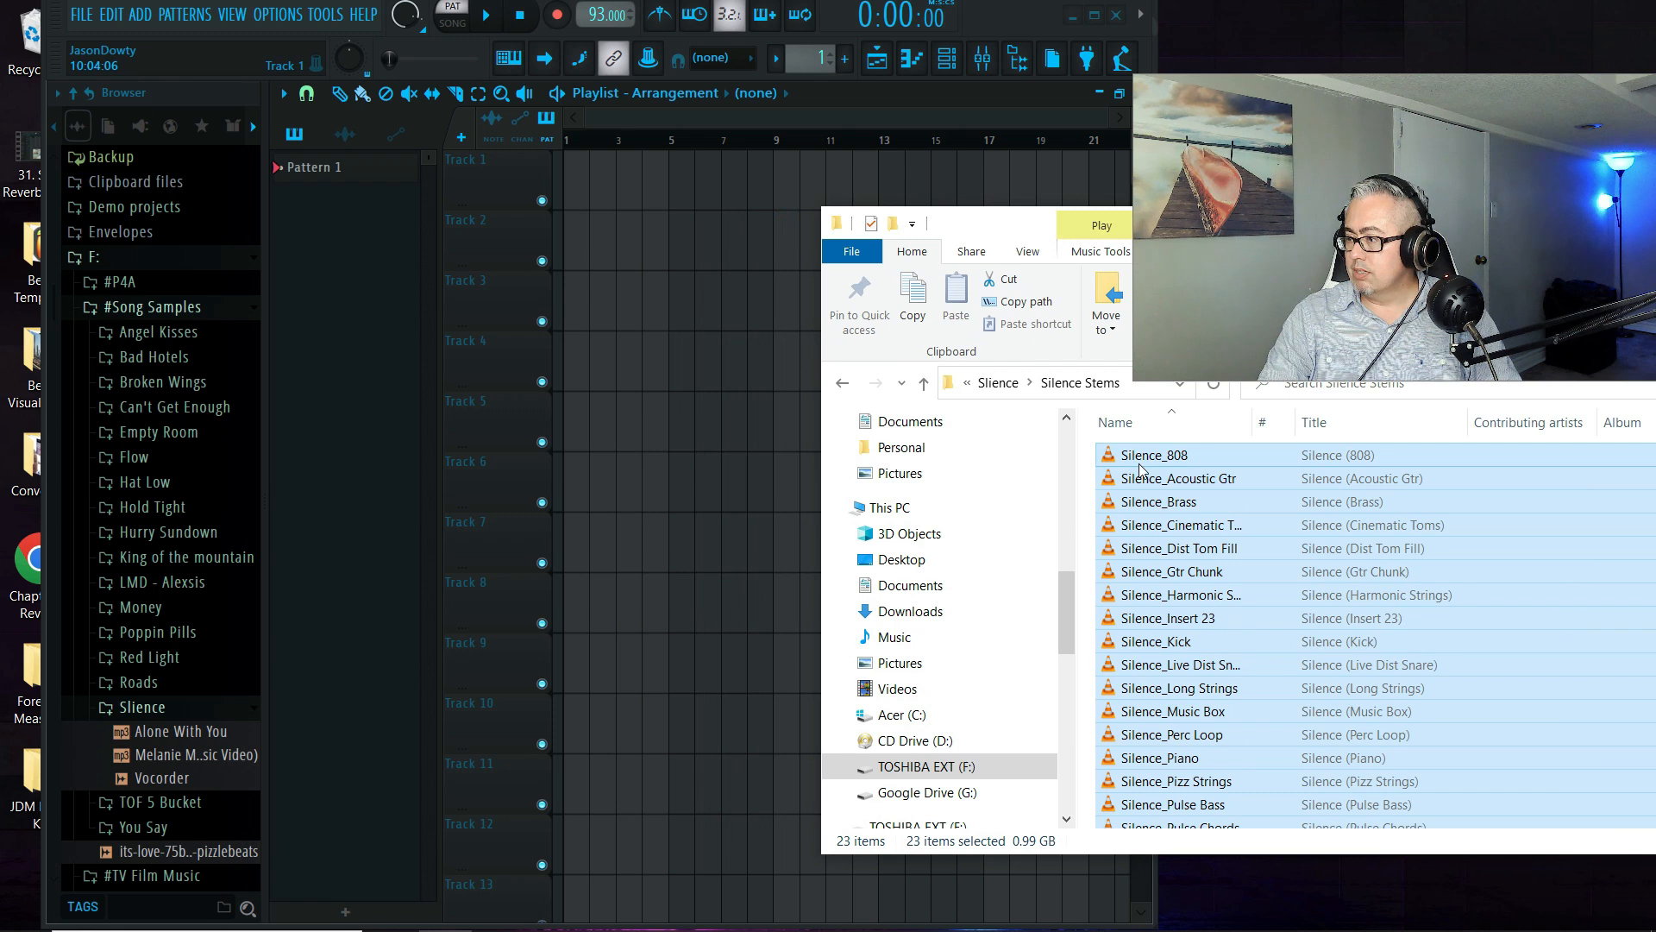
left_click_drag(1135, 454, 571, 190)
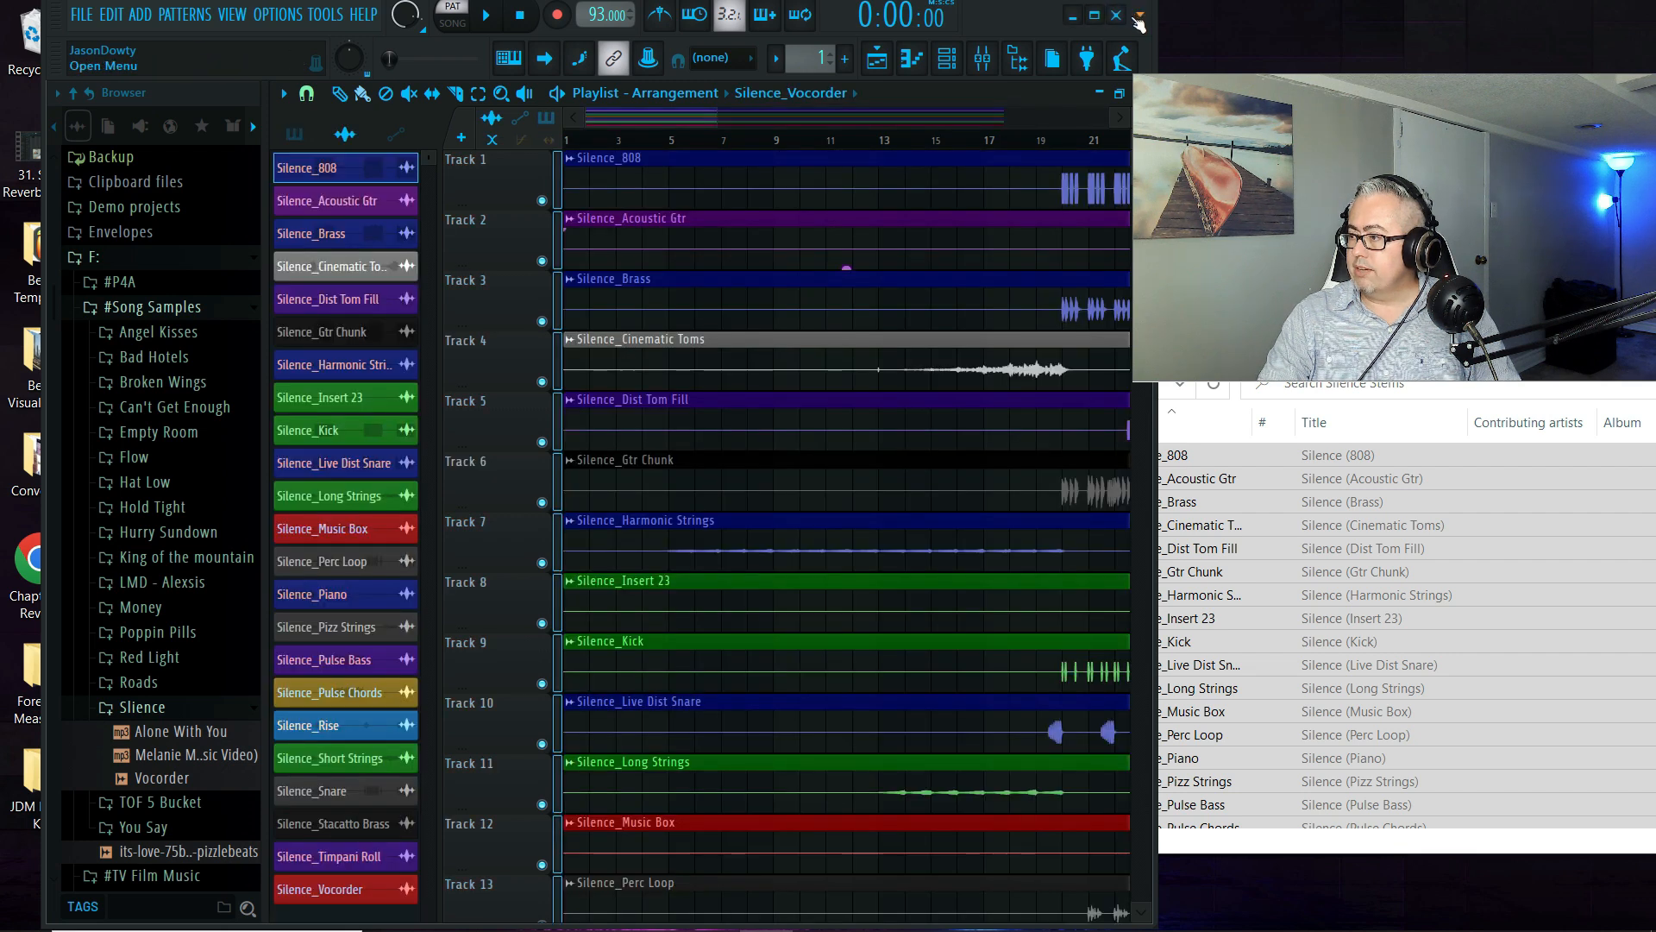
Maximize the program window and examine the imported stems across the full length of the playlist
left_click(1093, 15)
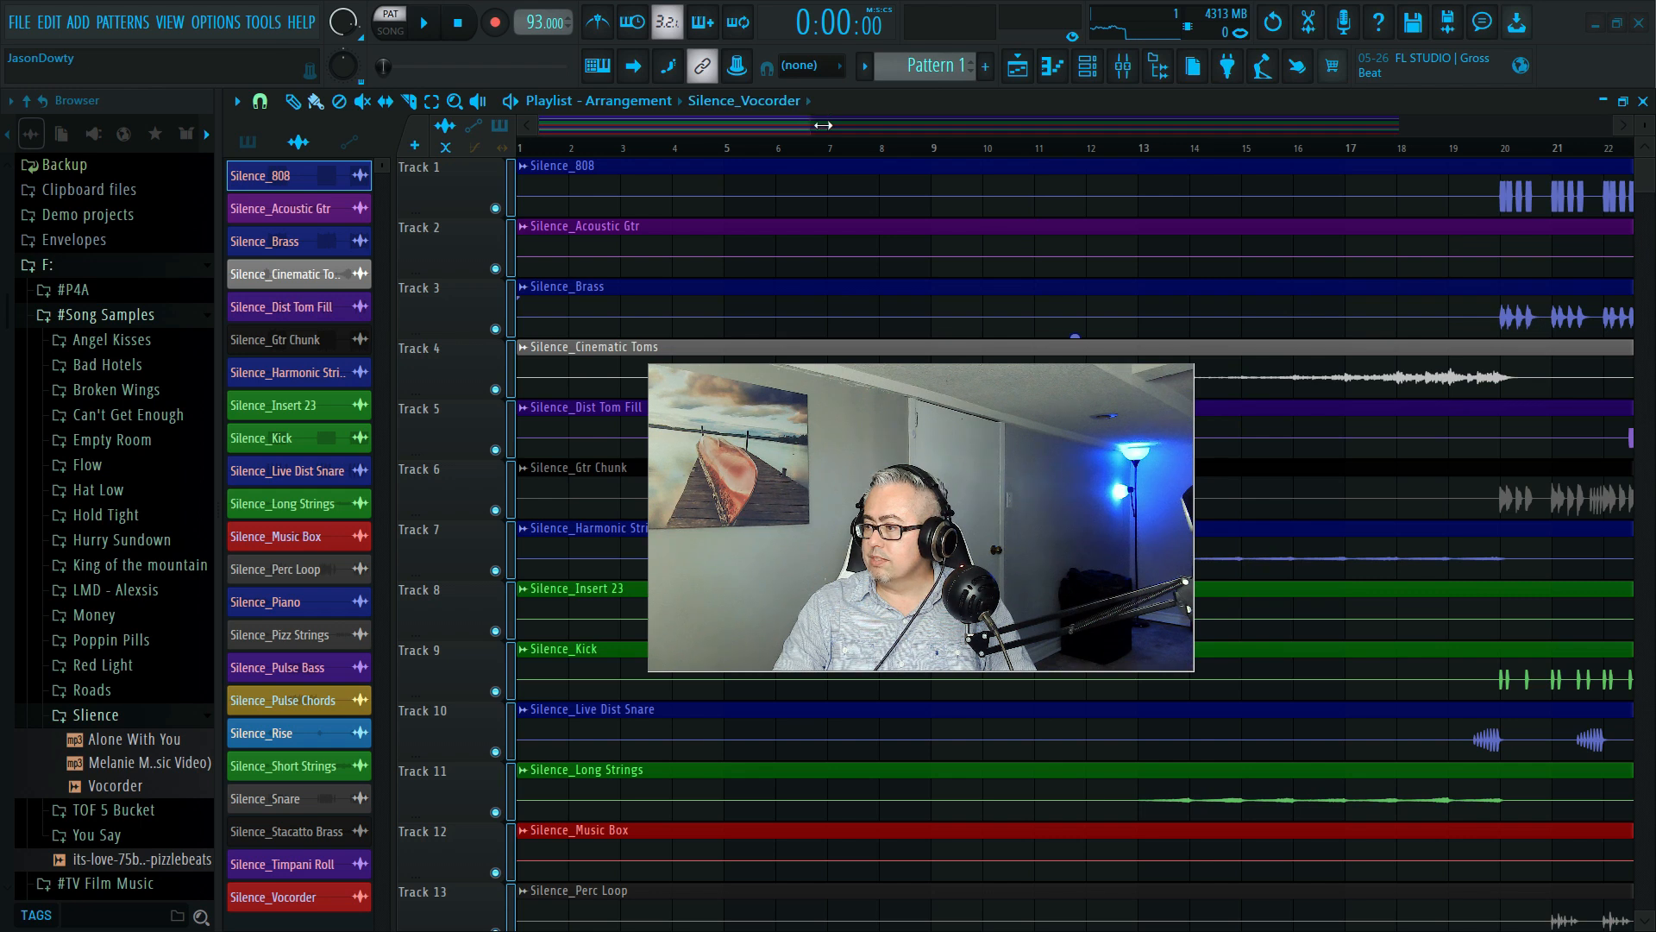
scroll(819, 125, "down", 7)
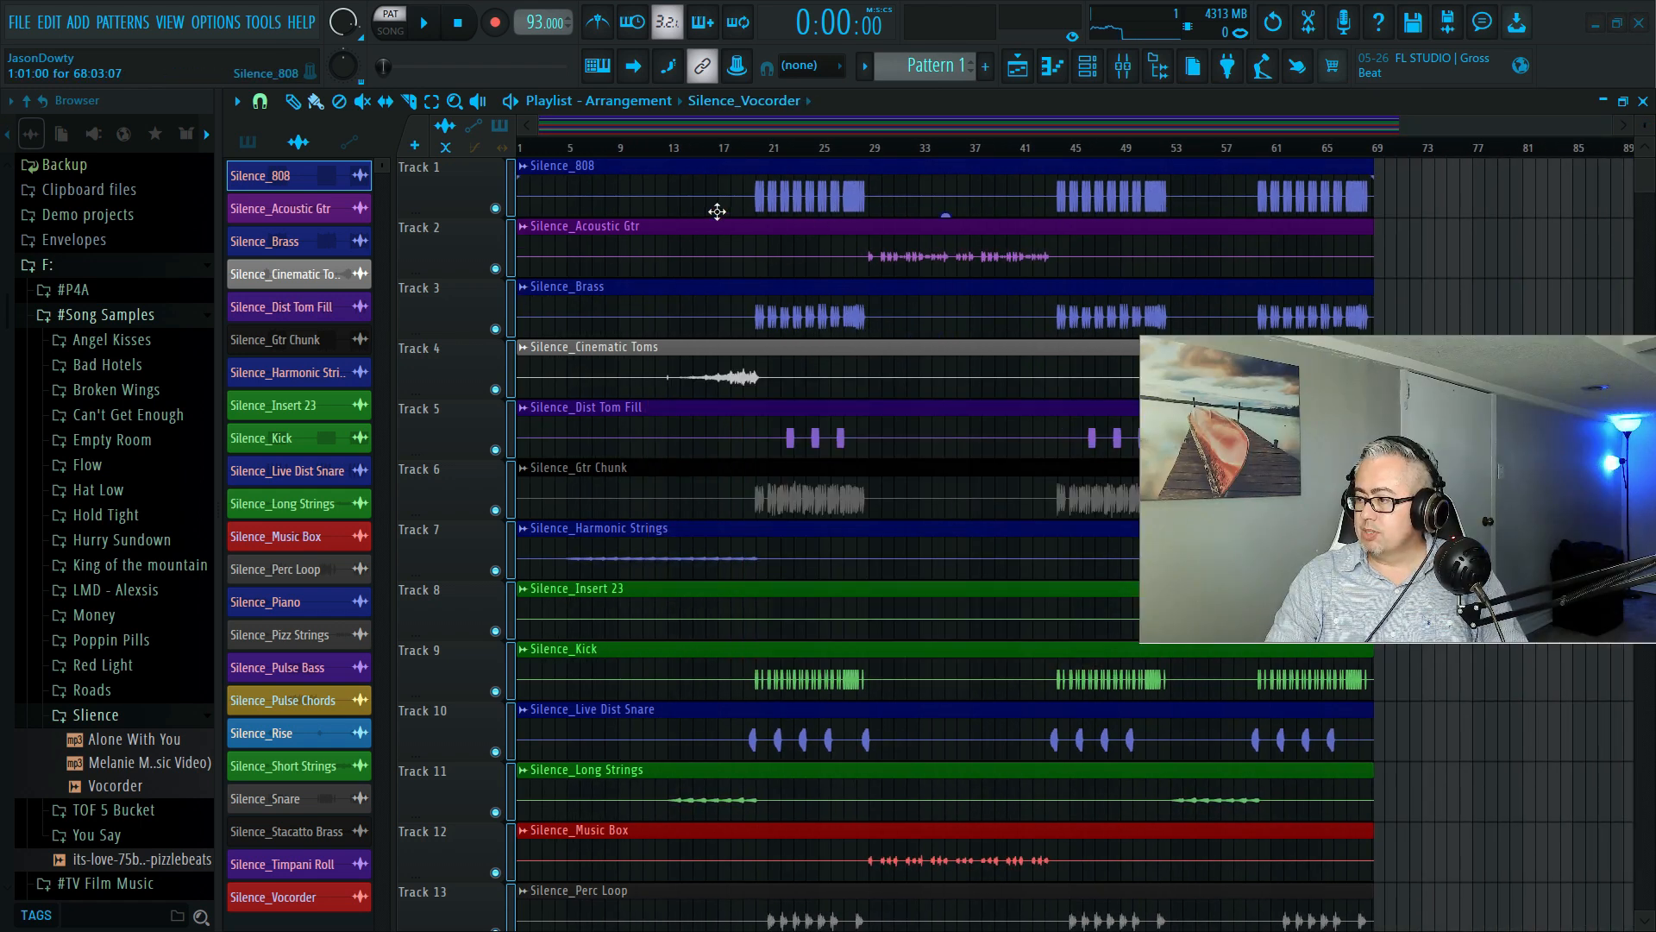
scroll(743, 351, "down", 10)
scroll(743, 366, "up", 8)
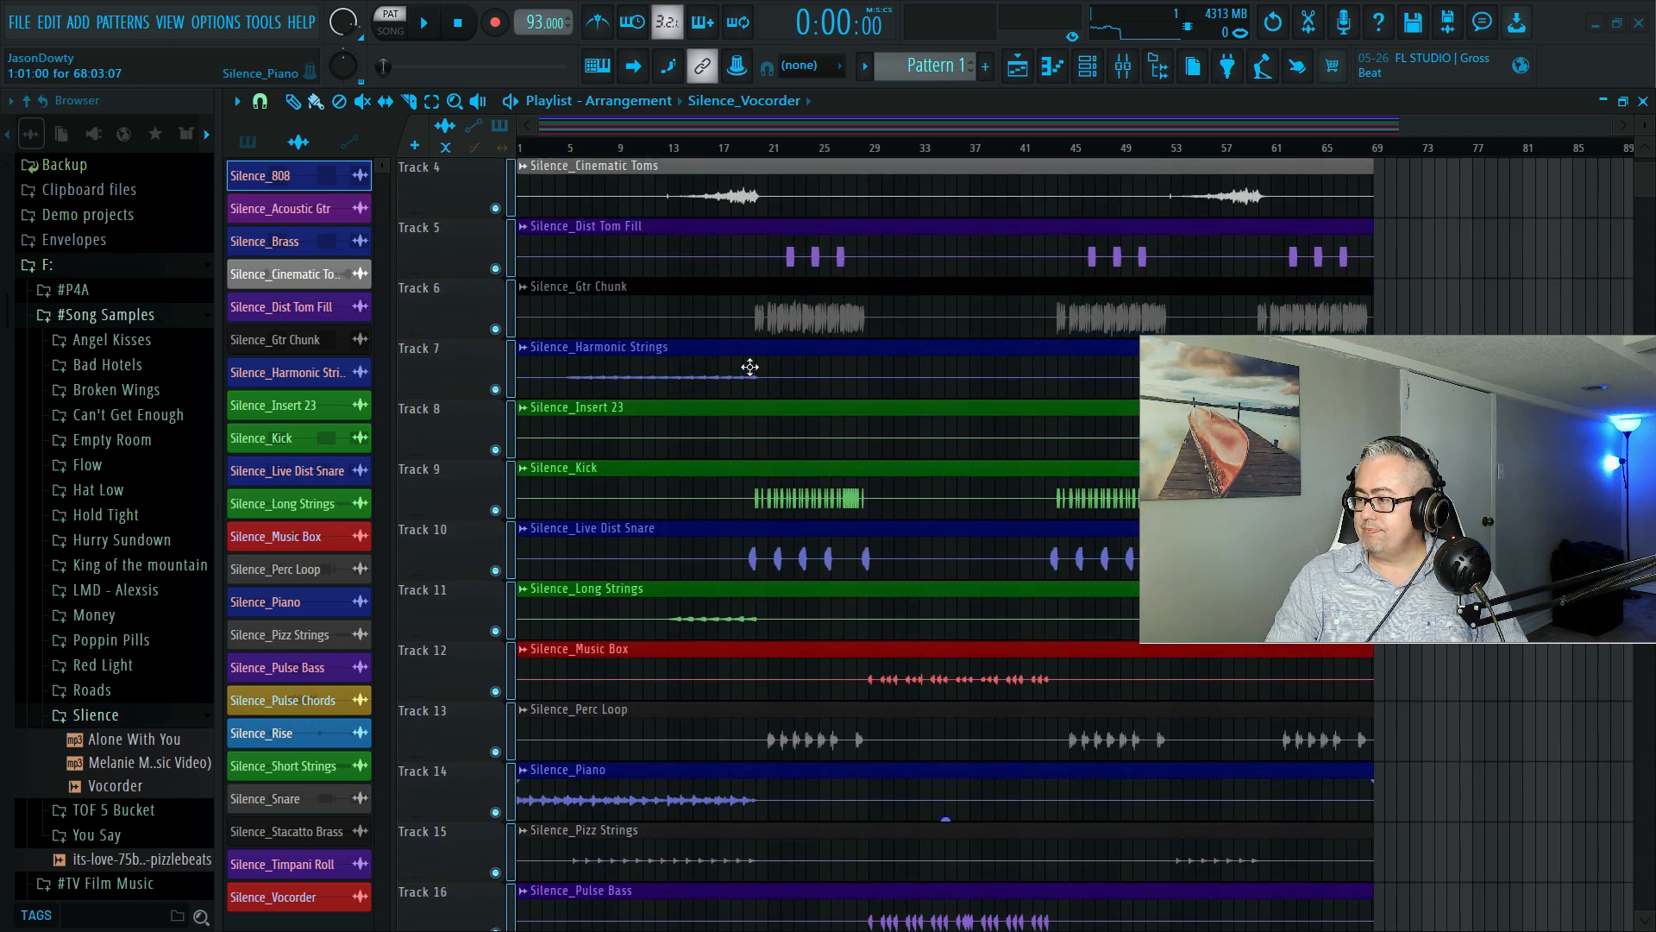
scroll(750, 366, "up", 3)
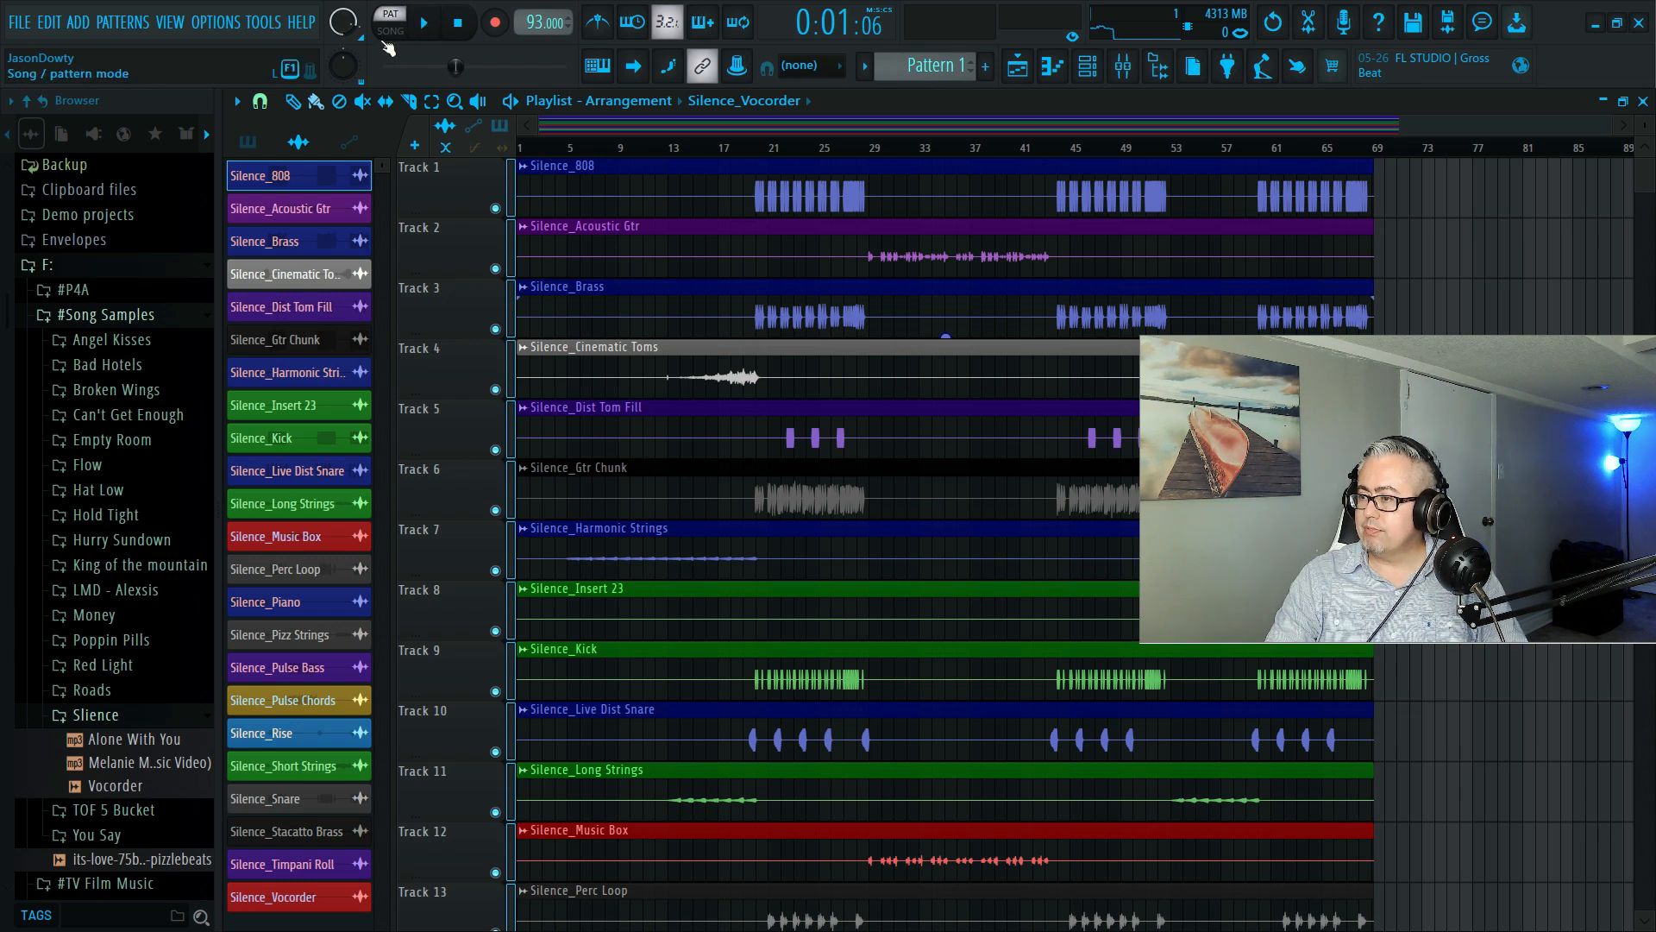
Switch playback to Song mode and audition the start of the arrangement with the Silence_Piano track in view
left_click(422, 33)
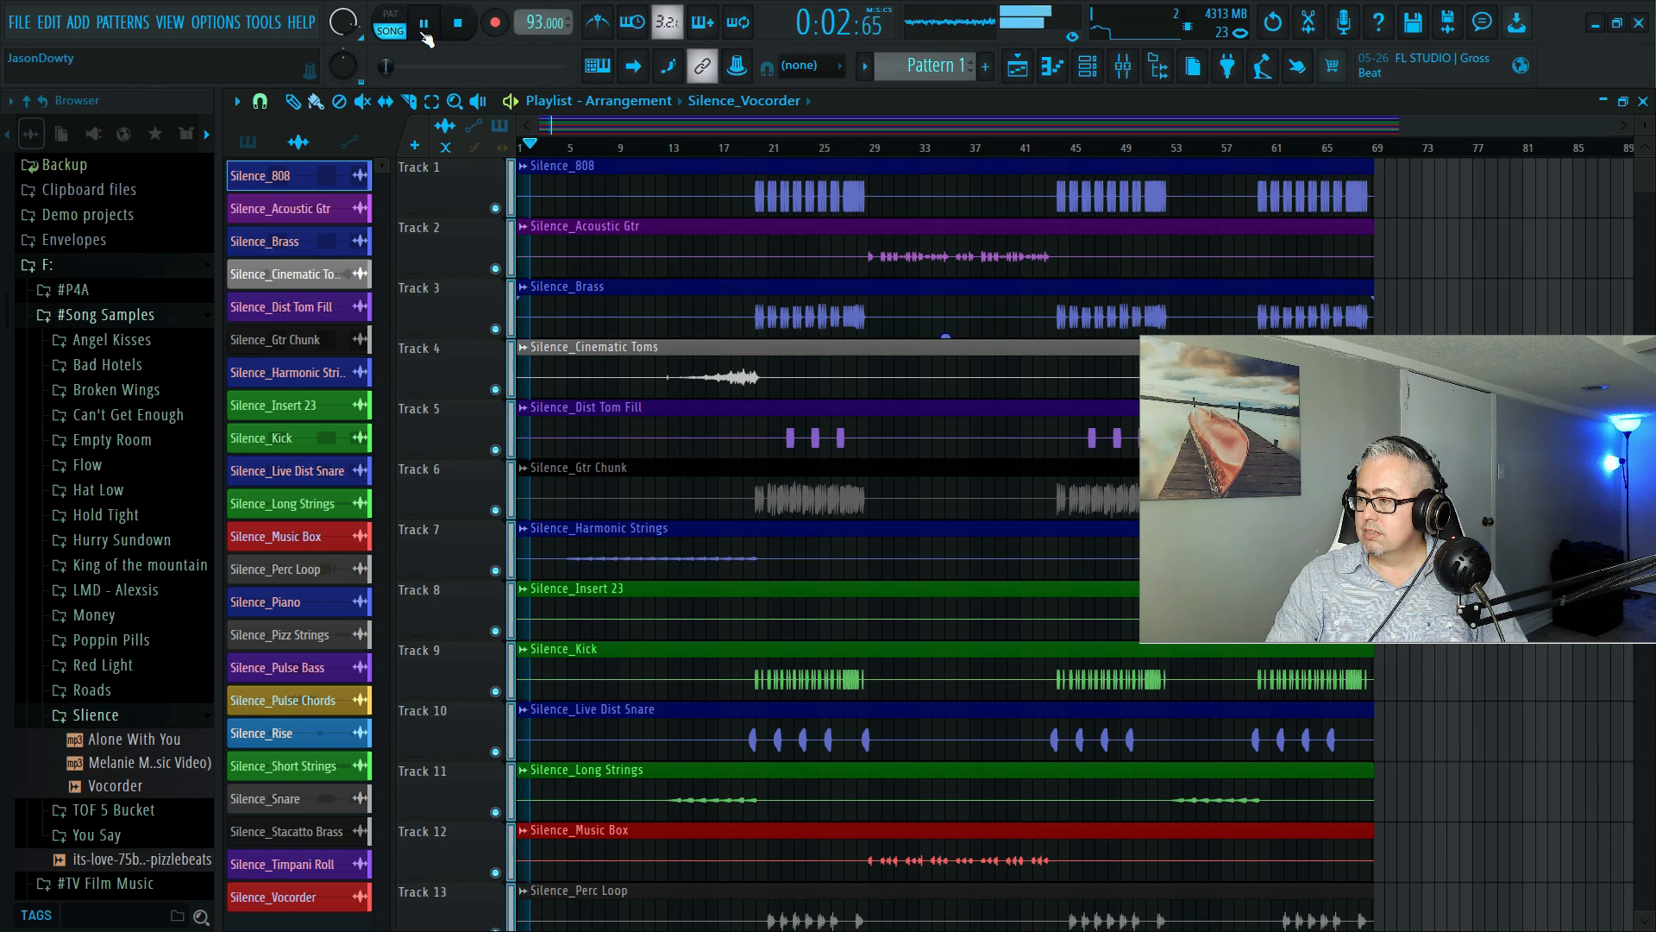
left_click(423, 33)
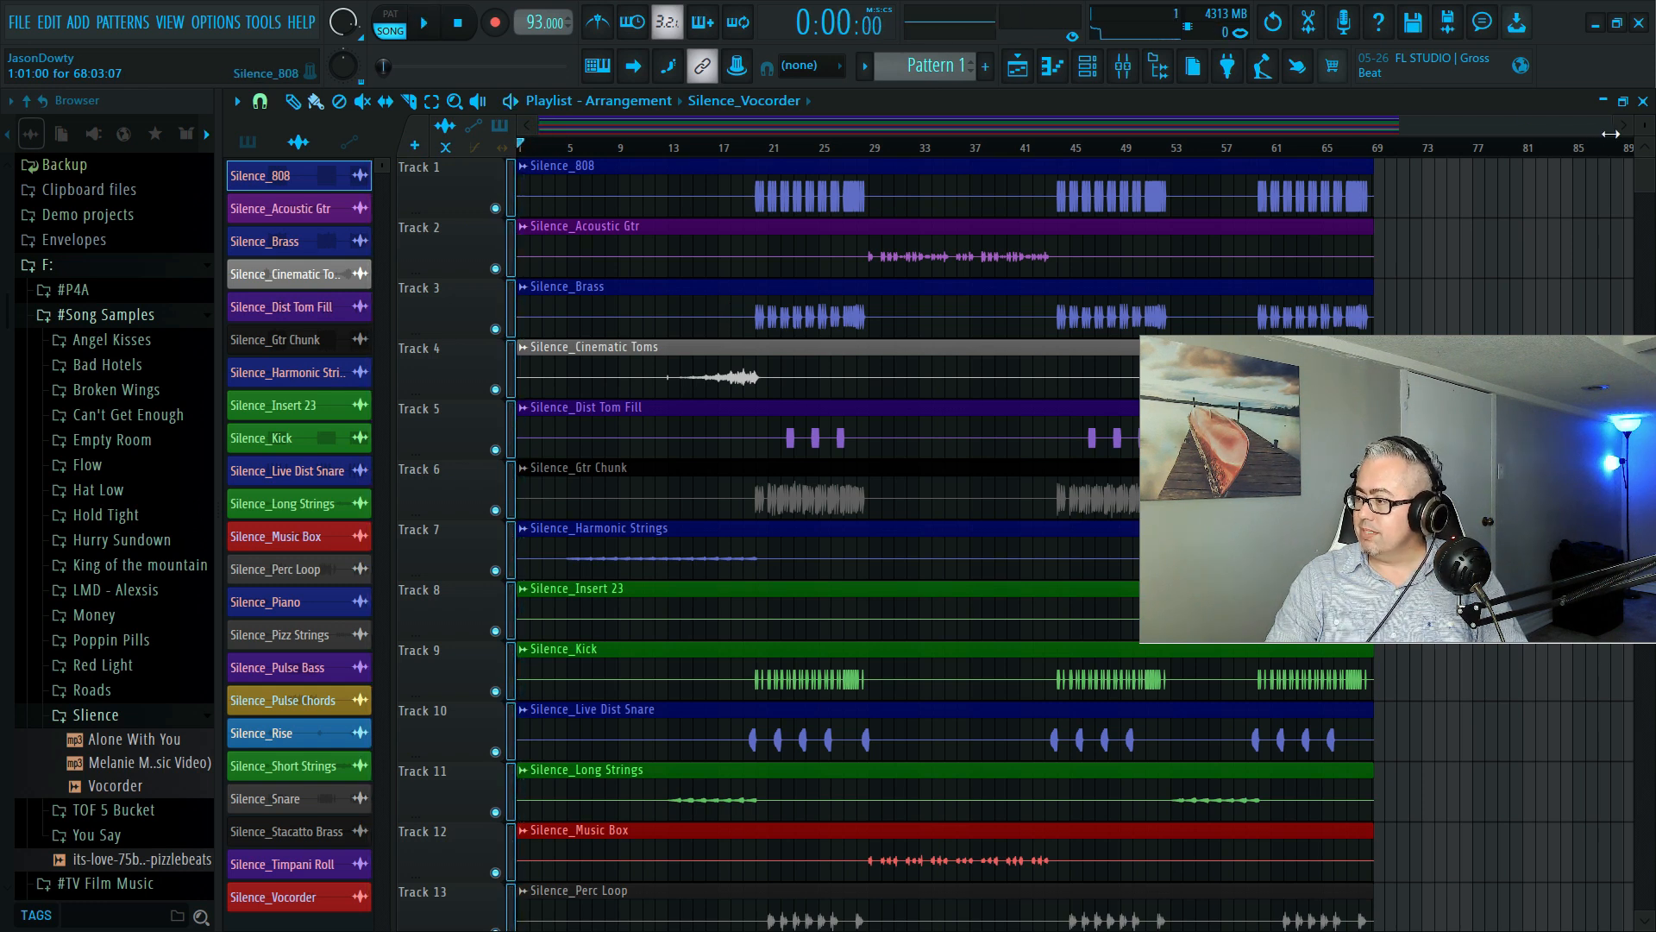
left_click_drag(1610, 133, 830, 122)
scroll(708, 387, "down", 6)
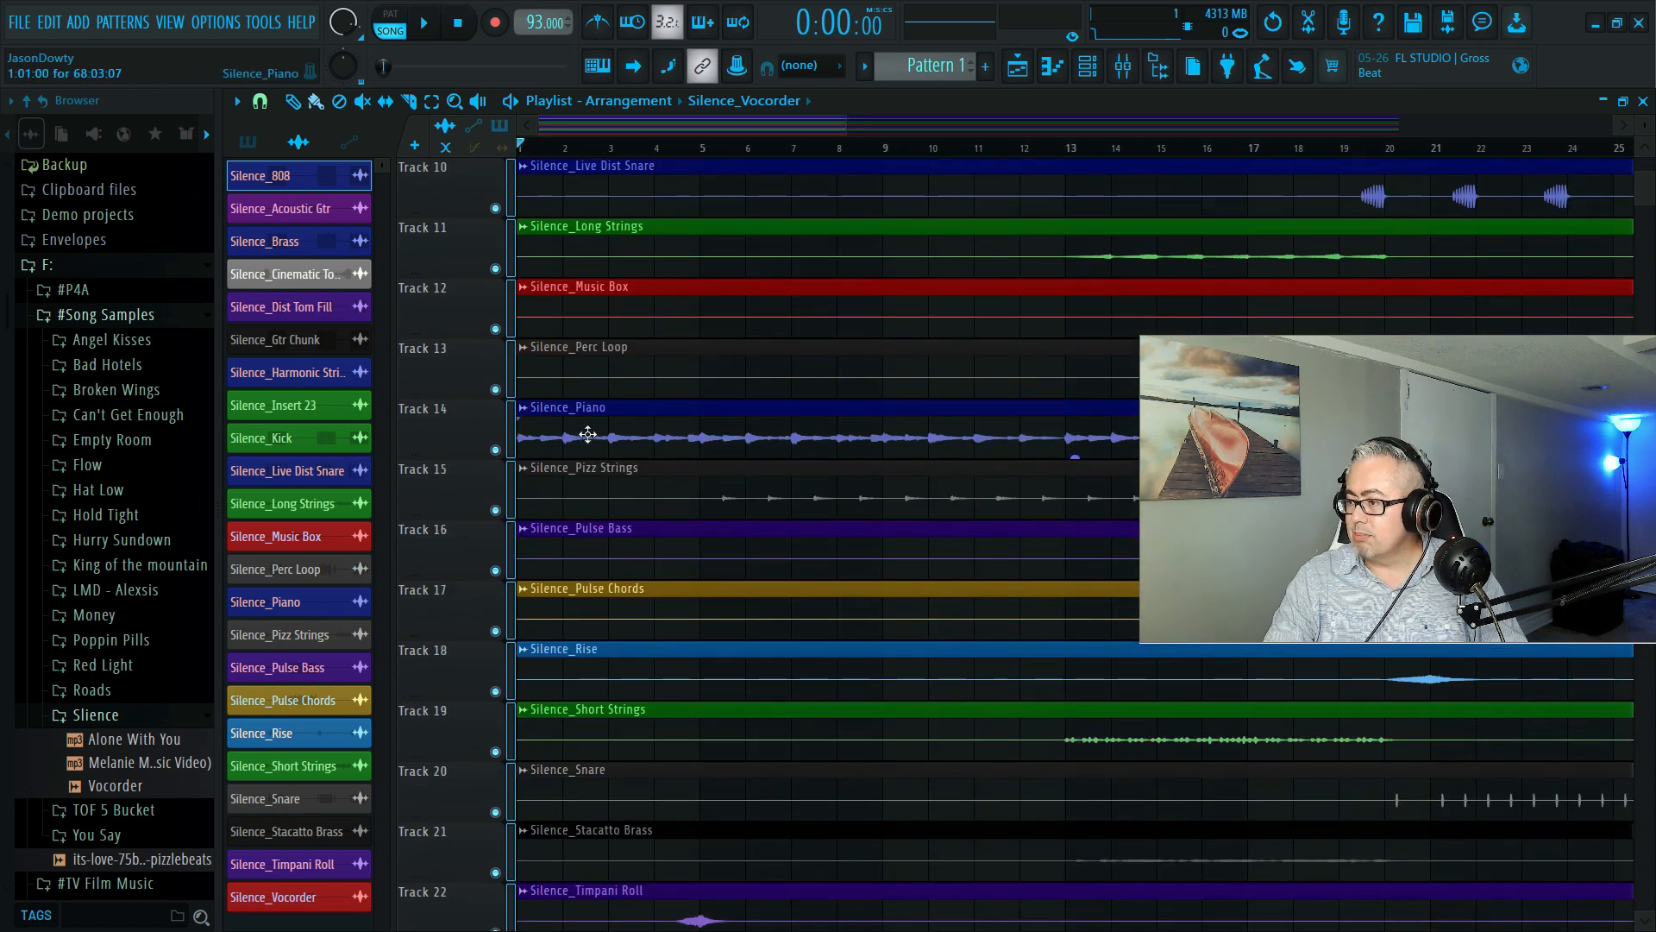
key("space")
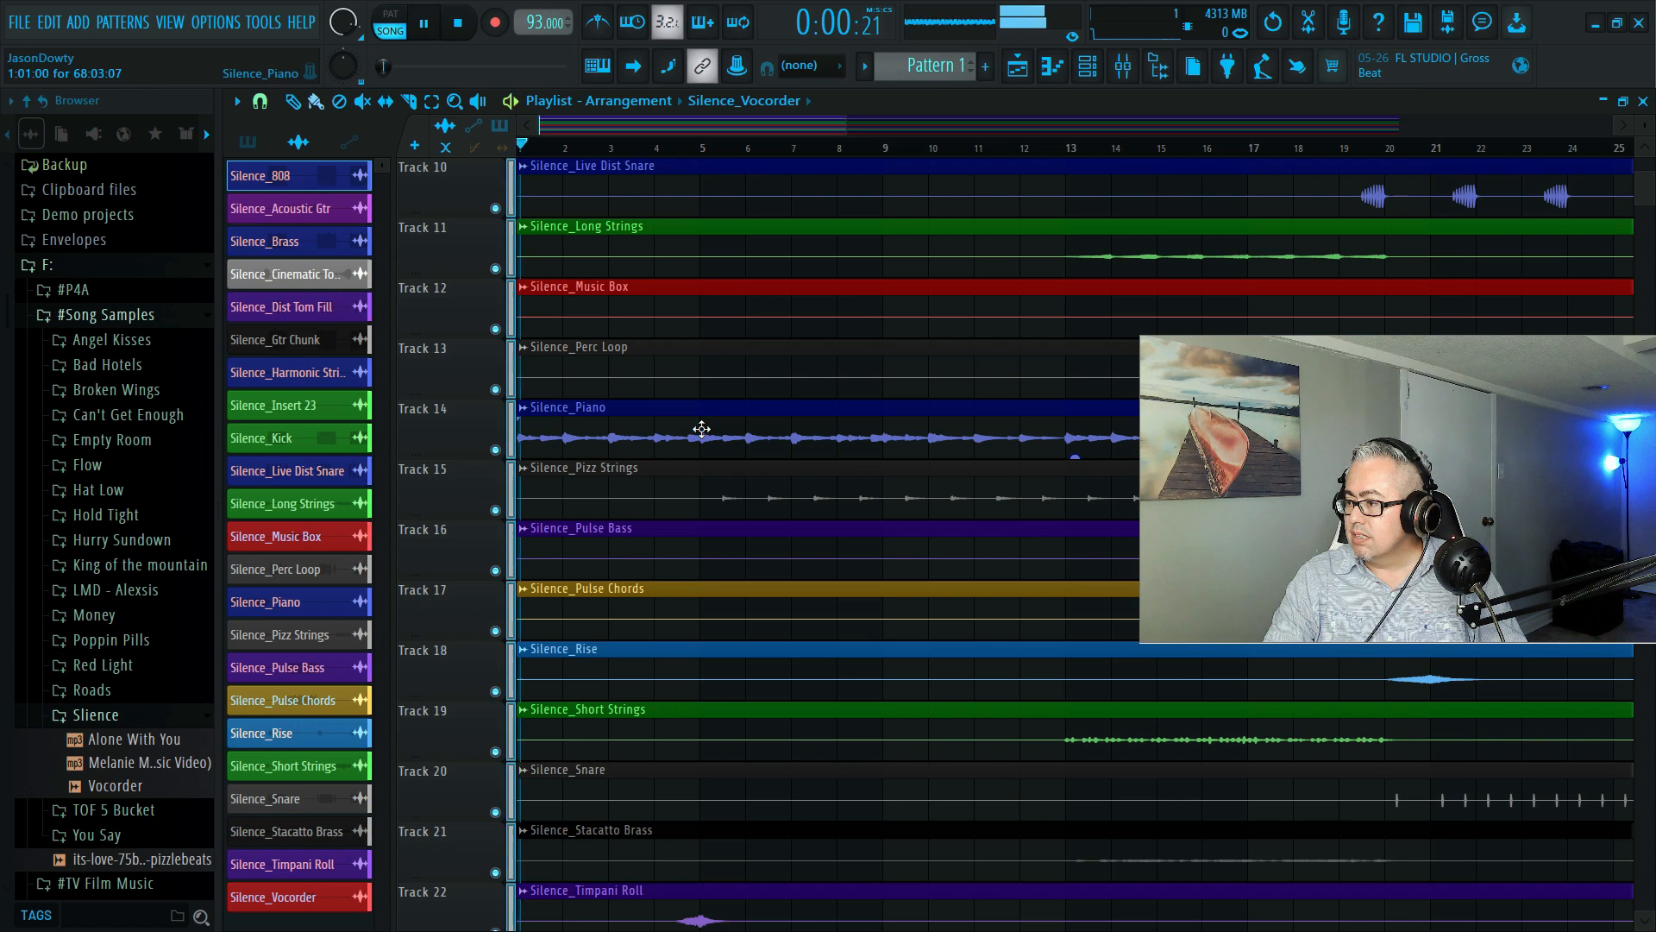
key("space")
Play the opening bars and closely examine how the Silence_Piano waveform lines up with the grid at bar 5
left_click_drag(1286, 484, 799, 650)
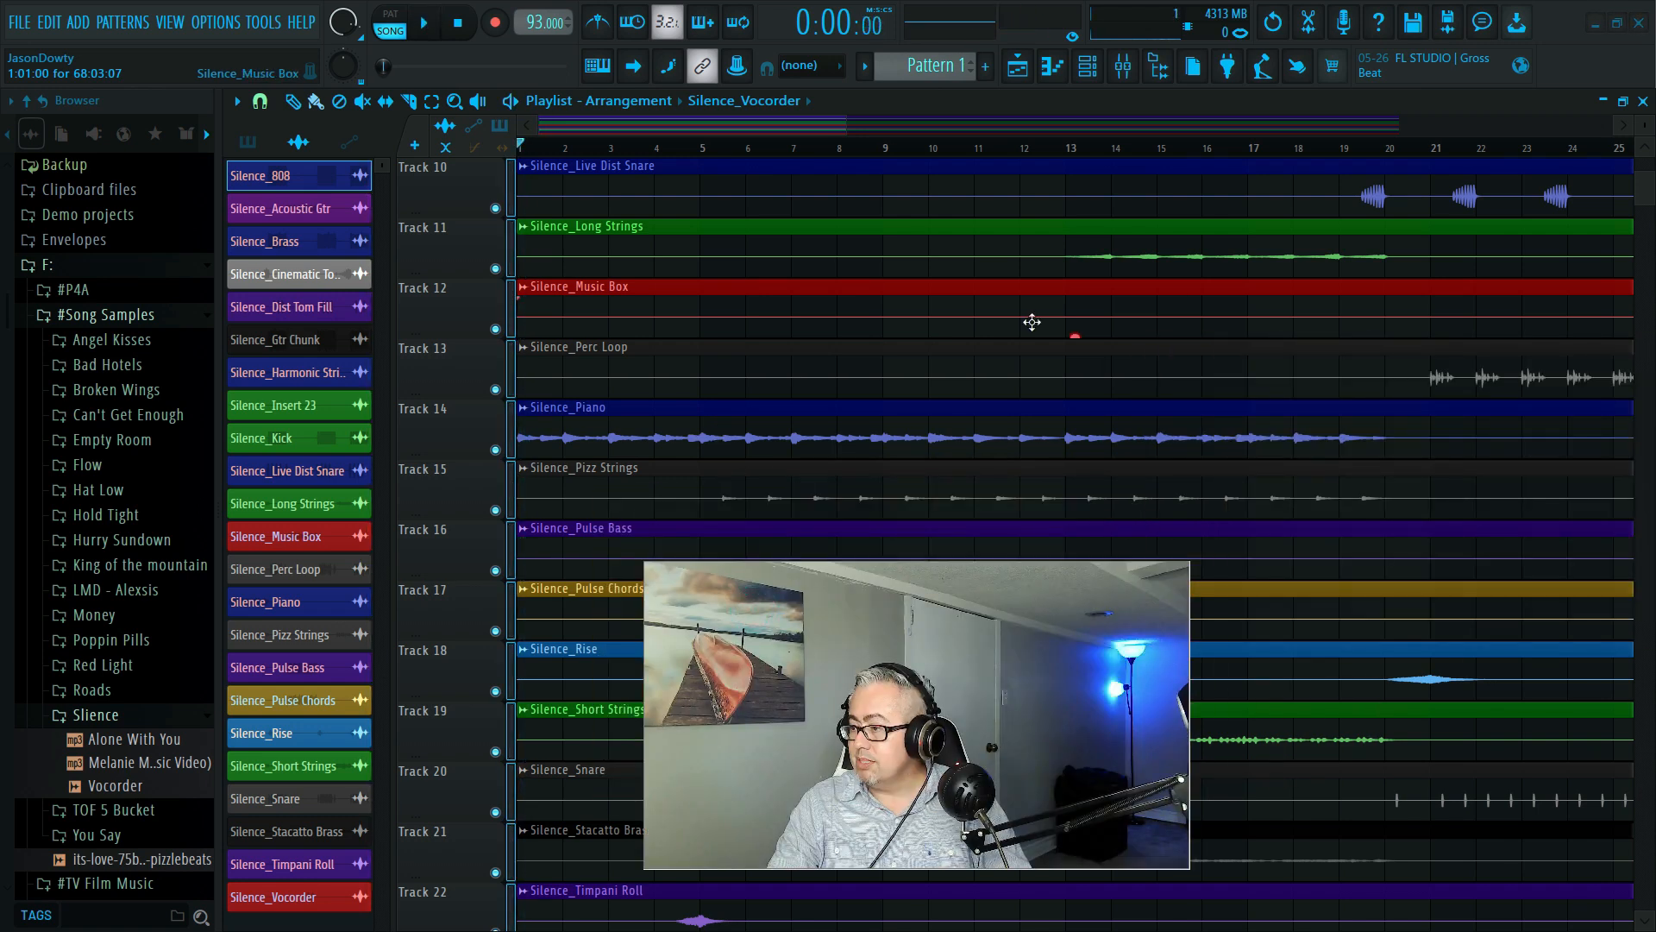
left_click_drag(842, 122, 715, 114)
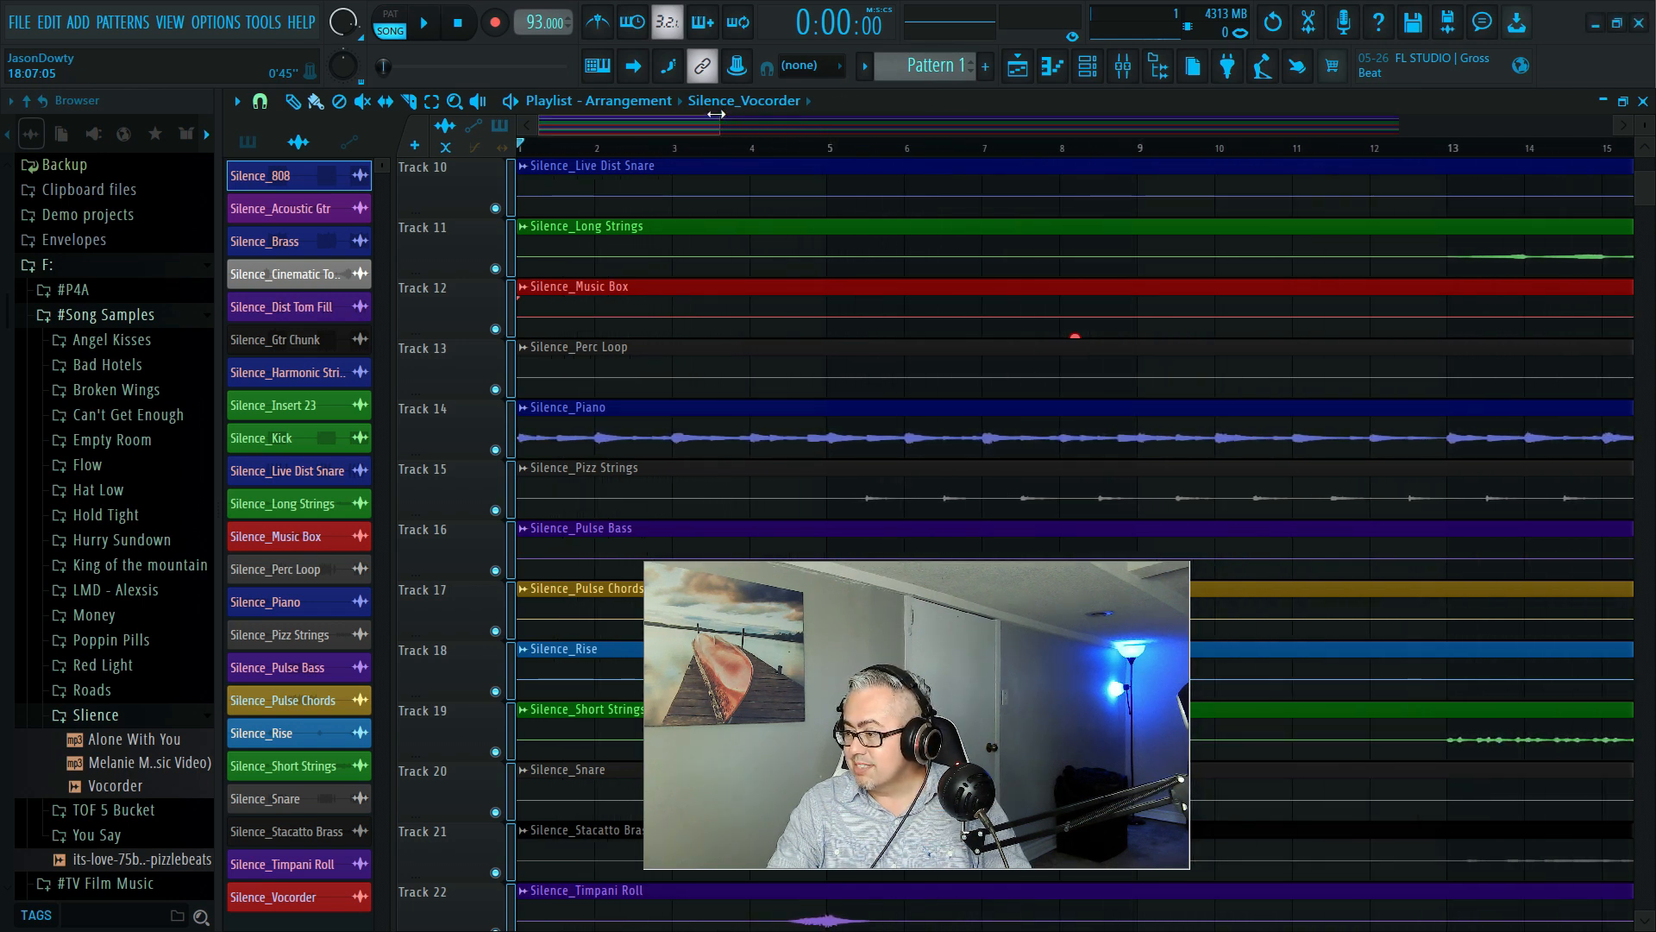
key("space")
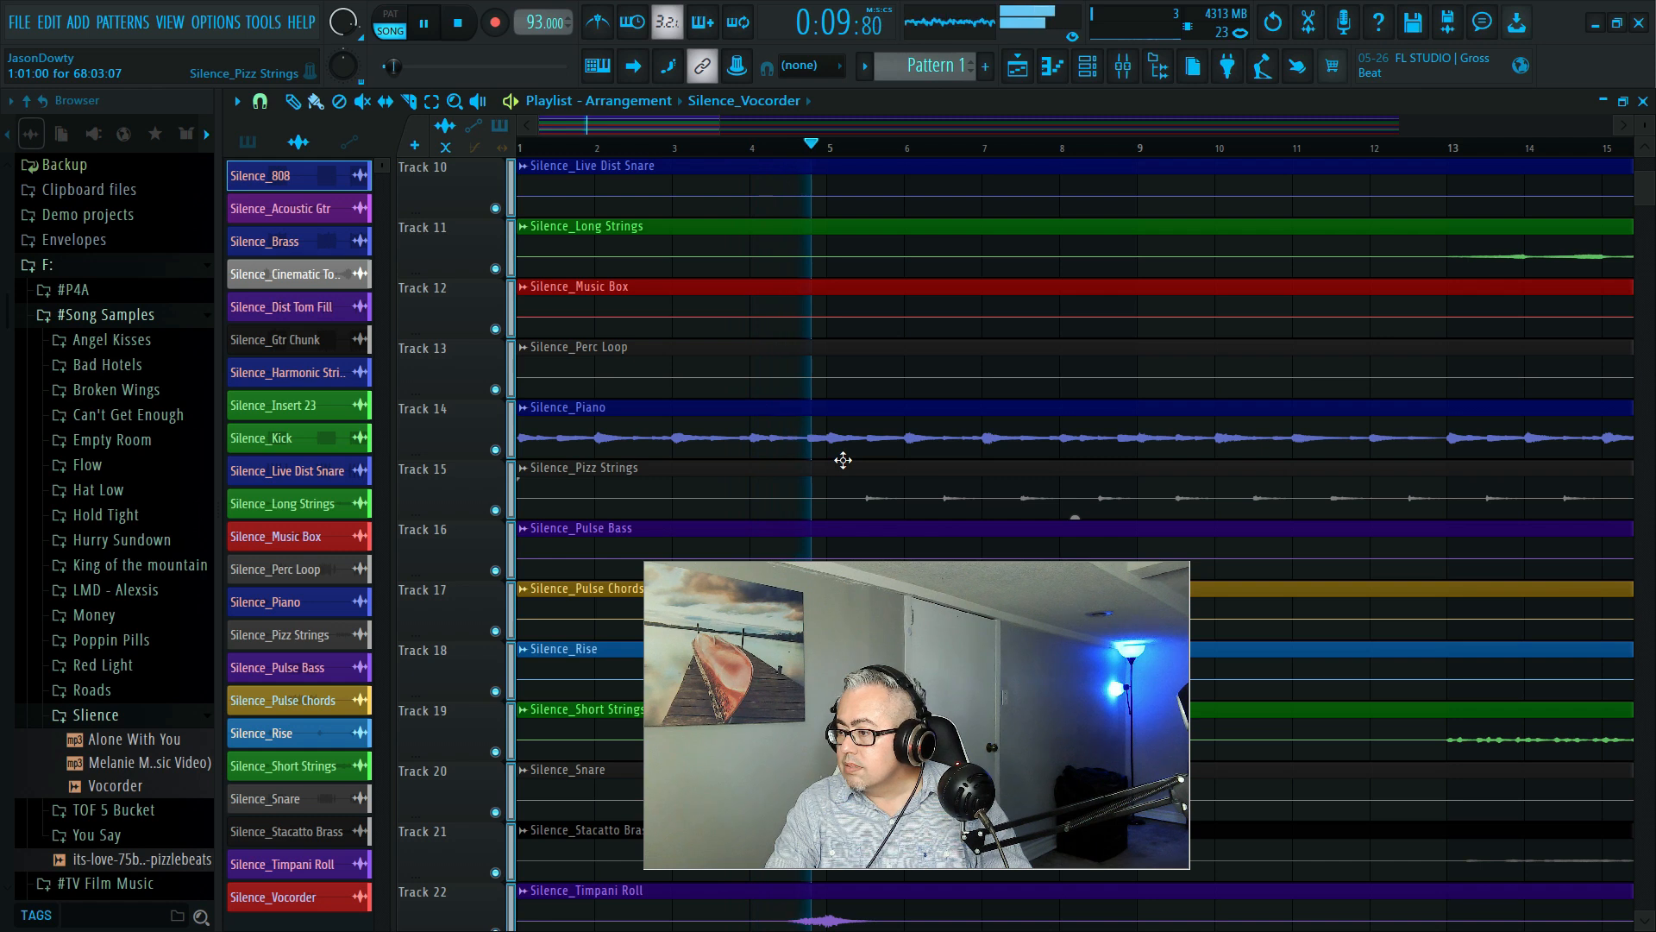
key("space")
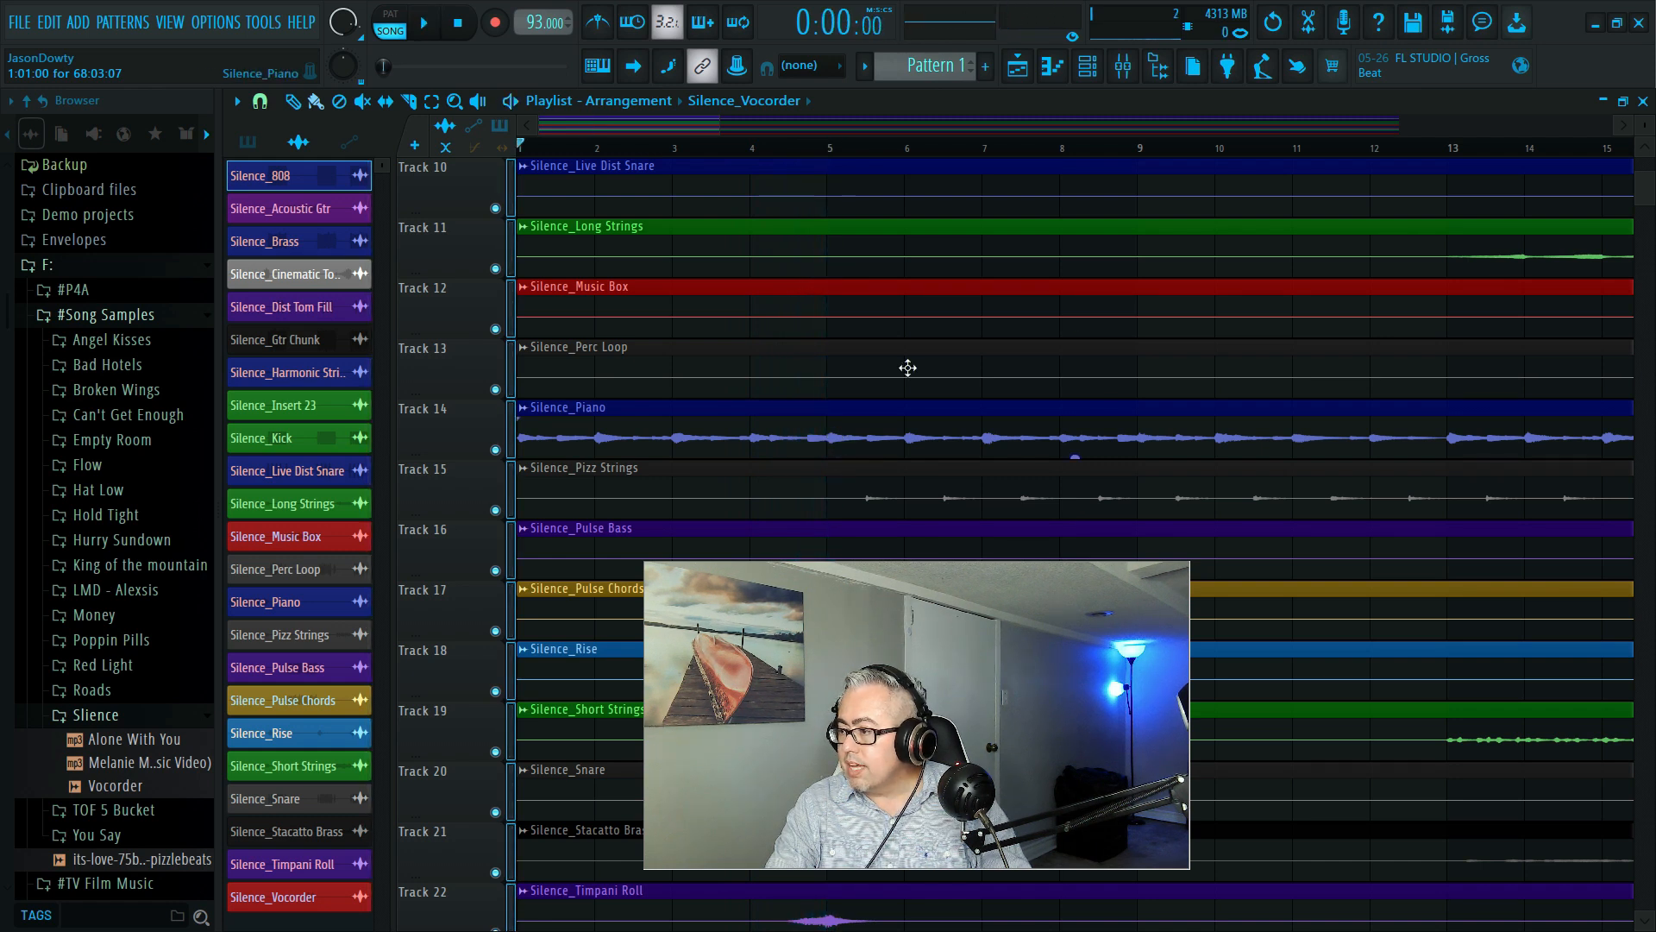
left_click_drag(722, 119, 597, 130)
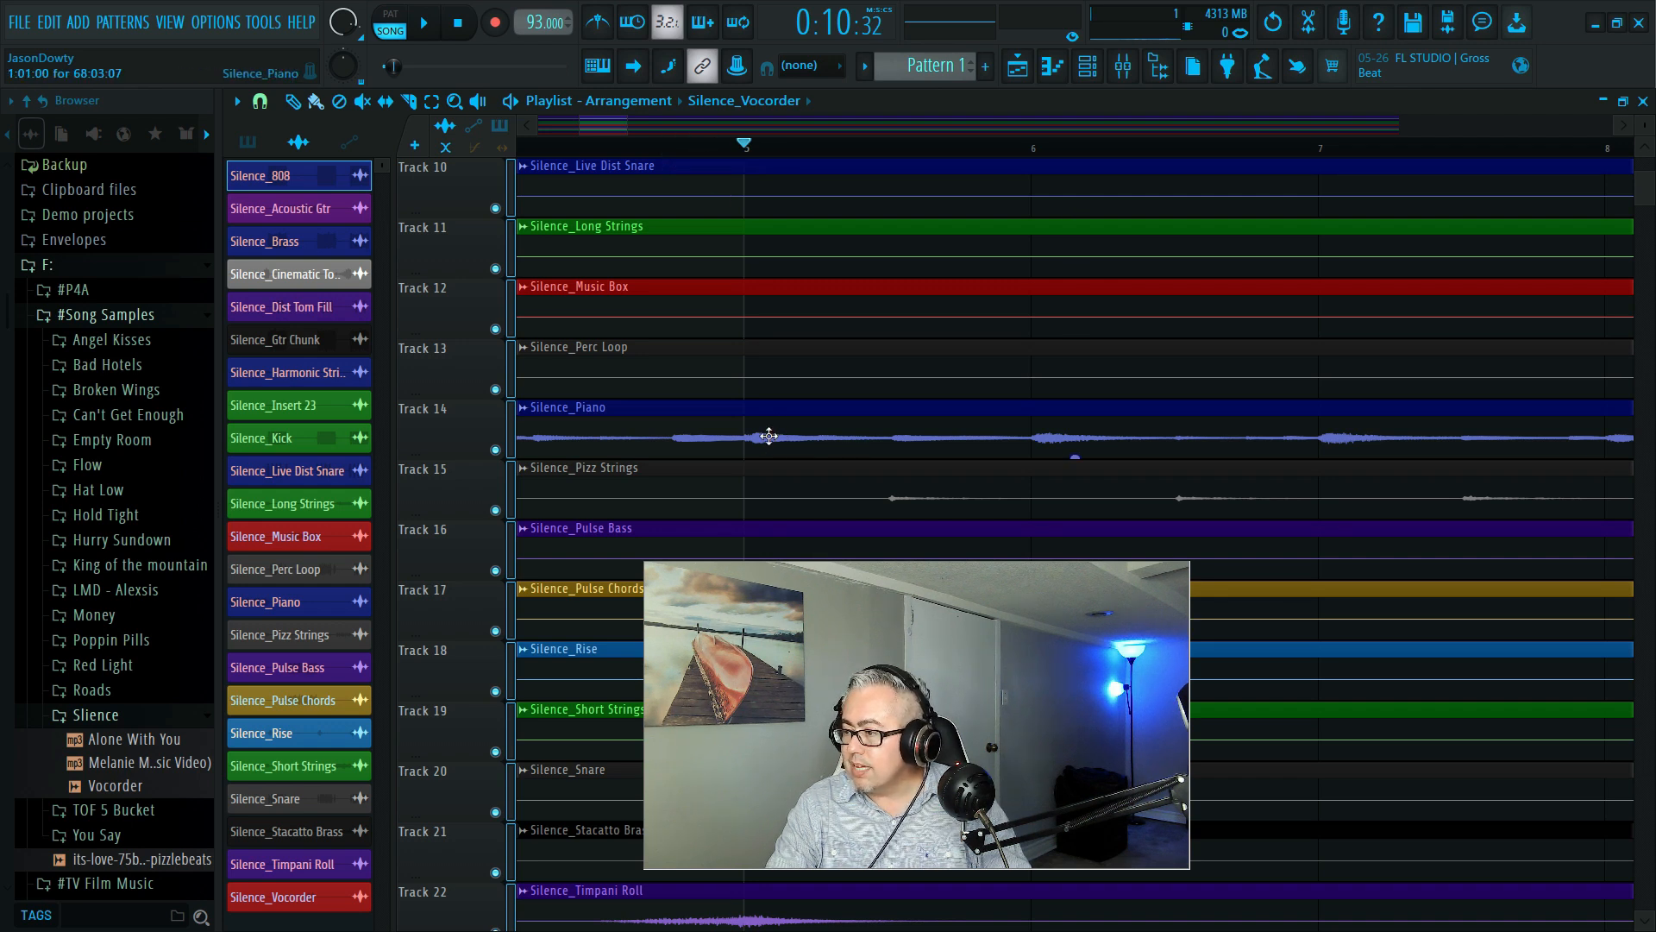
left_click_drag(626, 126, 604, 124)
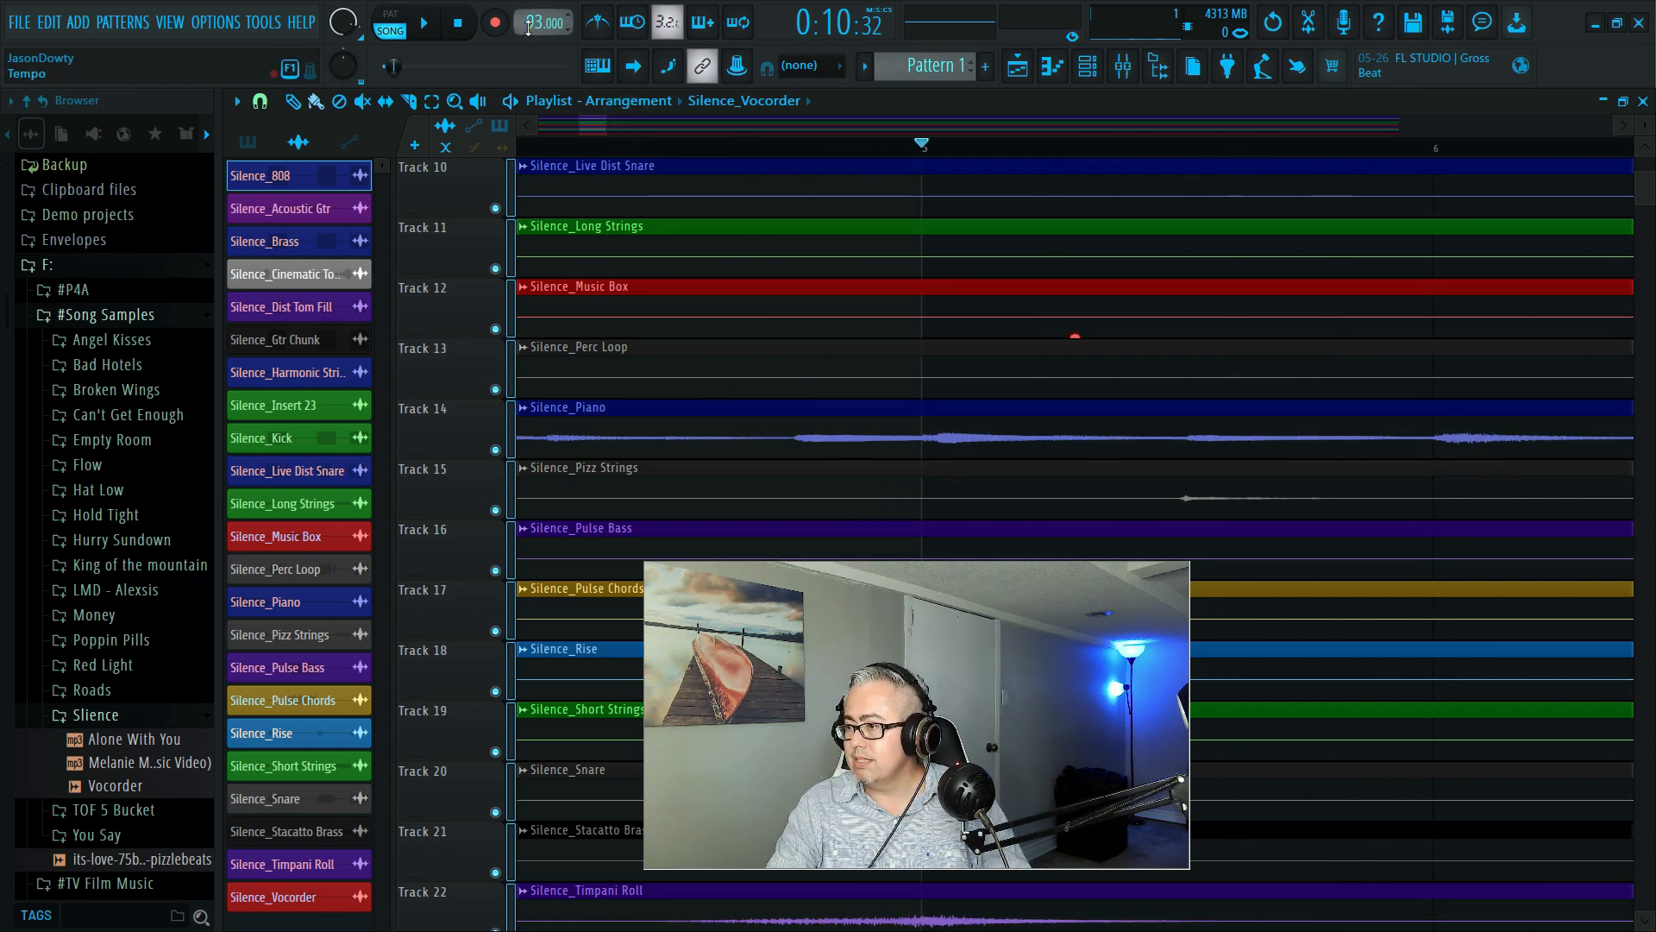
Set the tempo to 92 BPM to compare the stems' grid alignment, and restore it to 93 BPM
left_click_drag(536, 23, 537, 26)
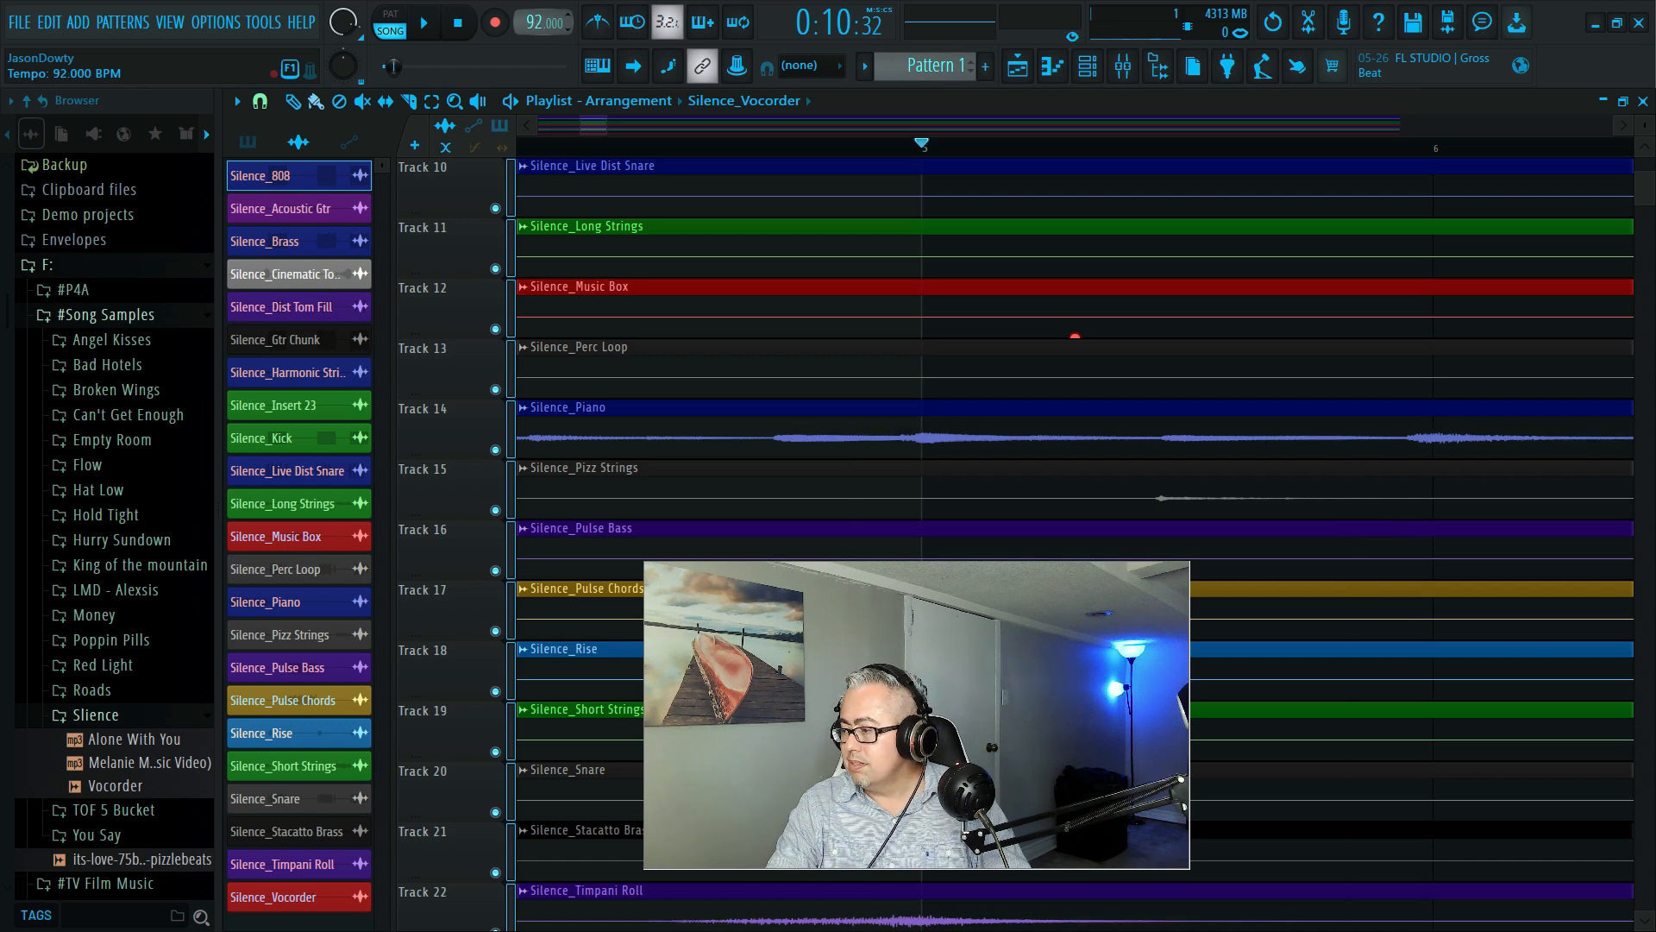
left_click_drag(536, 27, 537, 25)
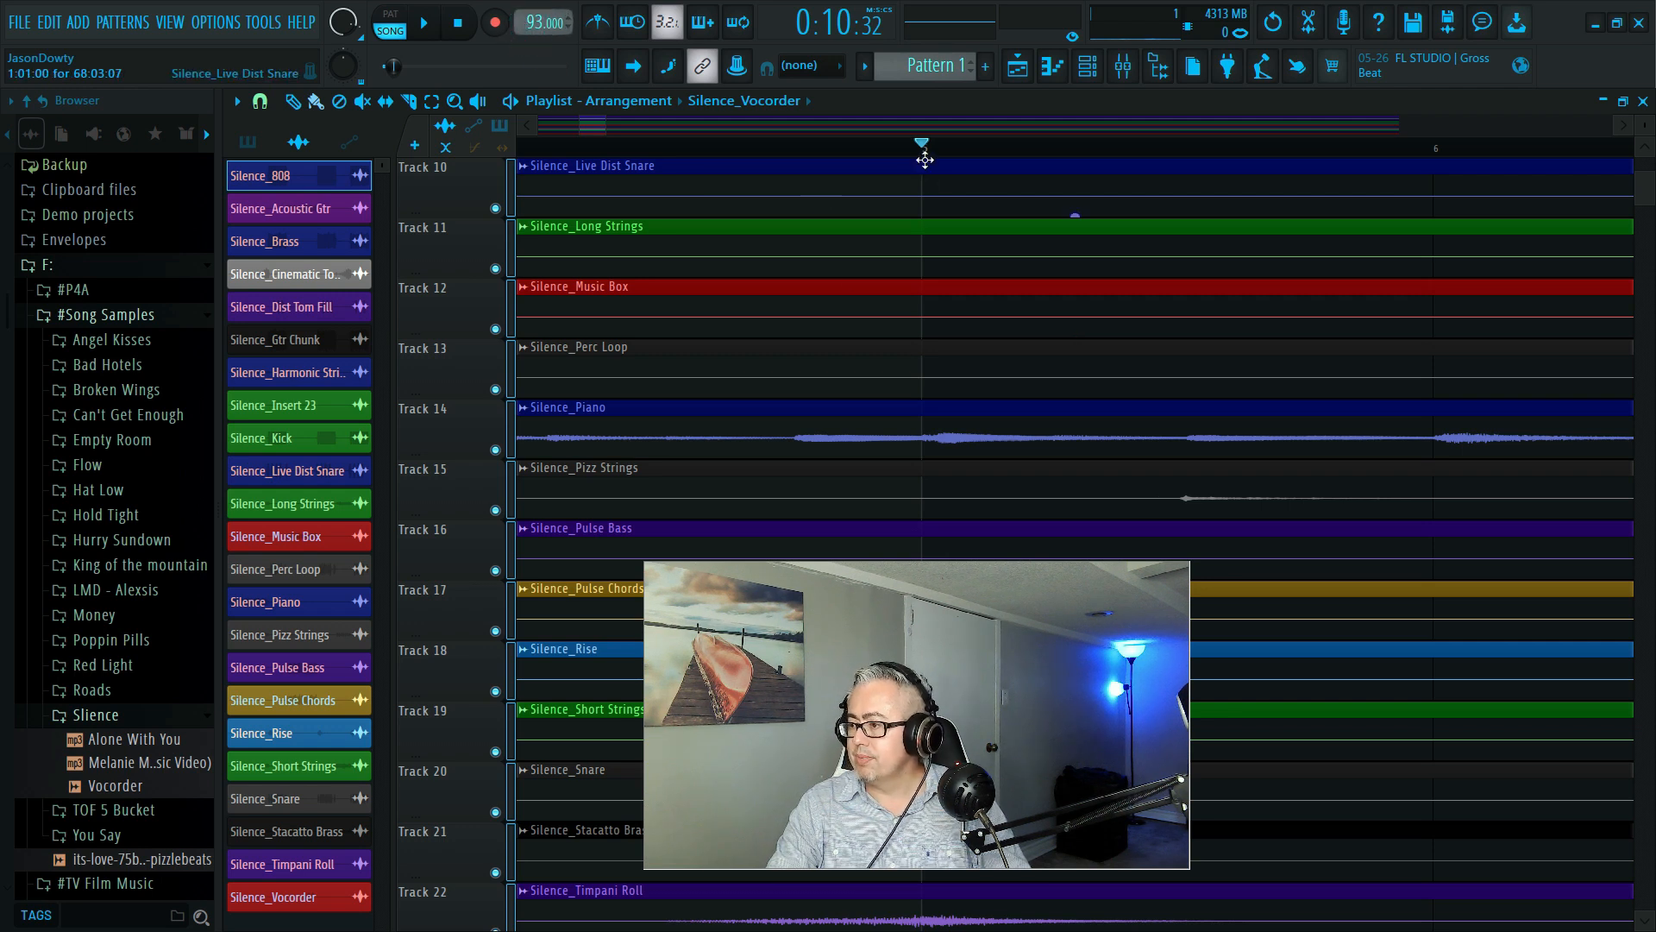
key("space")
key("space")
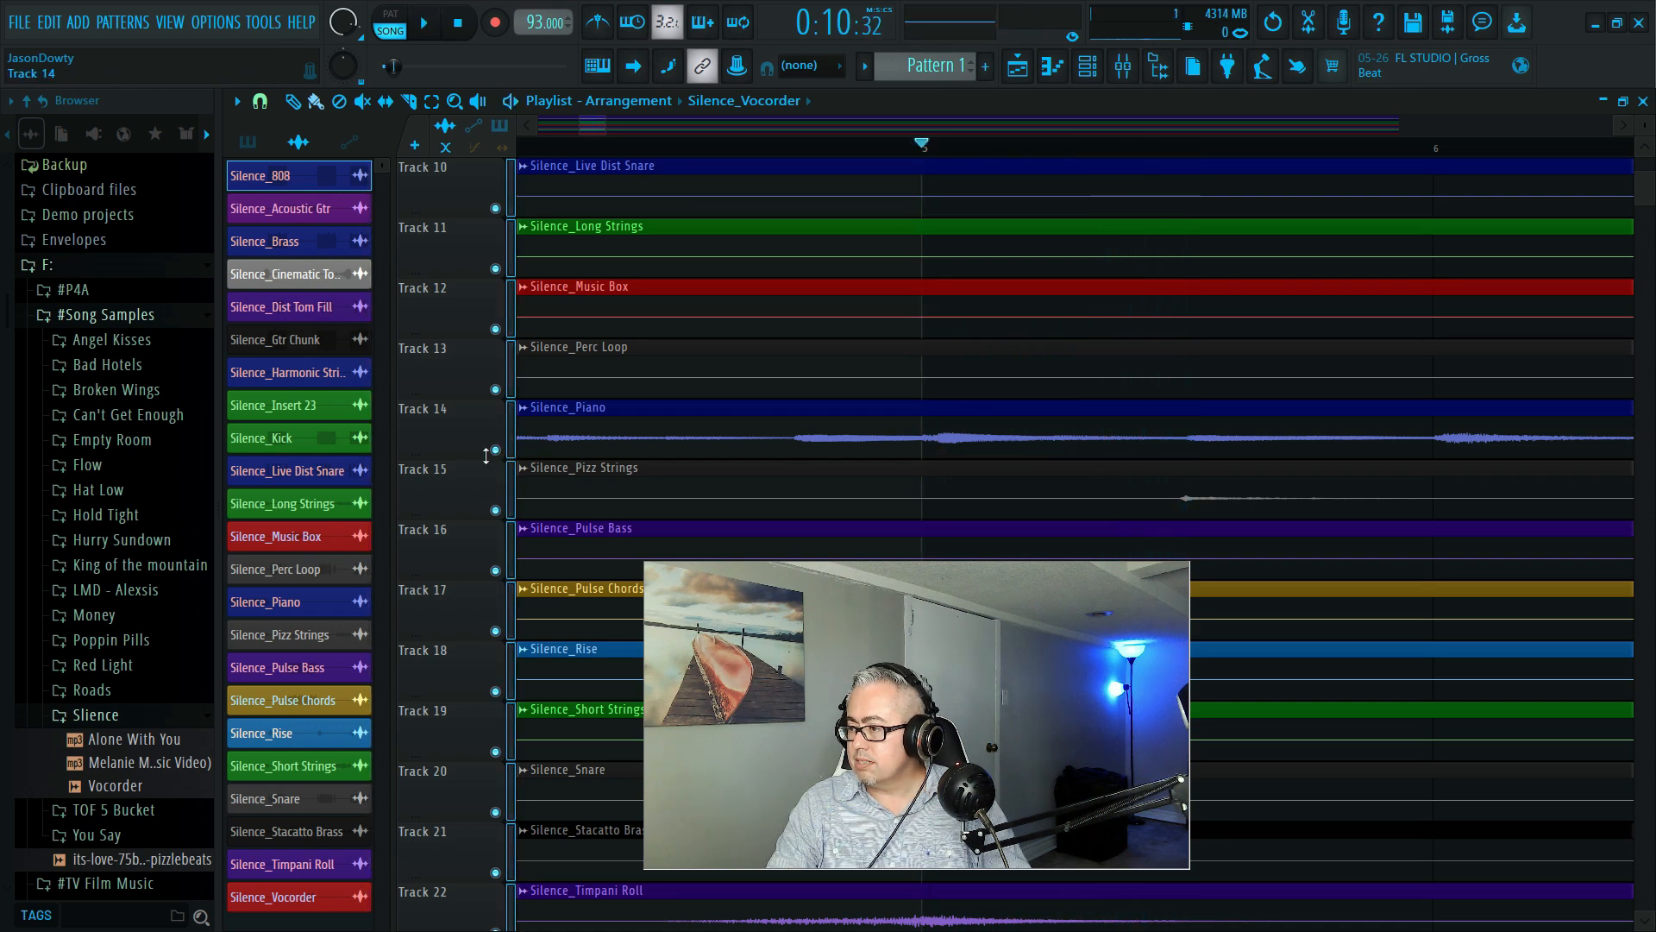
Solo the Silence_Piano track and audition it from bar 5
right_click(510, 440)
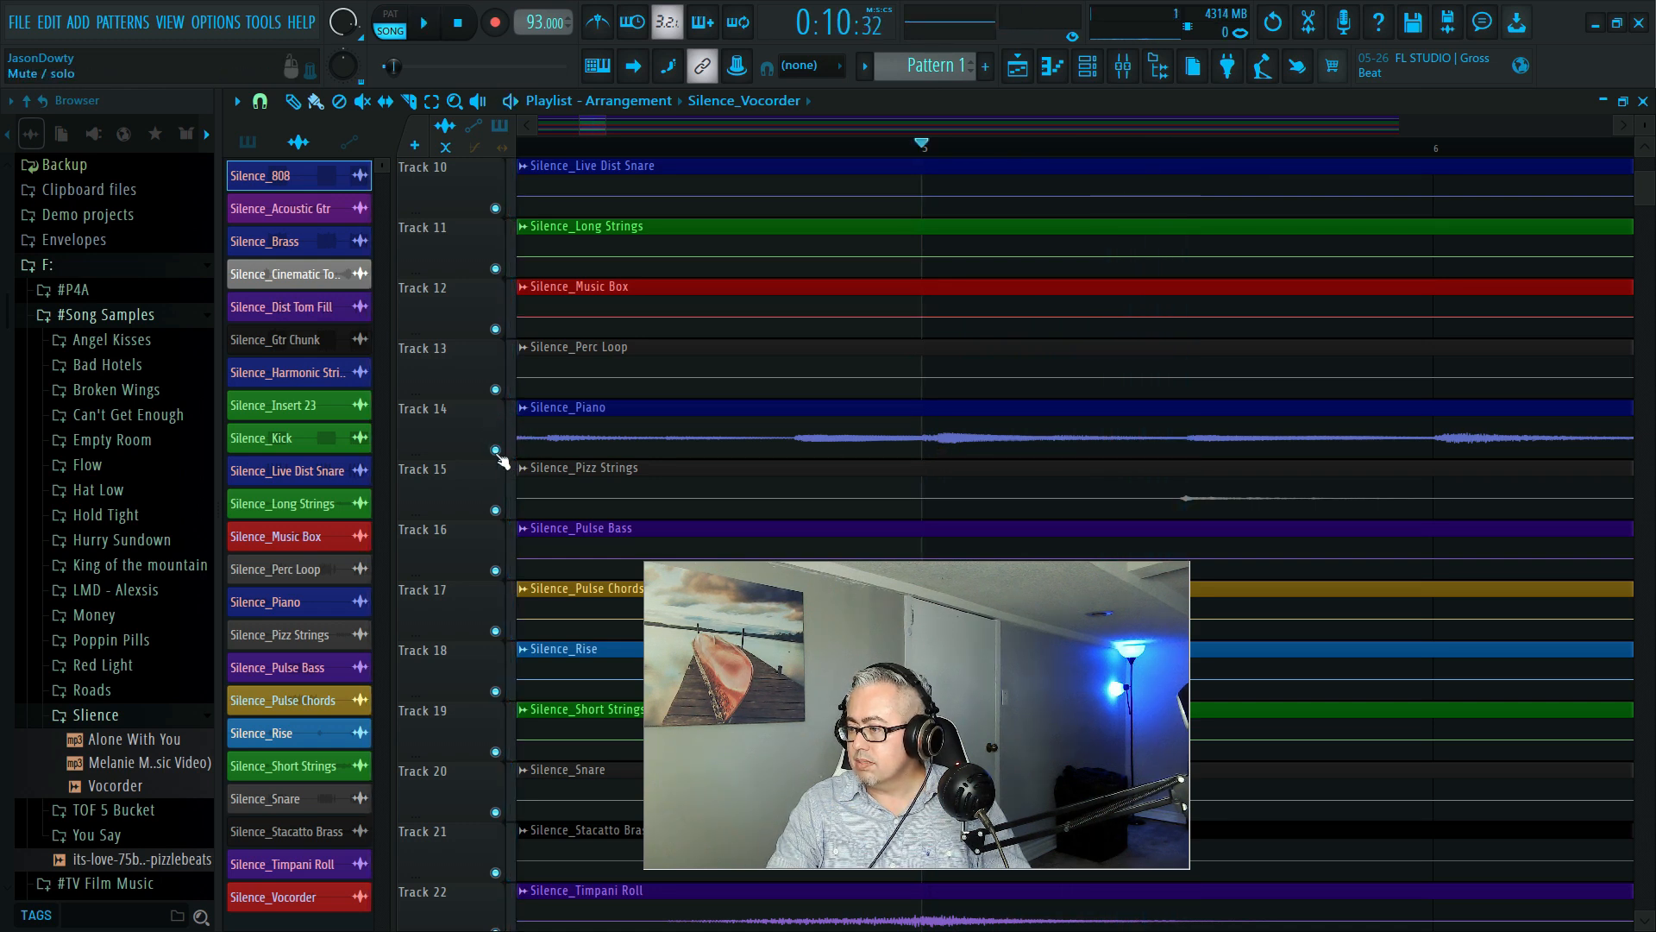
right_click(496, 450)
key("space")
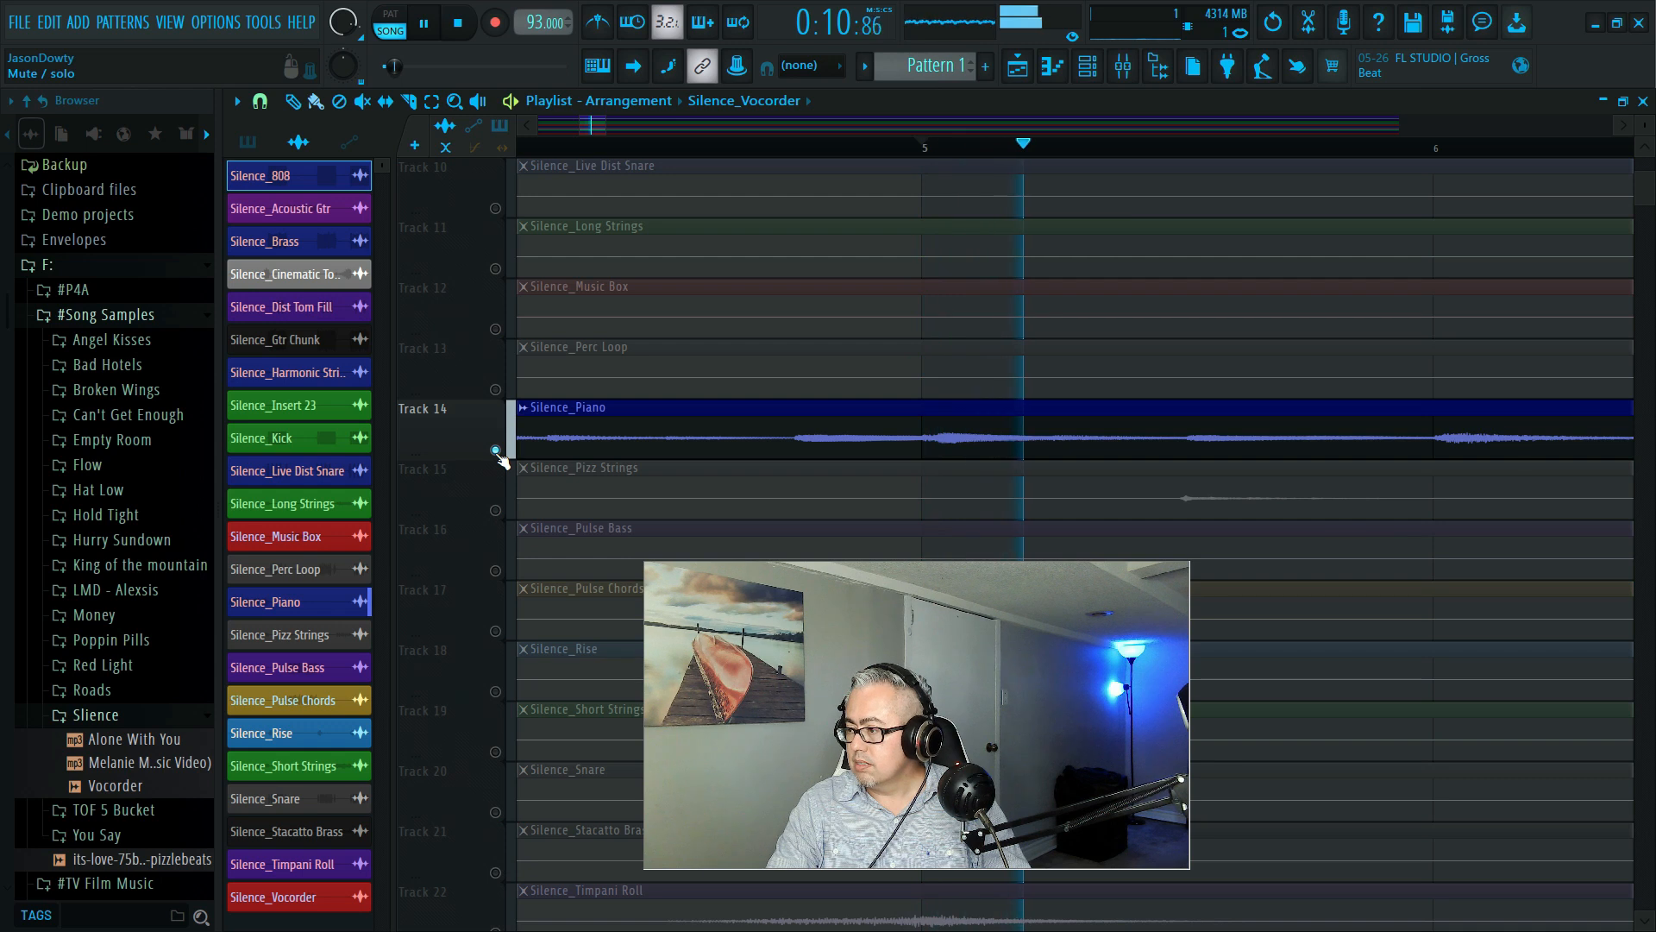
key("space")
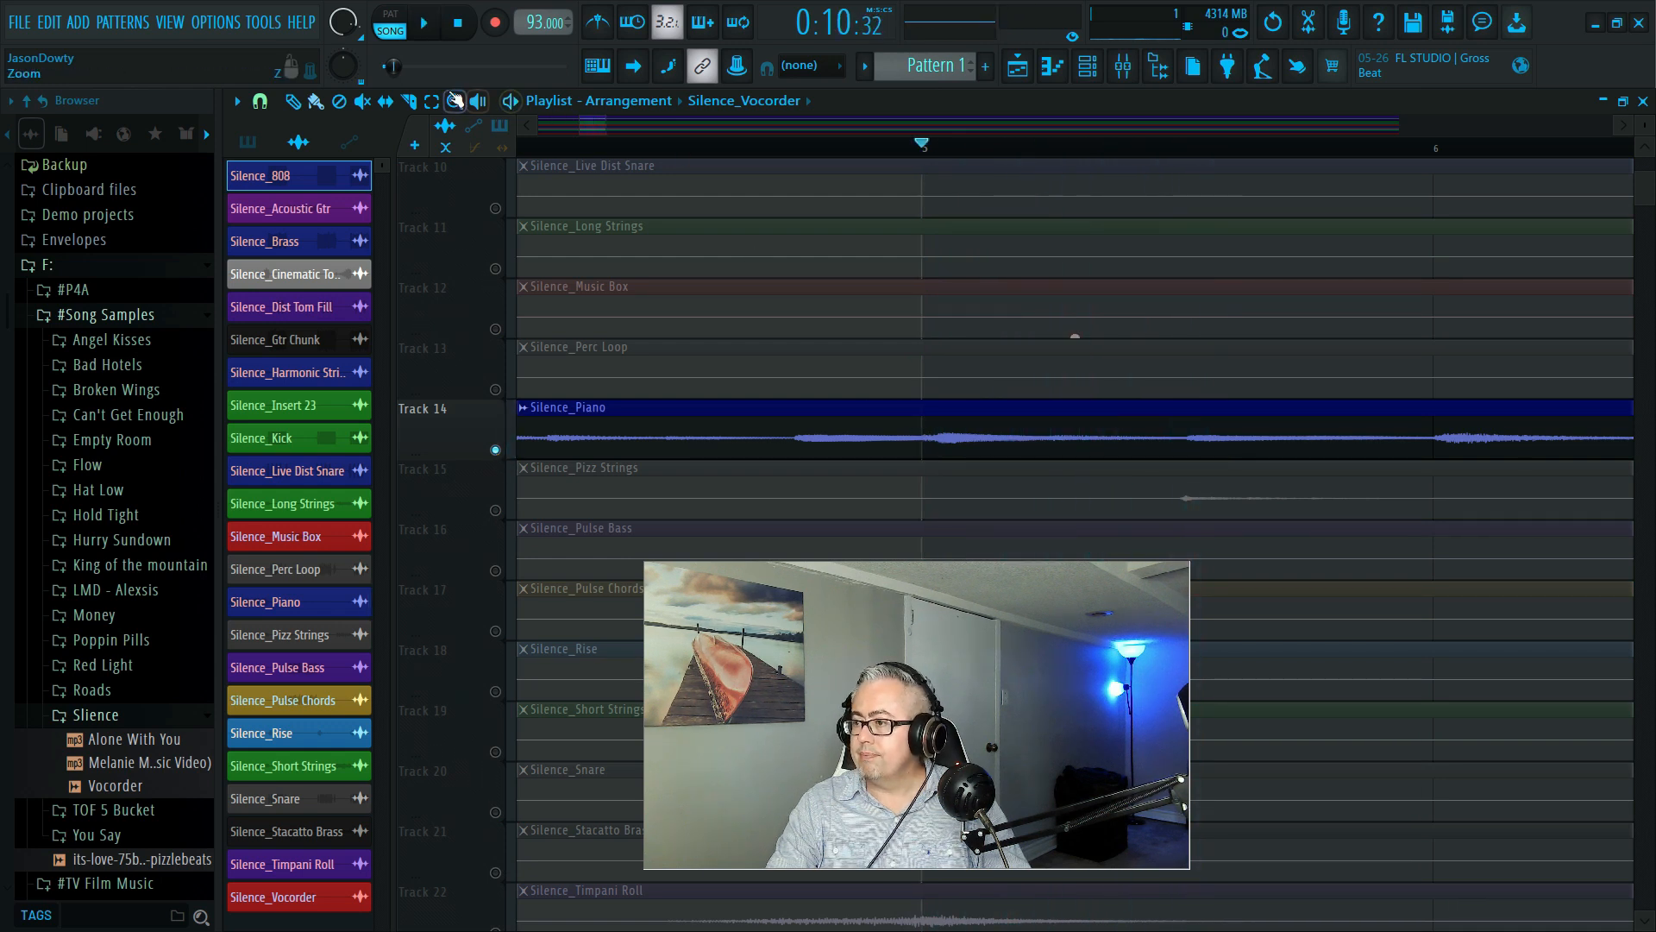
Set the playlist snap to Bar and slice the Silence_Piano clip at bars 5 and 9
left_click(262, 102)
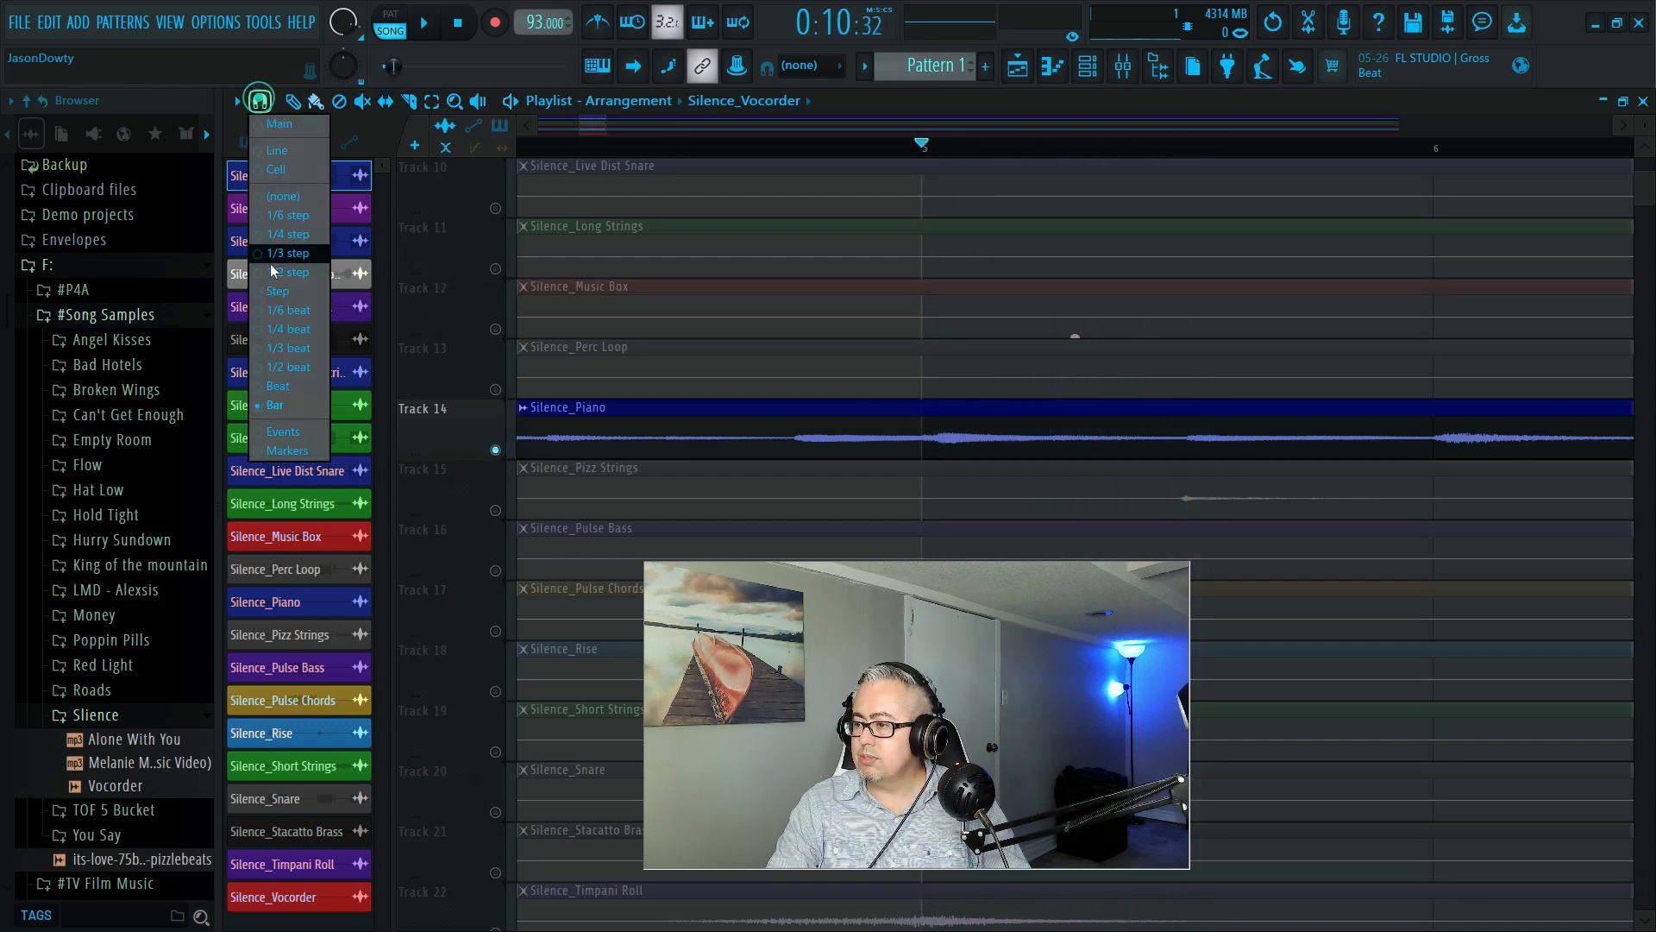
left_click(272, 406)
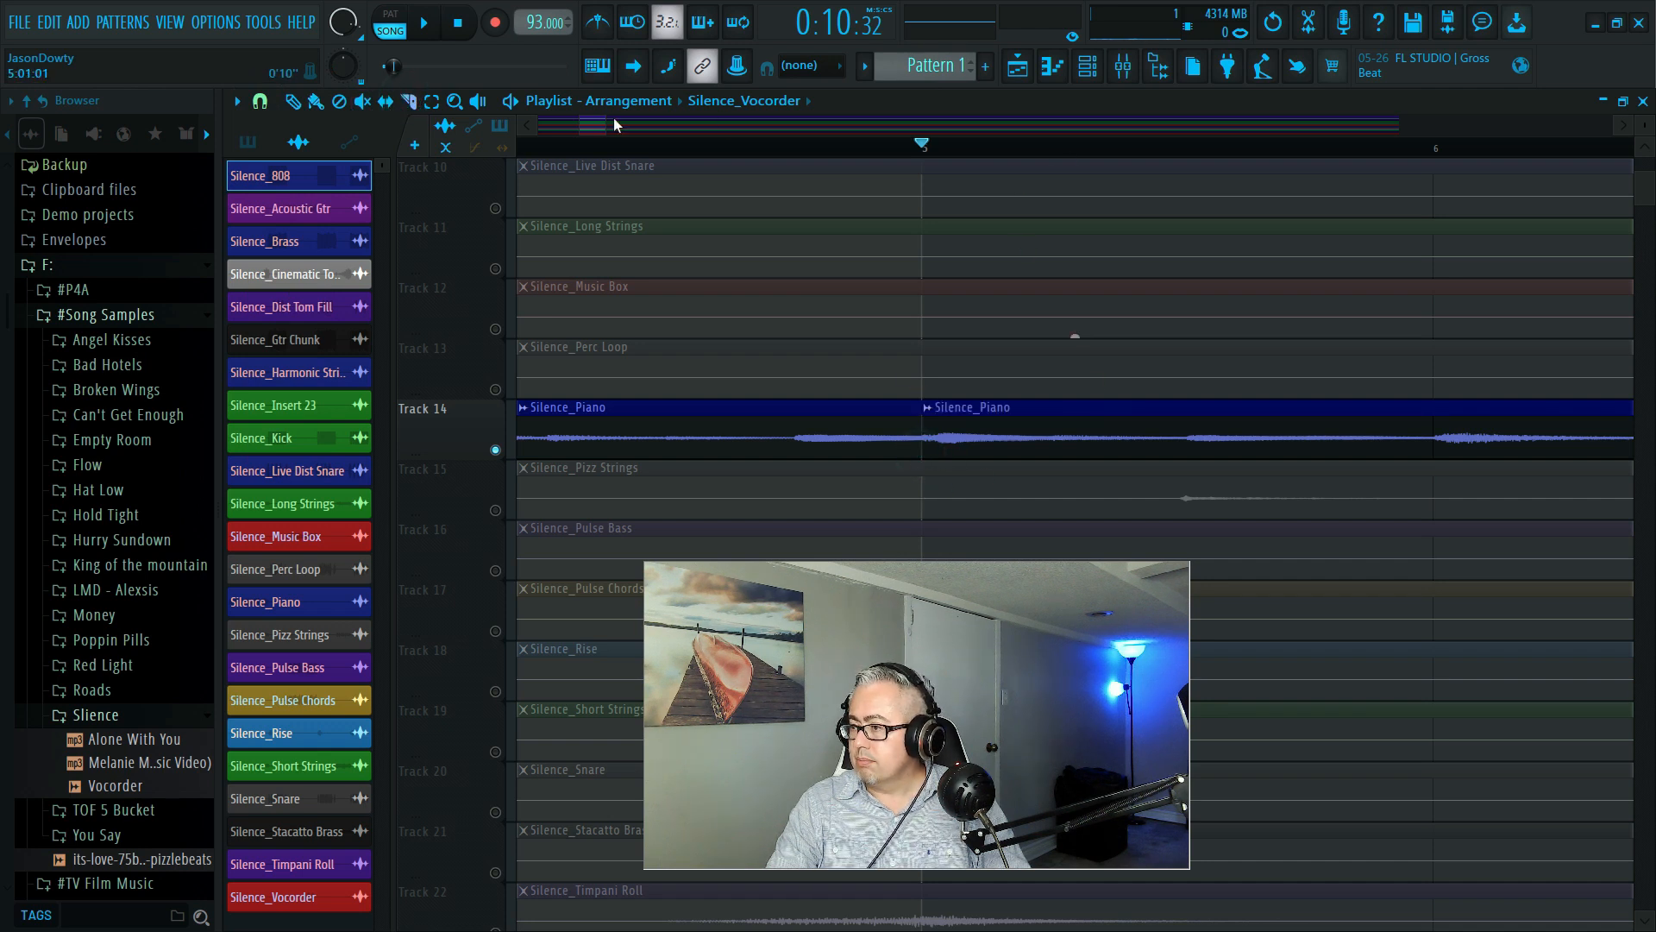
left_click_drag(604, 124, 681, 123)
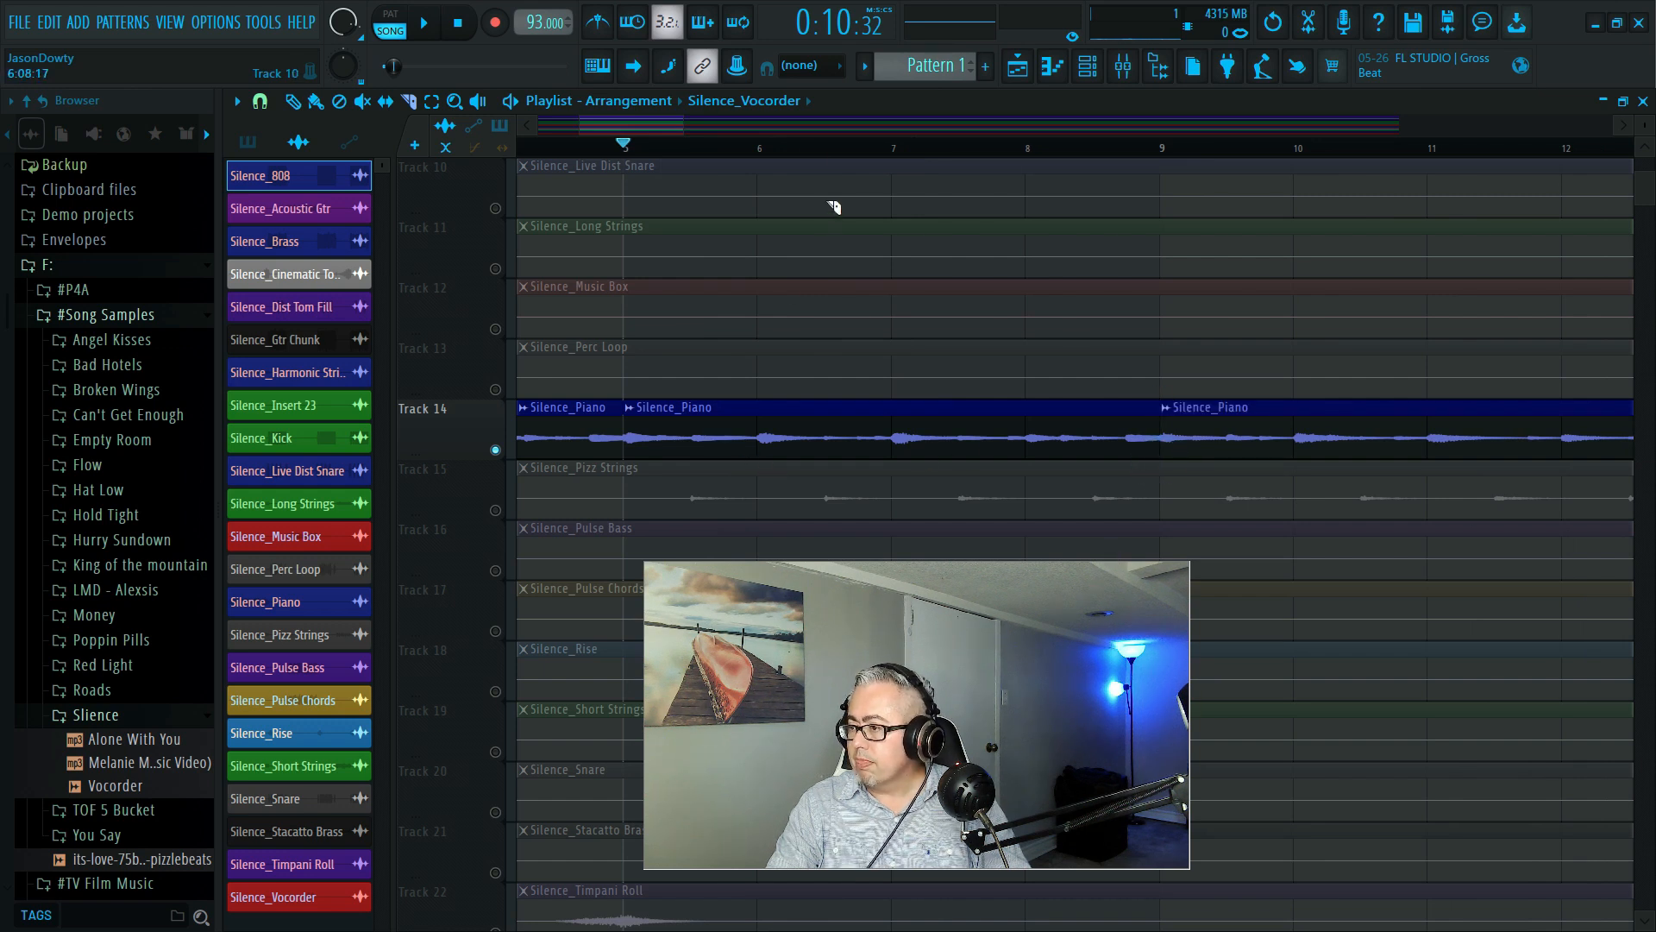
left_click_drag(638, 128, 493, 126)
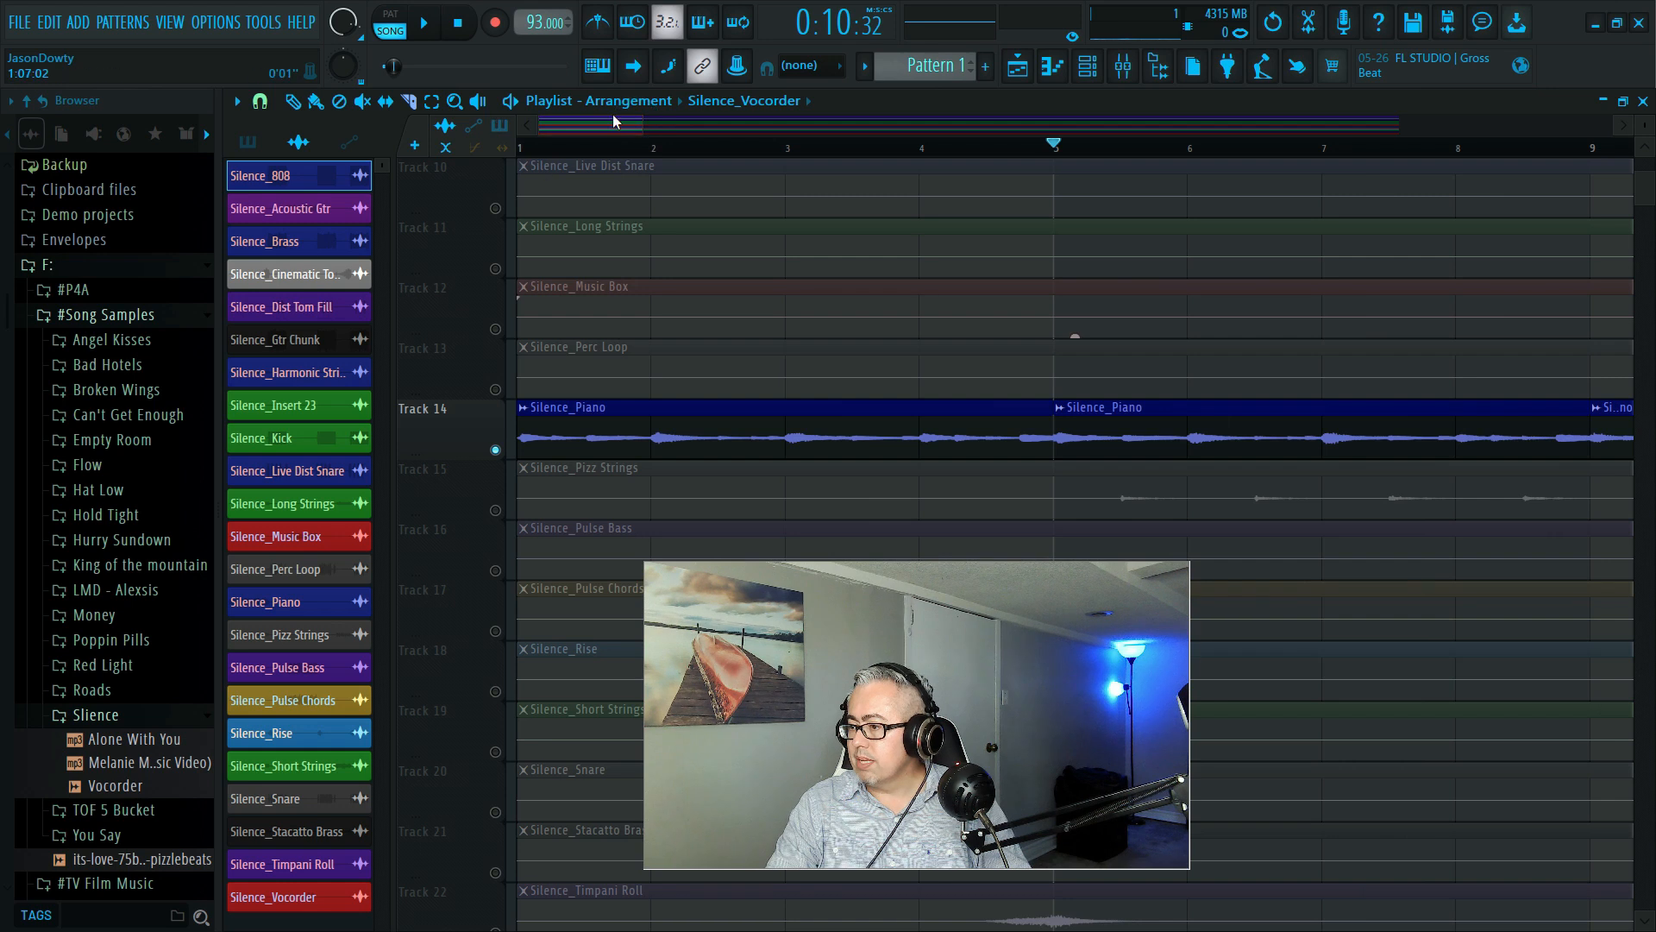
left_click_drag(641, 126, 936, 128)
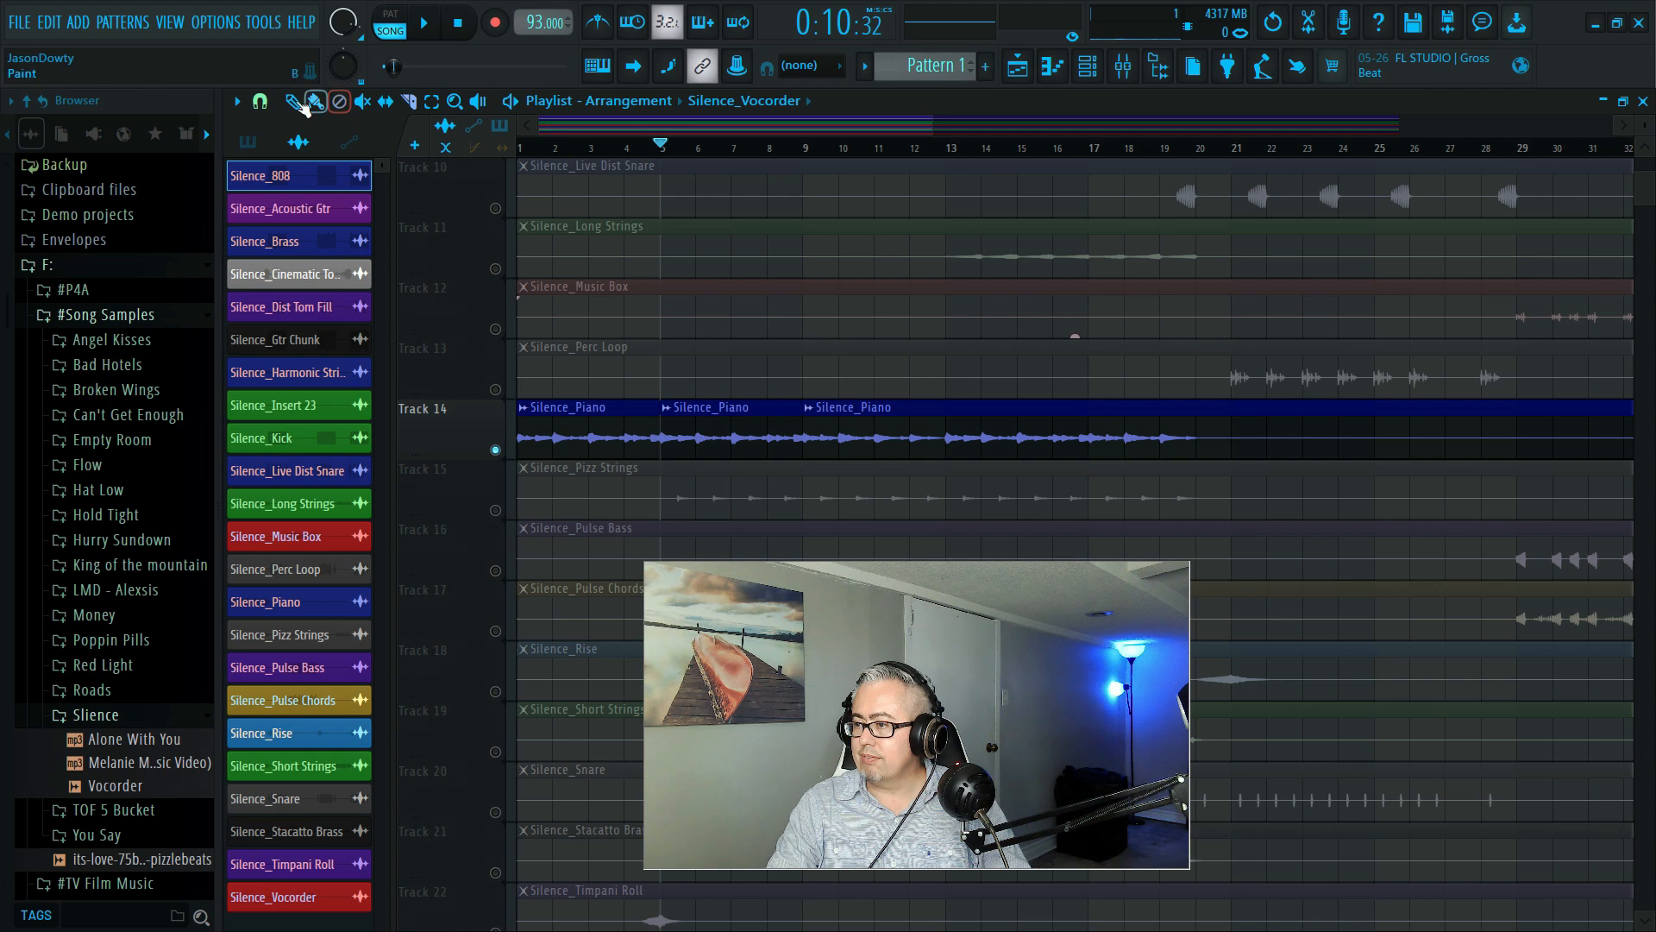
Delete the first Silence_Piano segment and place a copy of the bar 5 segment at bar 1
right_click(607, 428)
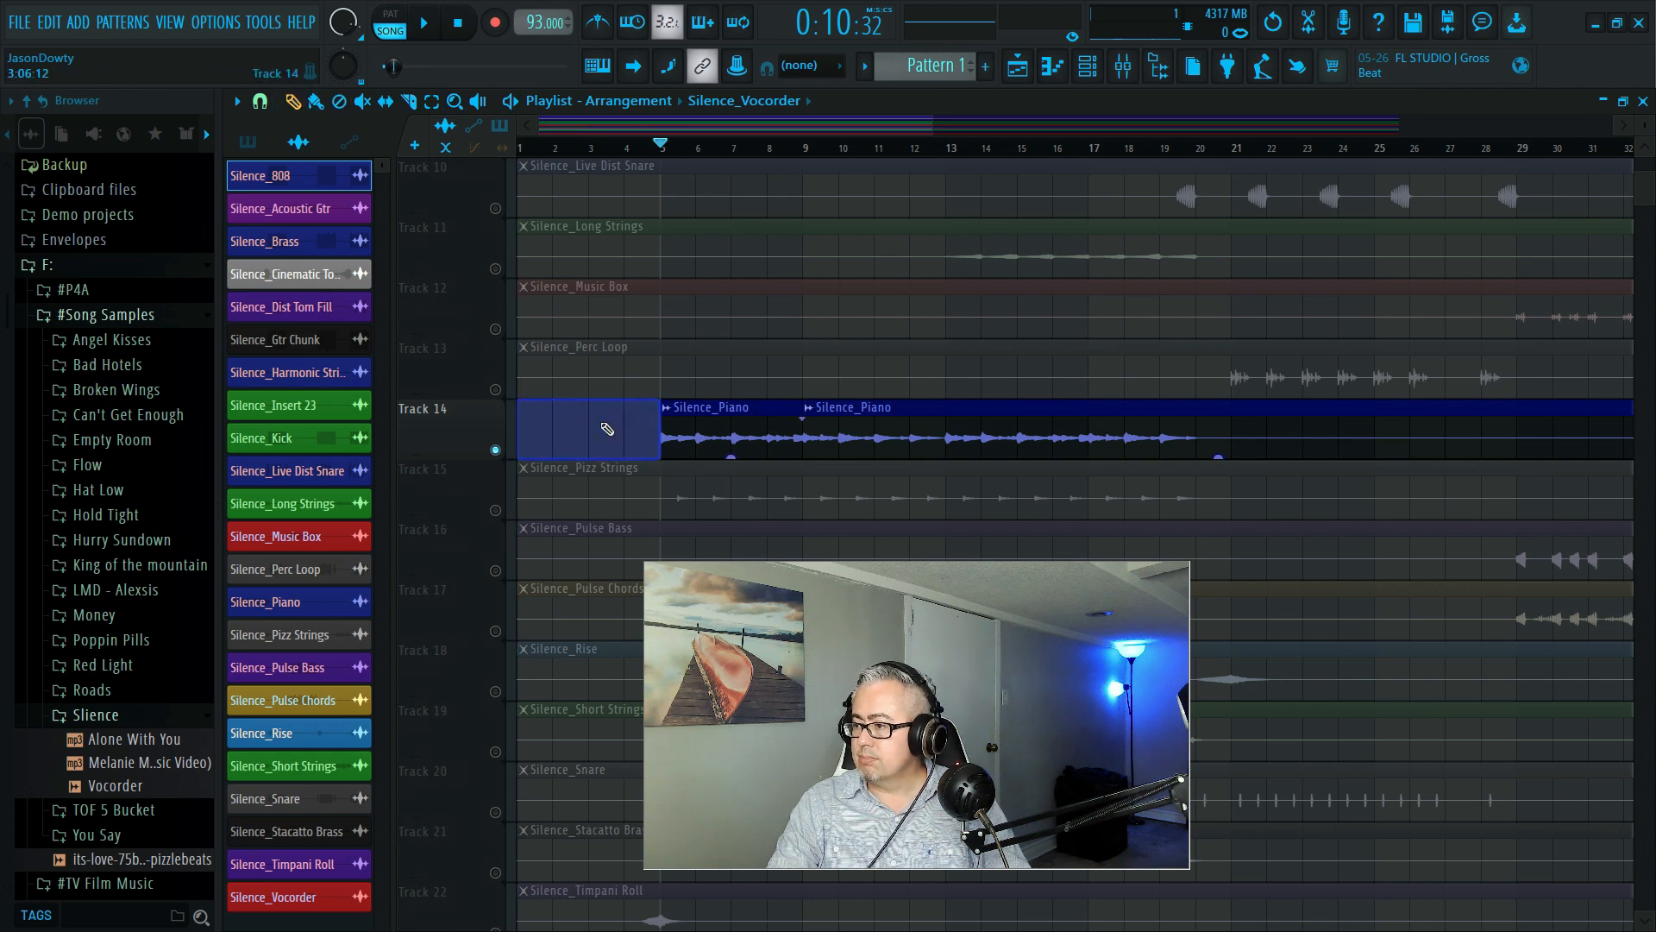
left_click(729, 428)
left_click(536, 430)
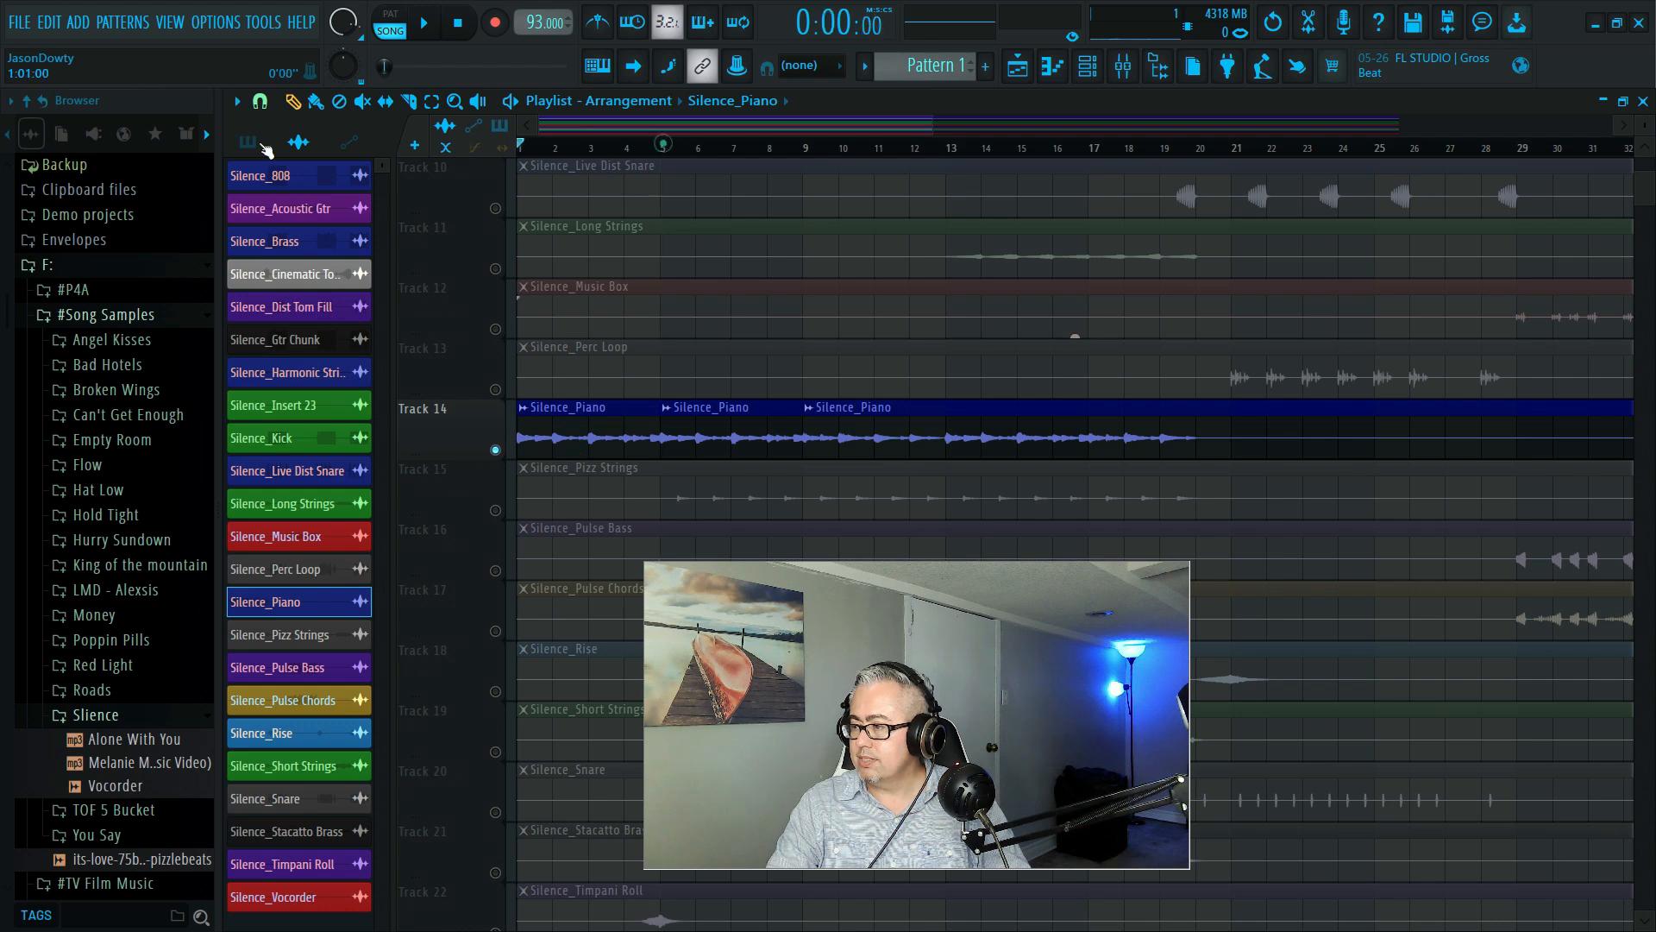
Play the rearranged piano from bar 1, unsolo its track, and restart playback with all stems
key("space")
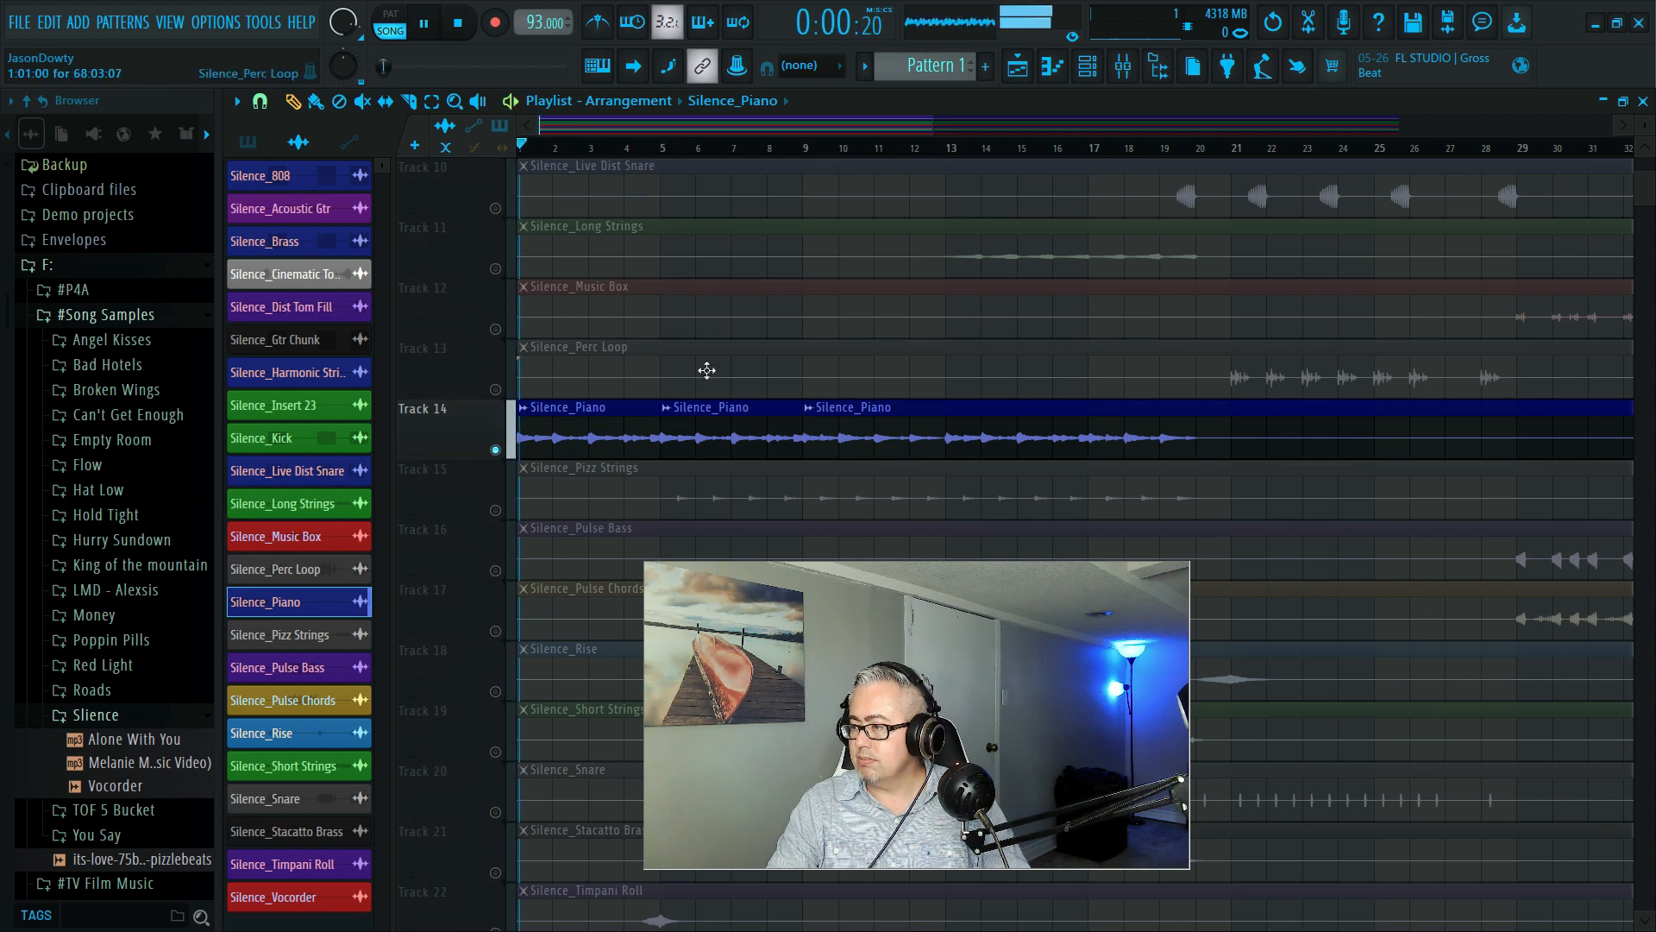
left_click(488, 451, "ctrl")
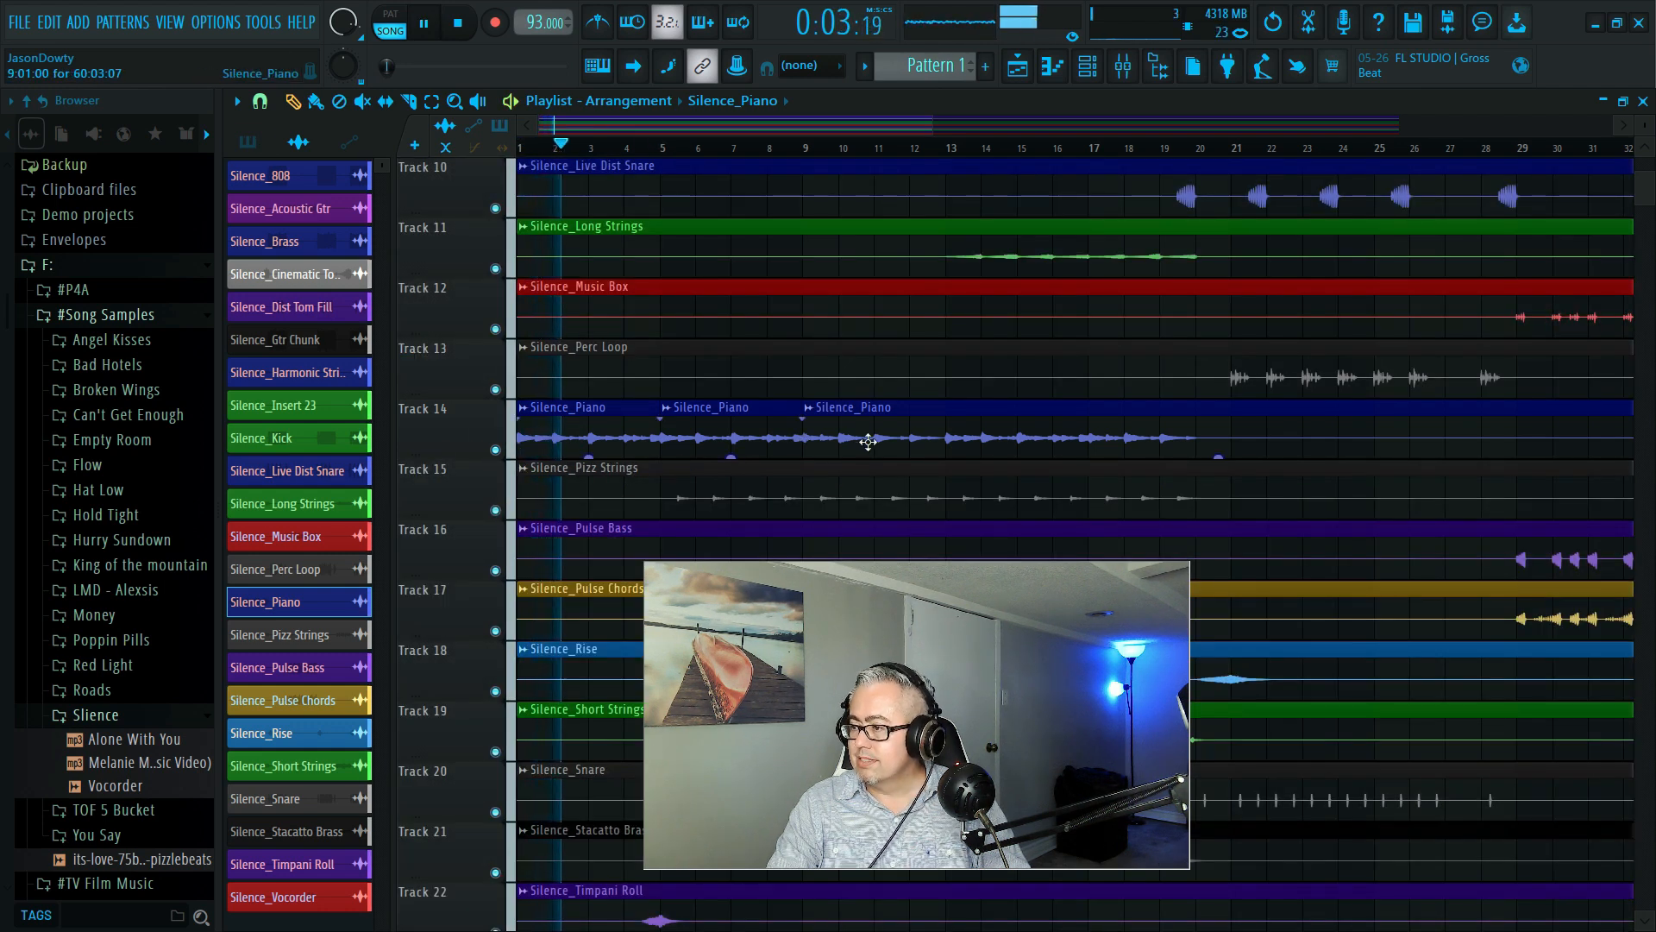
key("space")
key("space")
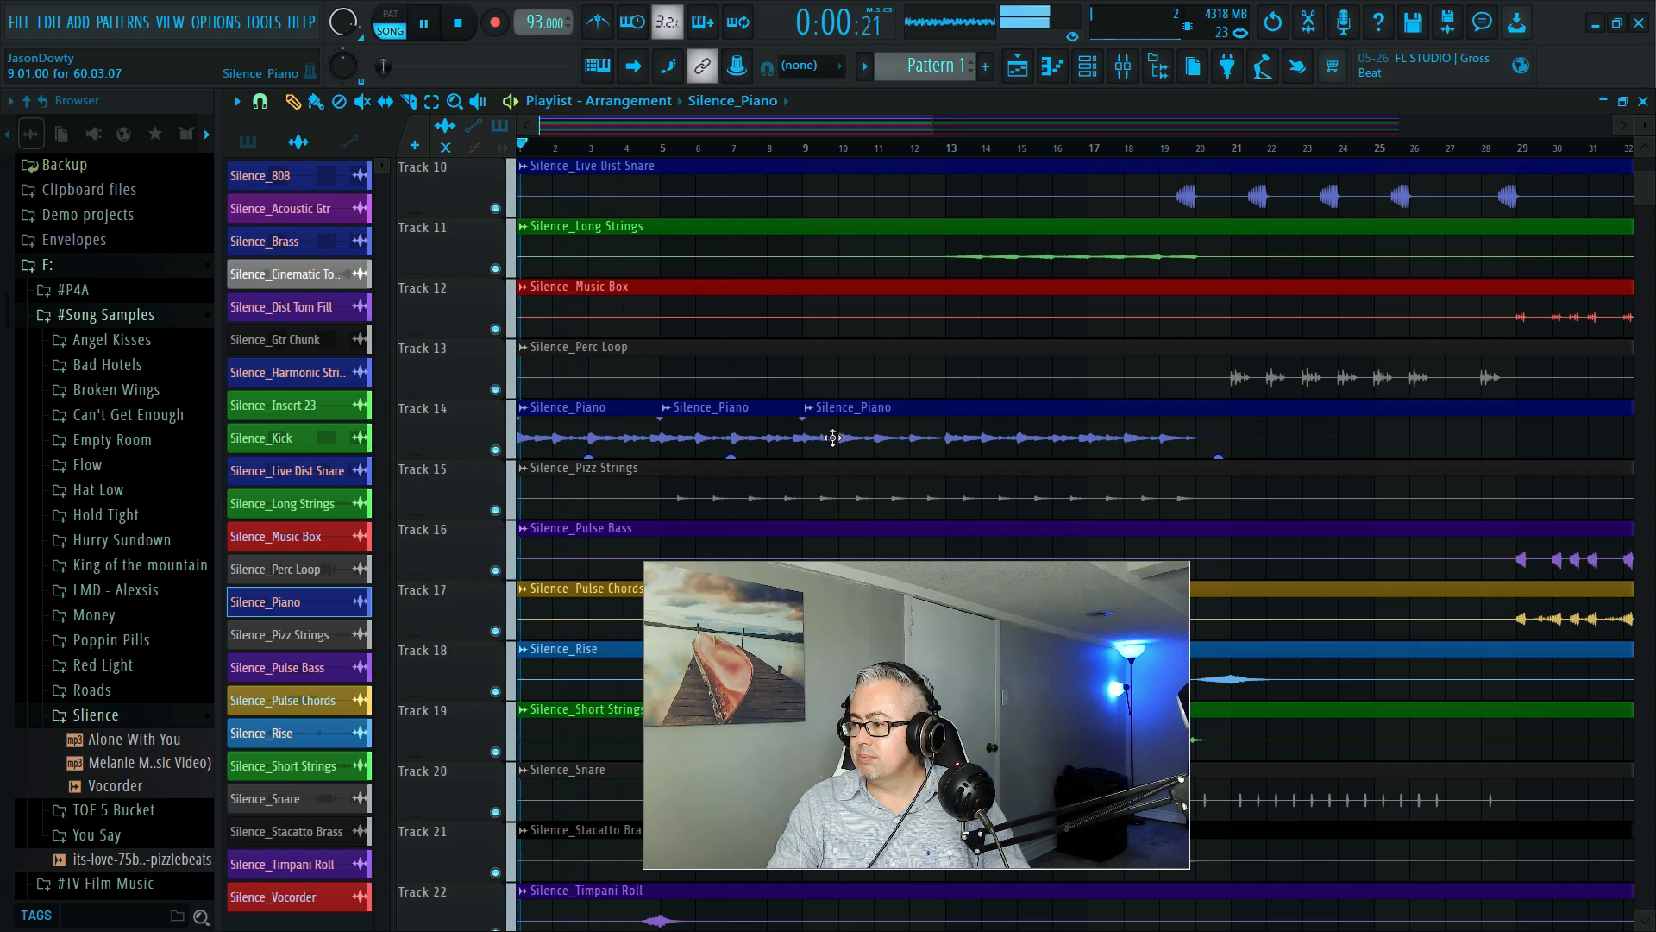
Audition the transition into the second piano segment from bar 4 with all stems, and stop playback
left_click_drag(809, 641, 1097, 597)
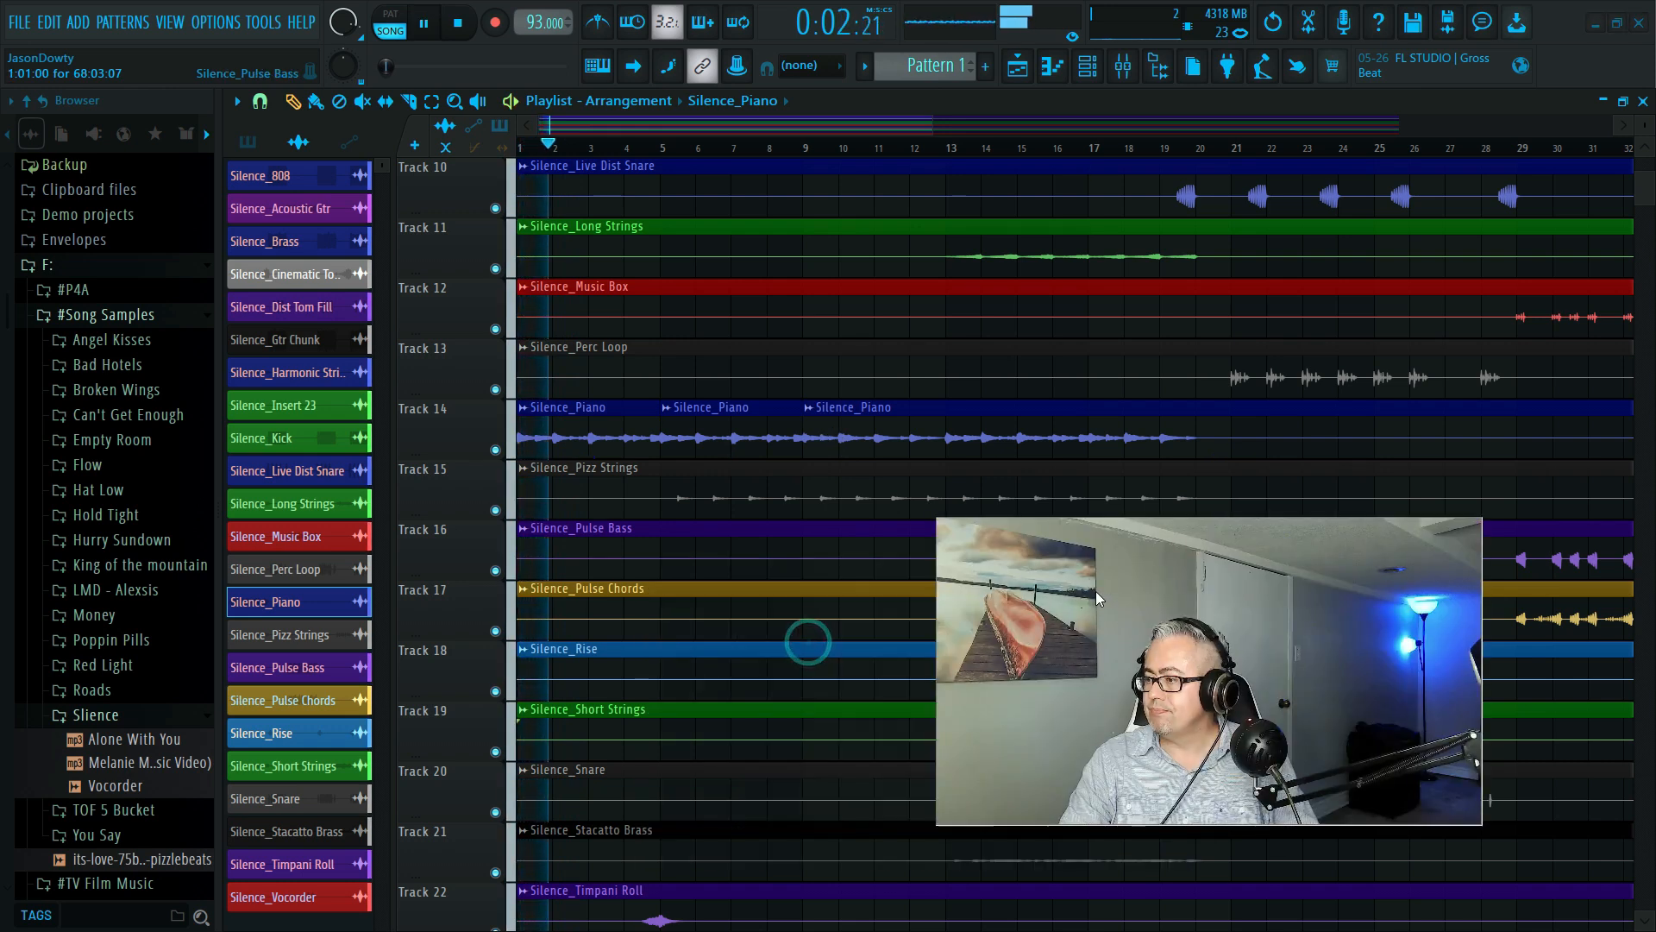
left_click(629, 148)
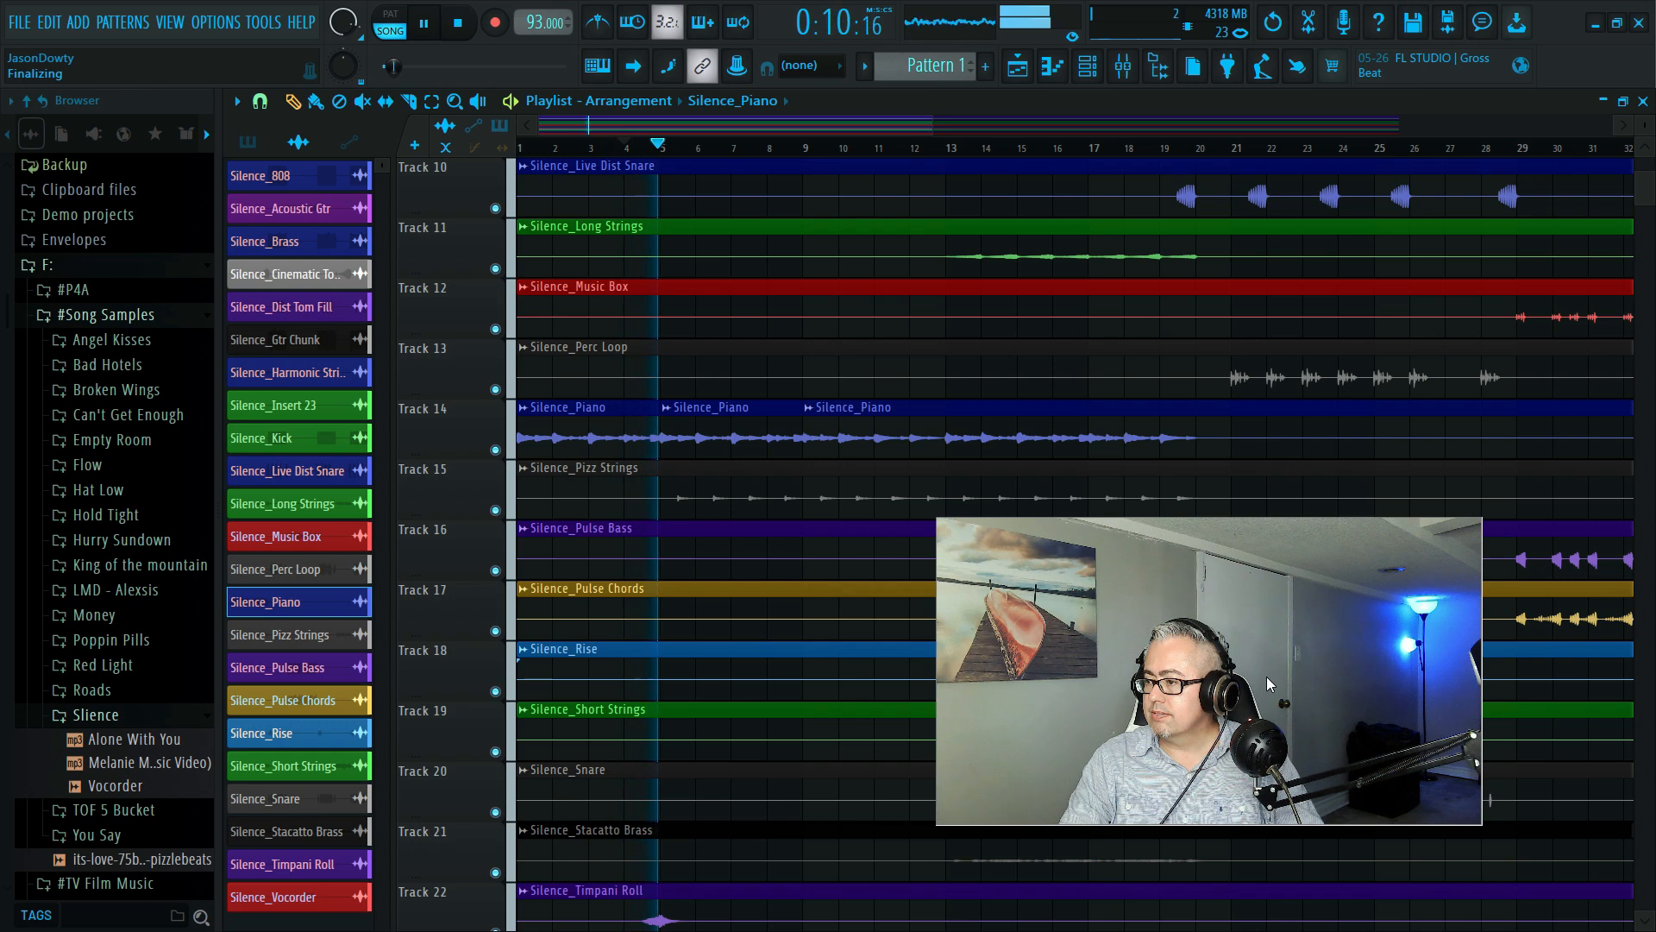
left_click_drag(1261, 645, 1209, 447)
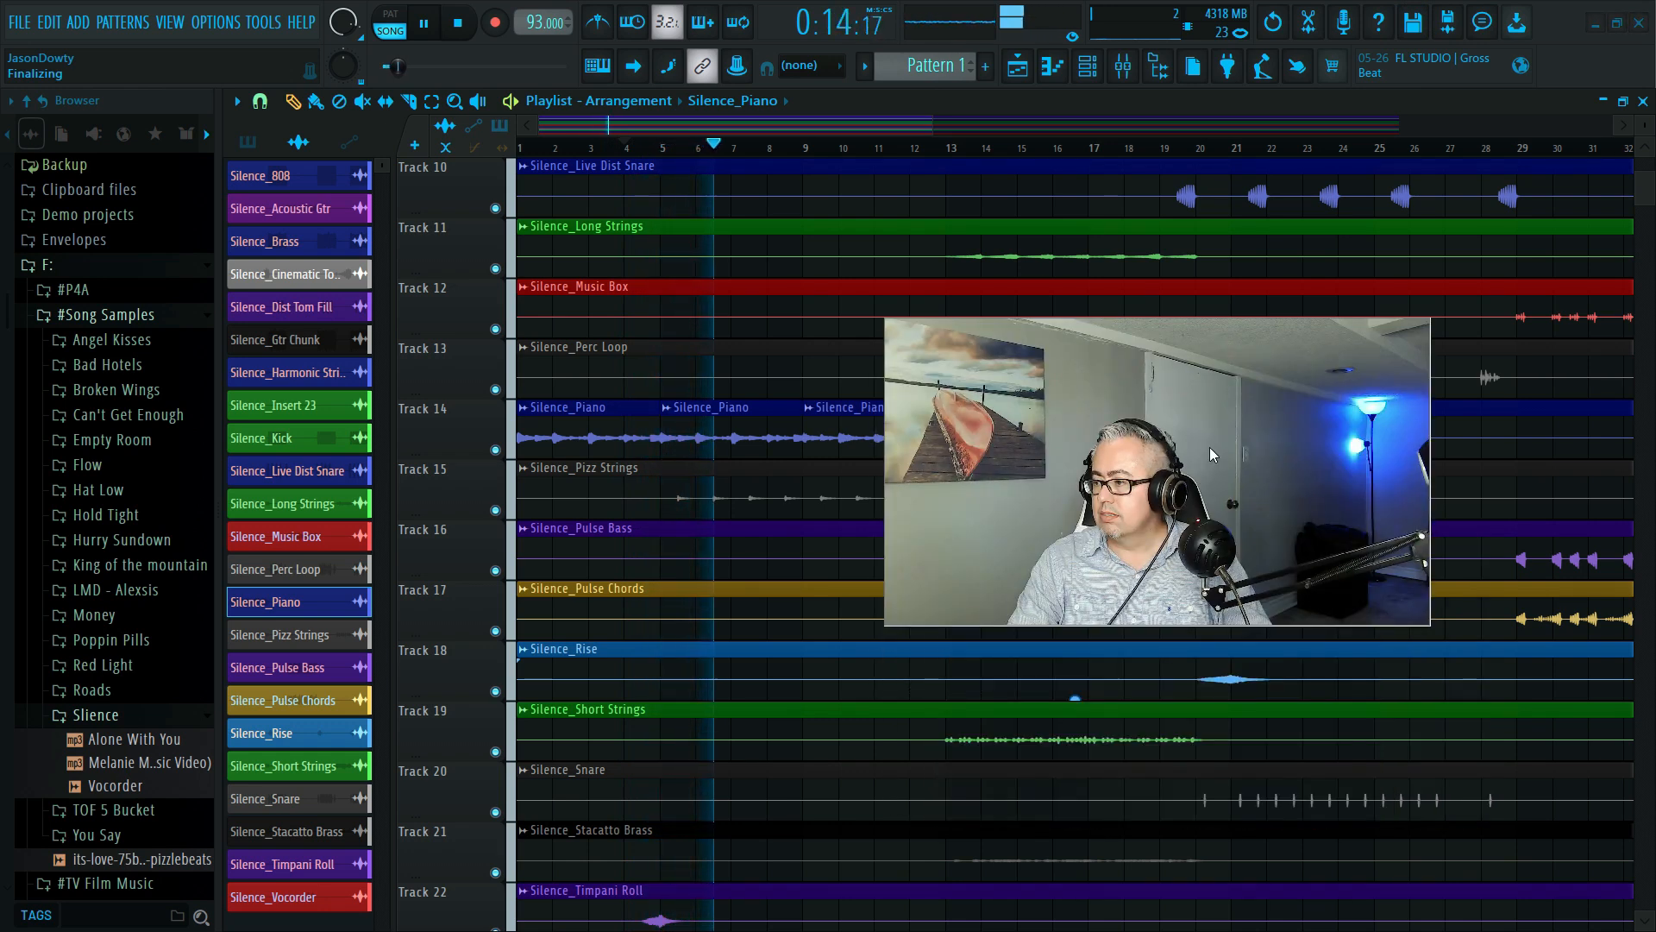
key("space")
Set Track 1, holding the Silence_808 stem, as an audio track linked to mixer Insert 1
left_click_drag(1136, 485, 1102, 574)
left_click_drag(932, 127, 1590, 129)
left_click_drag(1062, 514, 1118, 412)
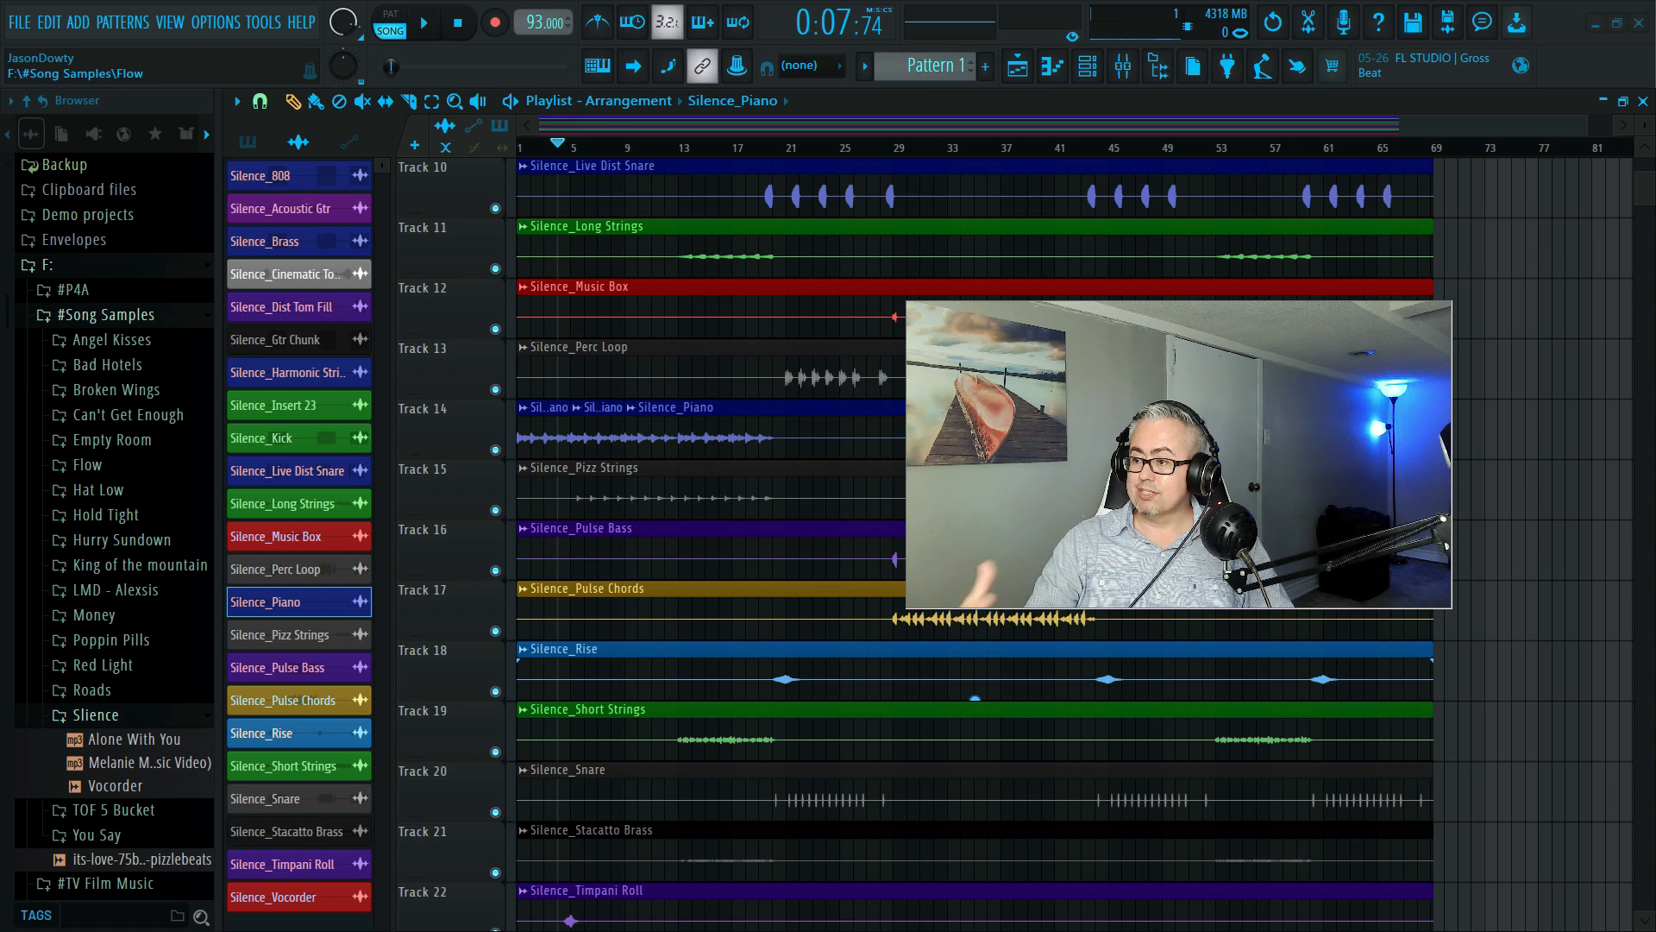
scroll(697, 431, "up", 5)
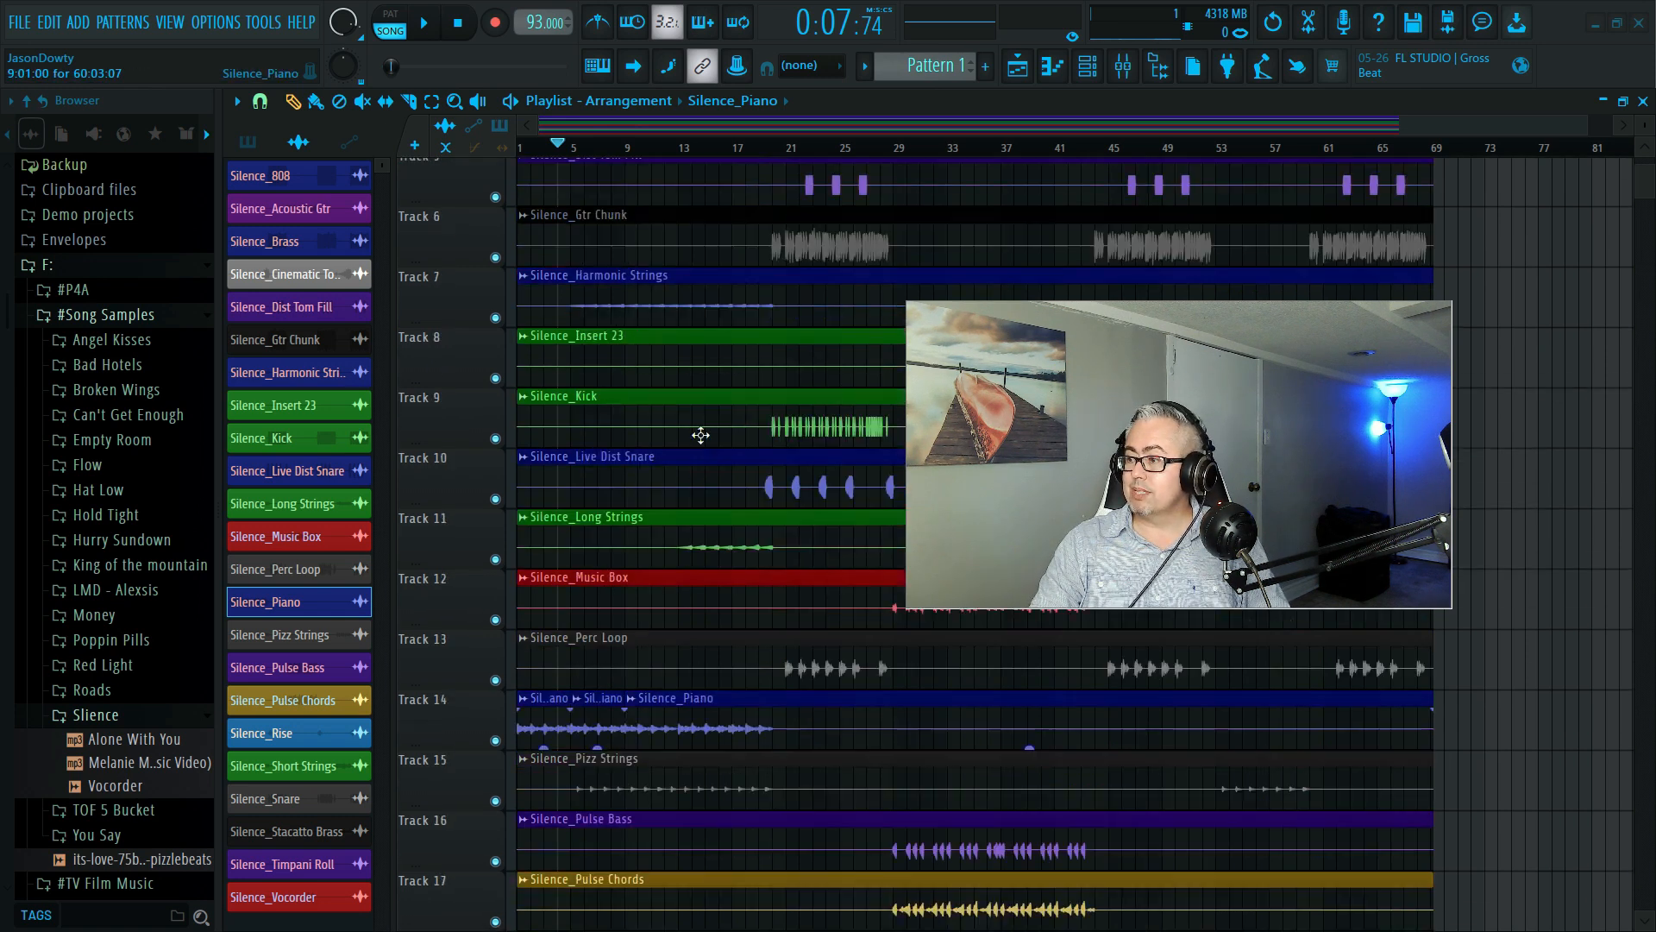
left_click(703, 199)
right_click(466, 194)
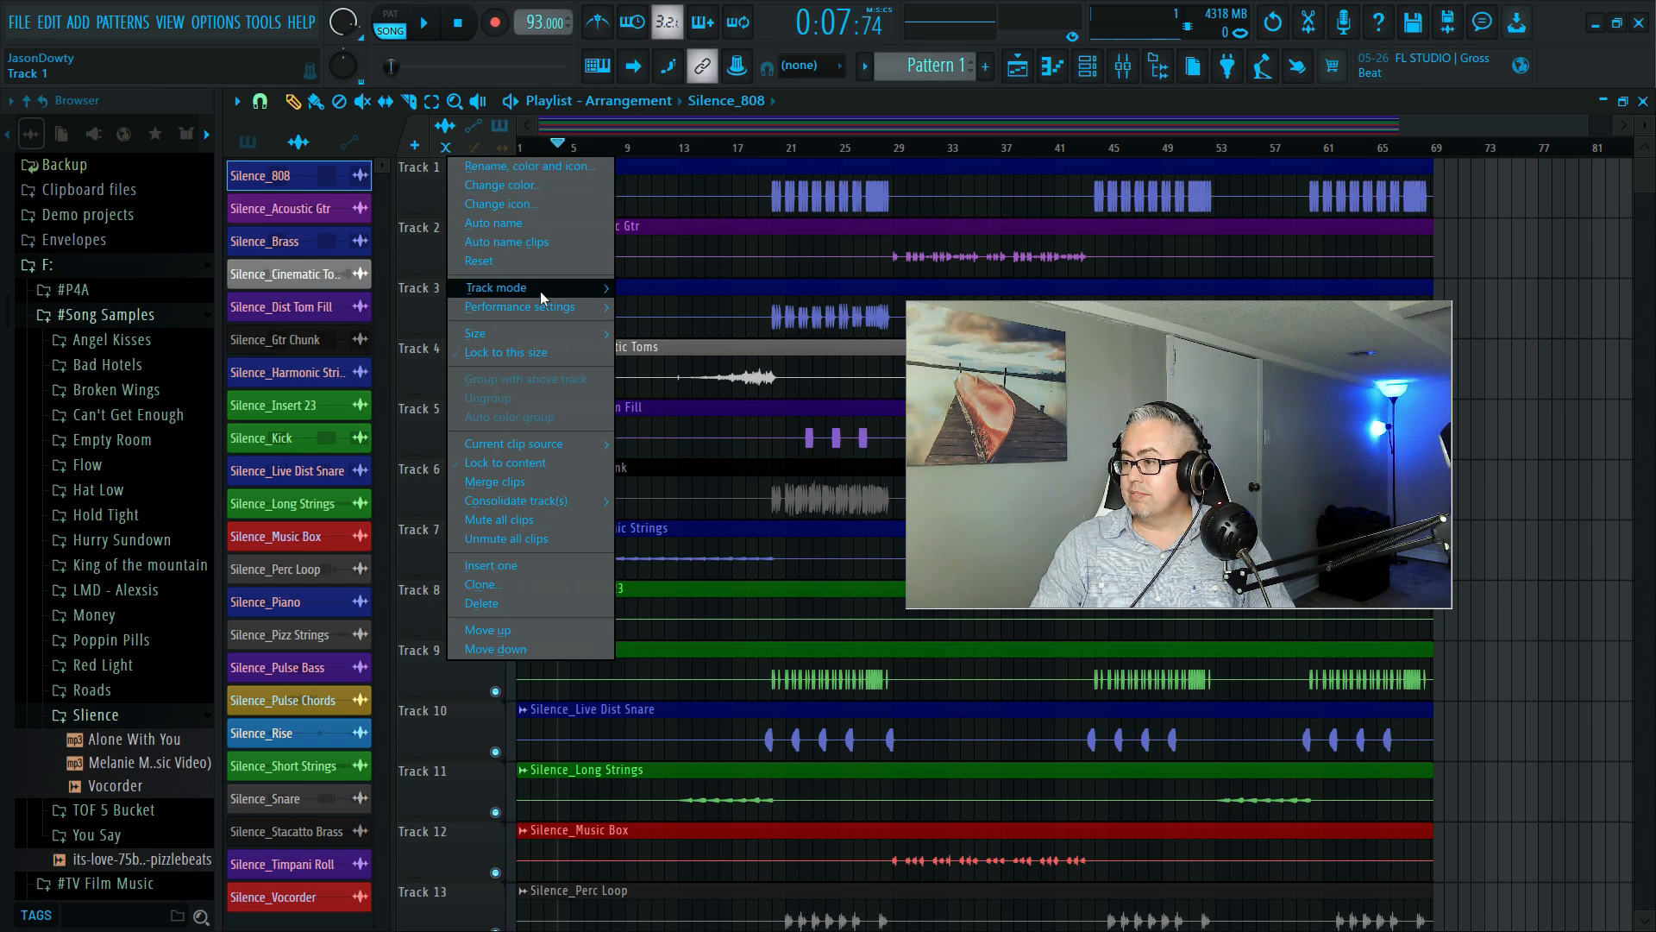
left_click(780, 33)
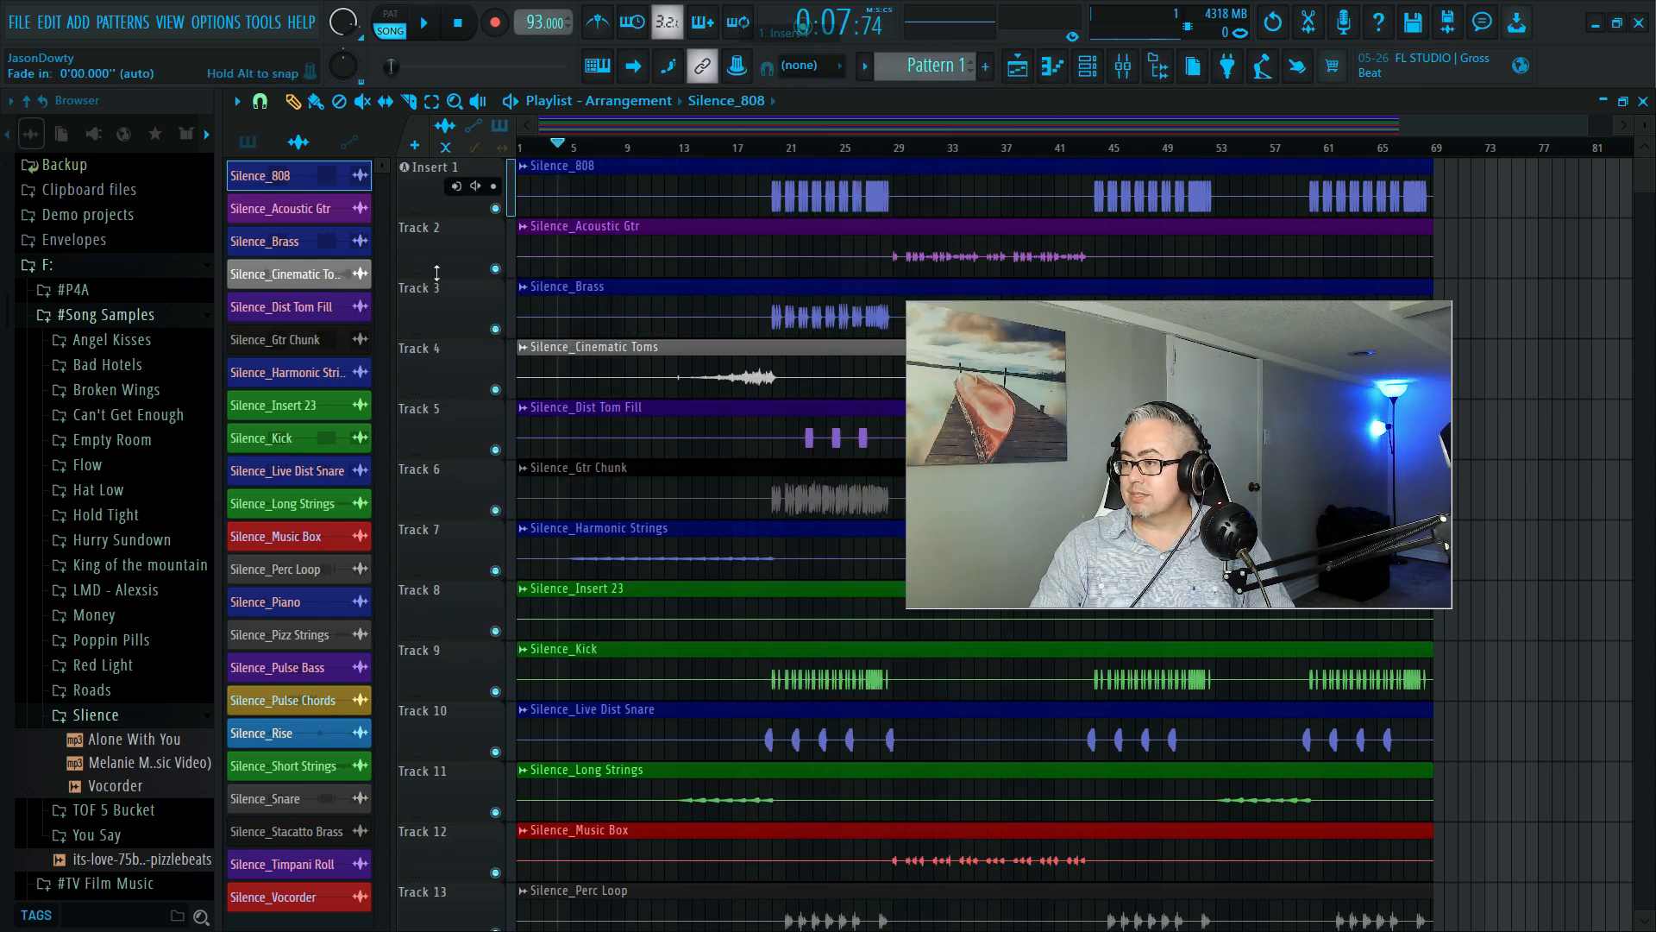
Set Tracks 2 and 3, Acoustic Gtr and Brass, as audio tracks linked to mixer Inserts 2 and 3
right_click(436, 272)
mouse_move(483, 348)
mouse_move(625, 375)
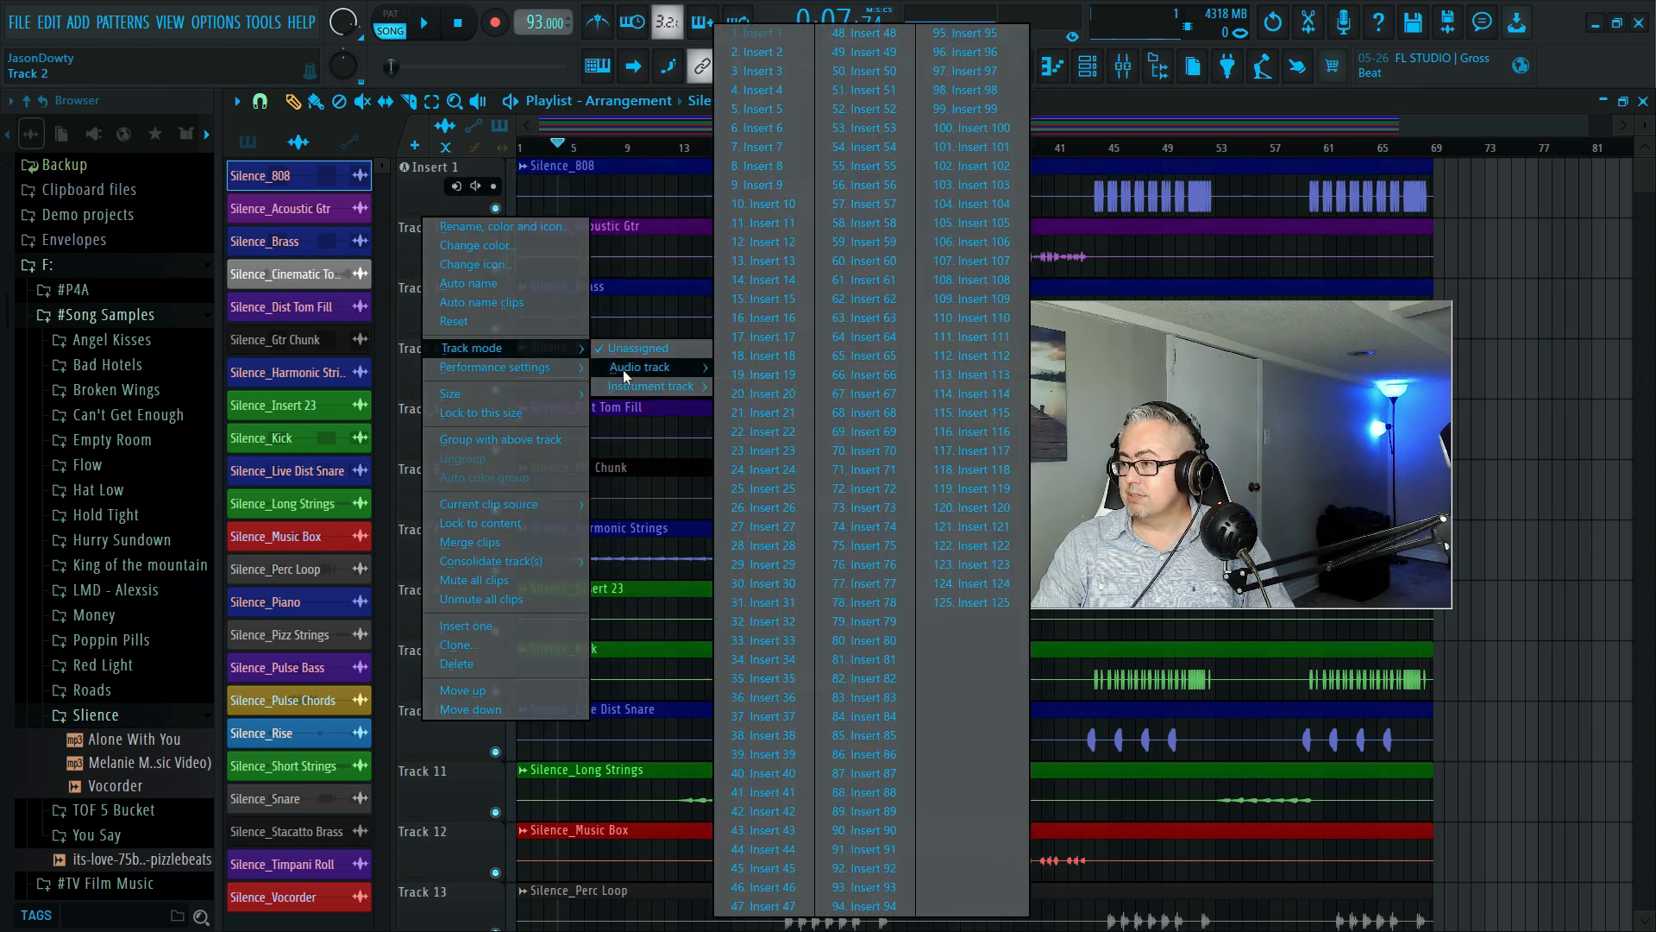
left_click(759, 51)
right_click(418, 297)
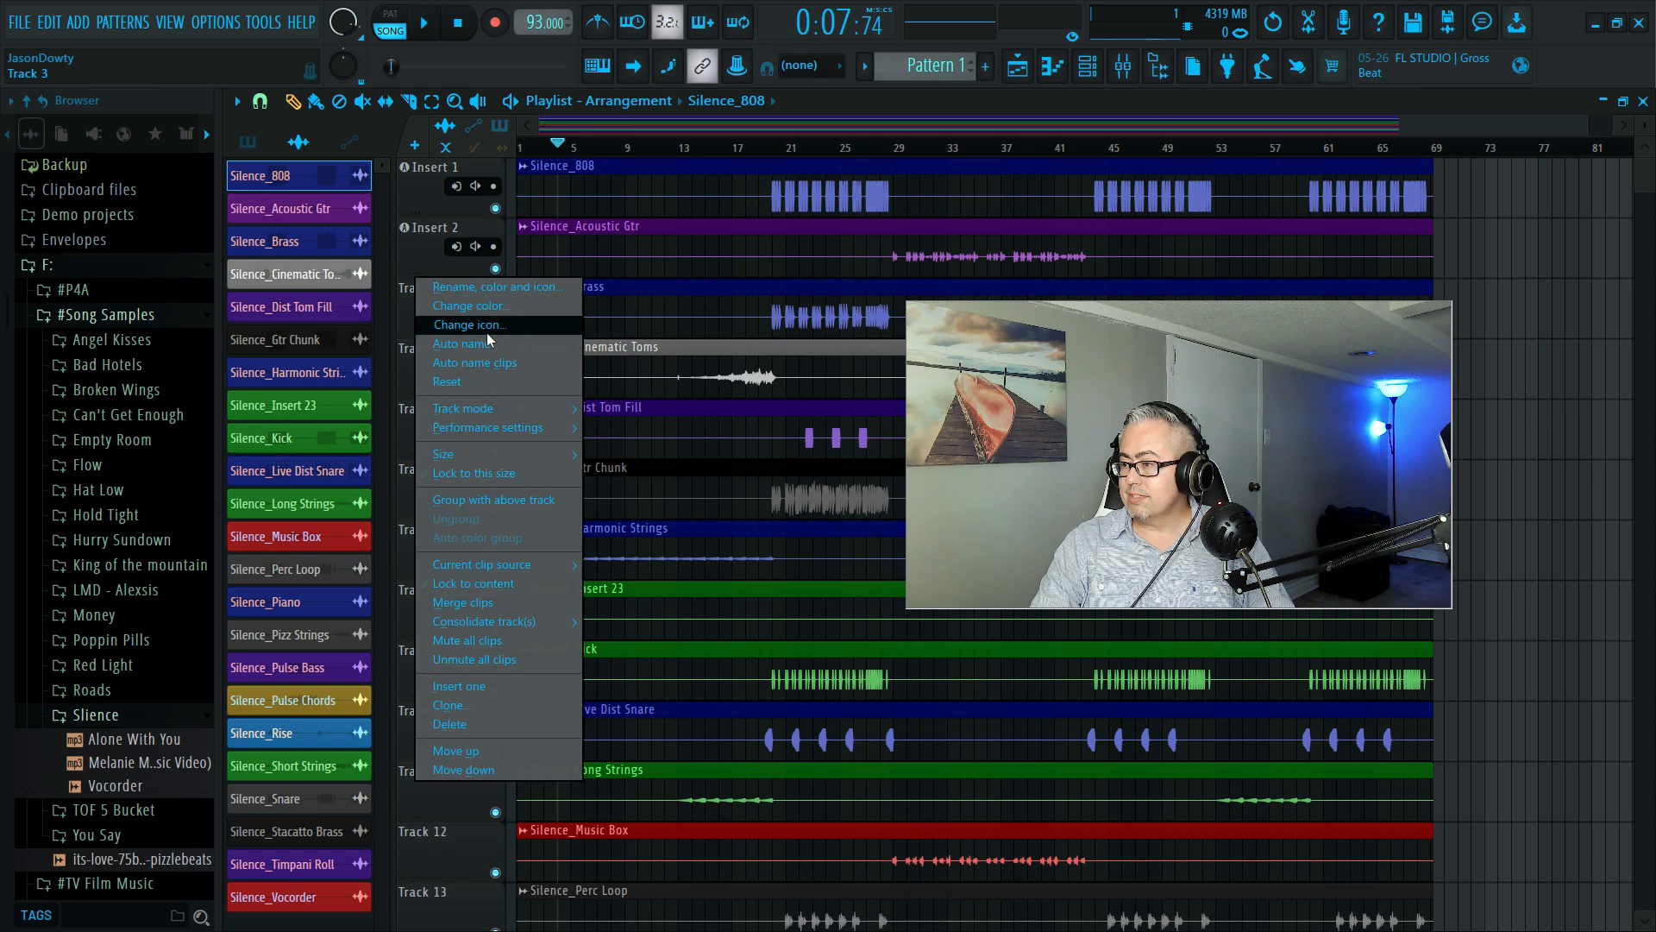
mouse_move(507, 408)
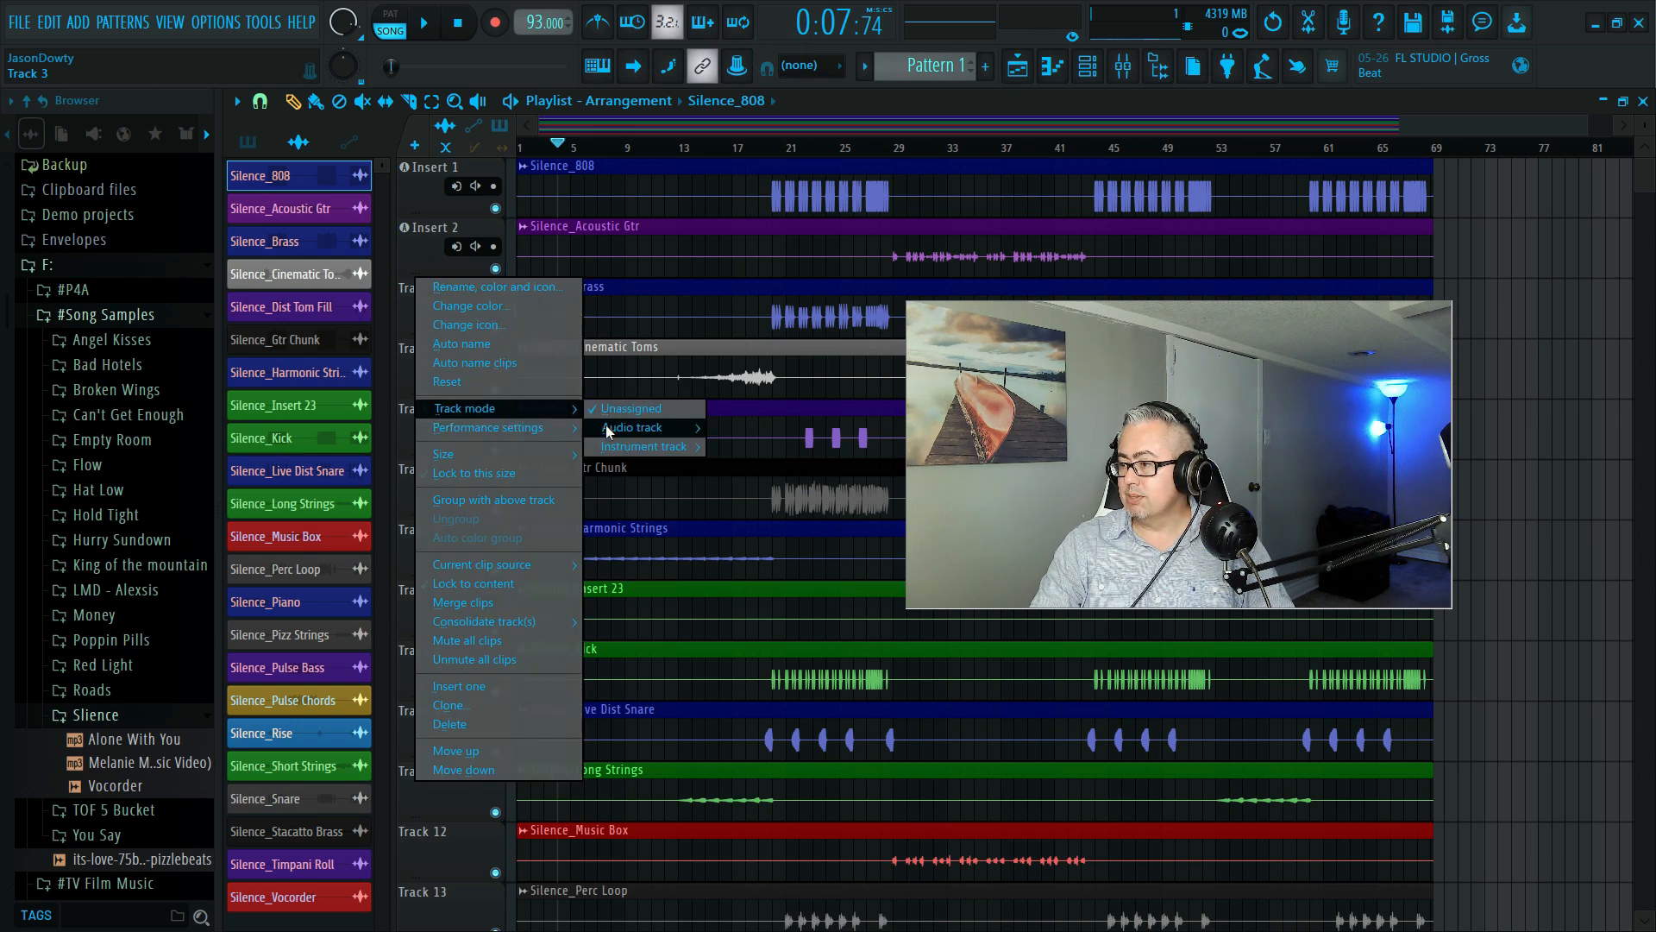
mouse_move(608, 428)
left_click(759, 71)
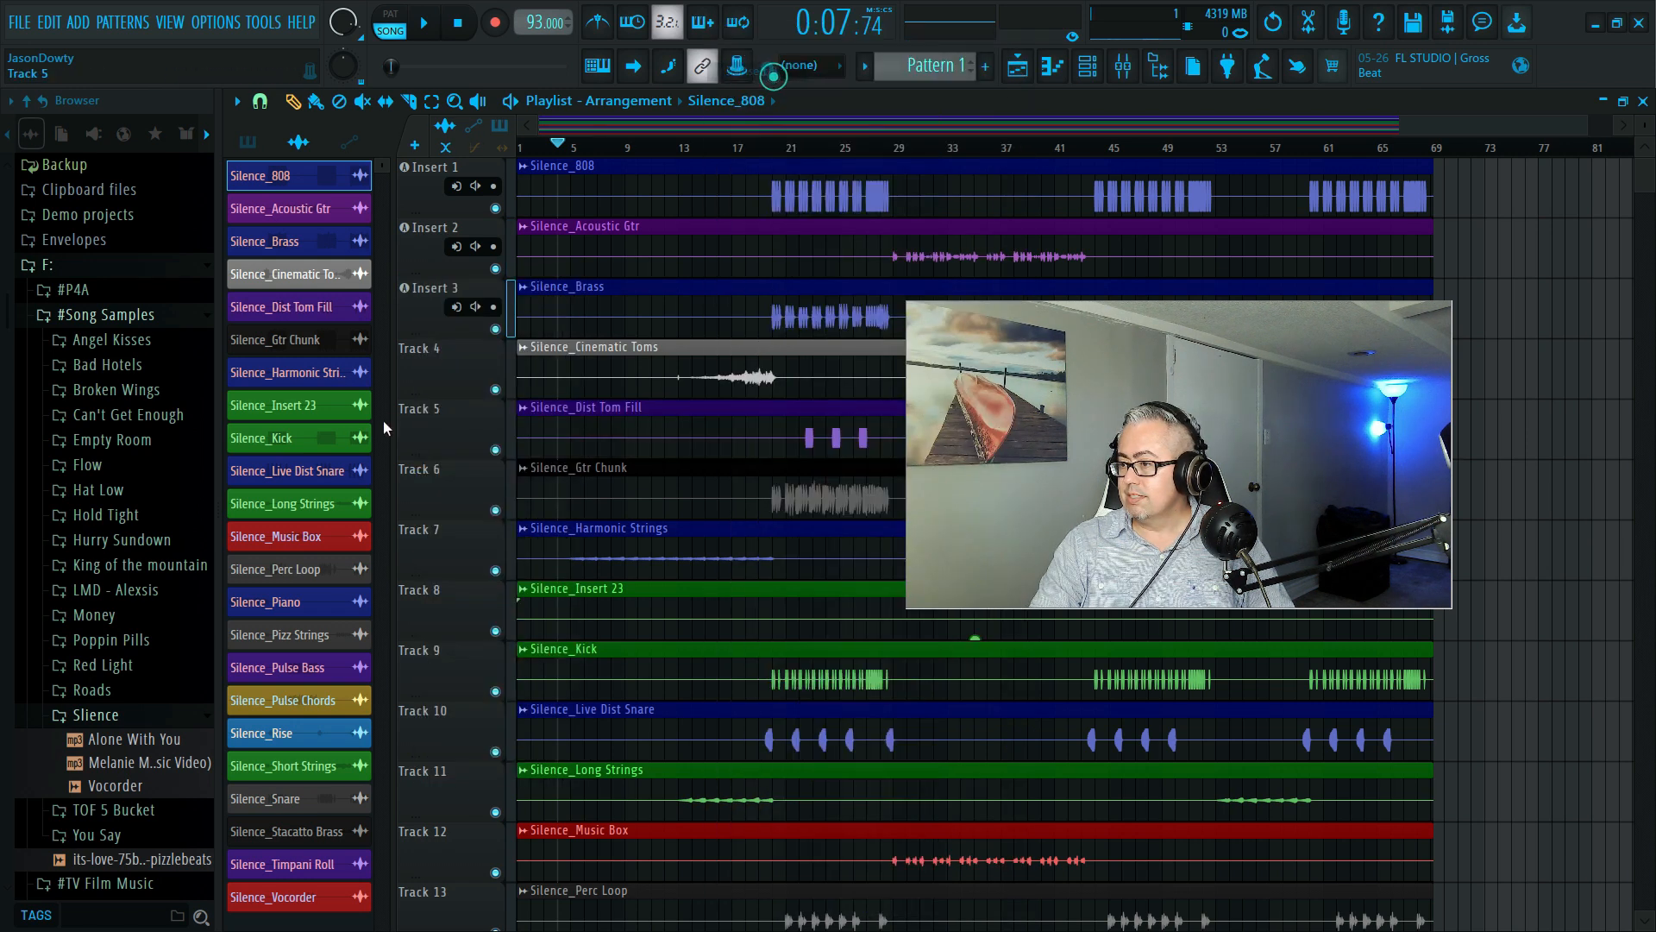
Rename the first playlist track, linked to Insert 1, as 808
right_click(428, 181)
left_click(448, 180)
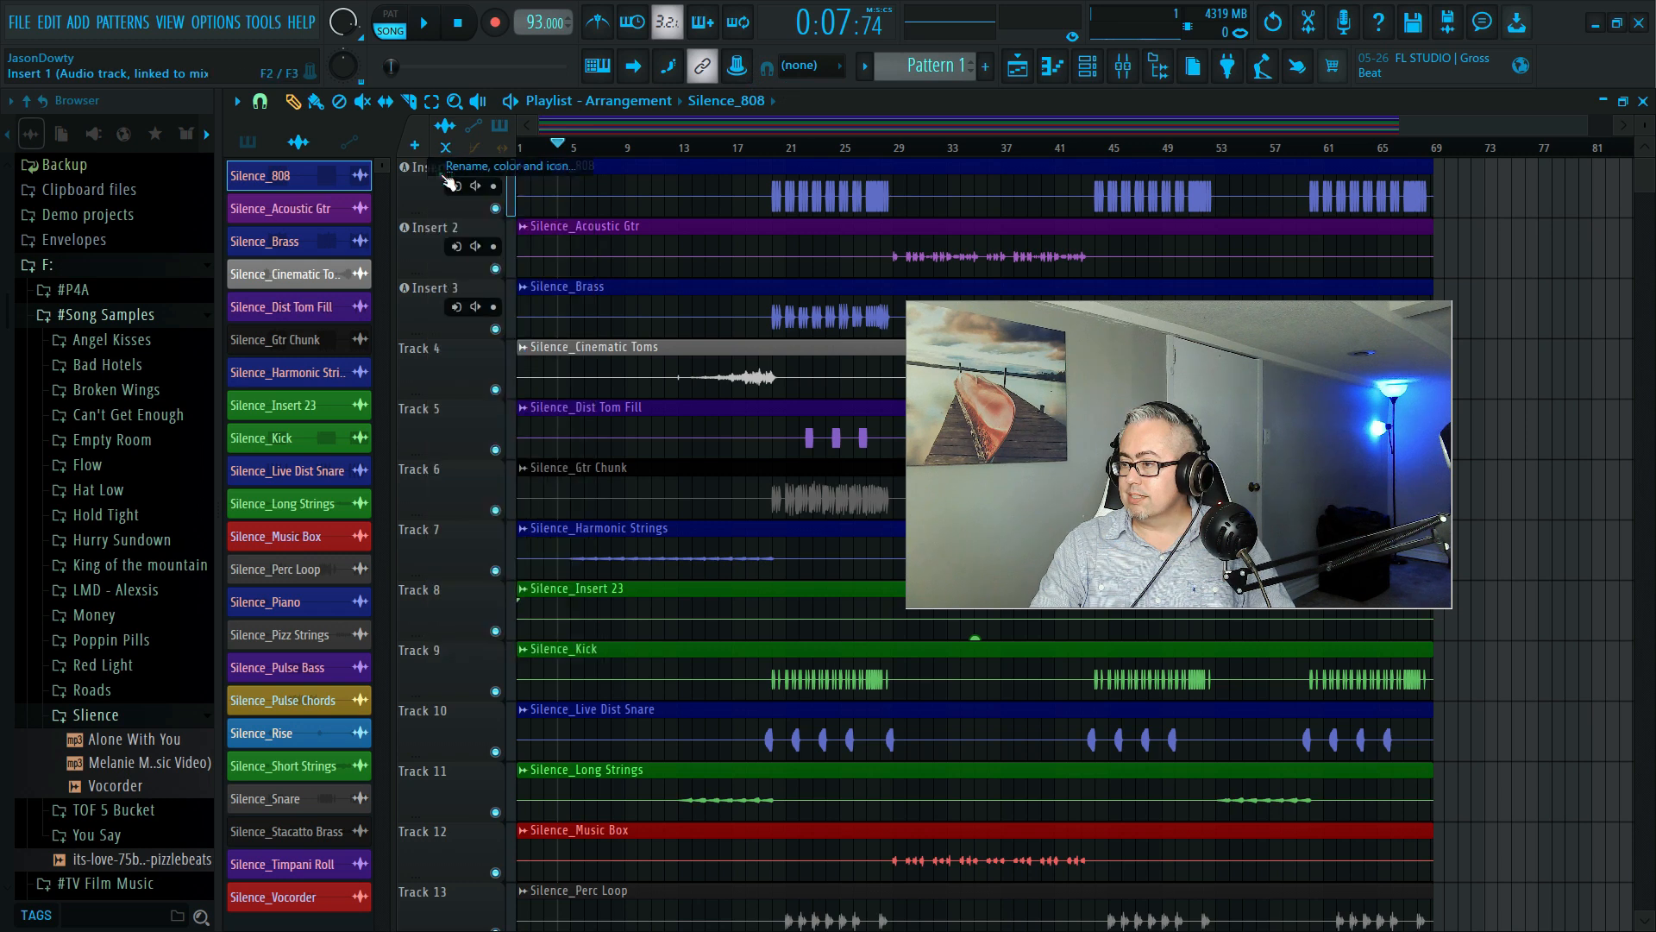
type("80")
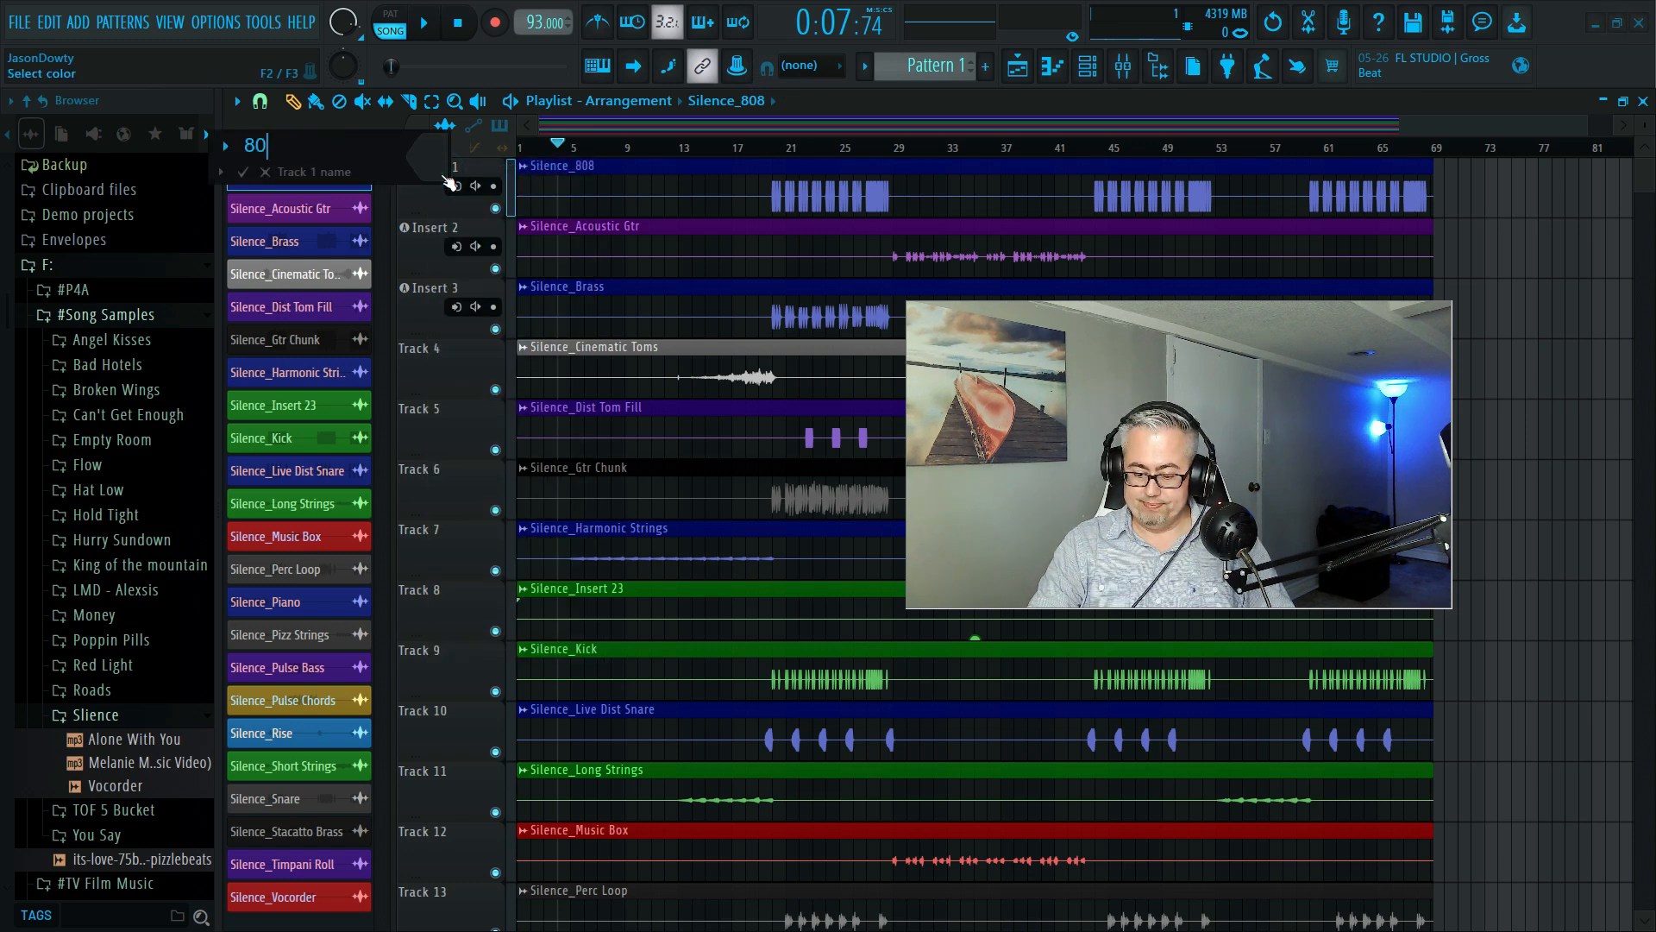
type("8")
key("Return")
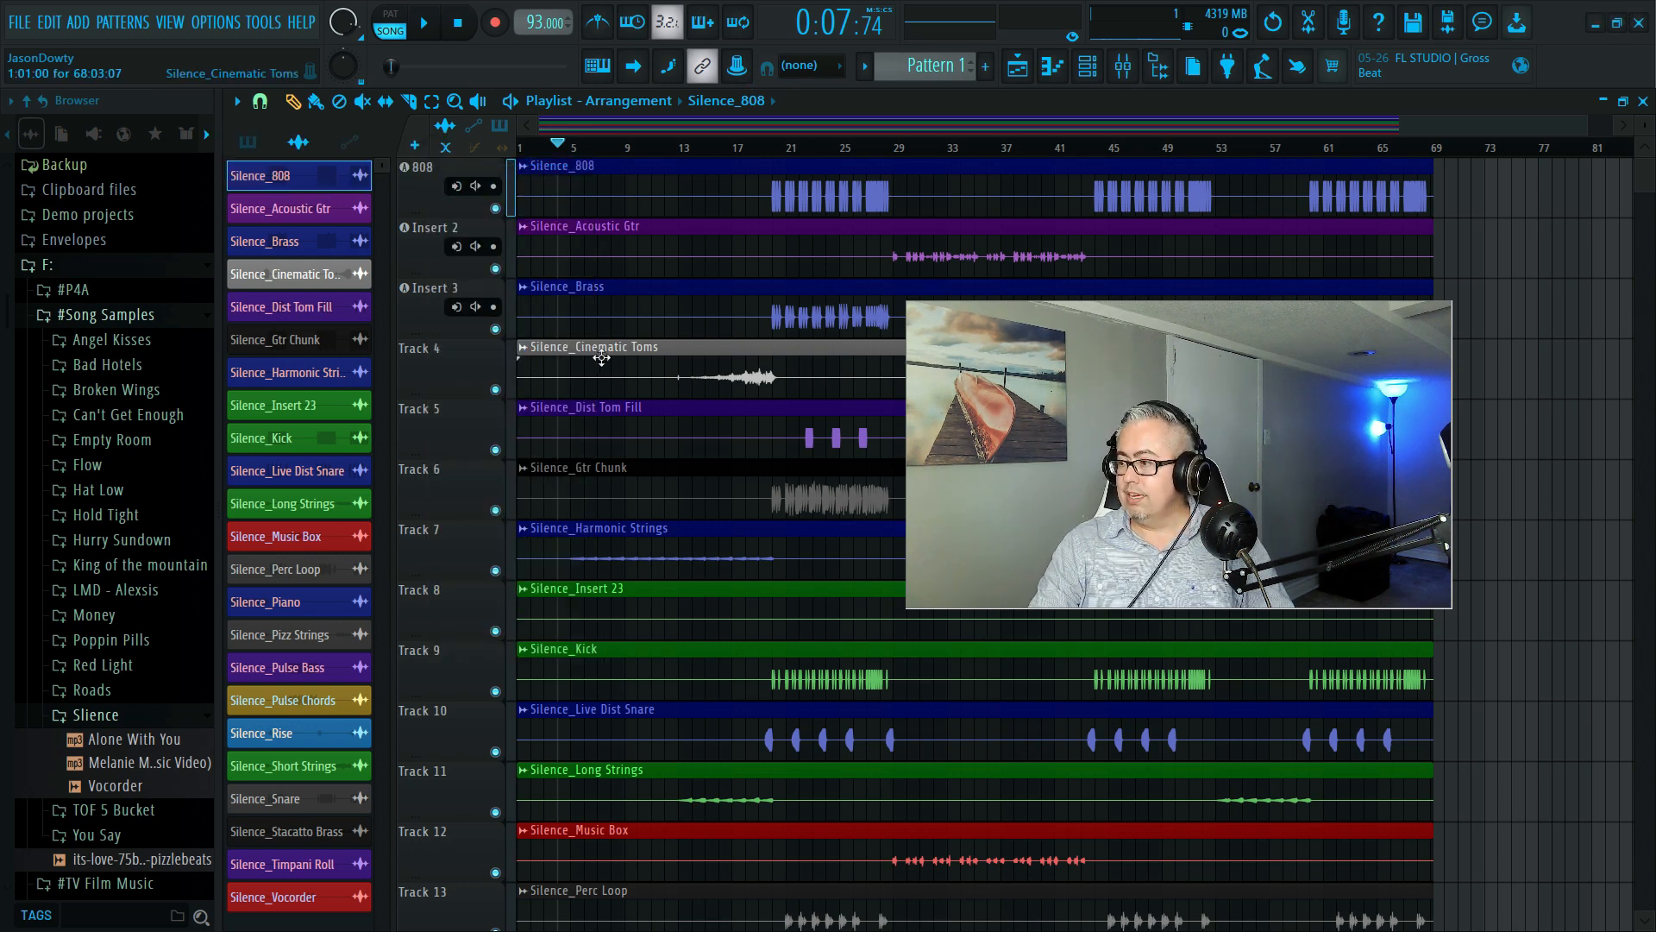